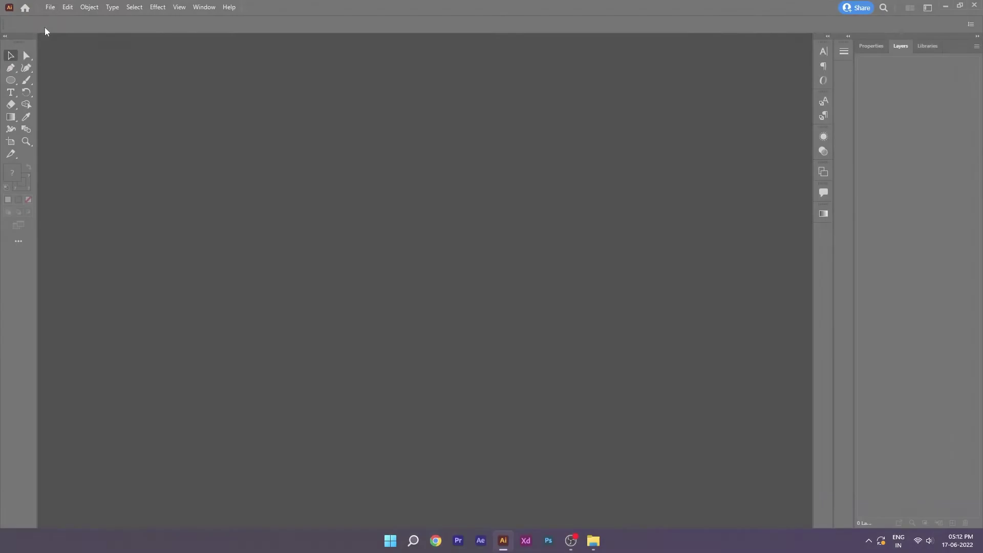
Create a new 820 × 312 px document in RGB colour mode.
{"action": "left_click", "coordinate": [50, 7]}
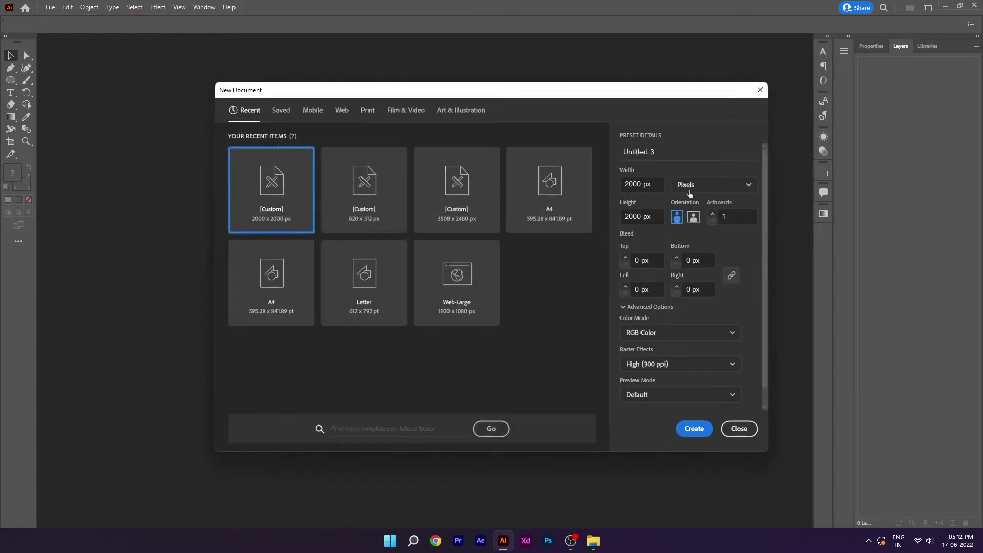
{"action": "left_click", "coordinate": [690, 189]}
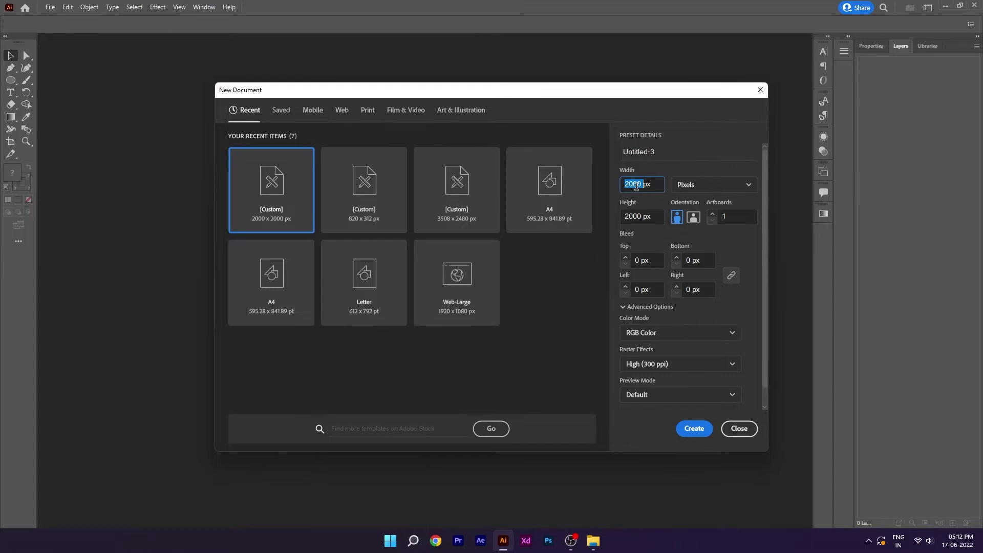
{"action": "type", "text": "82"}
{"action": "left_click", "coordinate": [635, 215]}
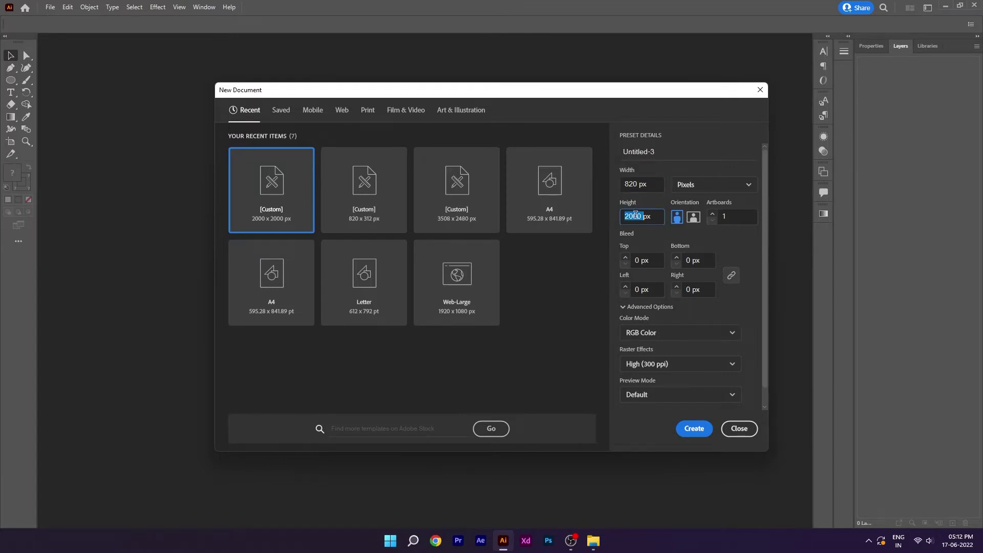
{"action": "type", "text": "31"}
{"action": "left_click", "coordinate": [705, 320]}
{"action": "left_click", "coordinate": [641, 334]}
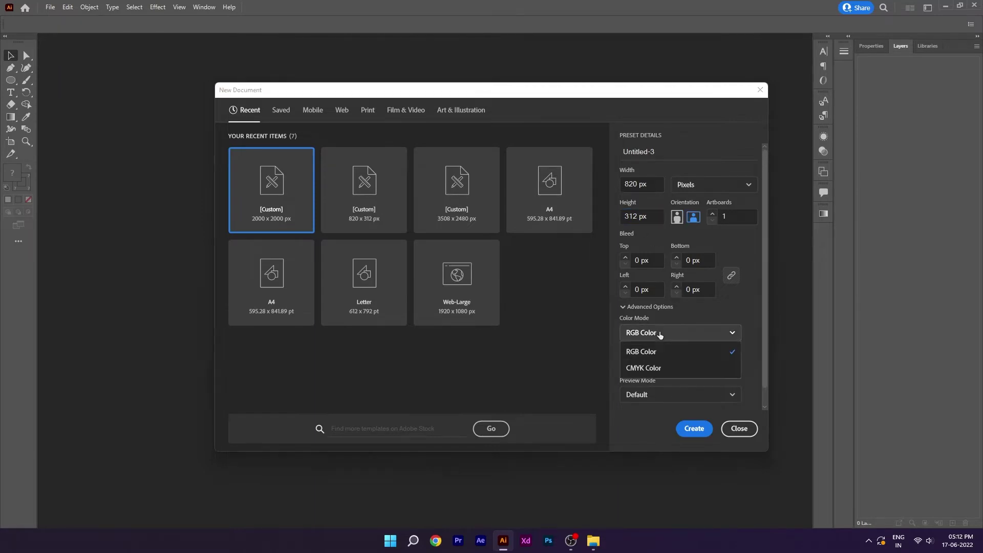
{"action": "left_click", "coordinate": [681, 351]}
{"action": "left_click", "coordinate": [694, 428]}
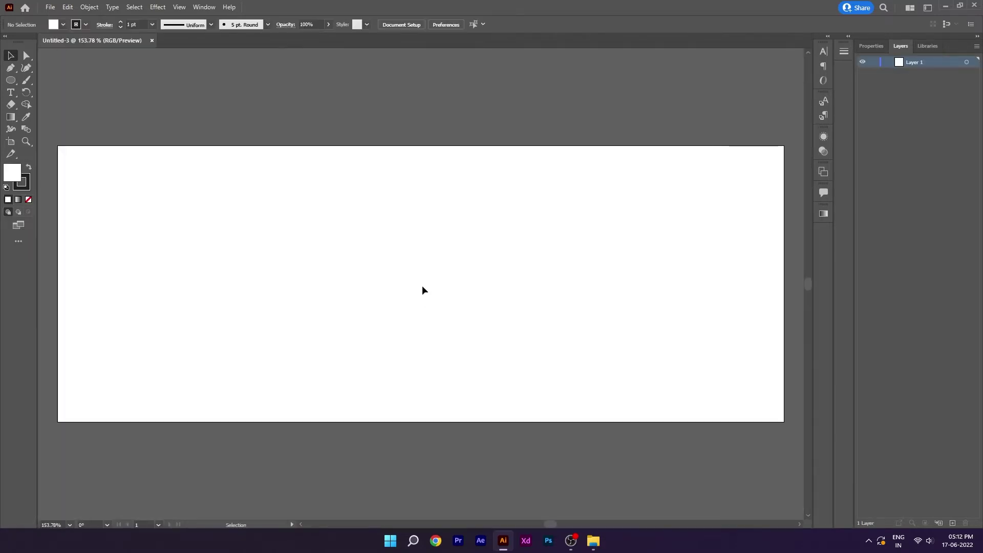
Show rulers, zoom the artboard to actual size, and set the stroke to None.
{"action": "key", "text": "ctrl+r"}
{"action": "key", "text": "ctrl+1"}
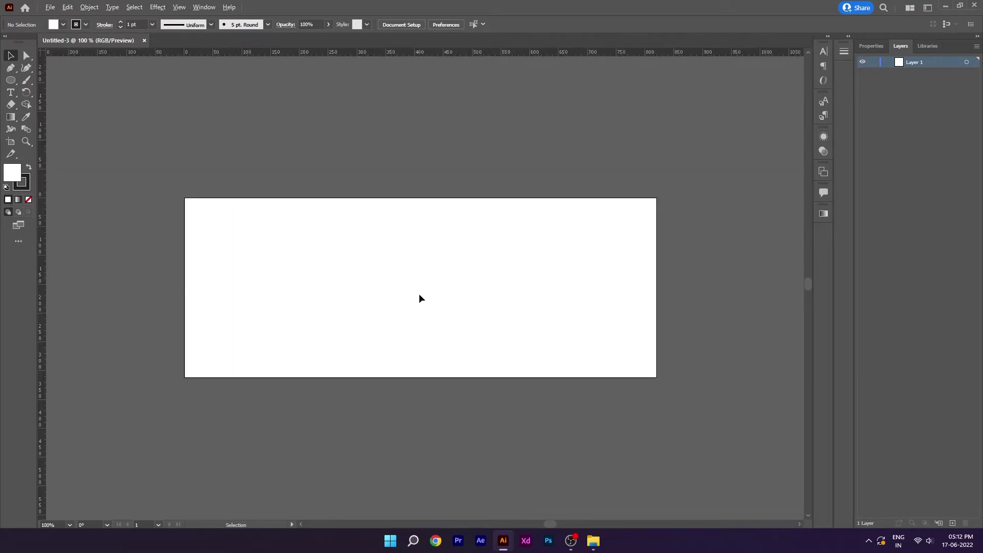
{"action": "key", "text": "ctrl+plus"}
{"action": "key", "text": "space"}
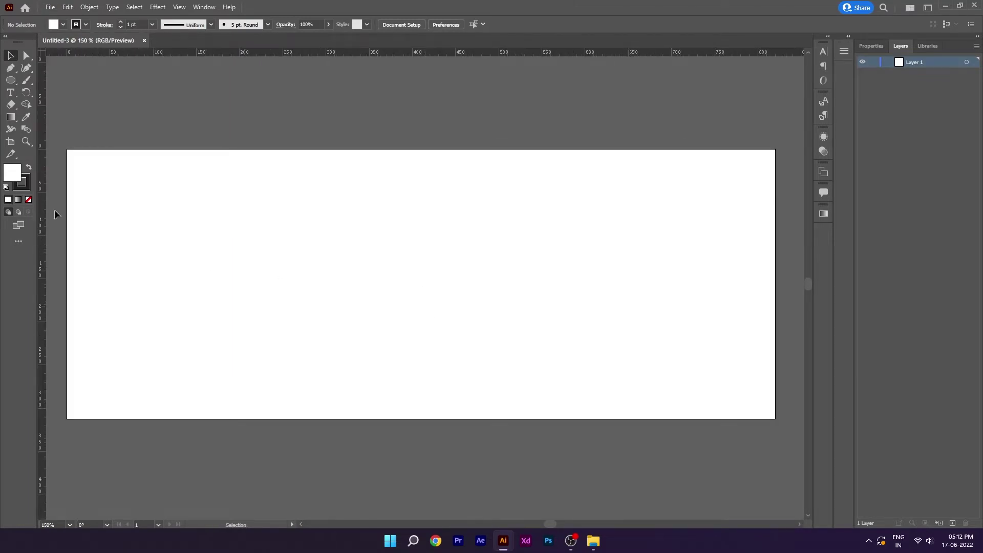
{"action": "left_click", "coordinate": [27, 188]}
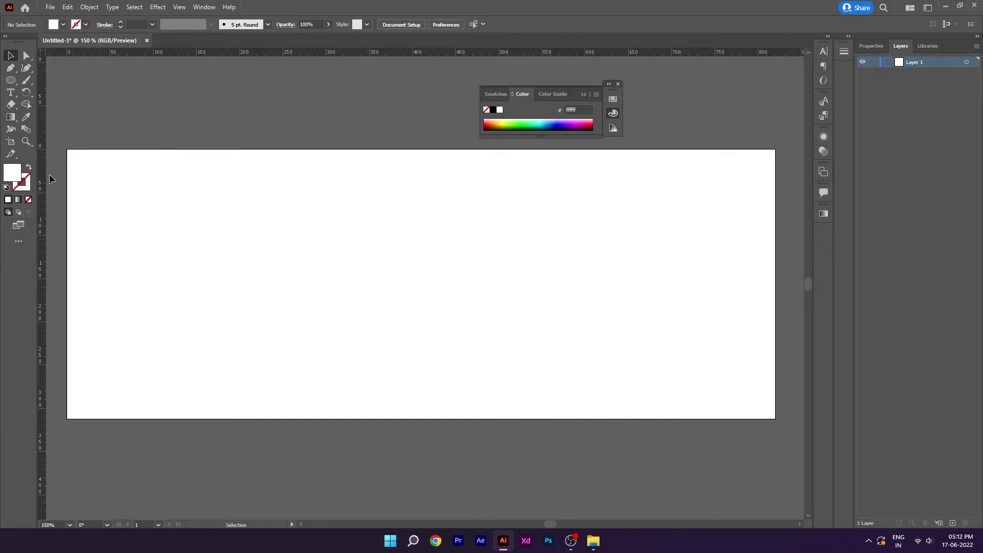
{"action": "left_click", "coordinate": [617, 85]}
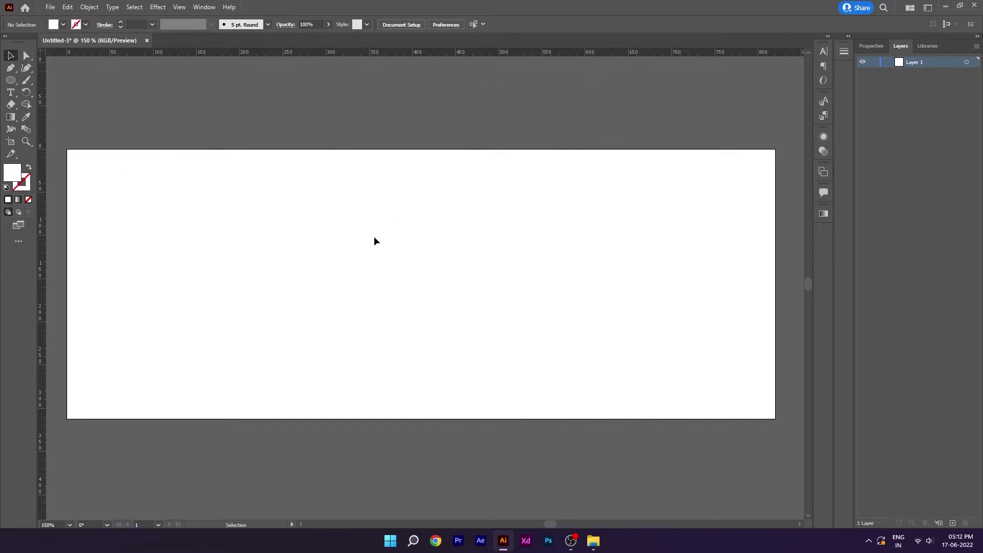
Draw a large white square over the right half of the artboard.
{"action": "left_click", "coordinate": [11, 80]}
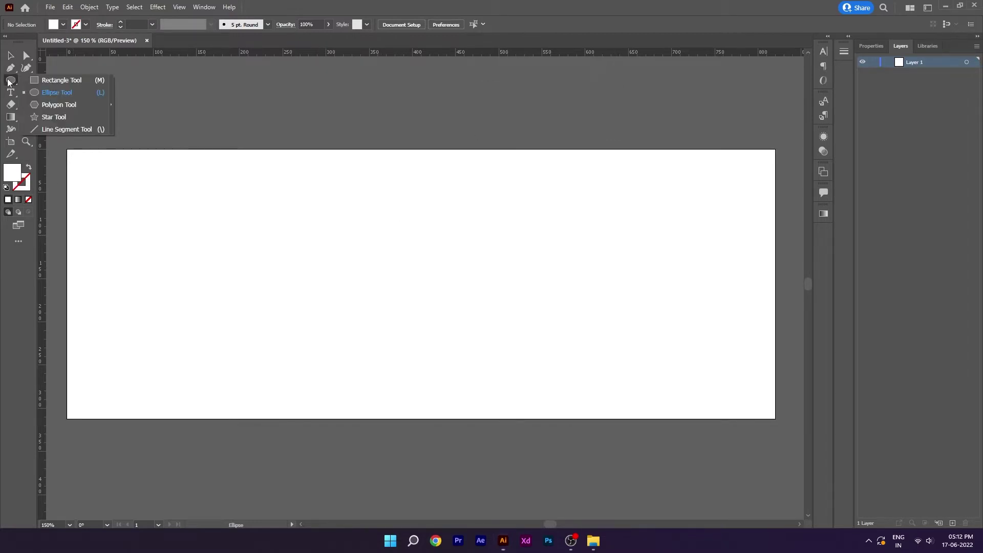
{"action": "left_click", "coordinate": [77, 80]}
{"action": "scroll", "coordinate": [312, 253], "scroll_direction": "down", "scroll_amount": 1}
{"action": "scroll", "coordinate": [312, 253], "scroll_direction": "down", "scroll_amount": 1}
{"action": "left_click_drag", "start_coordinate": [337, 190], "coordinate": [528, 351]}
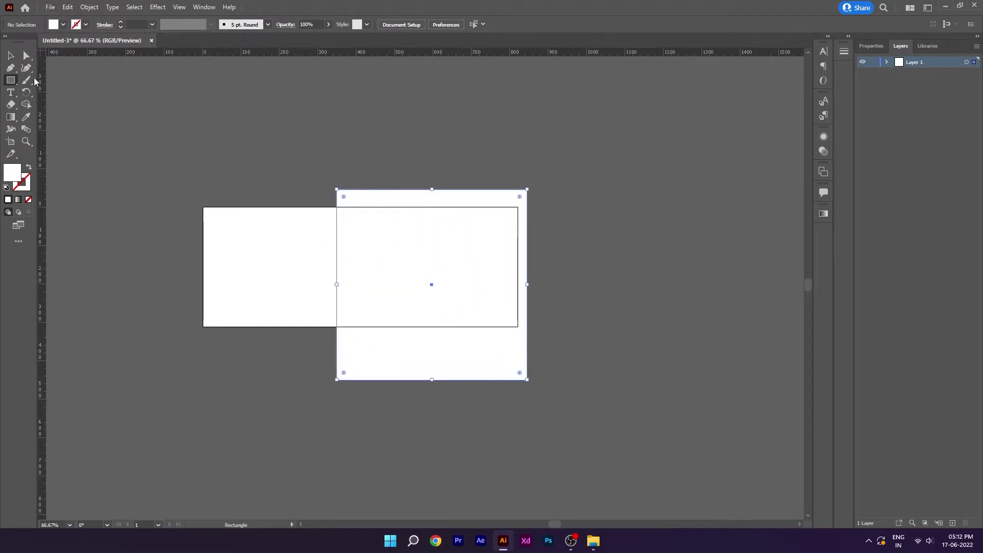
{"action": "key", "text": "v"}
{"action": "scroll", "coordinate": [306, 278], "scroll_direction": "up", "scroll_amount": 1}
{"action": "left_click_drag", "start_coordinate": [401, 272], "coordinate": [393, 290]}
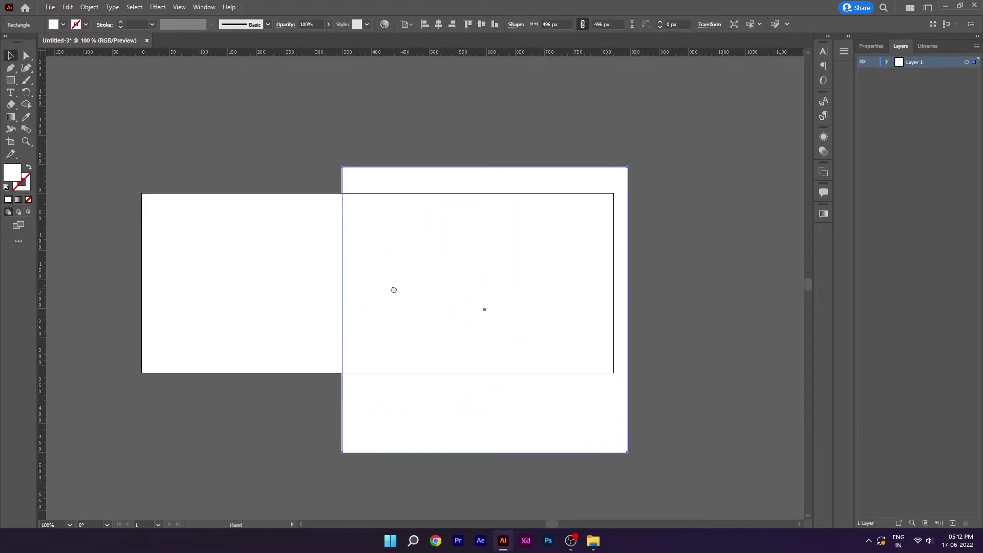
Draw a small square on the artboard's left and fill it bright red d6222f.
{"action": "left_click", "coordinate": [11, 81]}
{"action": "left_click_drag", "start_coordinate": [189, 232], "coordinate": [219, 261]}
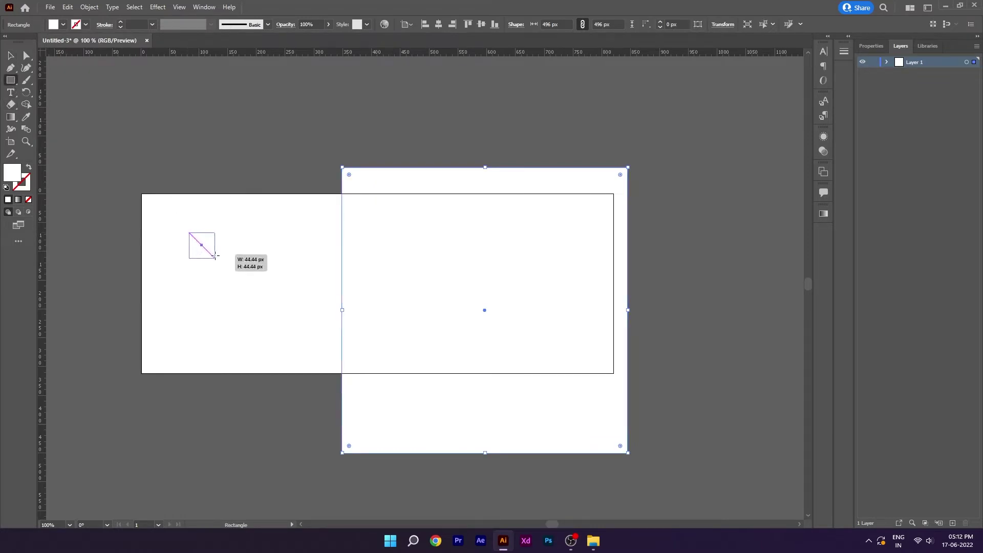
{"action": "left_click", "coordinate": [10, 54]}
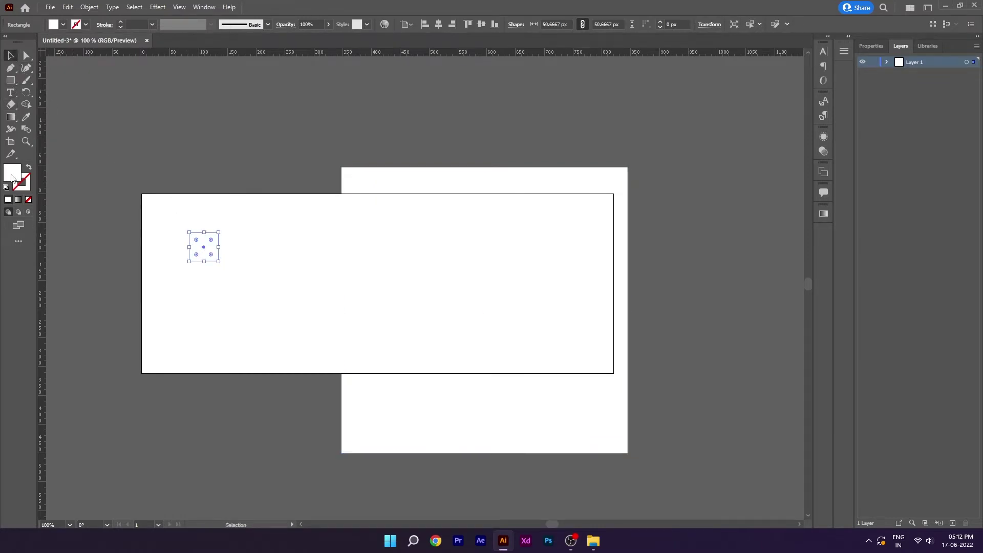
{"action": "double_click", "coordinate": [12, 174]}
{"action": "type", "text": "d"}
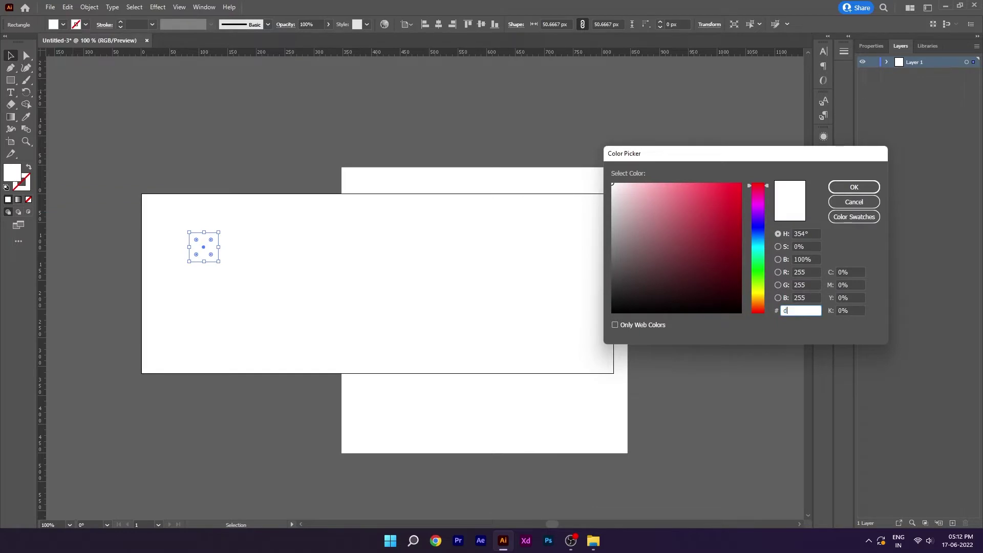
{"action": "type", "text": "6222f"}
{"action": "key", "text": "Return"}
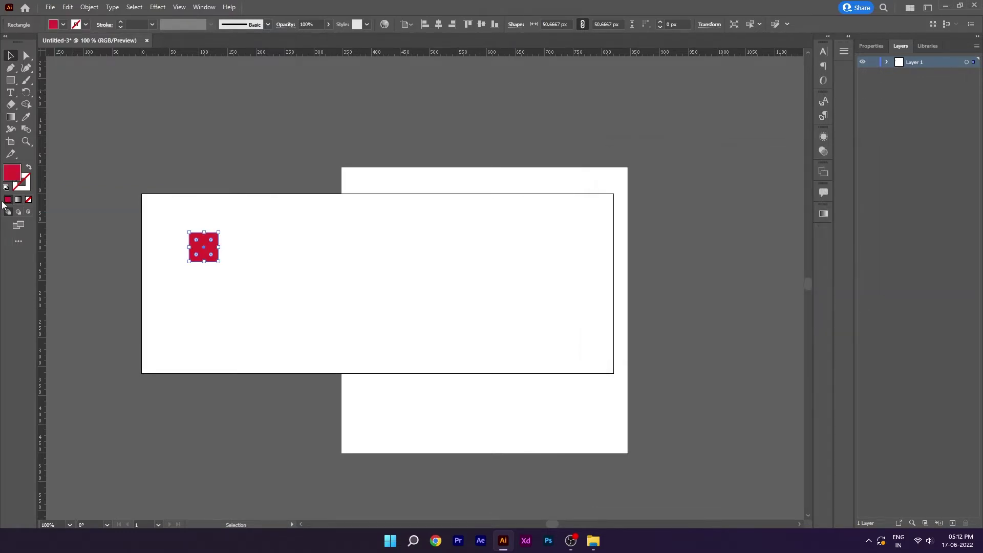
Duplicate it below, fill the copy dark red 740907, and move both above the artboard.
{"action": "left_click_drag", "start_coordinate": [208, 256], "coordinate": [207, 287]}
{"action": "double_click", "coordinate": [14, 181]}
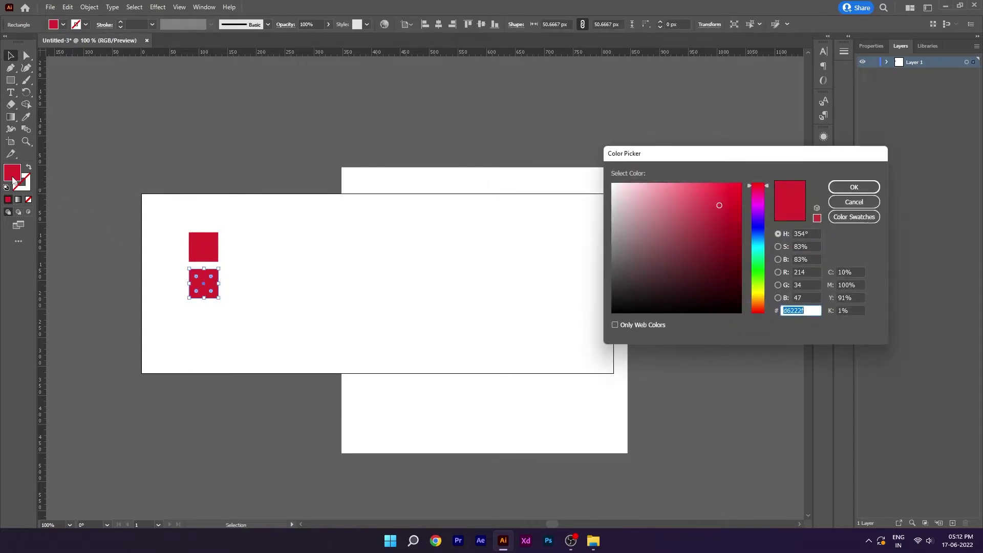
{"action": "type", "text": "740907"}
{"action": "key", "text": "Return"}
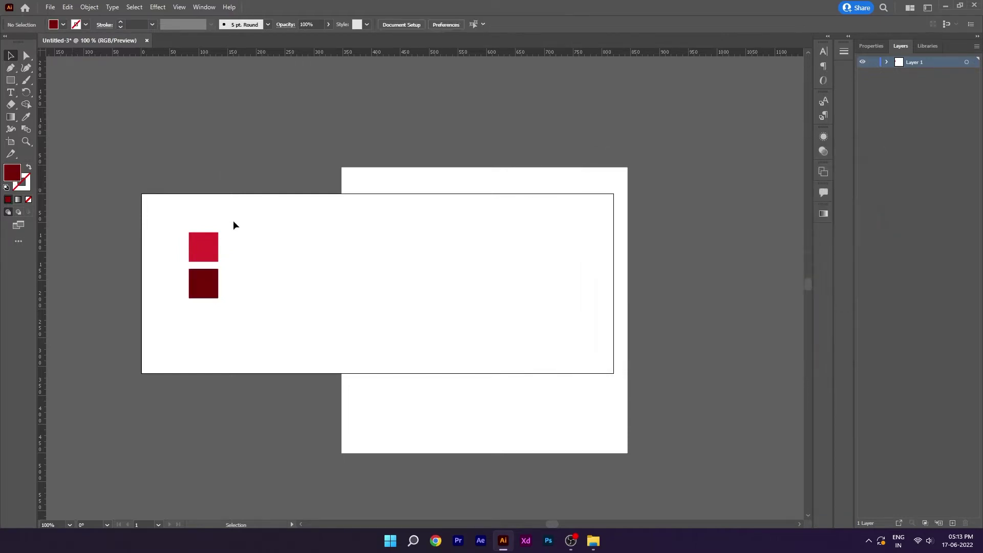
{"action": "mouse_move", "coordinate": [233, 223]}
{"action": "left_mouse_down"}
{"action": "mouse_move", "coordinate": [211, 298]}
{"action": "mouse_move", "coordinate": [212, 175]}
{"action": "left_mouse_up"}
Give the large square a linear gradient sampled from the bright red and dark red squares.
{"action": "left_click", "coordinate": [361, 240]}
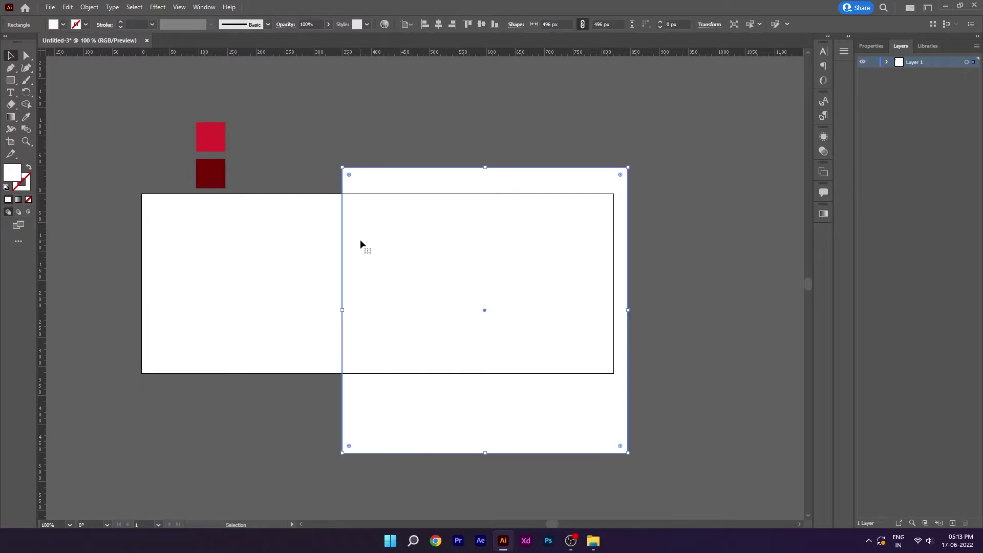
{"action": "left_click", "coordinate": [824, 214]}
{"action": "left_click", "coordinate": [751, 300]}
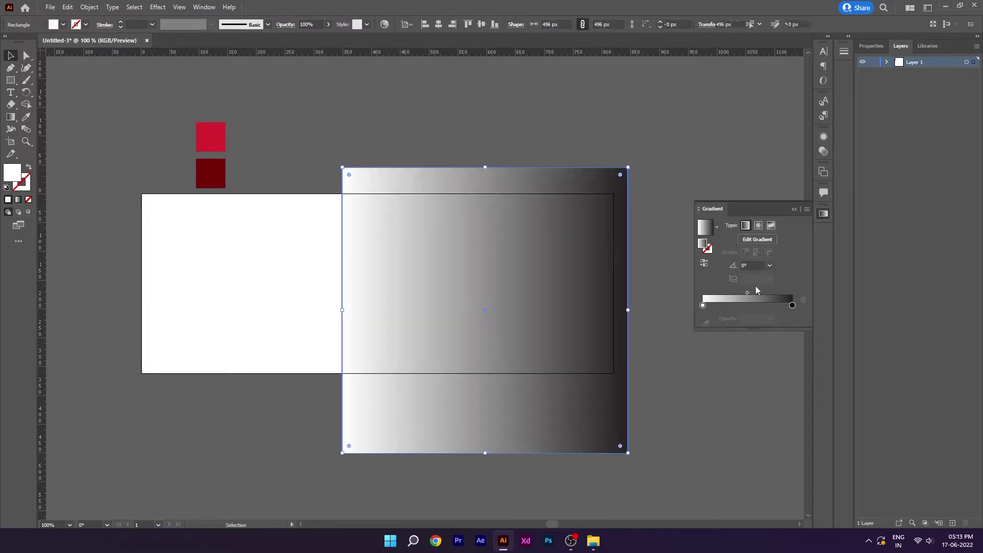
{"action": "left_click", "coordinate": [793, 306]}
{"action": "left_click", "coordinate": [704, 324]}
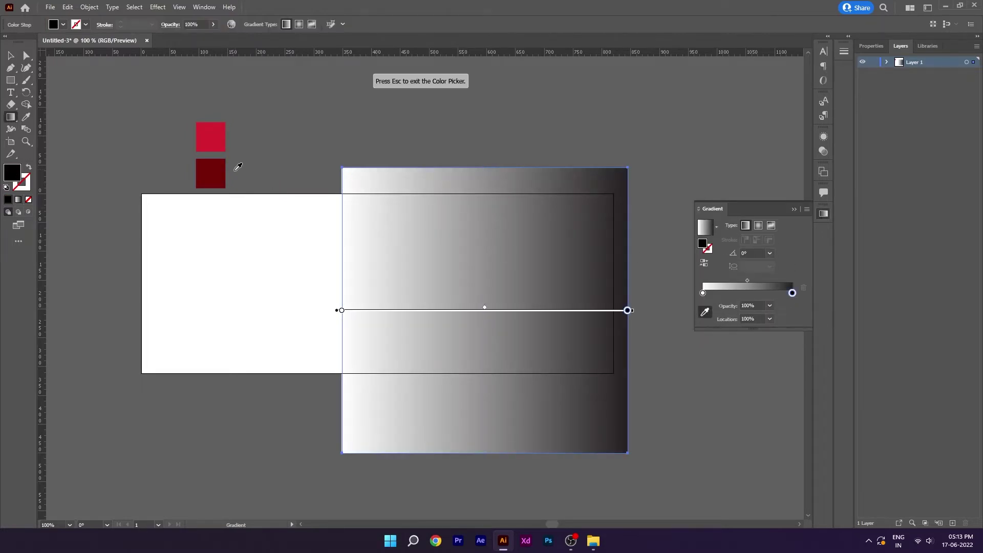
{"action": "left_click", "coordinate": [211, 173]}
{"action": "left_click", "coordinate": [703, 293]}
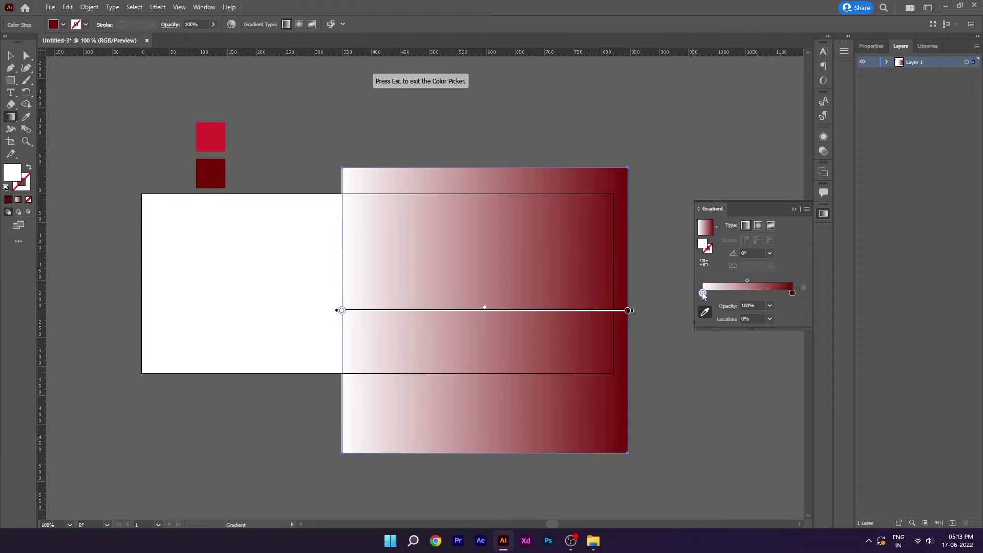
{"action": "left_click", "coordinate": [210, 137]}
{"action": "key", "text": "v"}
{"action": "left_click", "coordinate": [339, 135]}
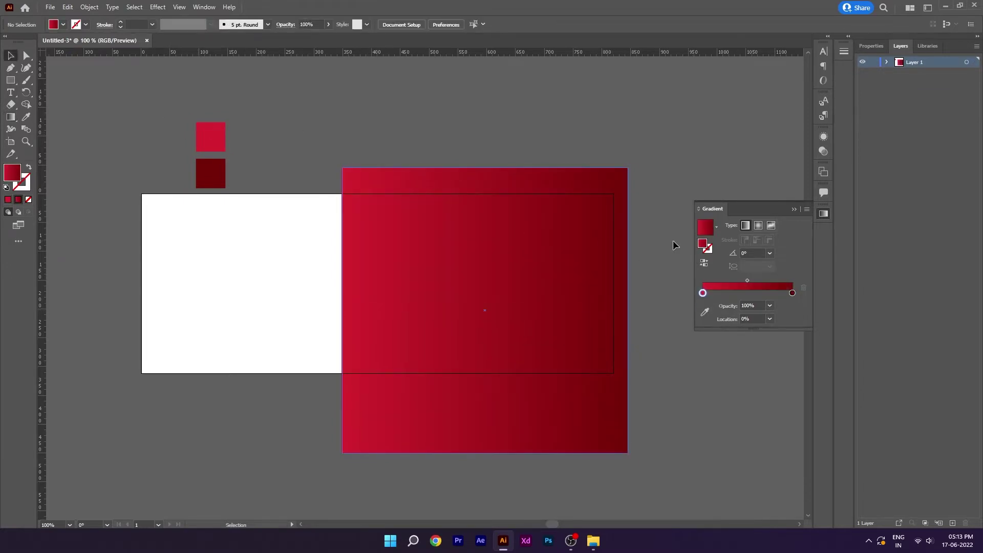
{"action": "left_click", "coordinate": [794, 208]}
Enlarge the gradient square to 514 px and rotate it about 35 degrees into a diamond.
{"action": "scroll", "coordinate": [554, 288], "scroll_direction": "up", "scroll_amount": 2}
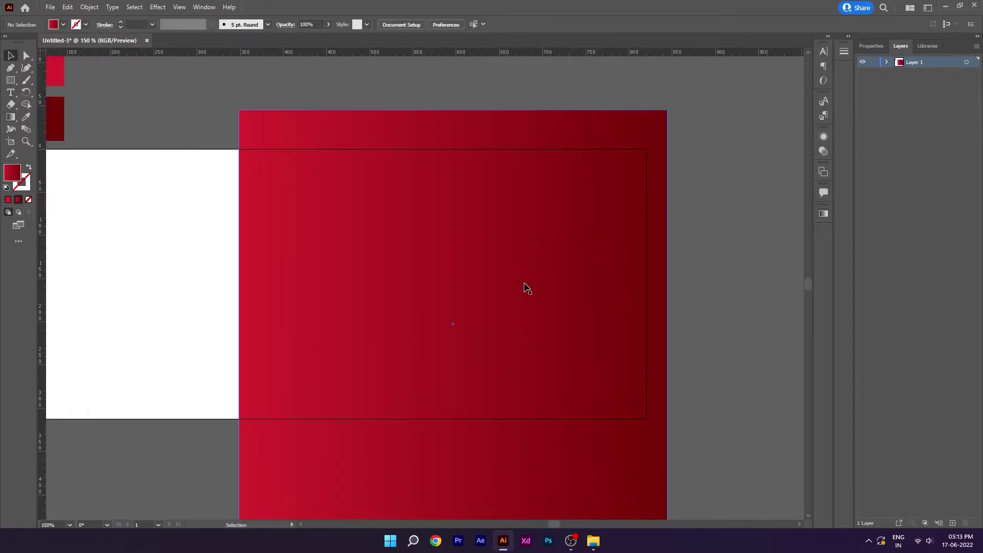
{"action": "scroll", "coordinate": [564, 276], "scroll_direction": "left", "scroll_amount": 2}
{"action": "scroll", "coordinate": [563, 280], "scroll_direction": "down", "scroll_amount": 2}
{"action": "left_click_drag", "start_coordinate": [522, 290], "coordinate": [517, 292]}
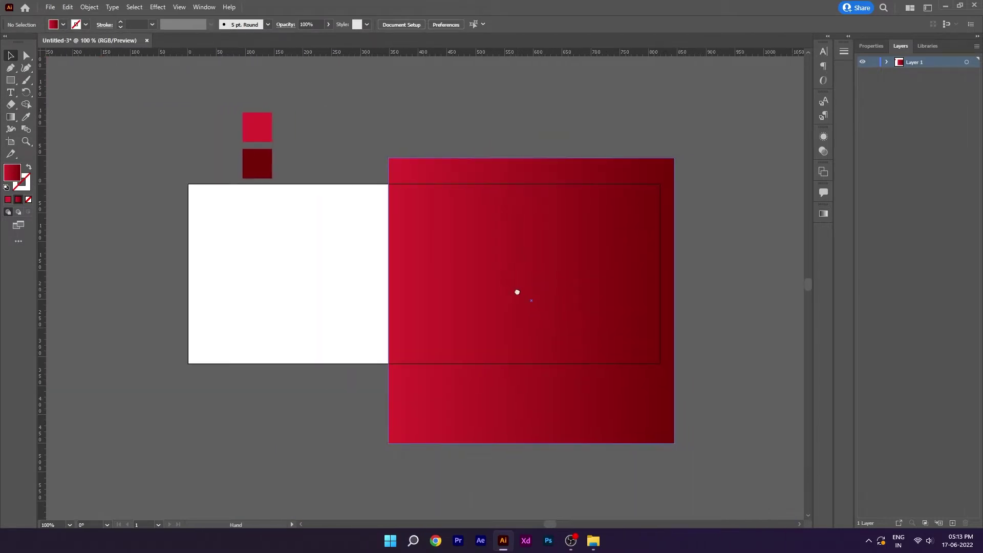
{"action": "left_click", "coordinate": [520, 295]}
{"action": "left_click_drag", "start_coordinate": [677, 155], "coordinate": [732, 262]}
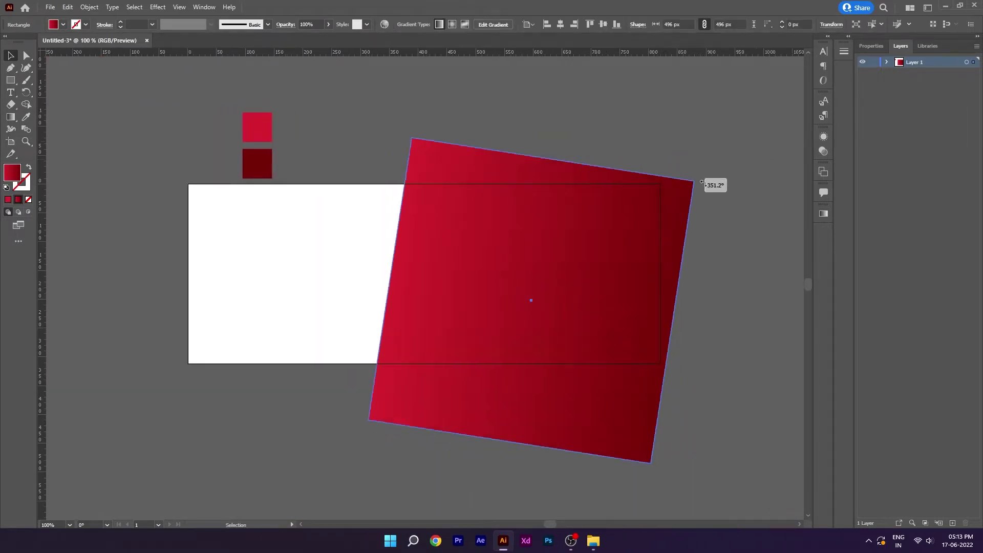
{"action": "left_click_drag", "start_coordinate": [558, 285], "coordinate": [600, 247]}
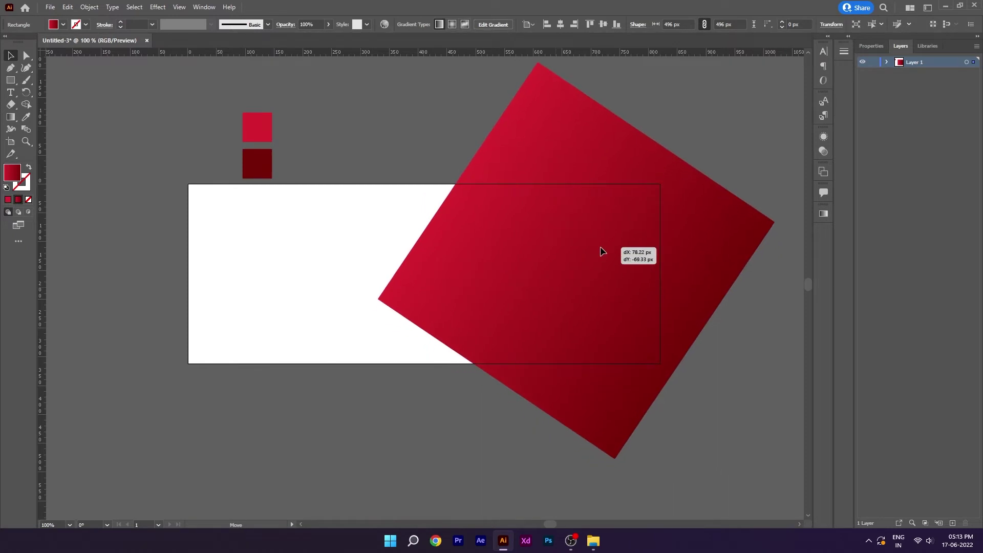
{"action": "key", "text": "ctrl+z"}
{"action": "key", "text": "ctrl+z"}
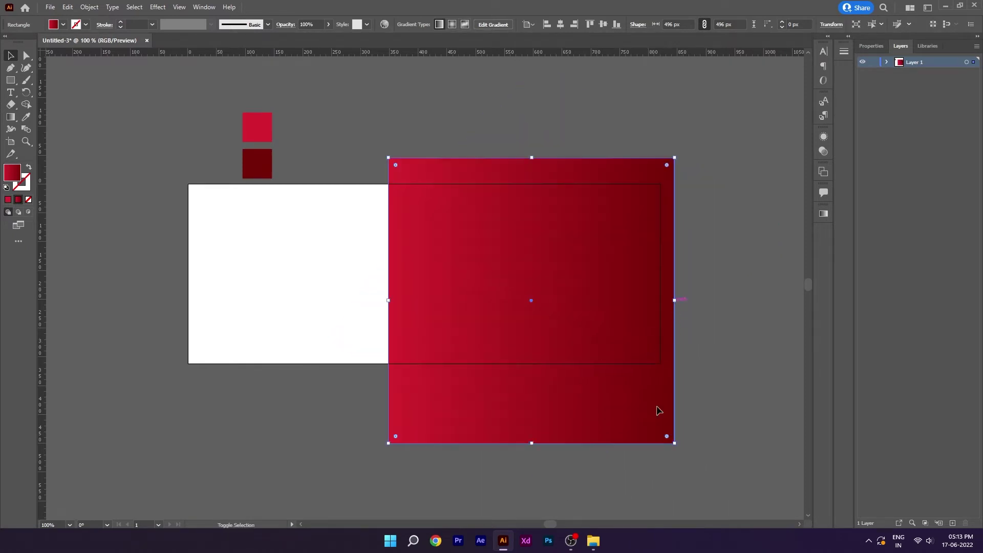
{"action": "left_click_drag", "start_coordinate": [673, 442], "coordinate": [685, 453]}
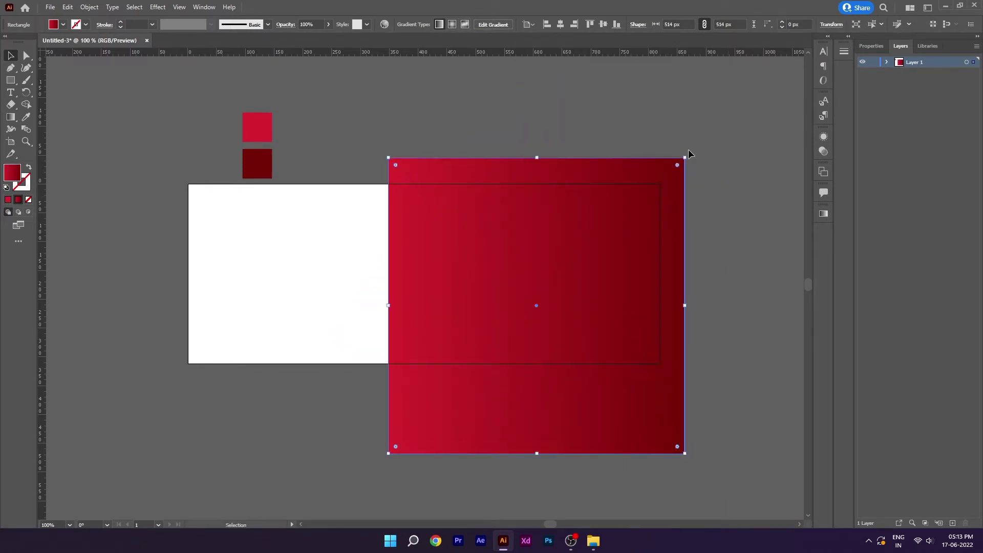
{"action": "left_click_drag", "start_coordinate": [691, 157], "coordinate": [747, 274]}
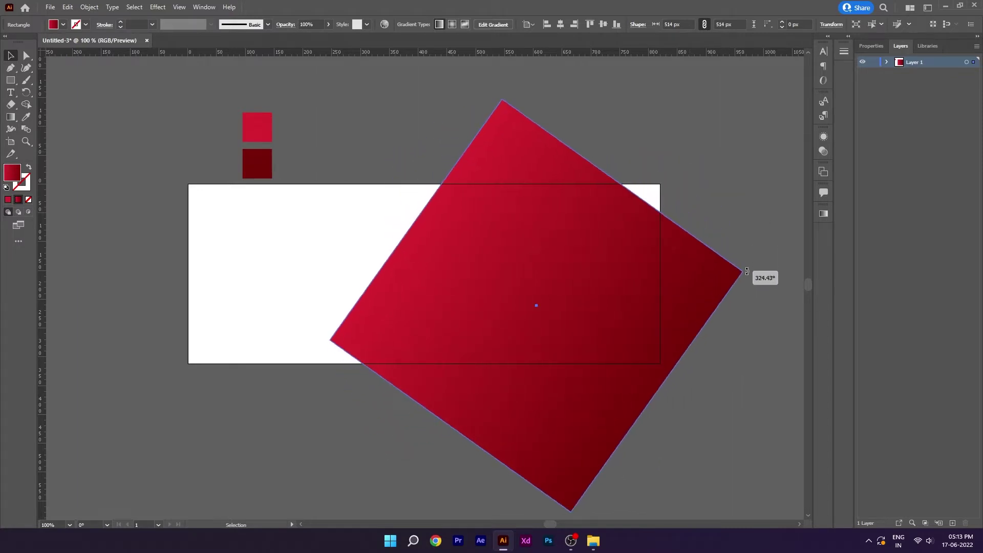
{"action": "mouse_move", "coordinate": [485, 298]}
{"action": "left_mouse_down"}
{"action": "mouse_move", "coordinate": [505, 290]}
{"action": "mouse_move", "coordinate": [510, 271]}
{"action": "mouse_move", "coordinate": [482, 265]}
{"action": "mouse_move", "coordinate": [514, 270]}
{"action": "left_mouse_up"}
Shift the diamond slightly right so its left corner nears the artboard's middle.
{"action": "scroll", "coordinate": [479, 274], "scroll_direction": "up", "scroll_amount": 1}
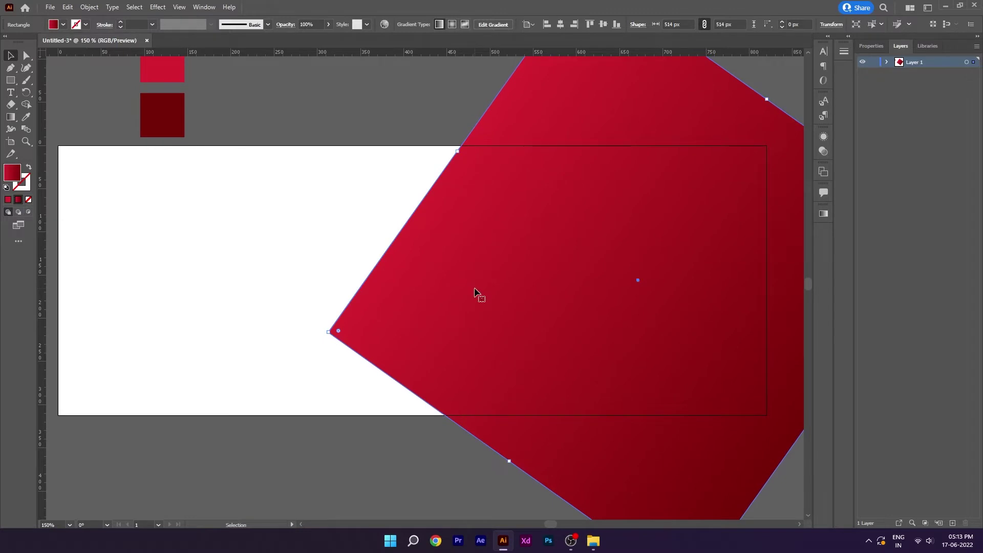
{"action": "left_click_drag", "start_coordinate": [475, 292], "coordinate": [488, 296]}
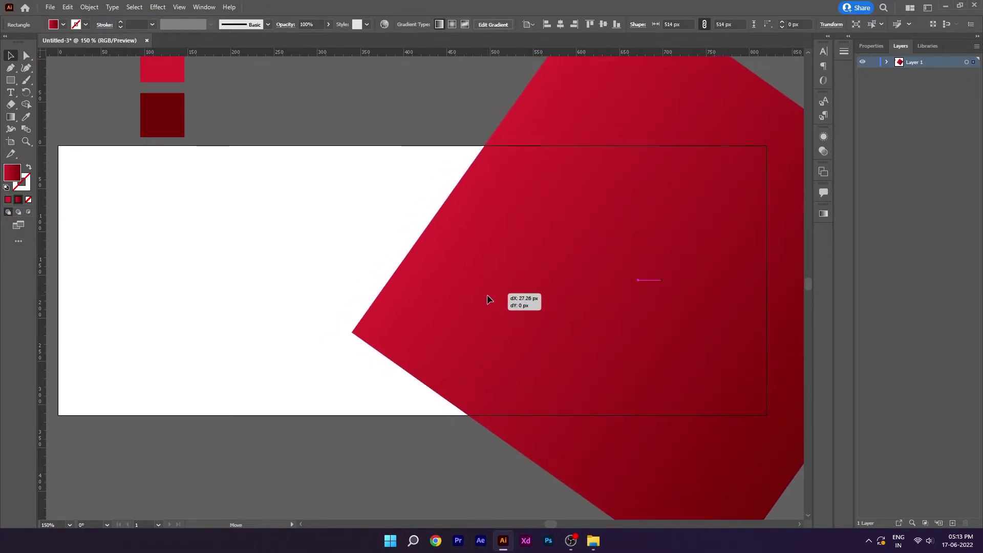
{"action": "left_click_drag", "start_coordinate": [487, 296], "coordinate": [492, 301]}
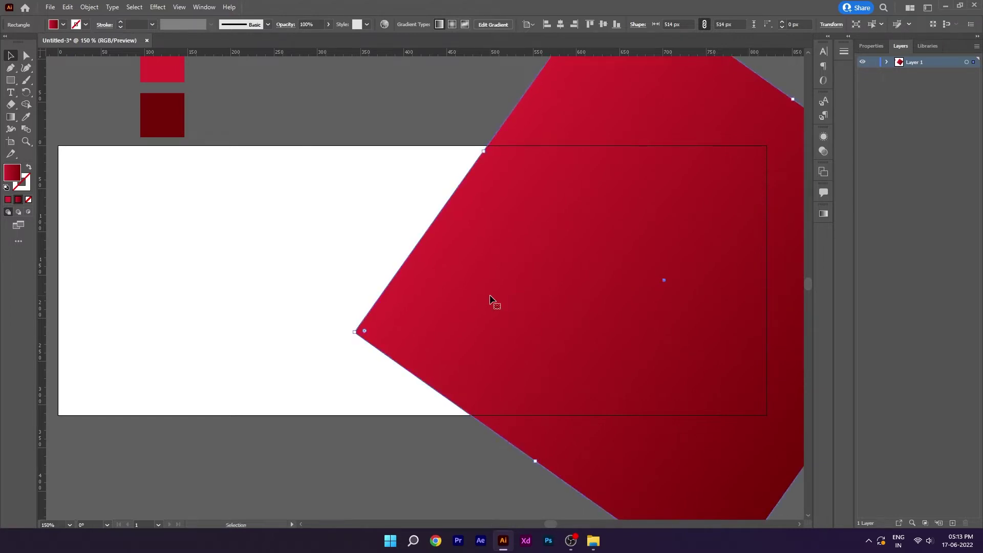
Duplicate the gradient square in Layers and fill the copy with the artboard's white.
{"action": "left_click", "coordinate": [887, 62]}
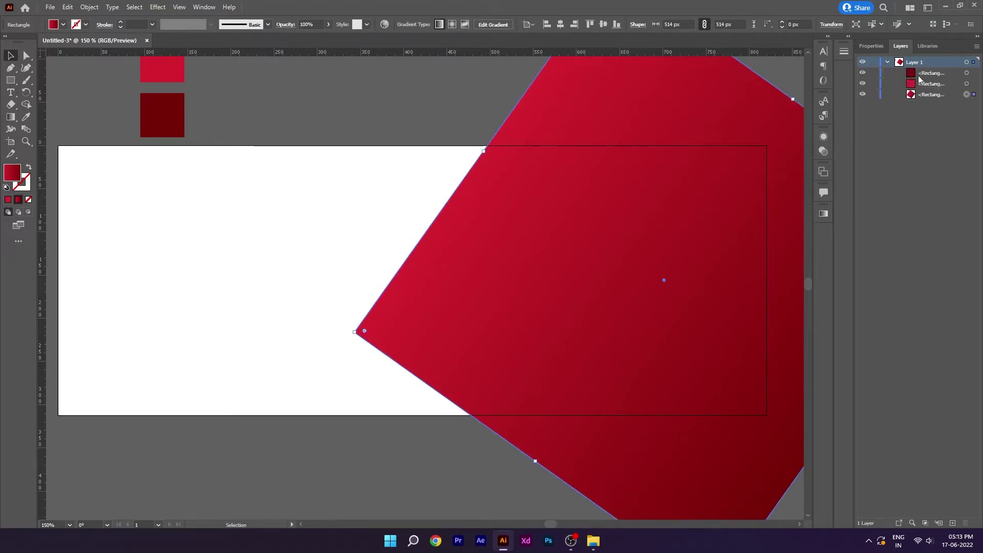
{"action": "left_click_drag", "start_coordinate": [927, 97], "coordinate": [980, 476]}
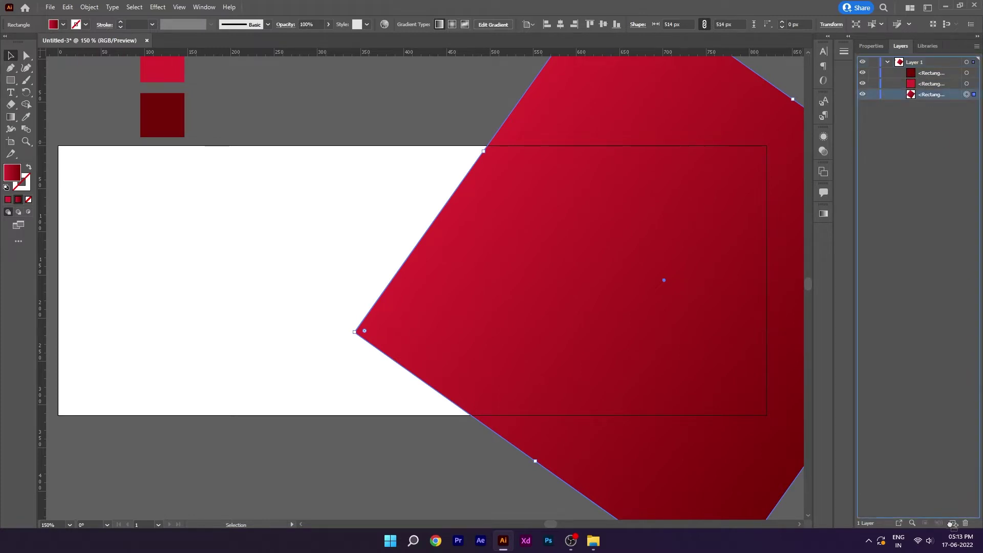
{"action": "left_click_drag", "start_coordinate": [956, 523], "coordinate": [956, 522]}
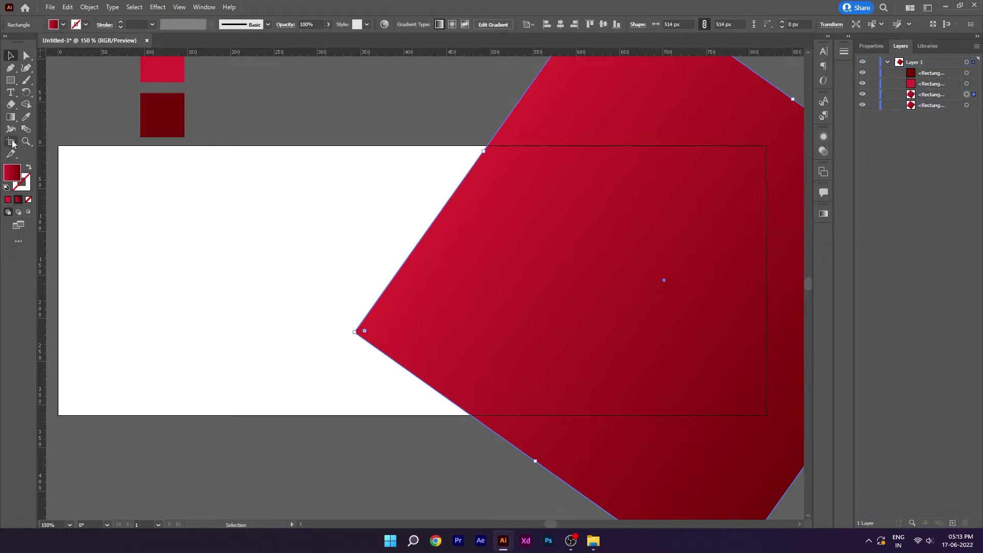
{"action": "left_click", "coordinate": [24, 118]}
{"action": "left_click", "coordinate": [197, 244]}
Offset the white copy three steps right and two steps down to reveal a red band.
{"action": "key", "text": "v"}
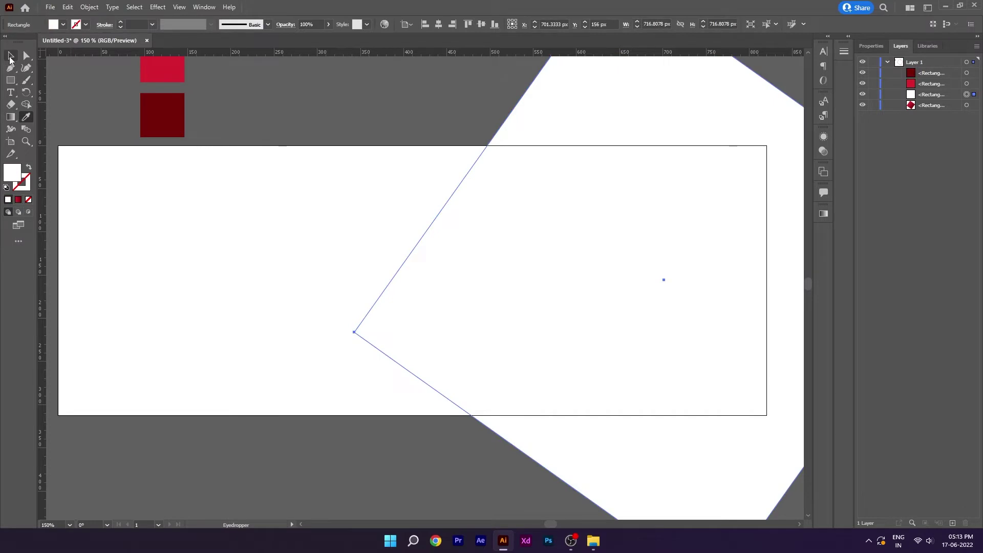
{"action": "key", "text": "shift+Right"}
{"action": "key", "text": "shift+Right"}
{"action": "key", "text": "shift+Right"}
{"action": "key", "text": "shift+Right"}
{"action": "key", "text": "shift+Right"}
{"action": "key", "text": "shift+Right"}
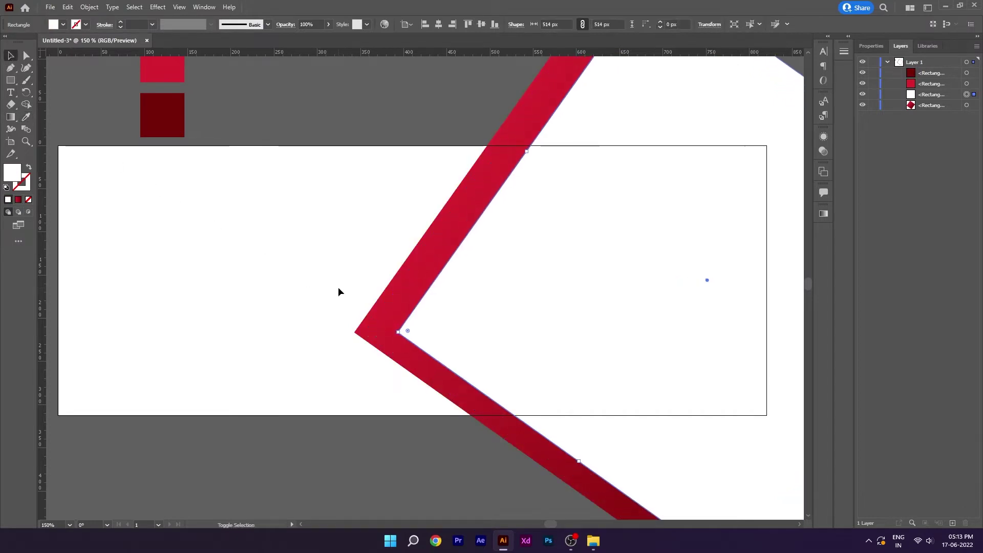
{"action": "key", "text": "shift+Right"}
{"action": "key", "text": "shift+Right"}
{"action": "key", "text": "shift+Right"}
{"action": "key", "text": "shift+Right"}
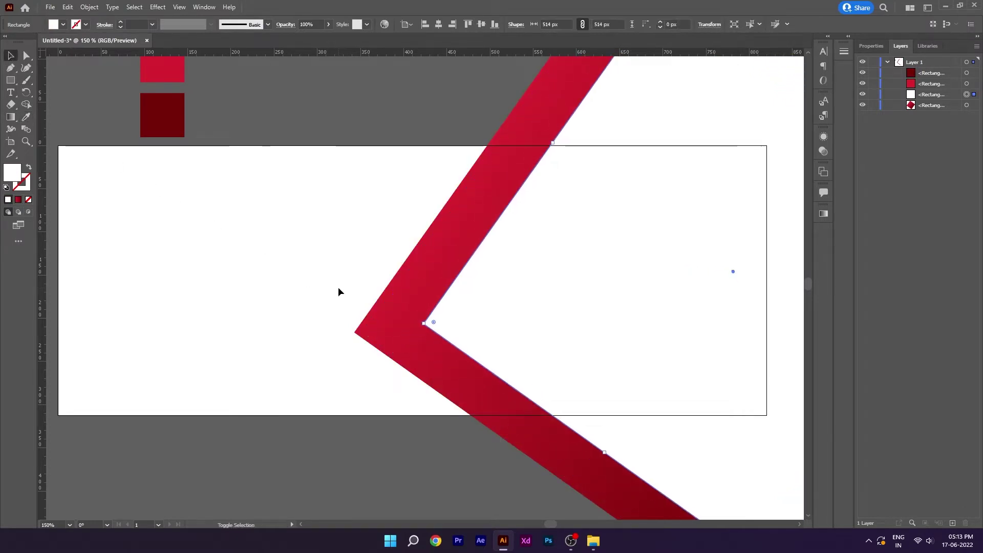
{"action": "key", "text": "shift+Right"}
{"action": "key", "text": "Down"}
{"action": "key", "text": "Down"}
{"action": "key", "text": "Down"}
{"action": "key", "text": "Down"}
{"action": "key", "text": "Down"}
{"action": "key", "text": "Down"}
{"action": "key", "text": "Down"}
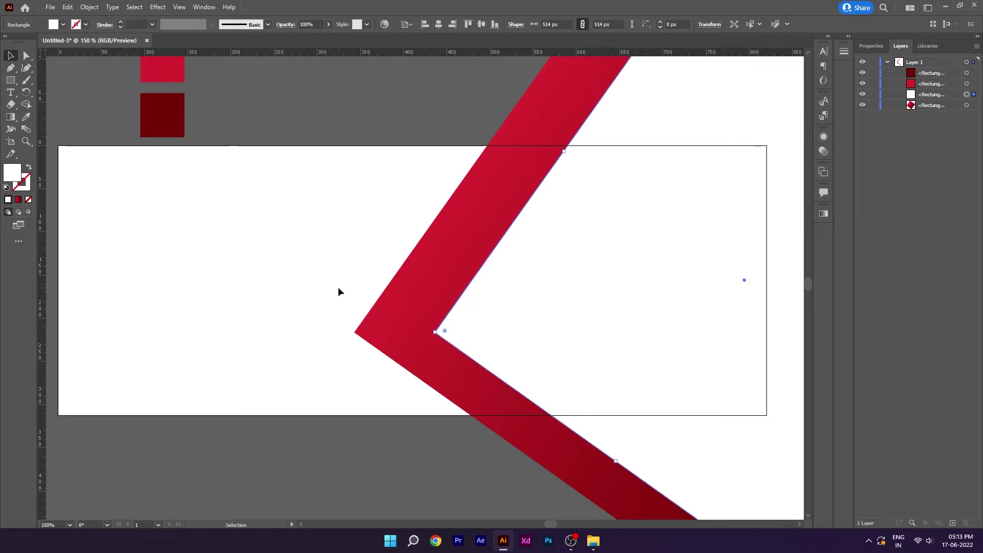
{"action": "key", "text": "Down"}
{"action": "key", "text": "Down"}
{"action": "key", "text": "Down"}
{"action": "left_click", "coordinate": [338, 288]}
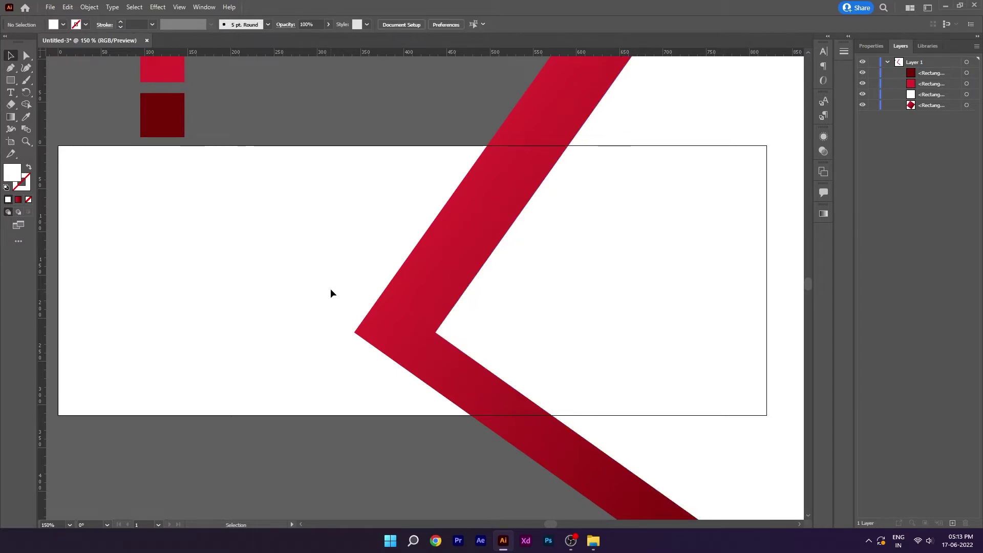
Fine-tune the white copy one step right and two up, then select both shapes.
{"action": "mouse_move", "coordinate": [425, 285]}
{"action": "left_mouse_down"}
{"action": "mouse_move", "coordinate": [213, 298]}
{"action": "mouse_move", "coordinate": [262, 281]}
{"action": "left_mouse_up"}
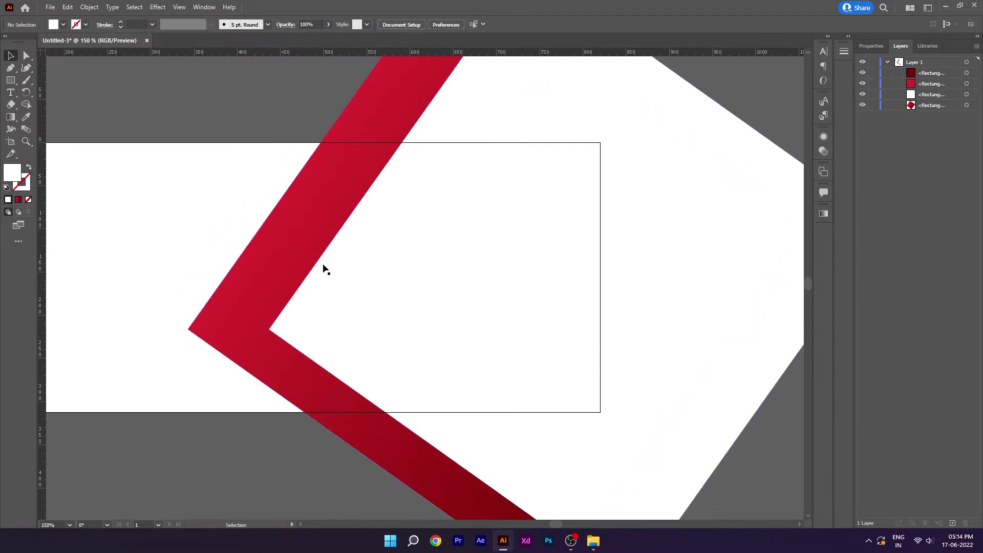
{"action": "left_click", "coordinate": [396, 318]}
{"action": "key", "text": "Right"}
{"action": "key", "text": "Right"}
{"action": "key", "text": "Up"}
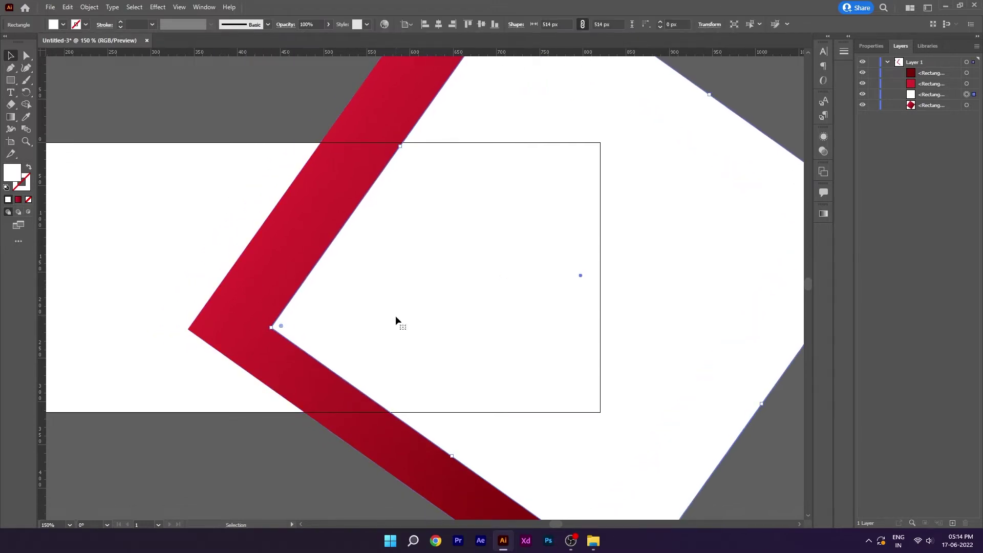
{"action": "key", "text": "Up"}
{"action": "key", "text": "Up"}
{"action": "left_click", "coordinate": [162, 194]}
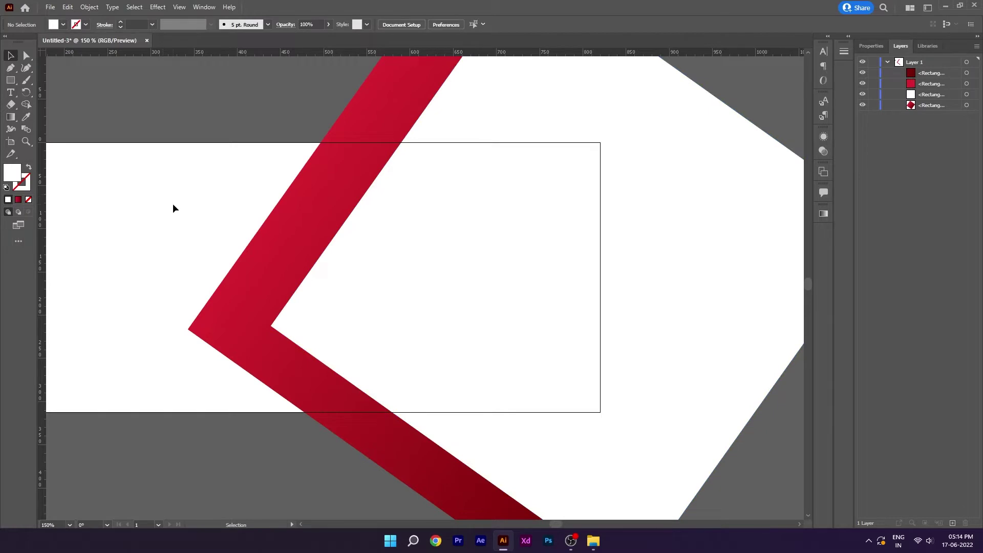
{"action": "left_click_drag", "start_coordinate": [173, 204], "coordinate": [459, 332]}
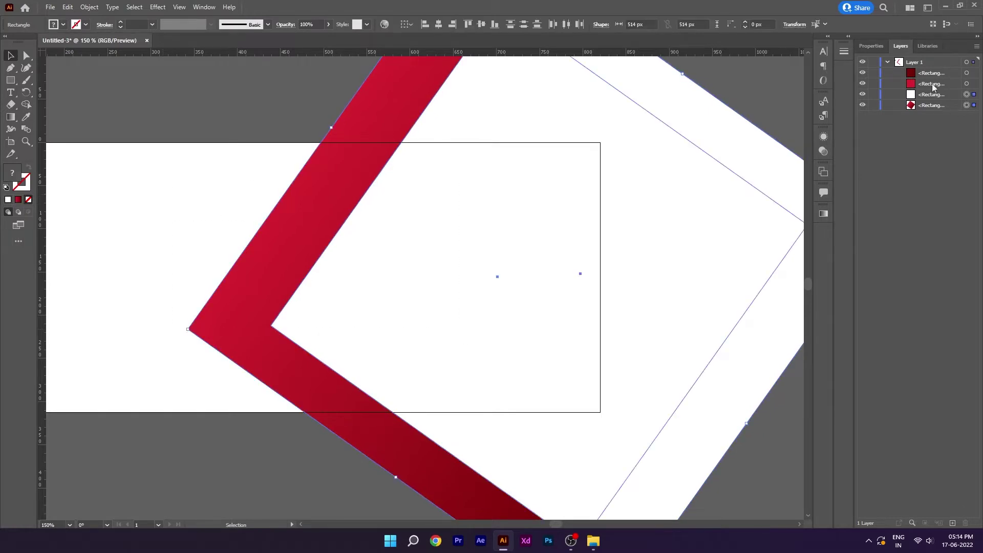
{"action": "left_click_drag", "start_coordinate": [932, 98], "coordinate": [962, 520]}
Group the red band and white square, duplicate the group, and move the copy right.
{"action": "key", "text": "ctrl+g"}
{"action": "left_click_drag", "start_coordinate": [929, 95], "coordinate": [952, 384]}
{"action": "left_click_drag", "start_coordinate": [951, 515], "coordinate": [953, 522]}
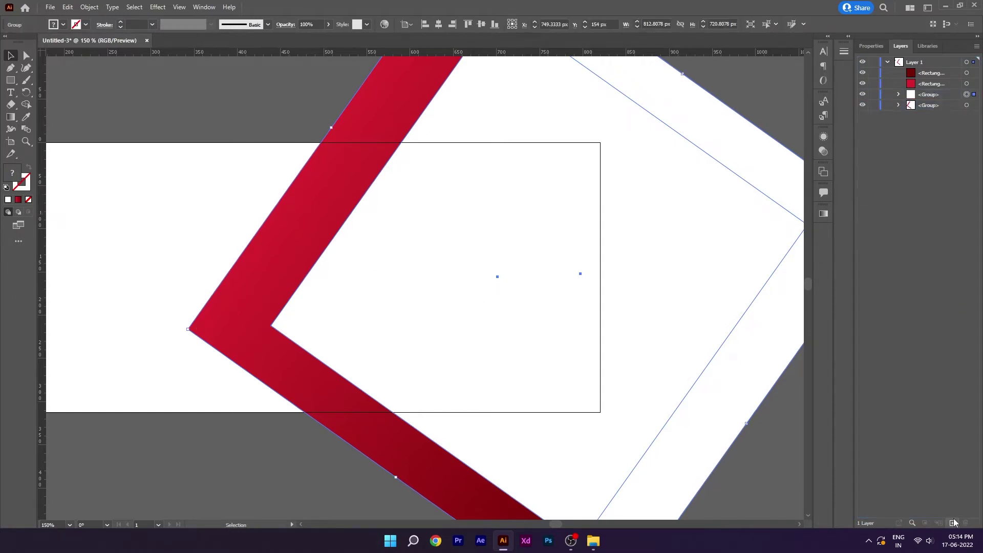
{"action": "left_click_drag", "start_coordinate": [563, 303], "coordinate": [526, 309]}
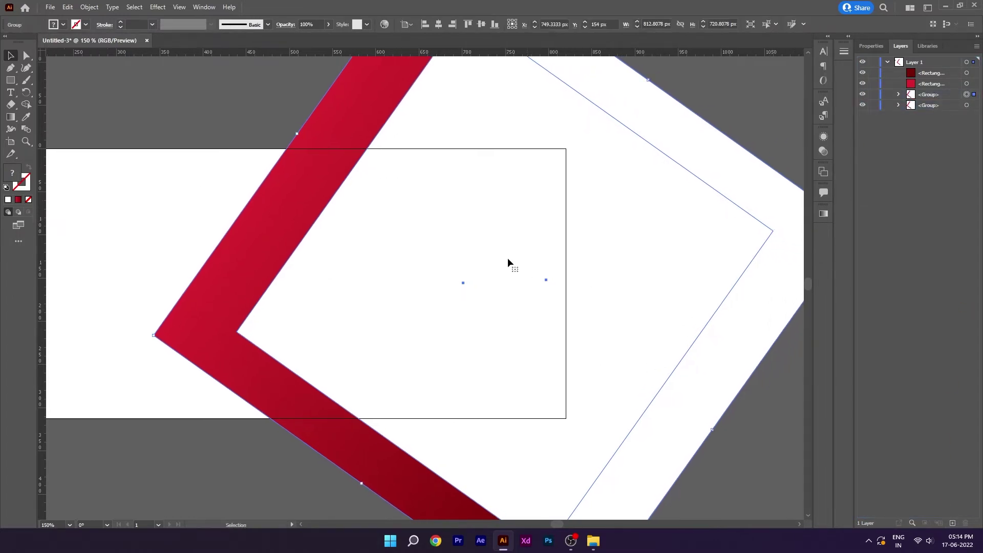
{"action": "key", "text": "shift+Right"}
{"action": "key", "text": "shift+Right"}
{"action": "key", "text": "shift+Right"}
{"action": "key", "text": "shift+Right"}
{"action": "key", "text": "shift+Right"}
{"action": "key", "text": "shift+Right"}
{"action": "key", "text": "shift+Right"}
{"action": "key", "text": "shift+Right"}
{"action": "key", "text": "shift+Right"}
{"action": "key", "text": "shift+Right"}
{"action": "key", "text": "shift+Right"}
{"action": "key", "text": "shift+Right"}
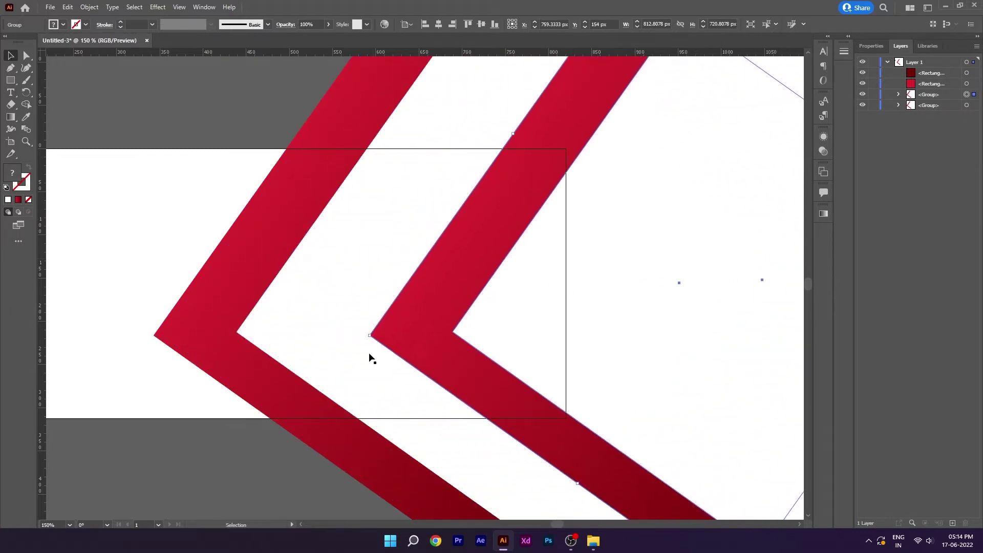
{"action": "left_click_drag", "start_coordinate": [382, 340], "coordinate": [645, 300]}
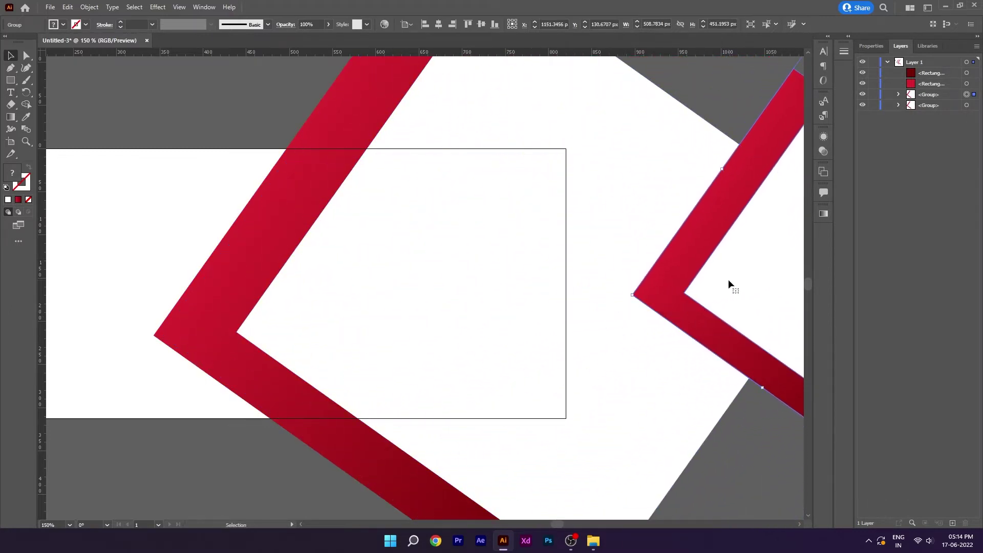
{"action": "left_click_drag", "start_coordinate": [729, 281], "coordinate": [584, 247]}
Ungroup the copy, keep its red gradient square, and align it to the artboard's top-right corner.
{"action": "right_click", "coordinate": [583, 244]}
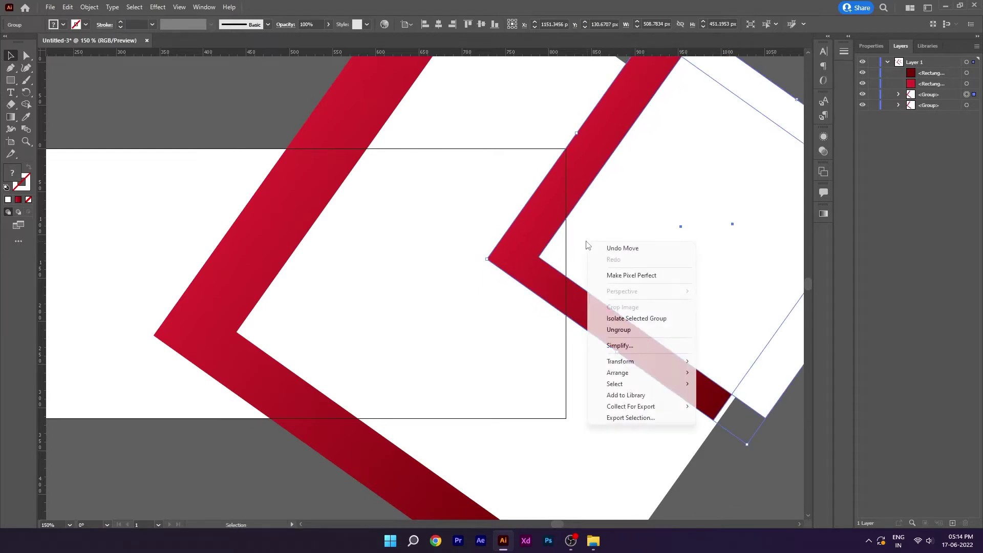
{"action": "left_click", "coordinate": [620, 329]}
{"action": "left_click", "coordinate": [674, 307]}
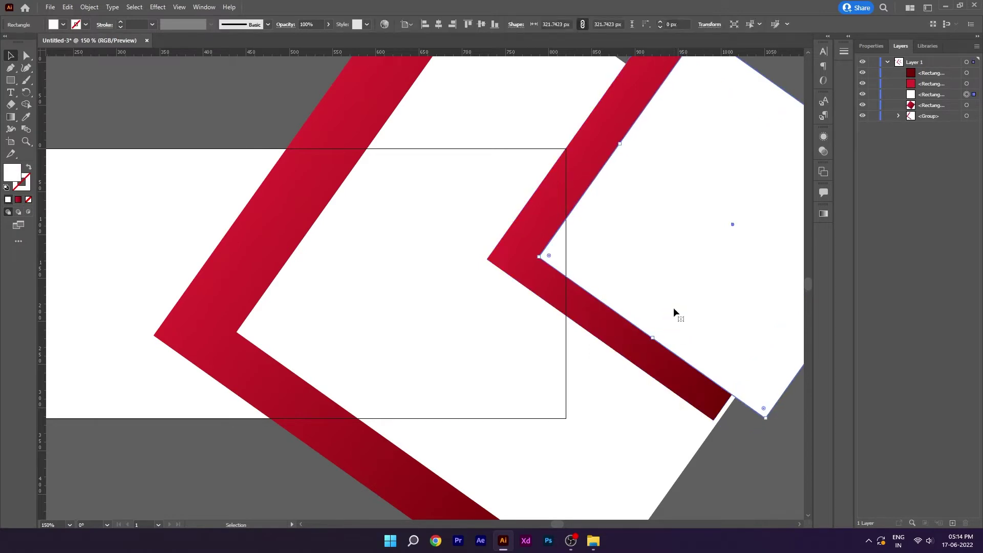
{"action": "scroll", "coordinate": [562, 134], "scroll_direction": "up", "scroll_amount": 5}
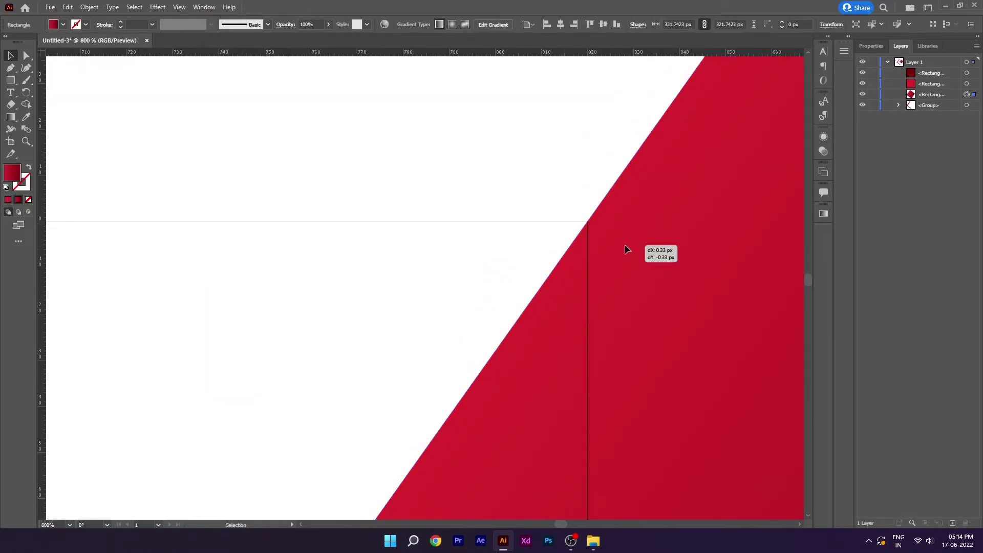
{"action": "scroll", "coordinate": [628, 244], "scroll_direction": "down", "scroll_amount": 5}
{"action": "left_click_drag", "start_coordinate": [678, 322], "coordinate": [577, 254]}
{"action": "scroll", "coordinate": [530, 174], "scroll_direction": "up", "scroll_amount": 4}
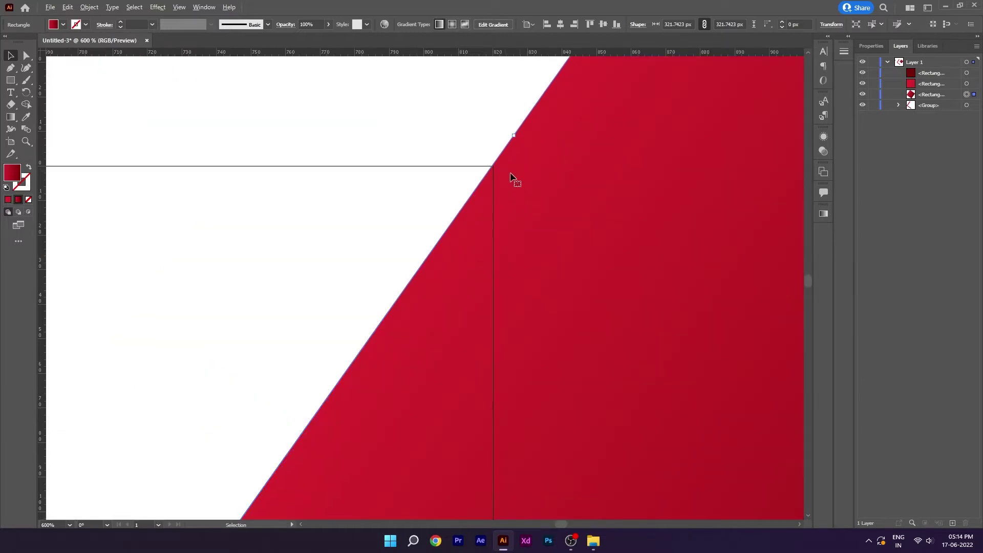
{"action": "left_click_drag", "start_coordinate": [511, 177], "coordinate": [497, 185]}
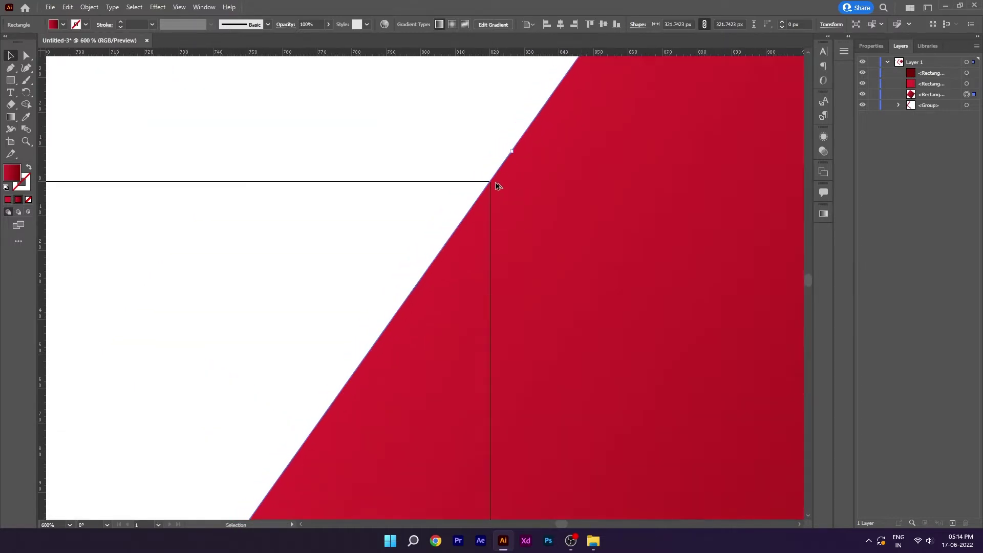
{"action": "key", "text": "ctrl+0"}
{"action": "key", "text": "ctrl+shift+a"}
{"action": "key", "text": "ctrl+1"}
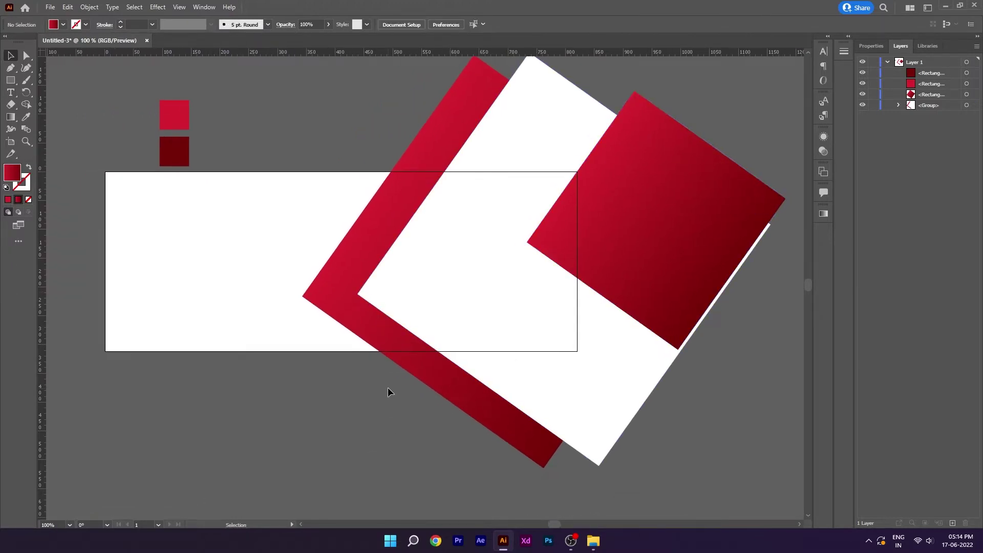
Nudge the chevron group three steps up and two steps right.
{"action": "left_click_drag", "start_coordinate": [268, 219], "coordinate": [462, 287]}
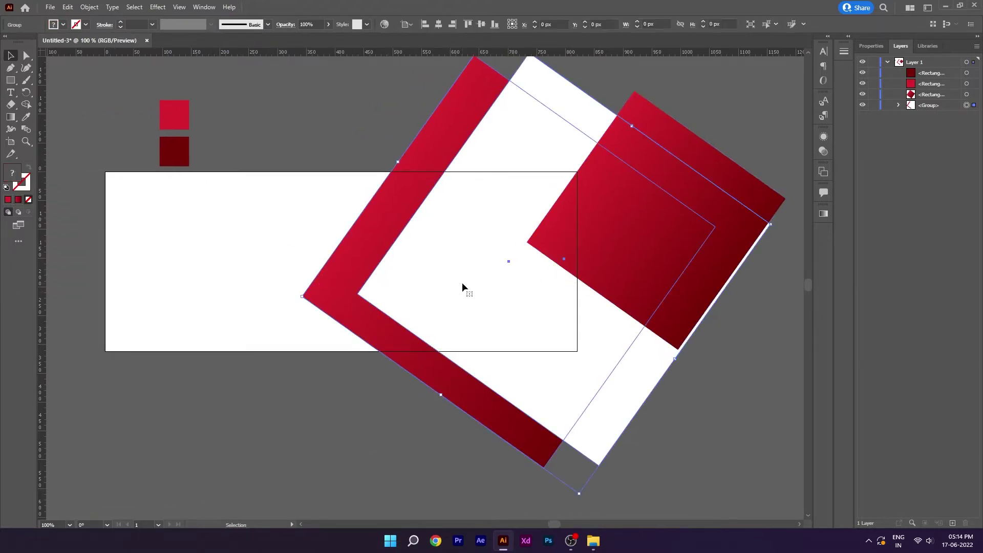
{"action": "key", "text": "Up"}
{"action": "key", "text": "Up"}
{"action": "key", "text": "Up"}
{"action": "key", "text": "Up"}
{"action": "key", "text": "Up"}
{"action": "key", "text": "Up"}
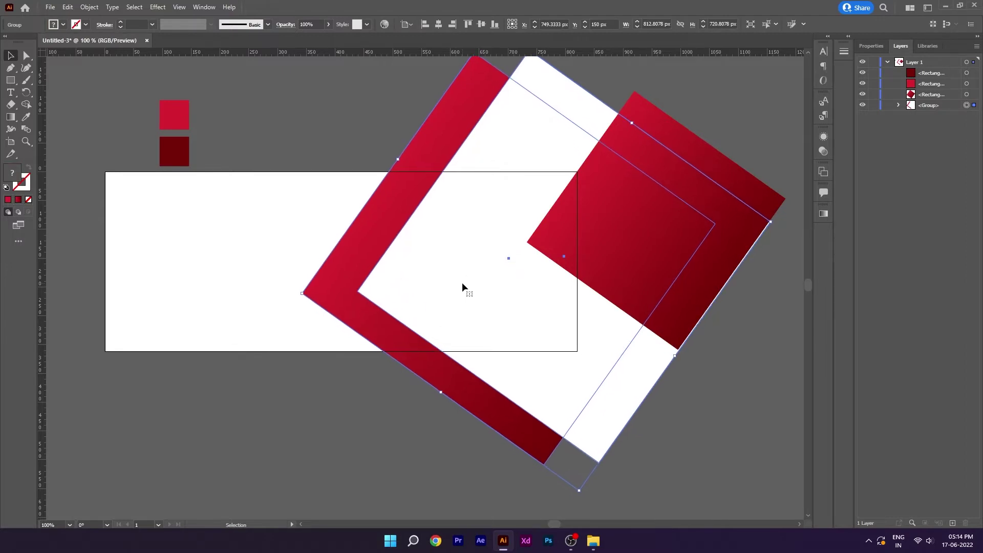
{"action": "key", "text": "Right"}
{"action": "key", "text": "Up"}
{"action": "key", "text": "Up"}
{"action": "key", "text": "Right"}
{"action": "key", "text": "Up"}
{"action": "key", "text": "Up"}
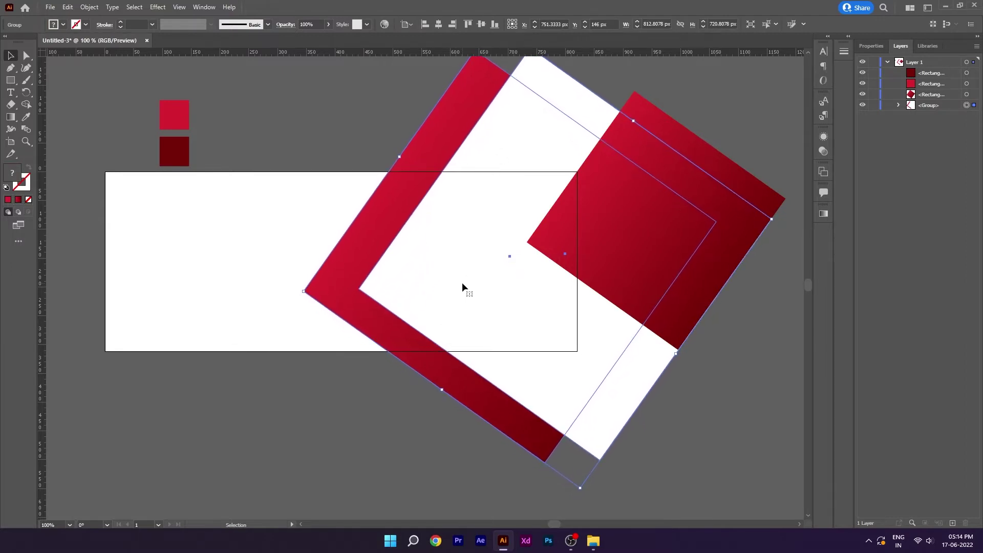
{"action": "left_click", "coordinate": [344, 383]}
{"action": "left_click_drag", "start_coordinate": [342, 384], "coordinate": [348, 377]}
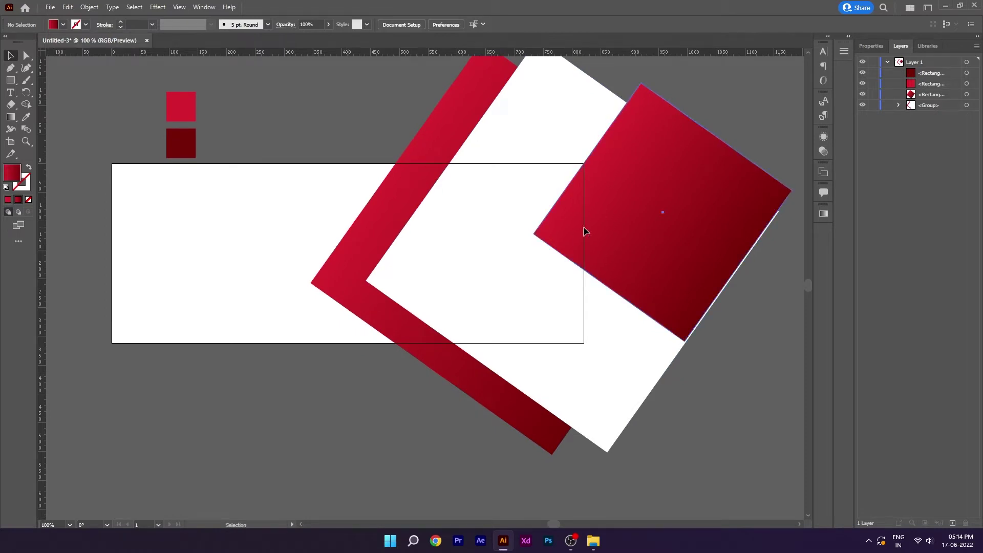
Copy the right gradient square to the banner's lower edge, just beneath the chevron's corner.
{"action": "left_click", "coordinate": [689, 184]}
{"action": "left_click_drag", "start_coordinate": [675, 188], "coordinate": [318, 365], "text": "alt"}
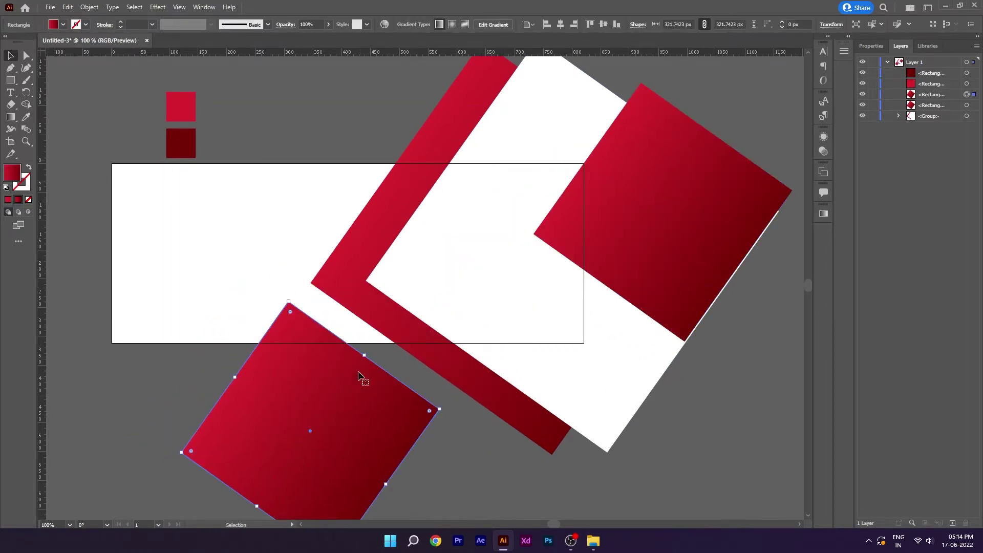
{"action": "scroll", "coordinate": [307, 302], "scroll_direction": "up", "scroll_amount": 5}
{"action": "mouse_move", "coordinate": [240, 337]}
{"action": "left_mouse_down"}
{"action": "mouse_move", "coordinate": [308, 285]}
{"action": "mouse_move", "coordinate": [286, 322]}
{"action": "left_mouse_up"}
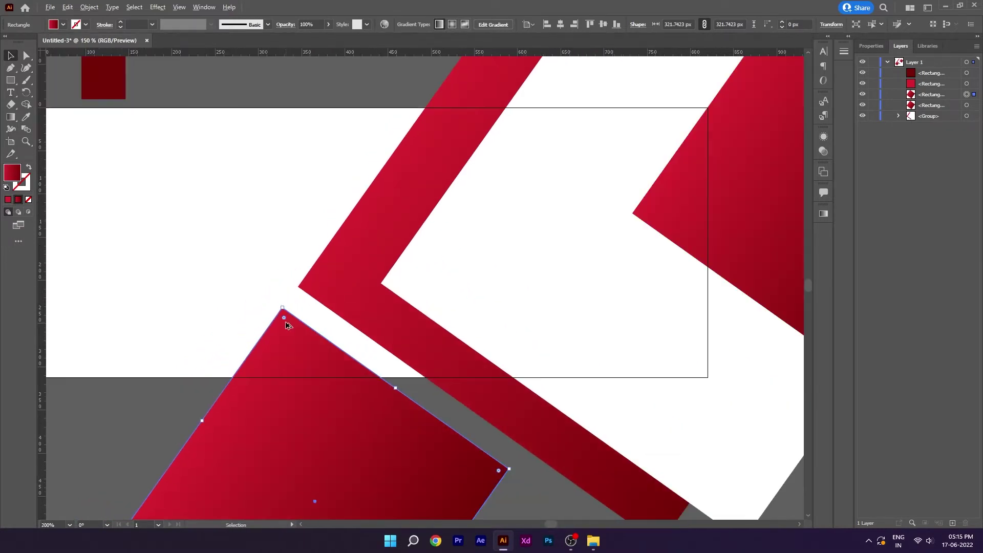
{"action": "scroll", "coordinate": [284, 321], "scroll_direction": "down", "scroll_amount": 5}
{"action": "left_click_drag", "start_coordinate": [326, 346], "coordinate": [326, 345]}
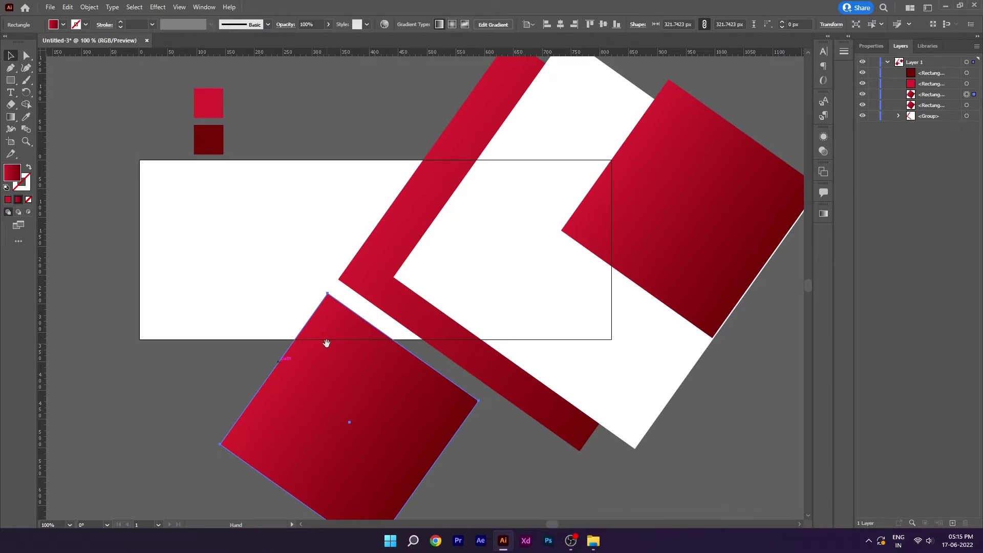
{"action": "left_click", "coordinate": [237, 351]}
{"action": "left_click_drag", "start_coordinate": [237, 352], "coordinate": [237, 358]}
{"action": "left_click_drag", "start_coordinate": [251, 200], "coordinate": [616, 407]}
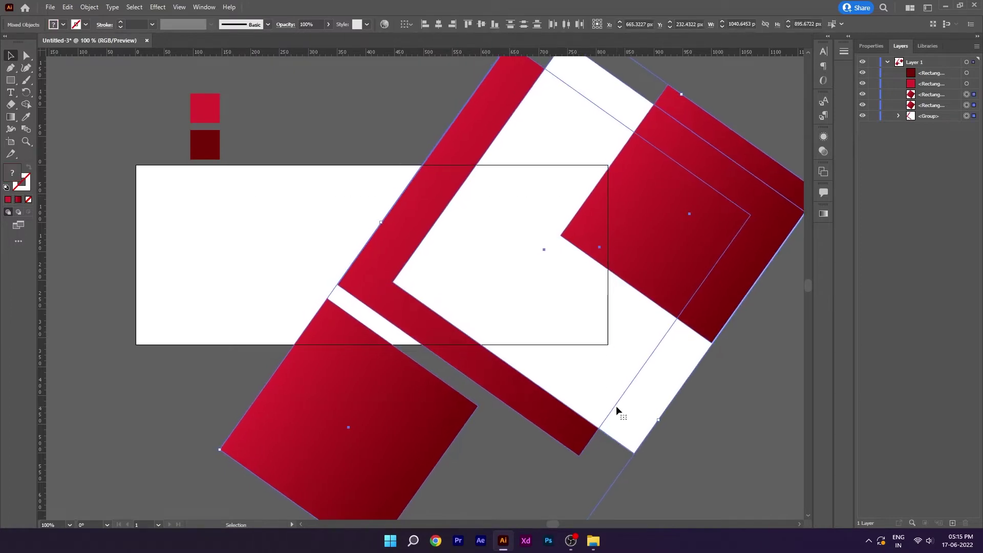
{"action": "left_click", "coordinate": [636, 262]}
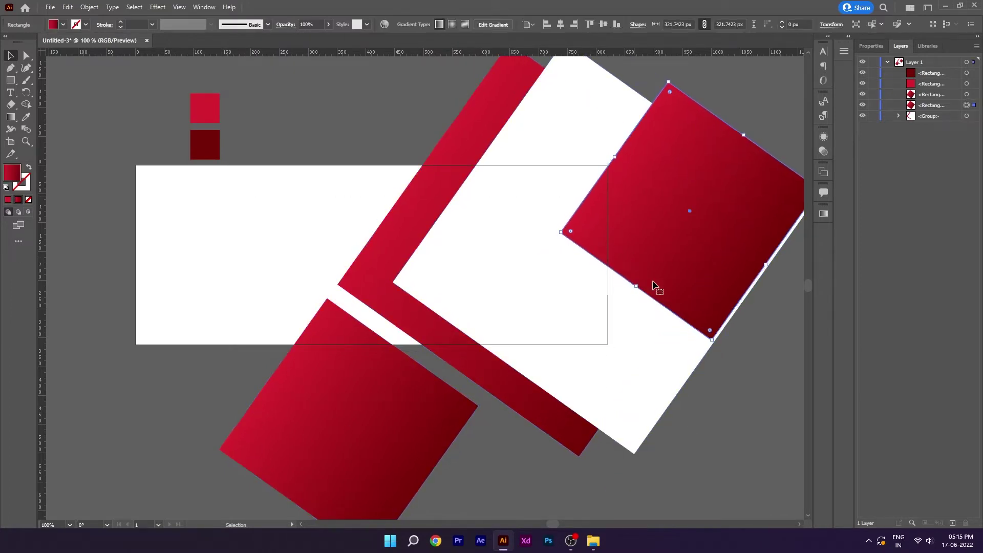
{"action": "left_click", "coordinate": [757, 432]}
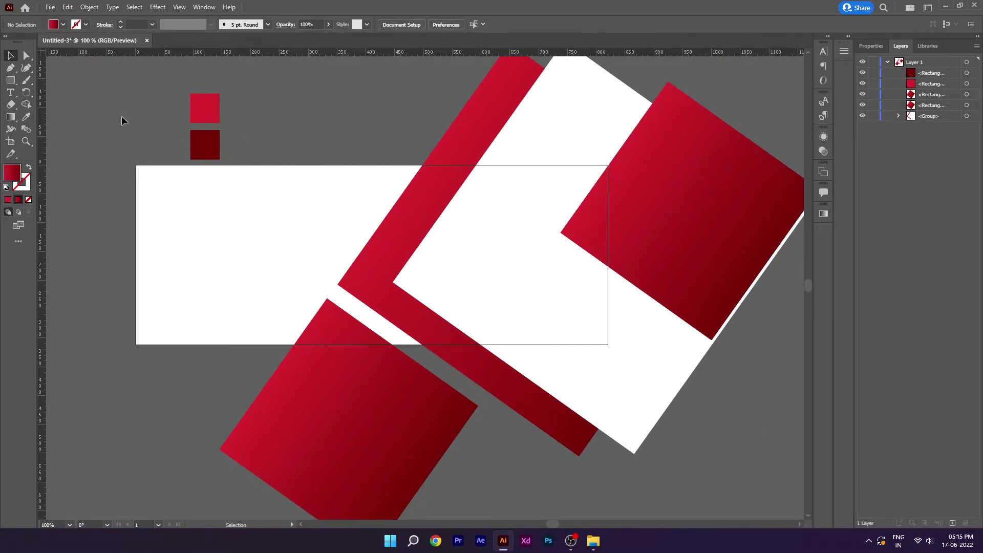
Add an 820 × 312 px rectangle centred on the artboard and send it behind all shapes.
{"action": "left_click", "coordinate": [227, 214]}
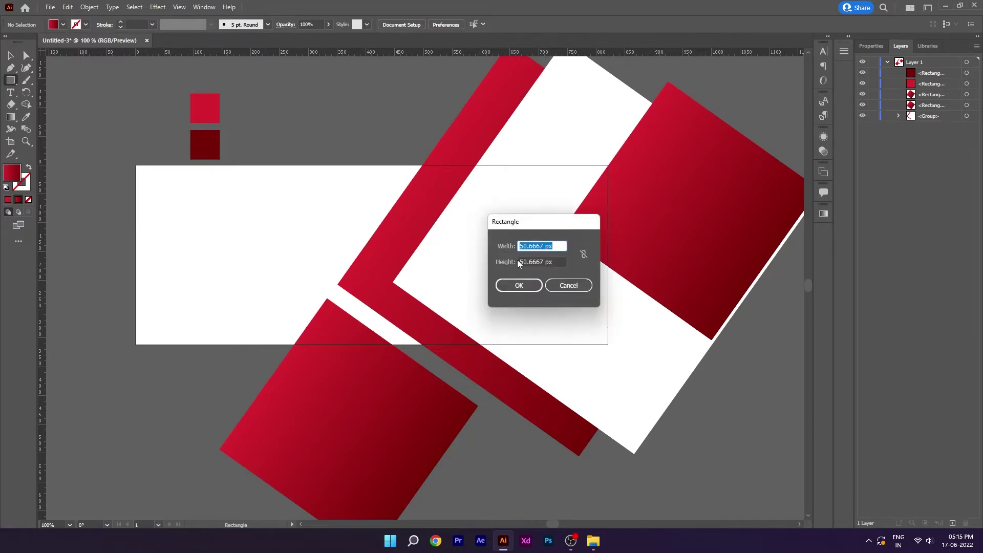
{"action": "type", "text": "820"}
{"action": "key", "text": "Tab"}
{"action": "type", "text": "312"}
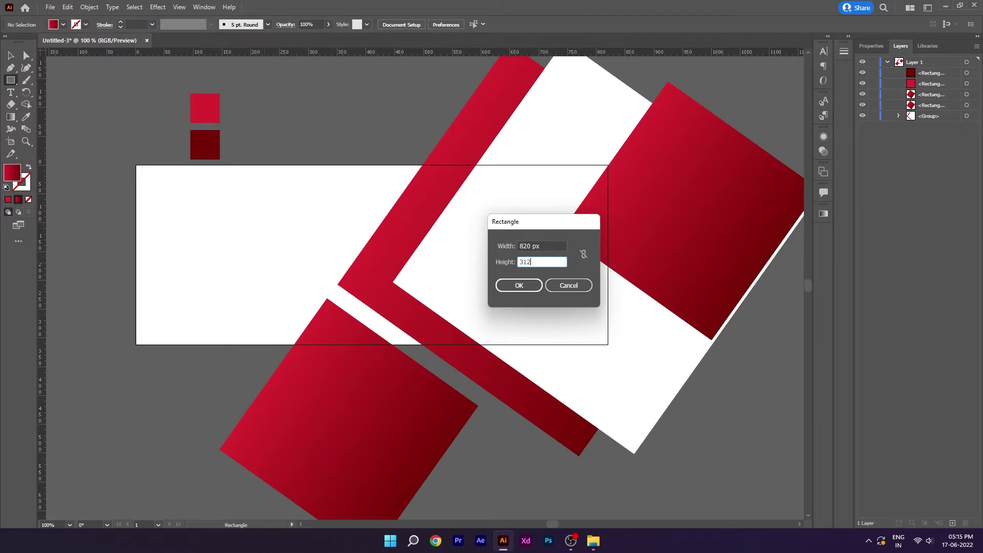
{"action": "key", "text": "Return"}
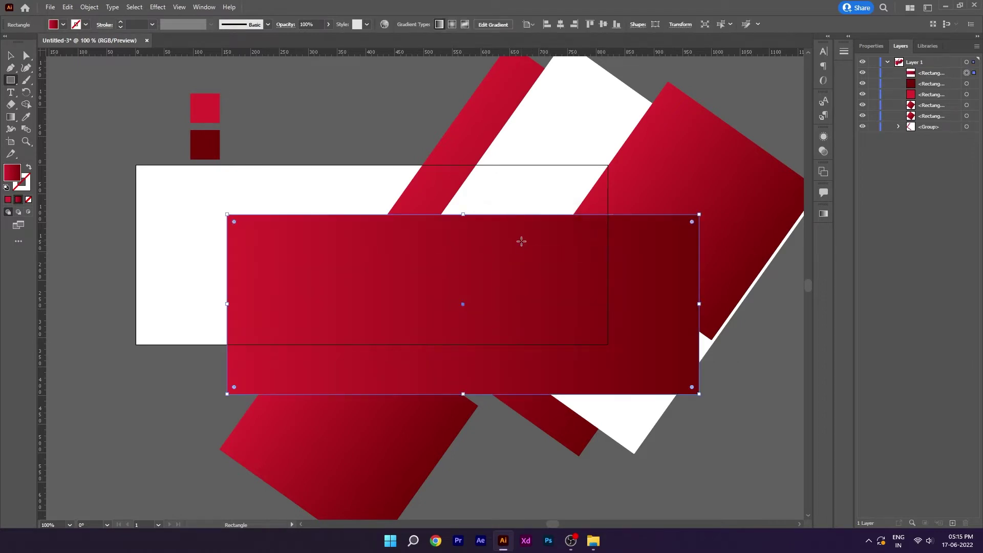
{"action": "key", "text": "v"}
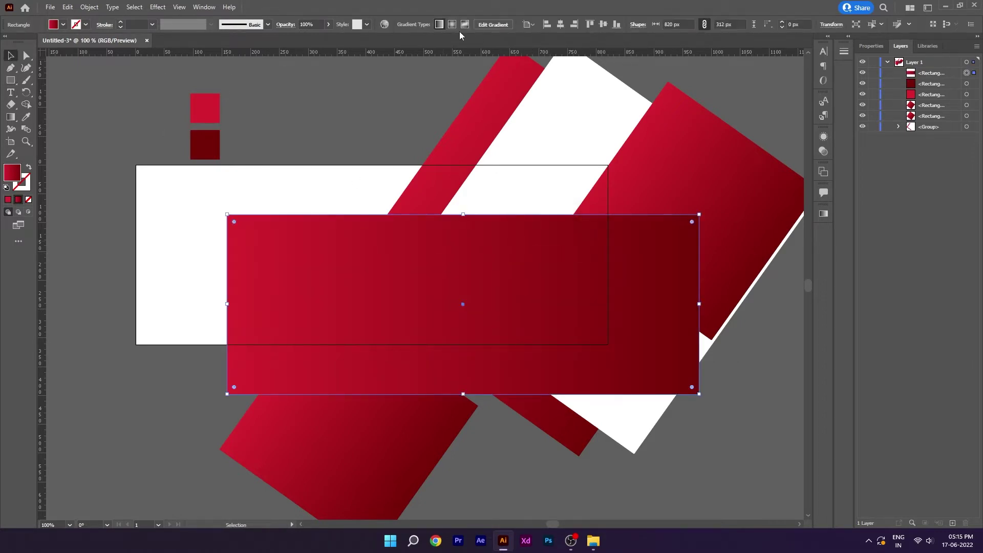
{"action": "left_click", "coordinate": [560, 24]}
{"action": "left_click", "coordinate": [603, 24]}
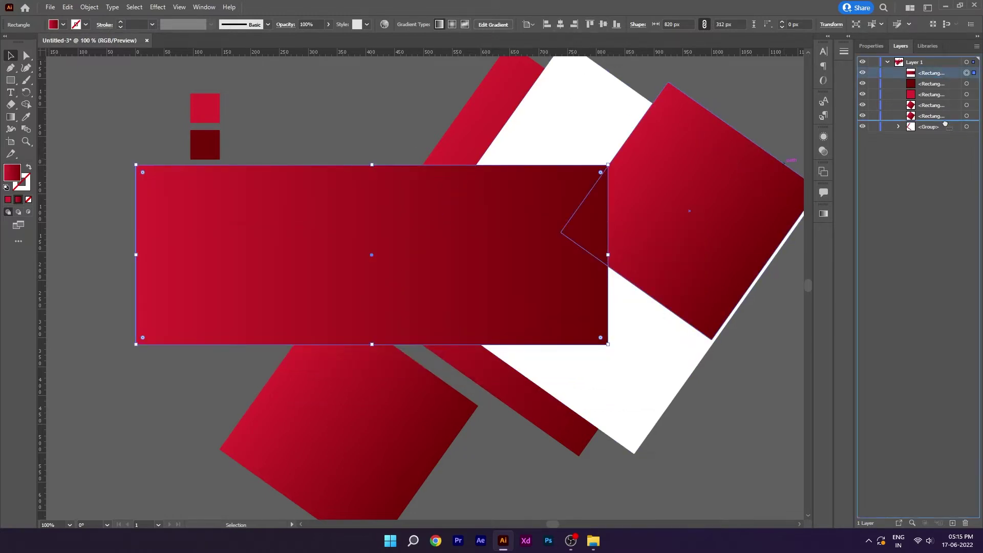
{"action": "left_click_drag", "start_coordinate": [938, 75], "coordinate": [944, 132]}
Hide the background rectangle and Divide the rotated shapes with Pathfinder.
{"action": "left_click", "coordinate": [863, 127]}
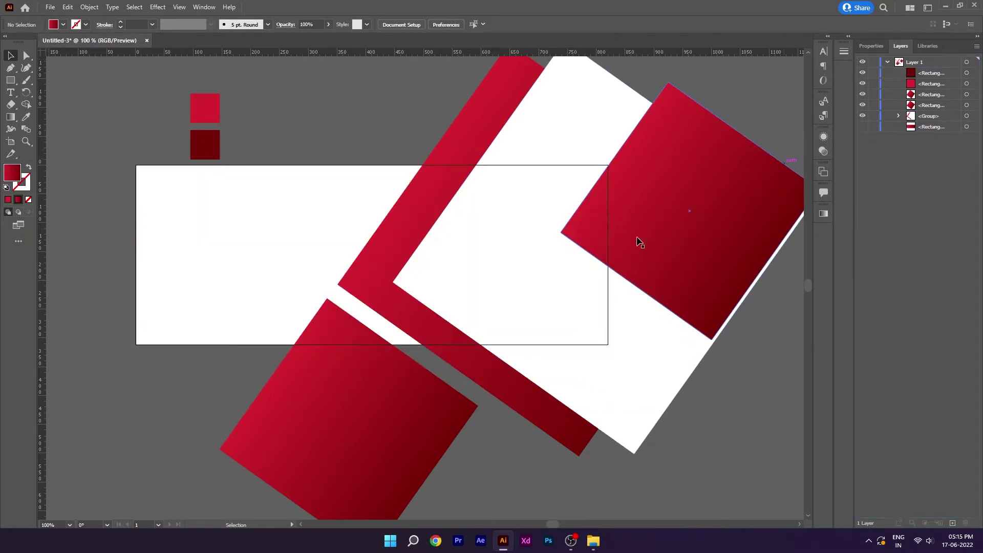
{"action": "mouse_move", "coordinate": [290, 135]}
{"action": "left_mouse_down"}
{"action": "mouse_move", "coordinate": [590, 358]}
{"action": "mouse_move", "coordinate": [675, 403]}
{"action": "left_mouse_up"}
{"action": "left_click", "coordinate": [205, 7]}
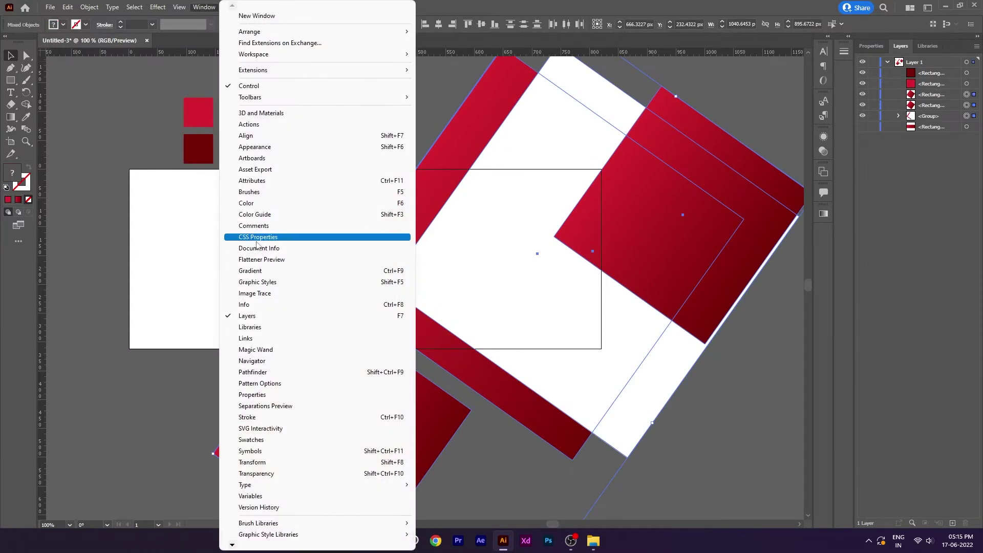
{"action": "left_click", "coordinate": [250, 374]}
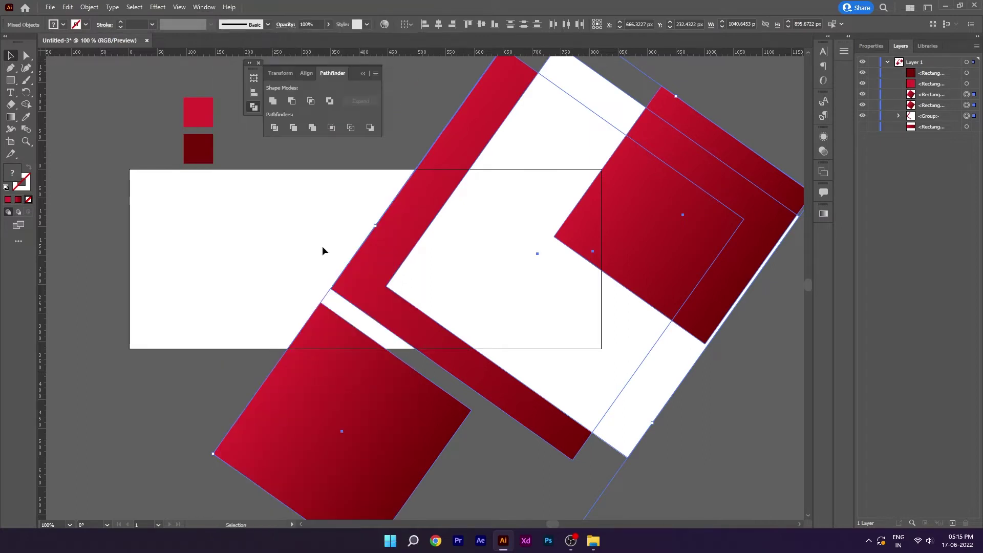
{"action": "left_click", "coordinate": [273, 128]}
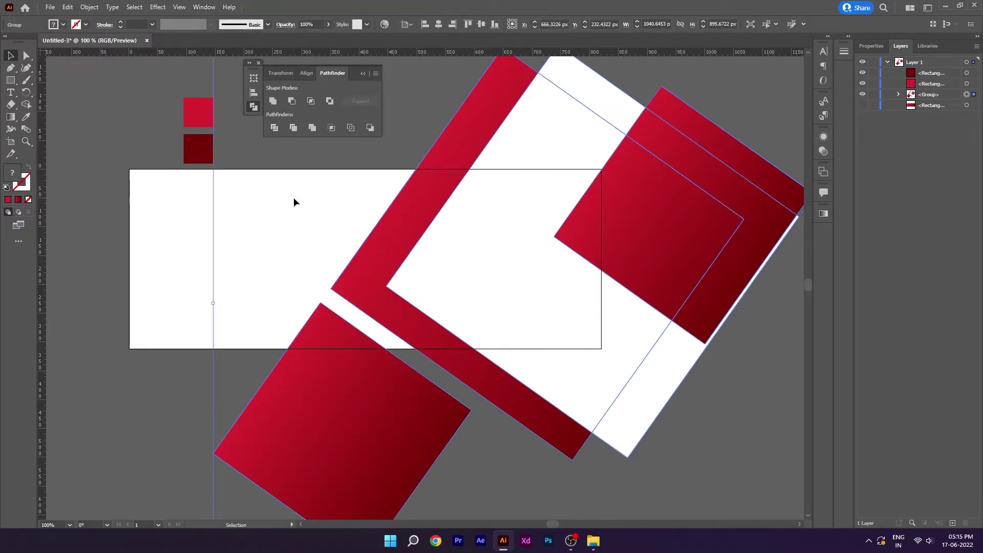
{"action": "left_click", "coordinate": [363, 73]}
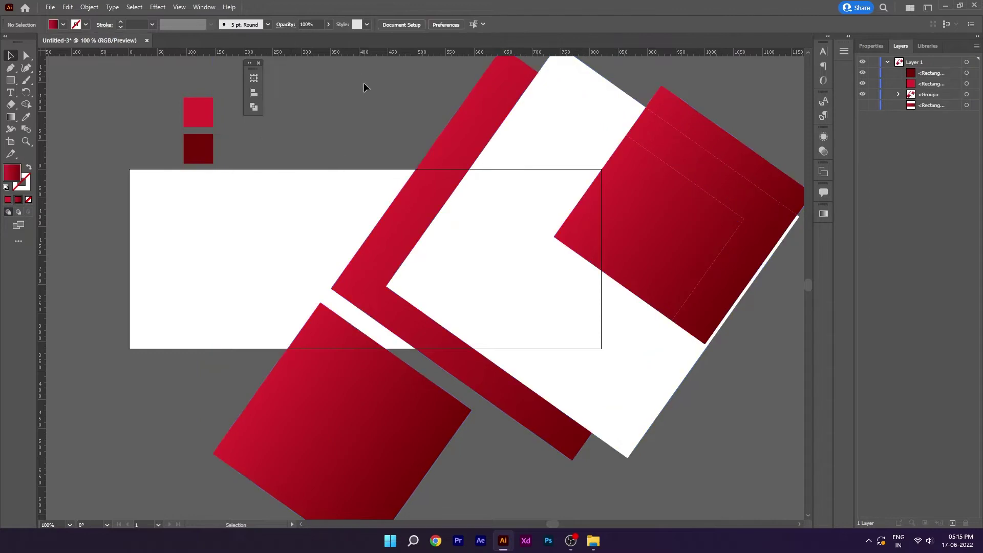
Ungroup the divided result and inspect the gradient square and L-shaped strip pieces.
{"action": "right_click", "coordinate": [502, 198]}
{"action": "left_click", "coordinate": [536, 285]}
{"action": "left_click", "coordinate": [402, 98]}
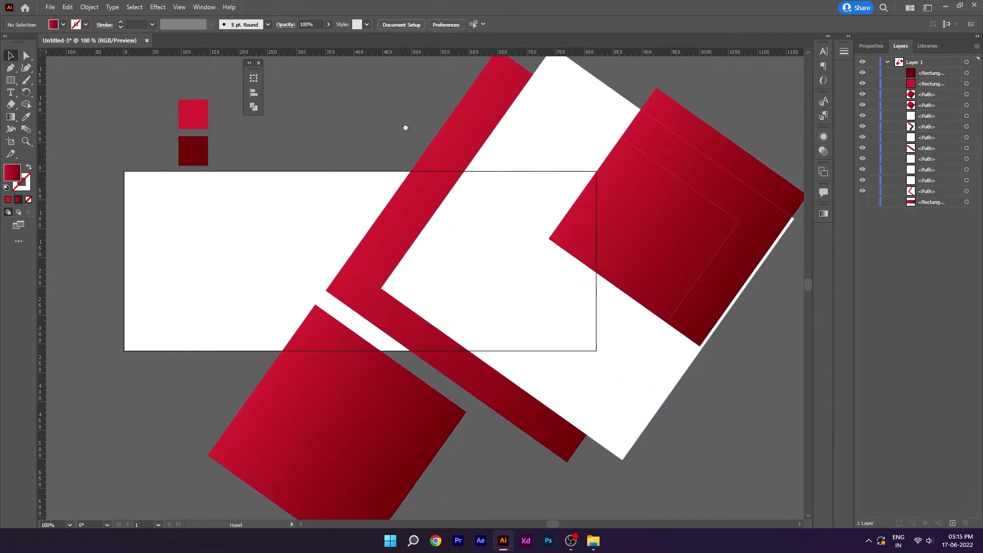
{"action": "left_click", "coordinate": [677, 160]}
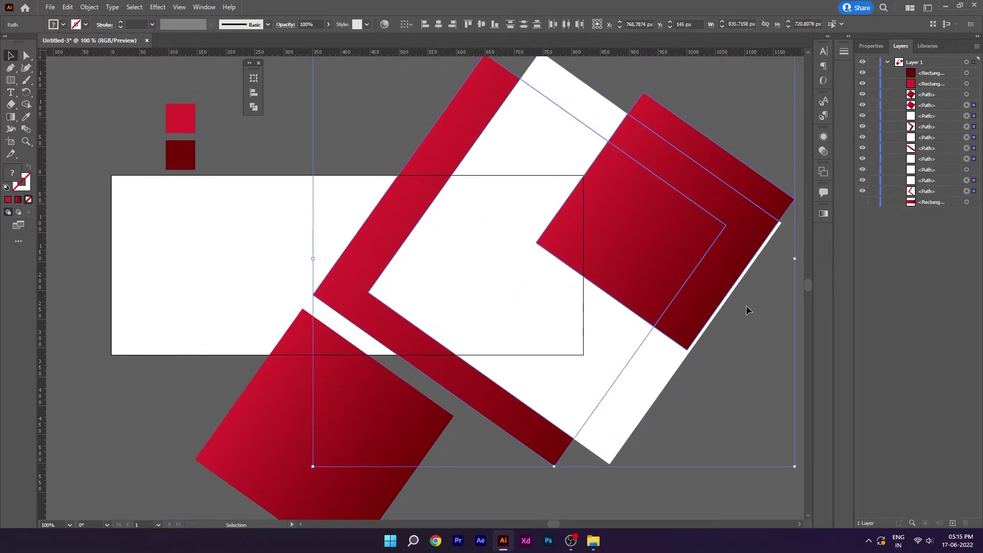
{"action": "left_click", "coordinate": [654, 254]}
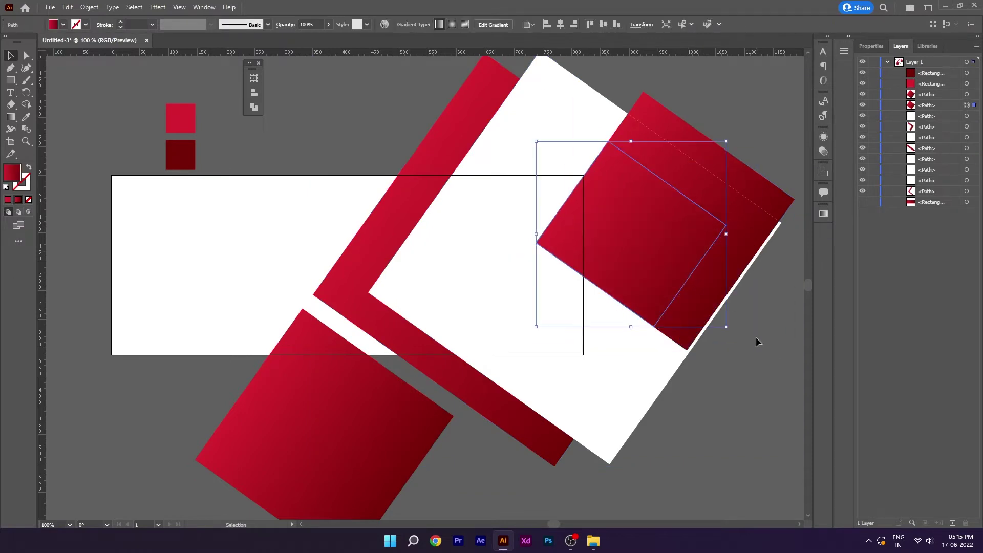
{"action": "left_click", "coordinate": [728, 236]}
Select all the divided pieces, group them with Ctrl+G, then undo.
{"action": "key", "text": "a"}
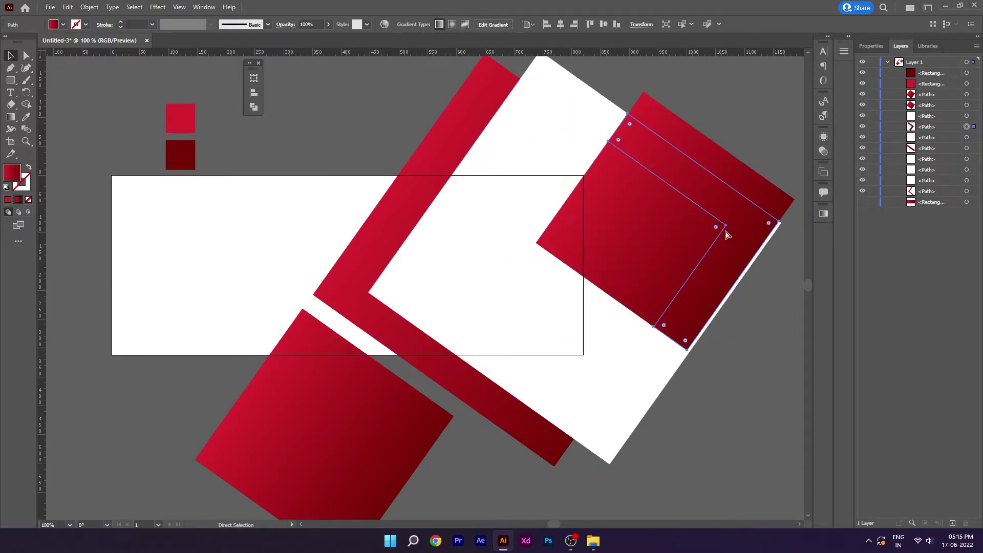
{"action": "key", "text": "ctrl+a"}
{"action": "key", "text": "ctrl+g"}
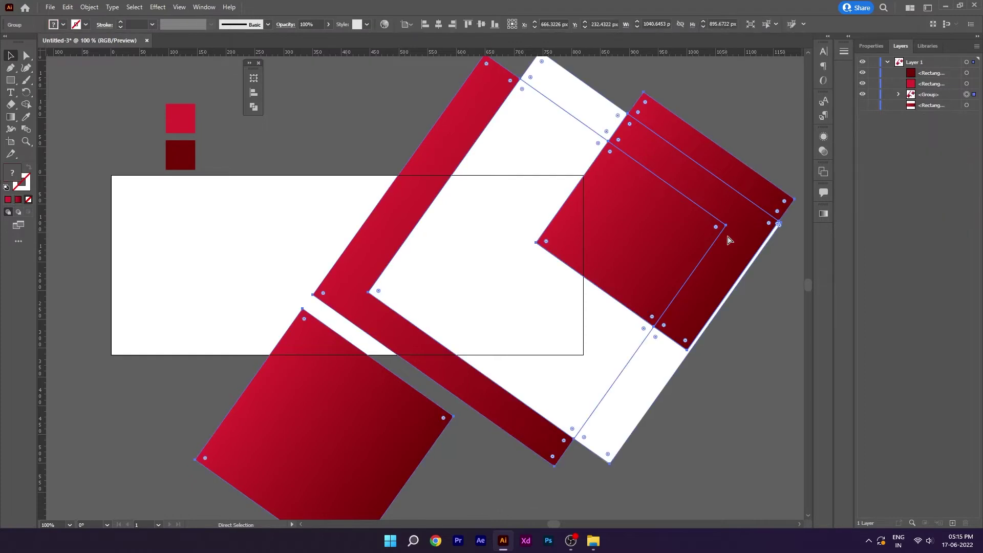
{"action": "left_click", "coordinate": [771, 330]}
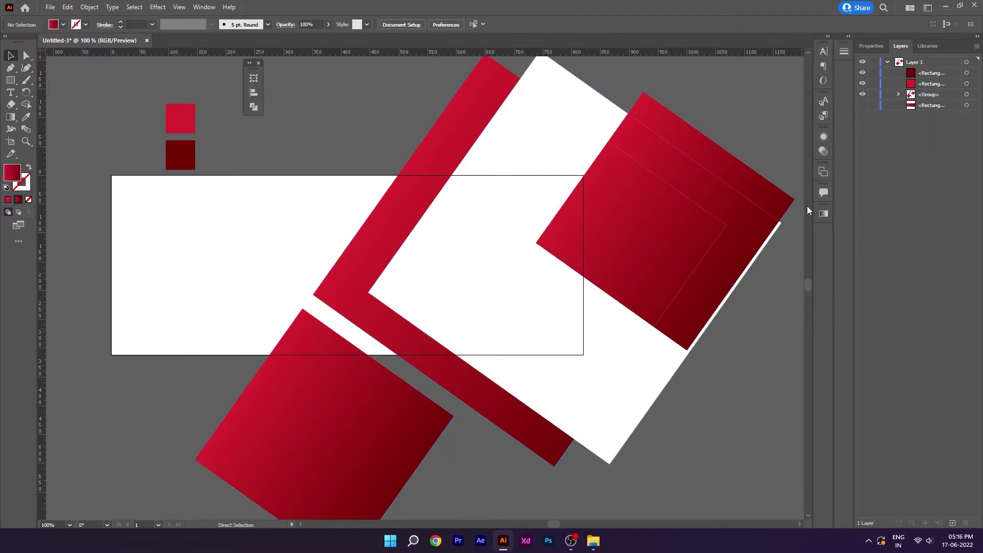
{"action": "key", "text": "ctrl+z"}
{"action": "key", "text": "ctrl+z"}
{"action": "key", "text": "ctrl+z"}
Eyedrop a grey into the banner rectangle's fill and move its layer to the top.
{"action": "left_click", "coordinate": [297, 222]}
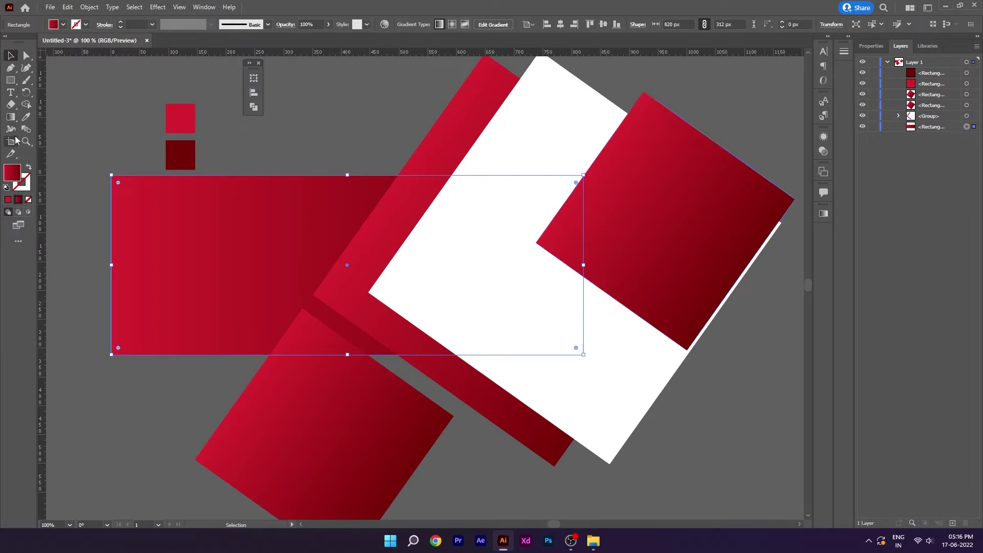
{"action": "left_click", "coordinate": [26, 118]}
{"action": "left_click", "coordinate": [297, 123]}
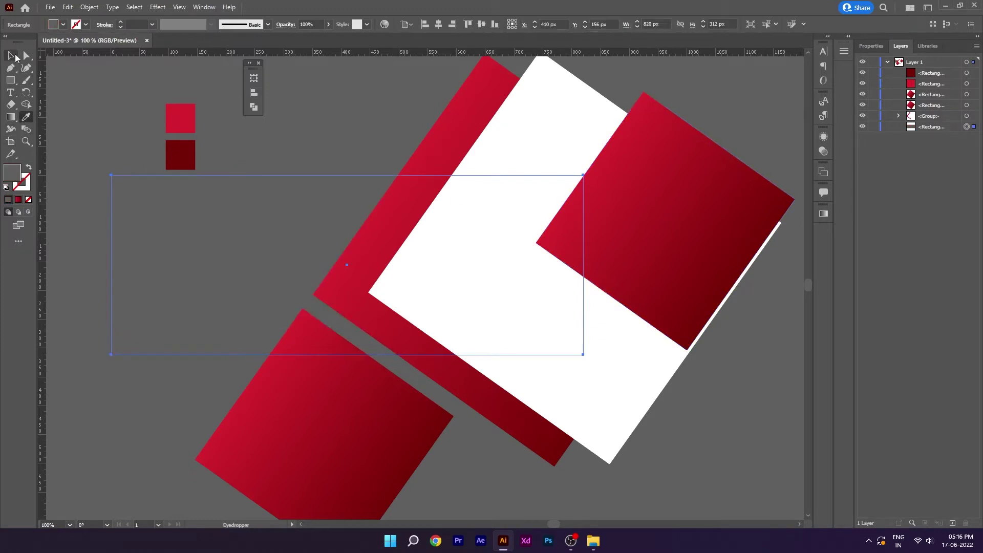
{"action": "left_click", "coordinate": [14, 56]}
{"action": "left_click_drag", "start_coordinate": [931, 128], "coordinate": [928, 69]}
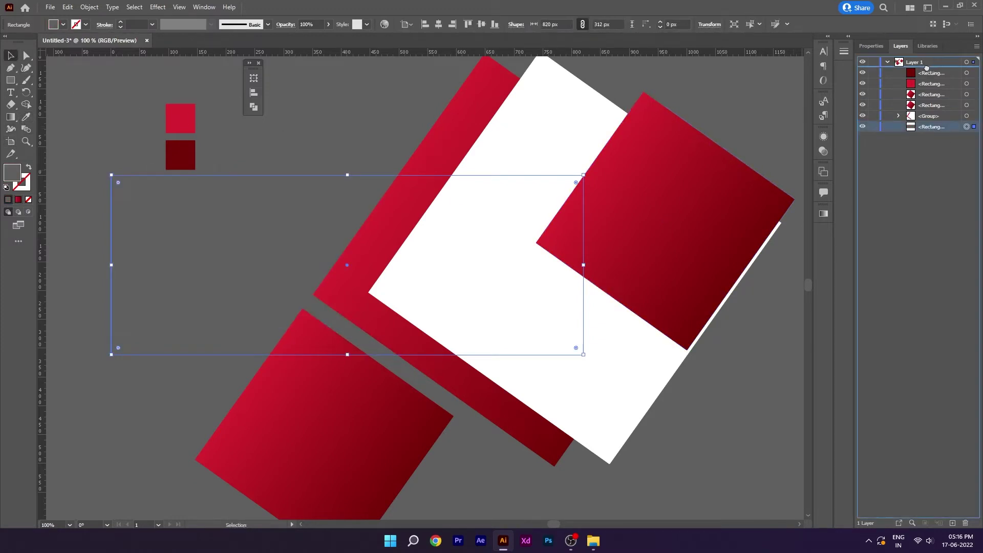
Fill the rectangle with muted dark red #7f4c4c and marquee-select it with the rotated shapes.
{"action": "double_click", "coordinate": [11, 173]}
{"action": "left_click", "coordinate": [666, 248]}
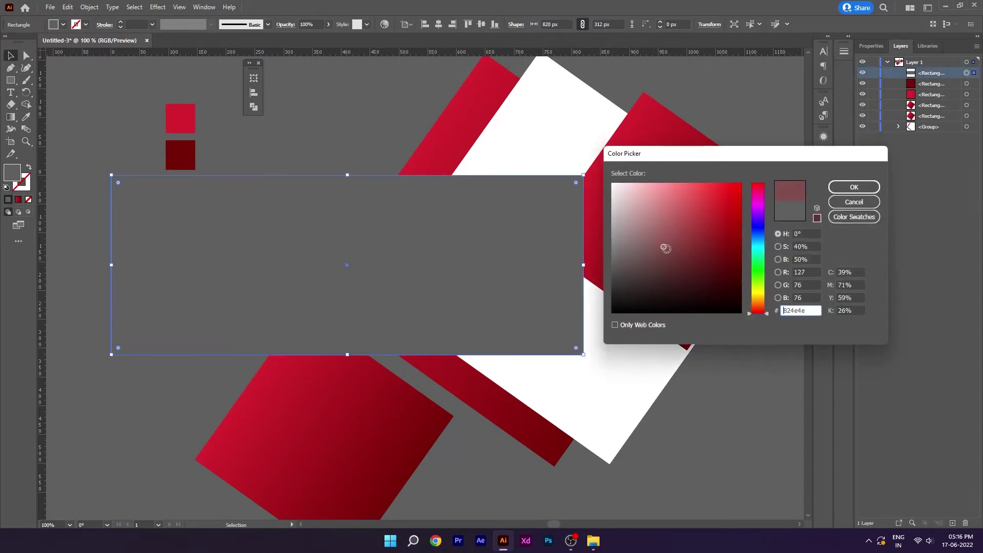
{"action": "left_click", "coordinate": [855, 189]}
{"action": "left_click", "coordinate": [342, 145]}
{"action": "left_click_drag", "start_coordinate": [319, 174], "coordinate": [657, 450]}
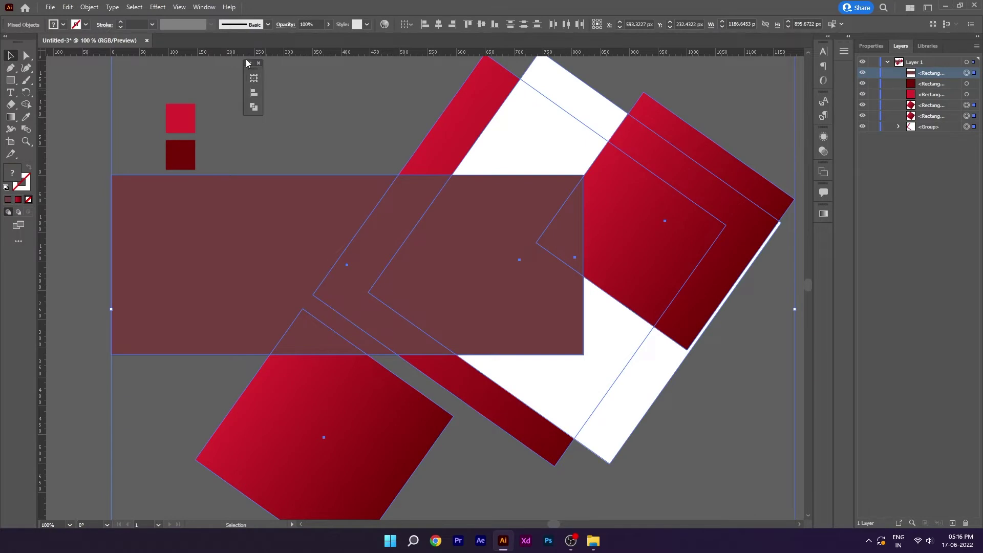
Divide the rectangle and rotated shapes with Pathfinder and ungroup the pieces.
{"action": "left_click", "coordinate": [203, 8]}
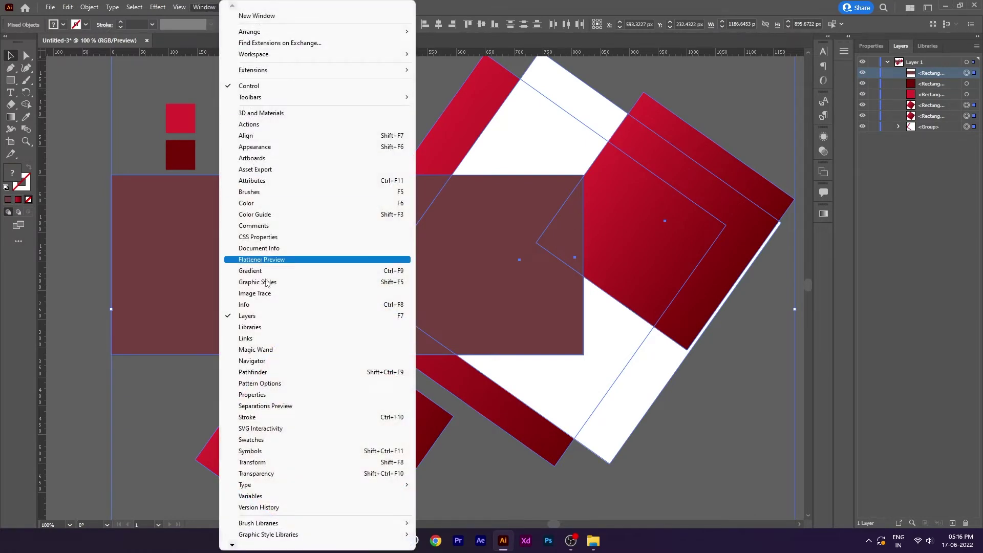
{"action": "left_click", "coordinate": [257, 373]}
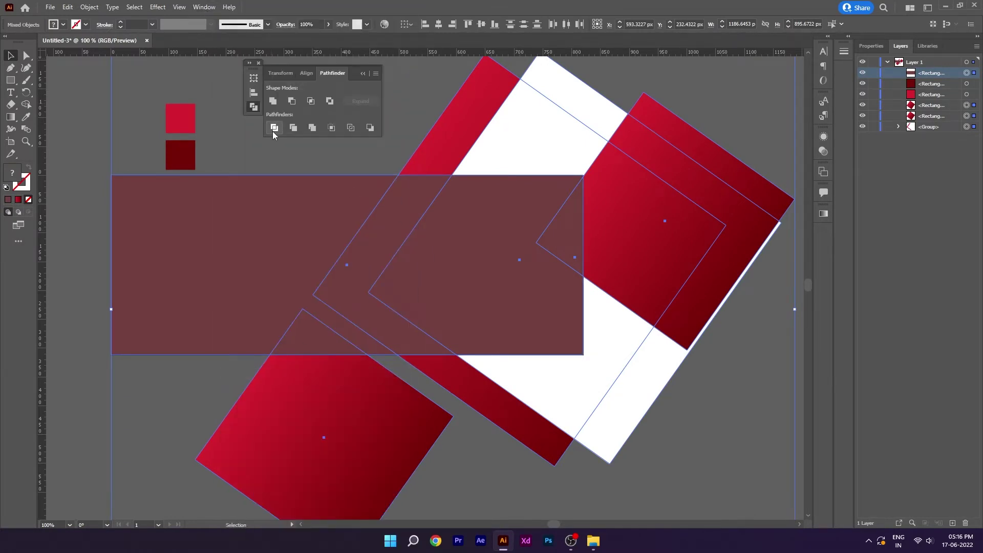
{"action": "left_click", "coordinate": [273, 131]}
{"action": "left_click", "coordinate": [367, 161]}
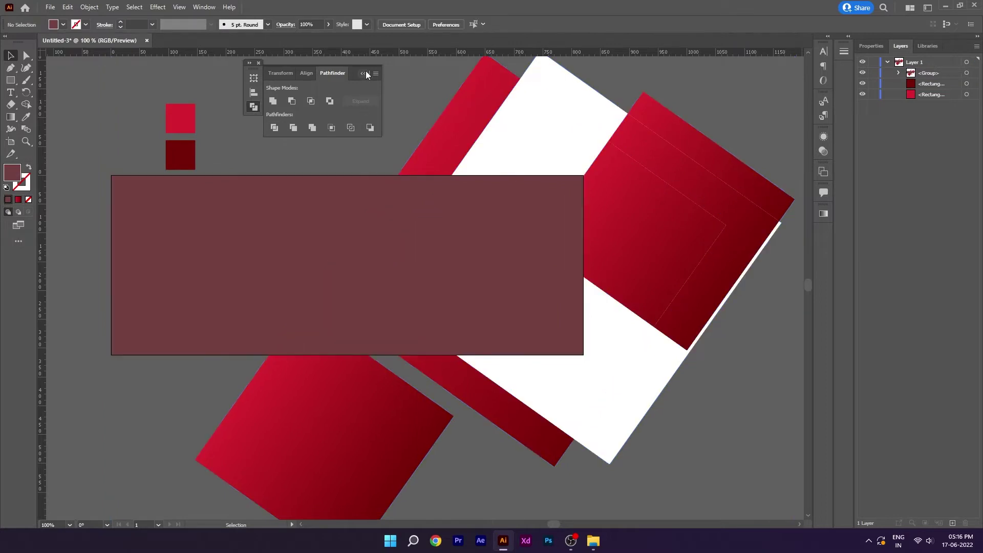
{"action": "left_click", "coordinate": [366, 73]}
{"action": "left_click", "coordinate": [412, 226]}
{"action": "right_click", "coordinate": [412, 226]}
{"action": "left_click", "coordinate": [451, 260]}
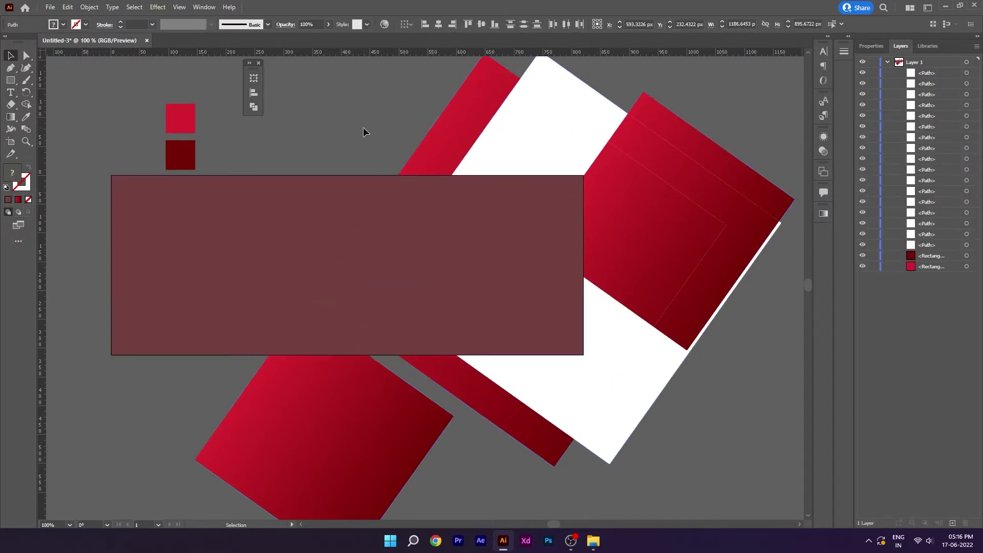
Delete the left rectangle, red, white and line pieces lying outside the banner.
{"action": "left_click_drag", "start_coordinate": [312, 232], "coordinate": [257, 290]}
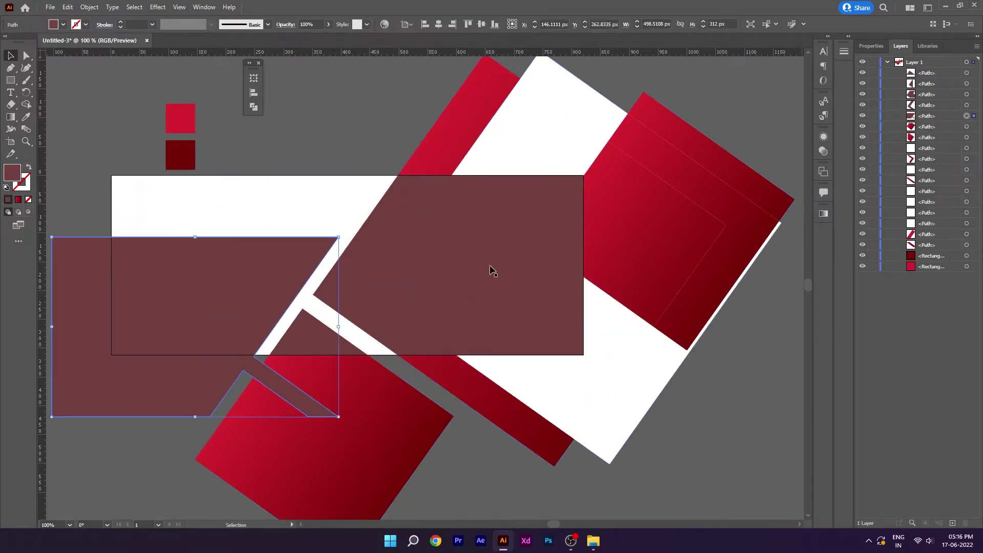
{"action": "key", "text": "Delete"}
{"action": "left_click", "coordinate": [498, 300]}
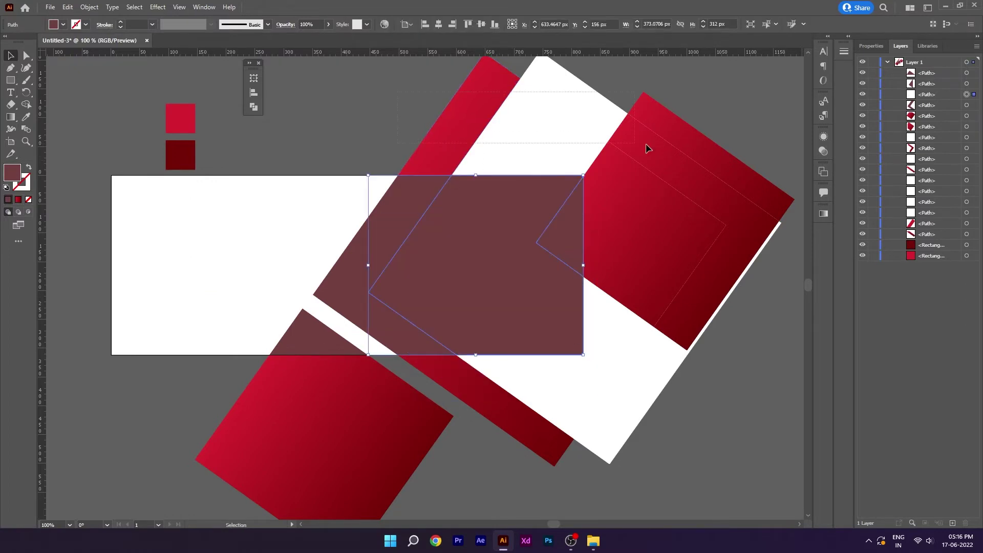
{"action": "left_click_drag", "start_coordinate": [647, 148], "coordinate": [706, 162]}
{"action": "key", "text": "Delete"}
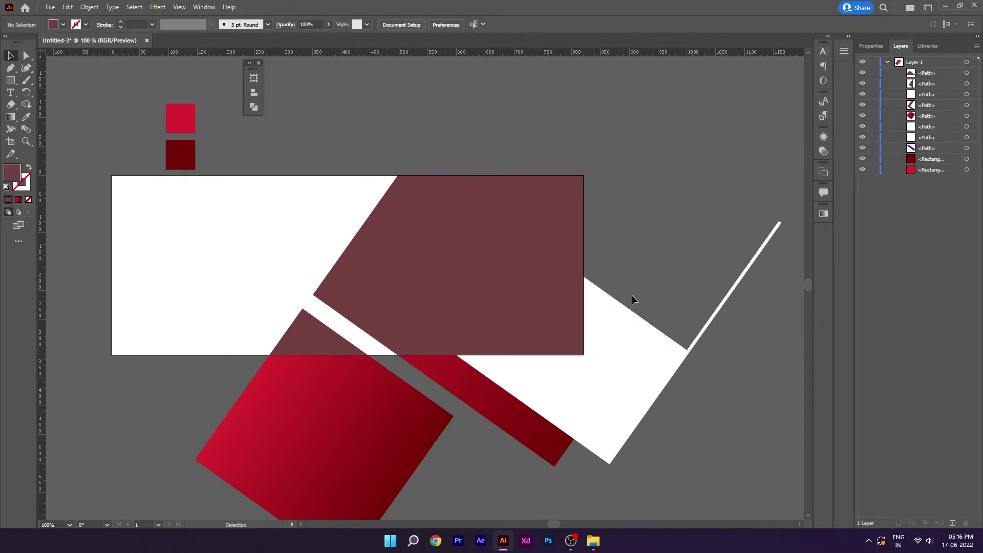
{"action": "left_click_drag", "start_coordinate": [739, 419], "coordinate": [739, 420]}
{"action": "key", "text": "Delete"}
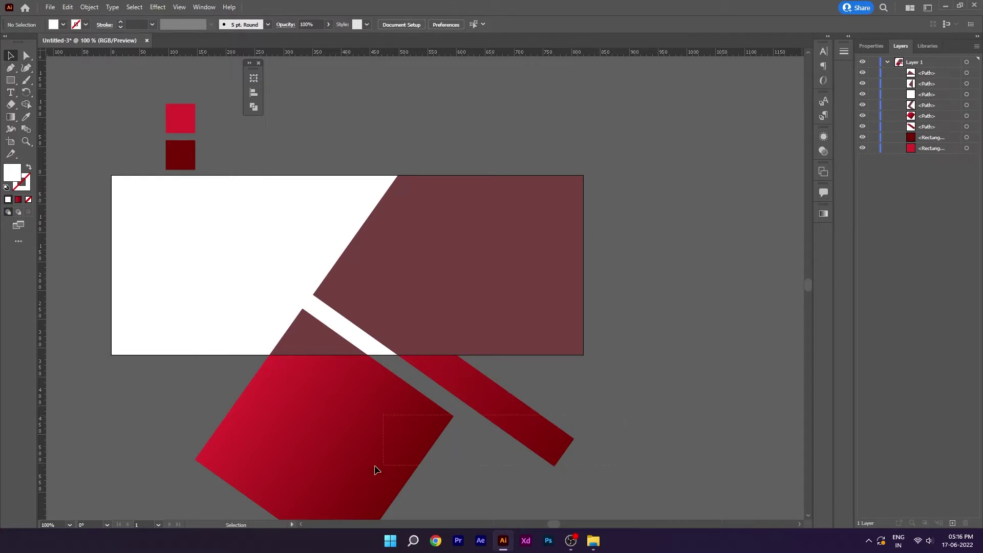
{"action": "left_click_drag", "start_coordinate": [376, 470], "coordinate": [285, 478]}
{"action": "key", "text": "Delete"}
{"action": "left_click", "coordinate": [407, 290]}
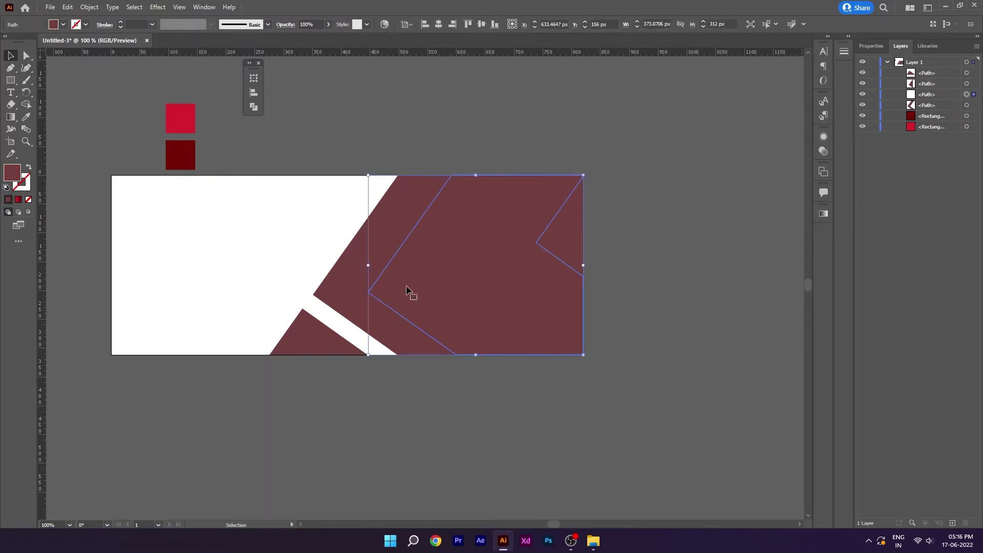
{"action": "left_click_drag", "start_coordinate": [288, 283], "coordinate": [297, 276]}
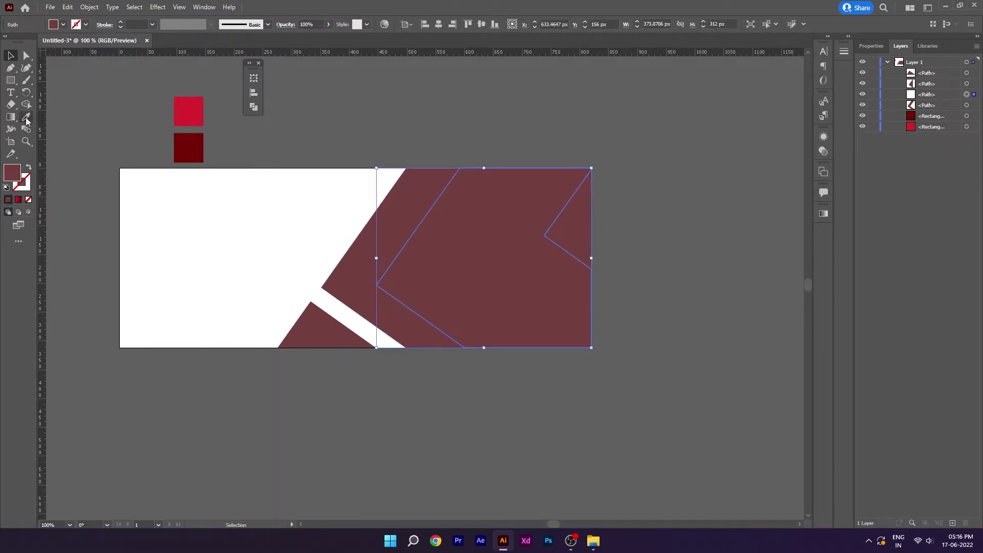
Recolour the large right-hand banner shape a deeper dark red.
{"action": "double_click", "coordinate": [10, 178]}
{"action": "left_click", "coordinate": [724, 242]}
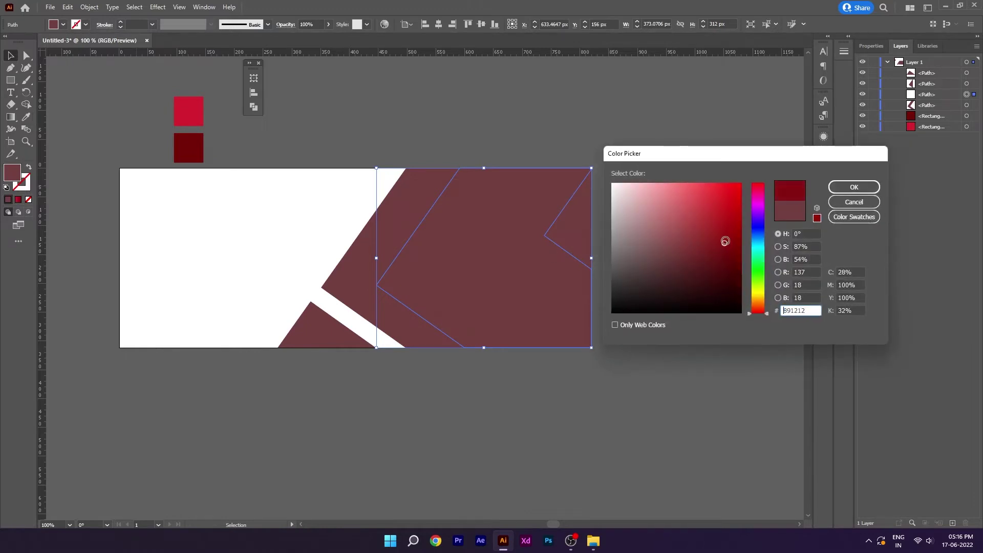
{"action": "left_click", "coordinate": [850, 187]}
{"action": "left_click", "coordinate": [655, 313]}
Zoom to 150% and move the dark red square over the bright red one.
{"action": "left_click_drag", "start_coordinate": [625, 317], "coordinate": [648, 320]}
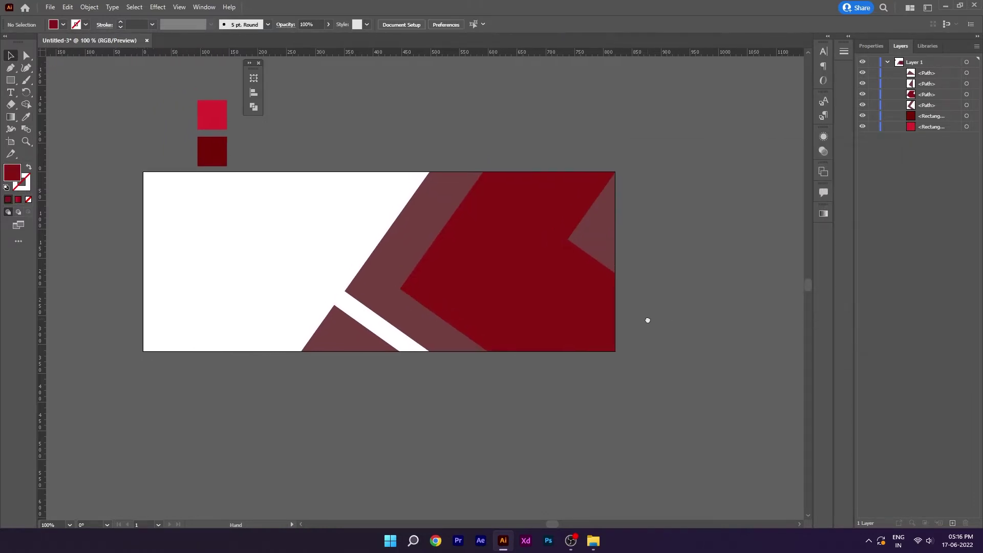
{"action": "key", "text": "ctrl+plus"}
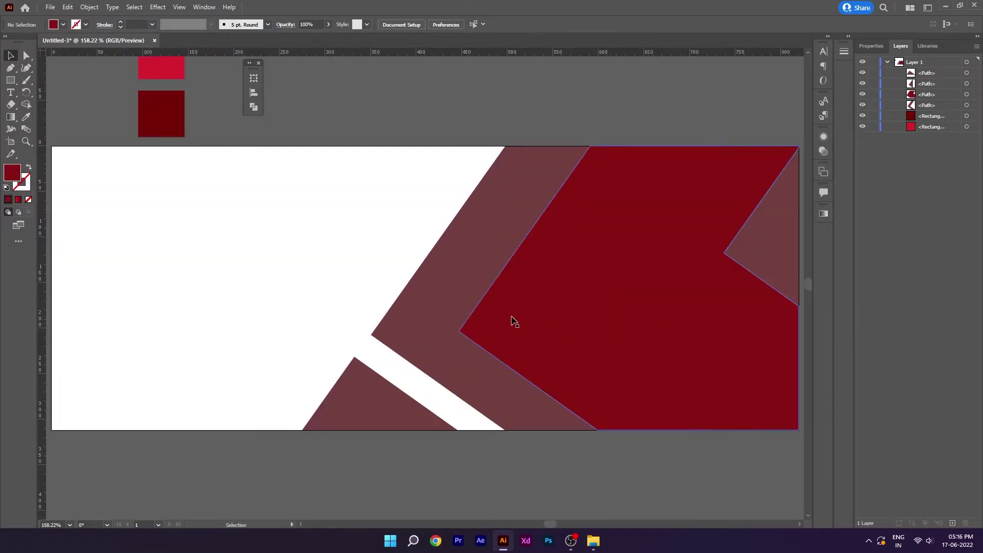
{"action": "left_click_drag", "start_coordinate": [555, 361], "coordinate": [547, 360]}
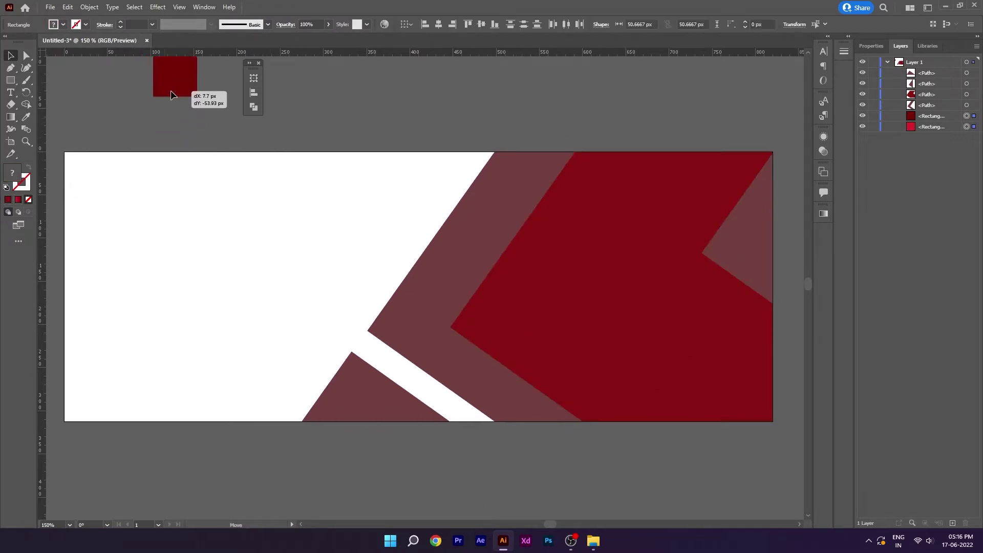
{"action": "left_click_drag", "start_coordinate": [171, 111], "coordinate": [177, 64]}
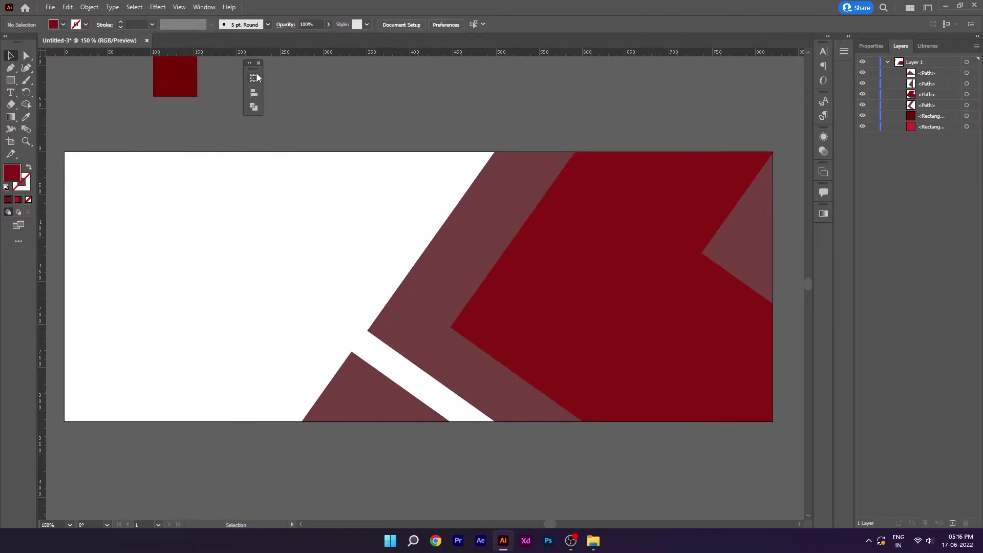
Open the Background and Working Women images together via File > Open.
{"action": "left_click", "coordinate": [51, 7]}
{"action": "left_click", "coordinate": [71, 41]}
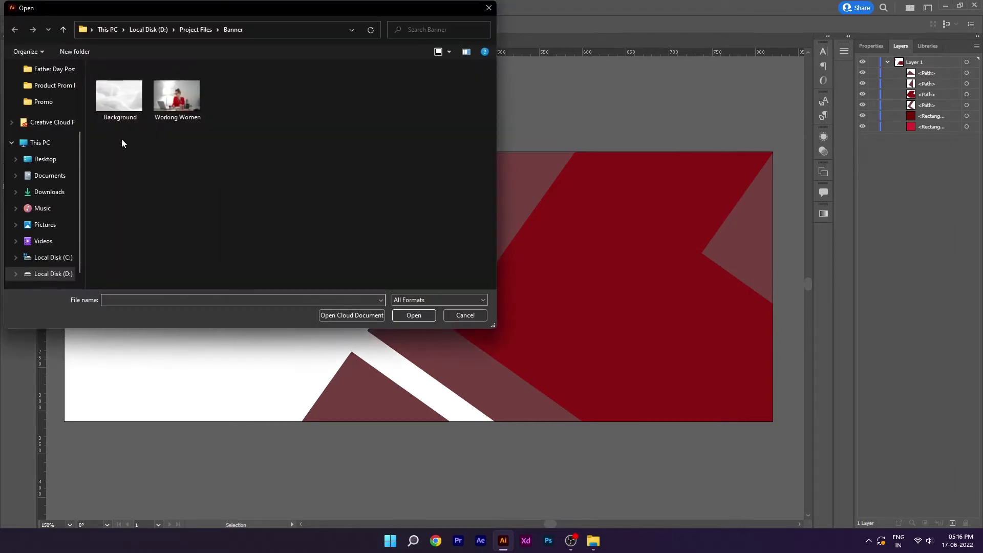
{"action": "left_click_drag", "start_coordinate": [121, 139], "coordinate": [220, 69]}
{"action": "left_click", "coordinate": [404, 316]}
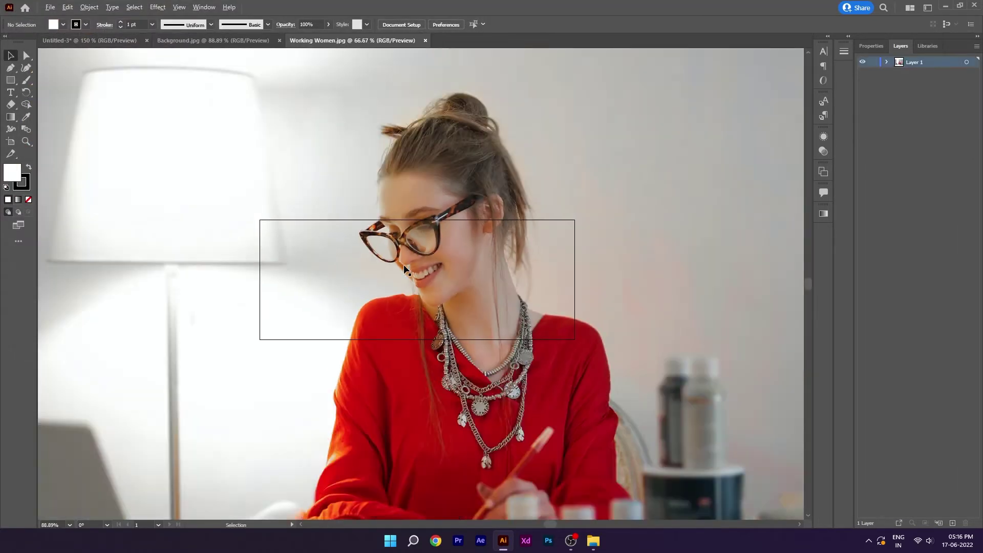
Drag the Working Women photo into the banner document and widen it.
{"action": "key", "text": "ctrl+minus"}
{"action": "key", "text": "ctrl+minus"}
{"action": "key", "text": "ctrl+minus"}
{"action": "left_click", "coordinate": [622, 272]}
{"action": "mouse_move", "coordinate": [623, 272]}
{"action": "left_mouse_down"}
{"action": "mouse_move", "coordinate": [237, 234]}
{"action": "mouse_move", "coordinate": [451, 182]}
{"action": "mouse_move", "coordinate": [640, 310]}
{"action": "left_mouse_up"}
{"action": "mouse_move", "coordinate": [593, 261]}
{"action": "left_mouse_down"}
{"action": "mouse_move", "coordinate": [655, 267]}
{"action": "mouse_move", "coordinate": [489, 264]}
{"action": "left_mouse_up"}
{"action": "left_click", "coordinate": [560, 301]}
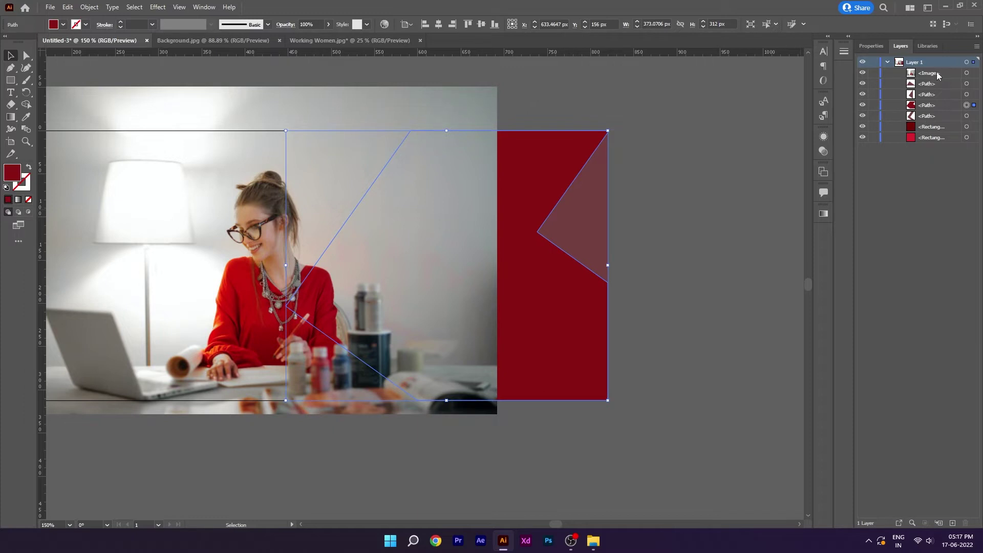
Place the photo below the red shape and make a clipping mask.
{"action": "mouse_move", "coordinate": [939, 76]}
{"action": "left_mouse_down"}
{"action": "mouse_move", "coordinate": [932, 115]}
{"action": "mouse_move", "coordinate": [940, 110]}
{"action": "left_mouse_up"}
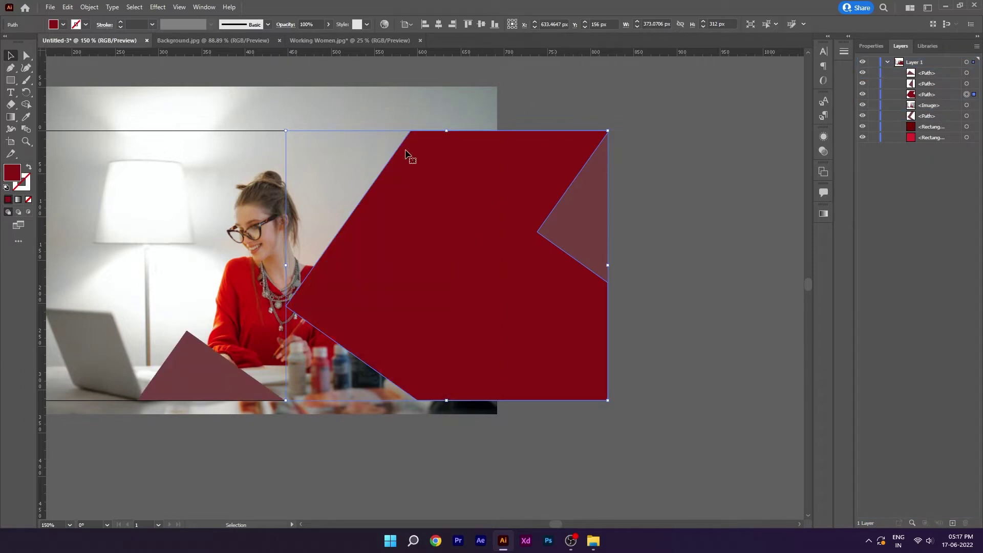
{"action": "left_click_drag", "start_coordinate": [262, 106], "coordinate": [472, 112]}
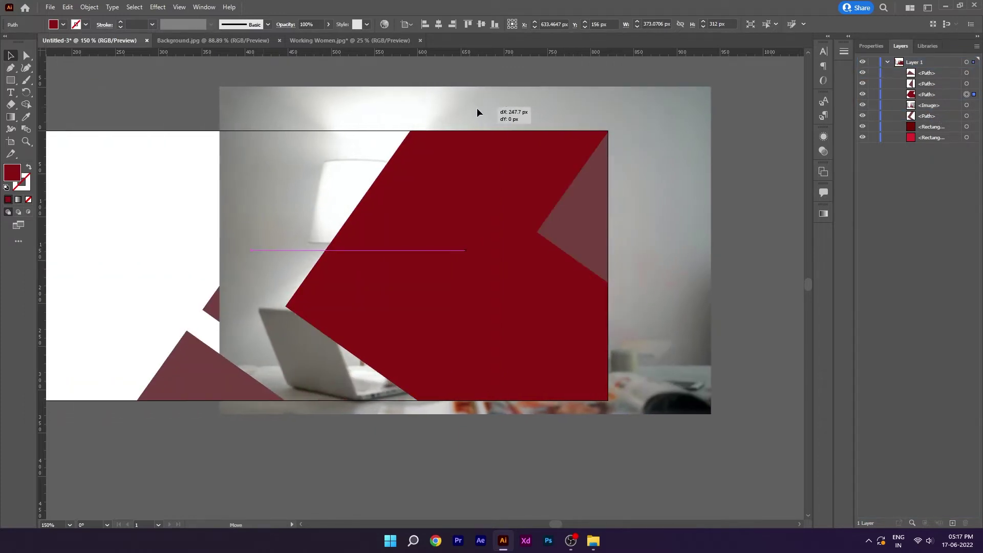
{"action": "right_click", "coordinate": [456, 202]}
{"action": "left_click", "coordinate": [492, 293]}
Inside the clip group, shift the photo up-left and enlarge it to fill the shape.
{"action": "left_click_drag", "start_coordinate": [647, 349], "coordinate": [771, 356]}
{"action": "double_click", "coordinate": [596, 317]}
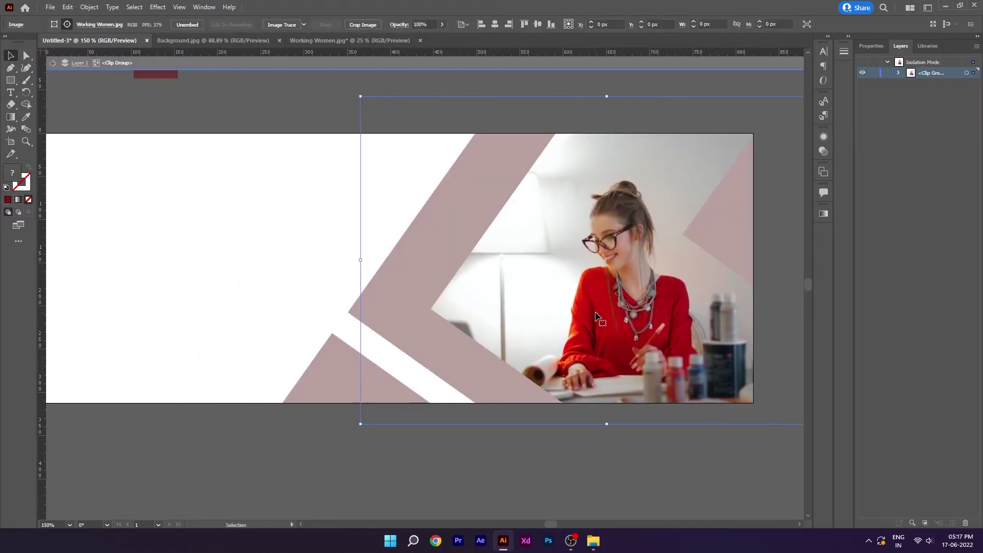
{"action": "left_click_drag", "start_coordinate": [615, 309], "coordinate": [606, 291]}
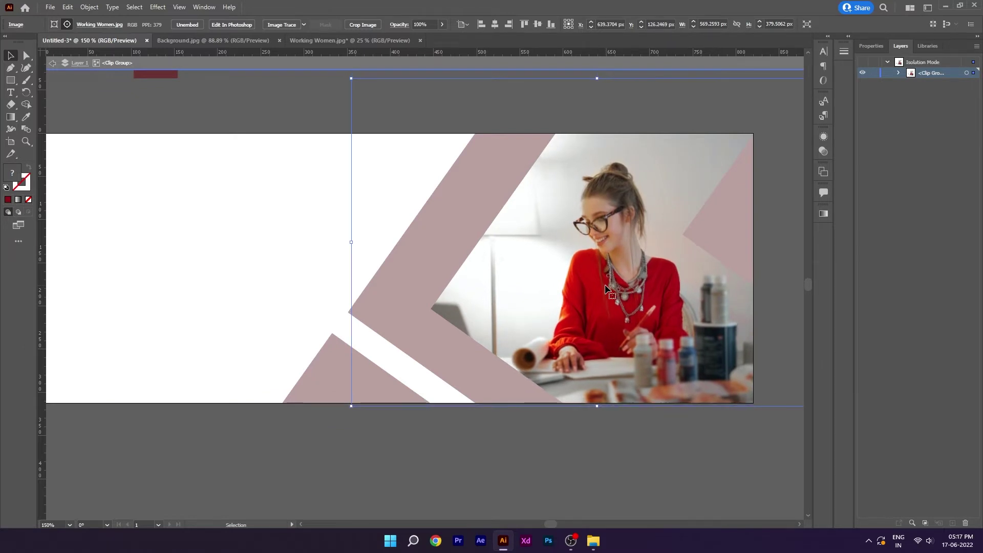
{"action": "scroll", "coordinate": [711, 105], "scroll_direction": "right", "scroll_amount": 5}
{"action": "left_click_drag", "start_coordinate": [710, 105], "coordinate": [752, 94]}
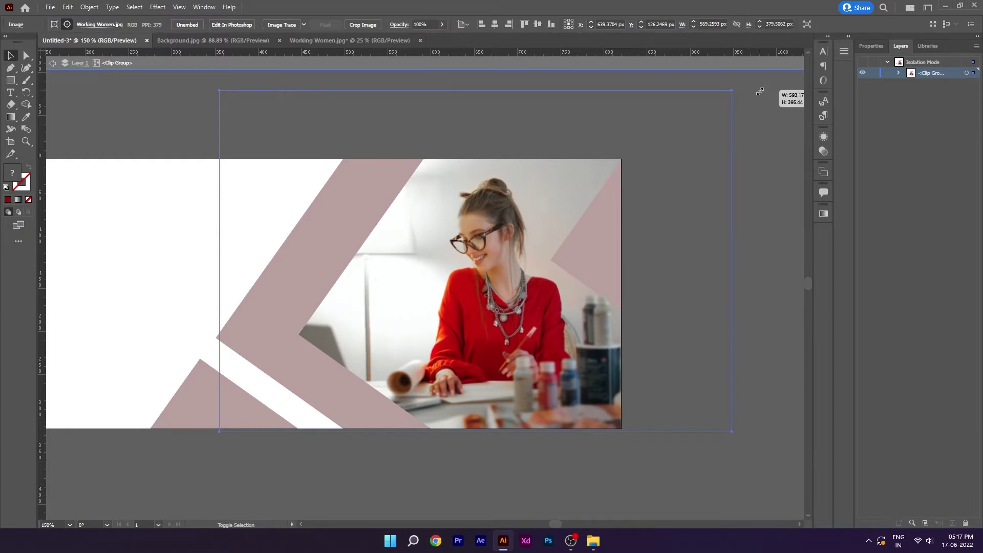
{"action": "left_click_drag", "start_coordinate": [751, 93], "coordinate": [755, 92]}
{"action": "left_click", "coordinate": [773, 247]}
{"action": "double_click", "coordinate": [774, 247]}
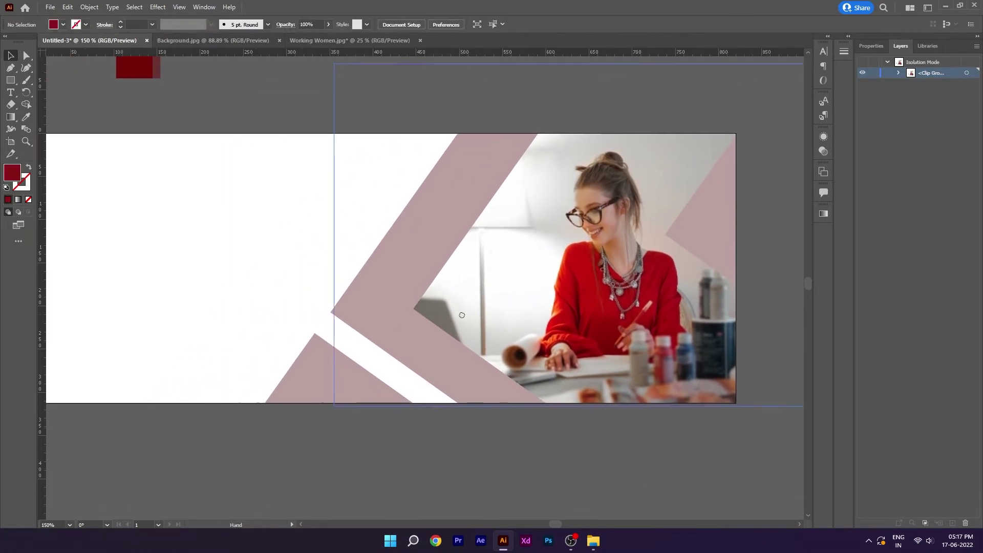
Re-enter the clip group briefly to check the photo, then exit.
{"action": "left_click_drag", "start_coordinate": [281, 119], "coordinate": [283, 127]}
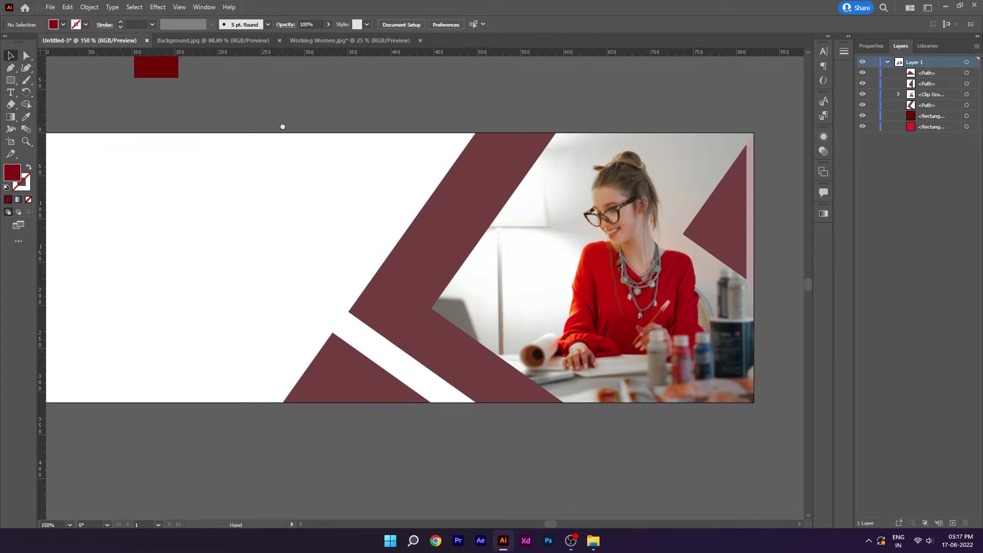
{"action": "double_click", "coordinate": [313, 133]}
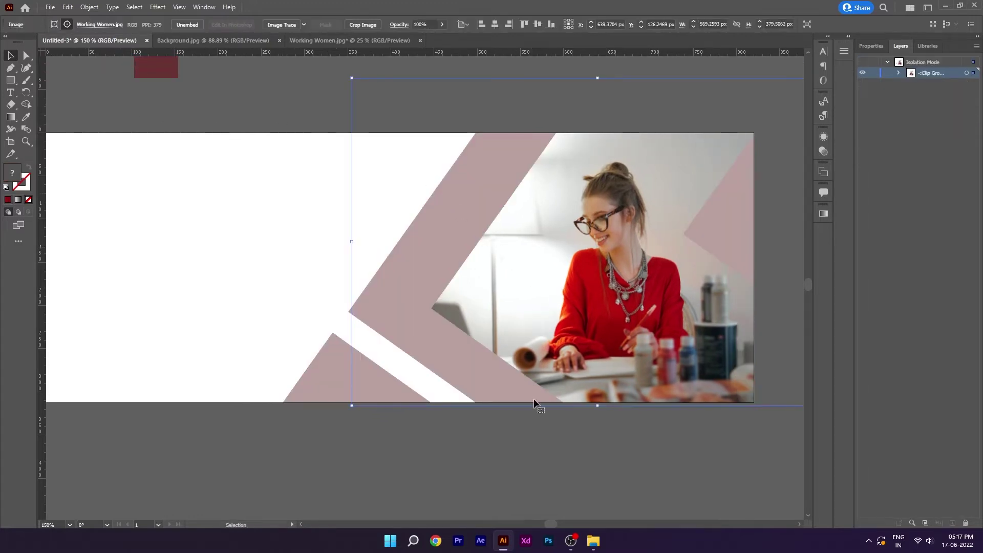
{"action": "double_click", "coordinate": [577, 427]}
{"action": "left_click_drag", "start_coordinate": [585, 424], "coordinate": [606, 430]}
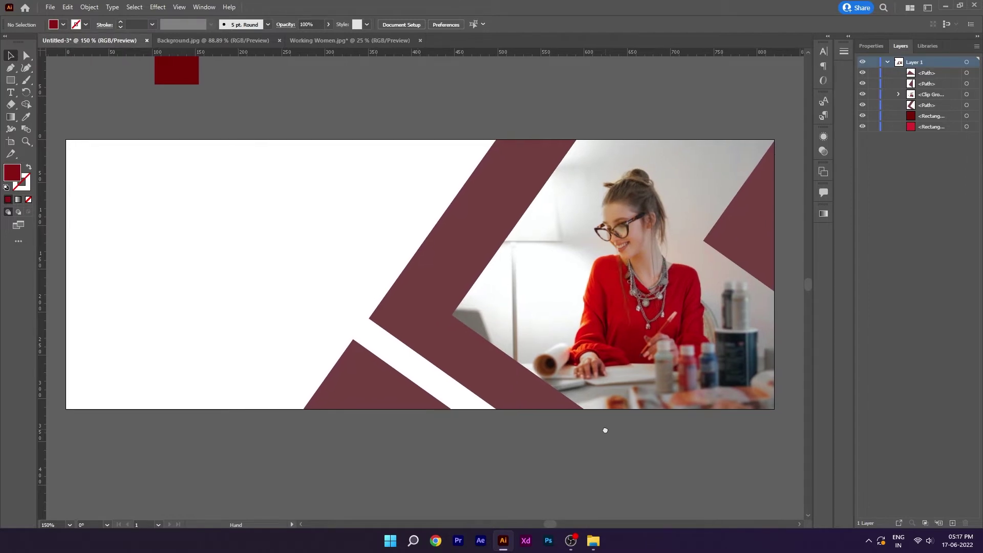
{"action": "scroll", "coordinate": [453, 283], "scroll_direction": "up", "scroll_amount": 3}
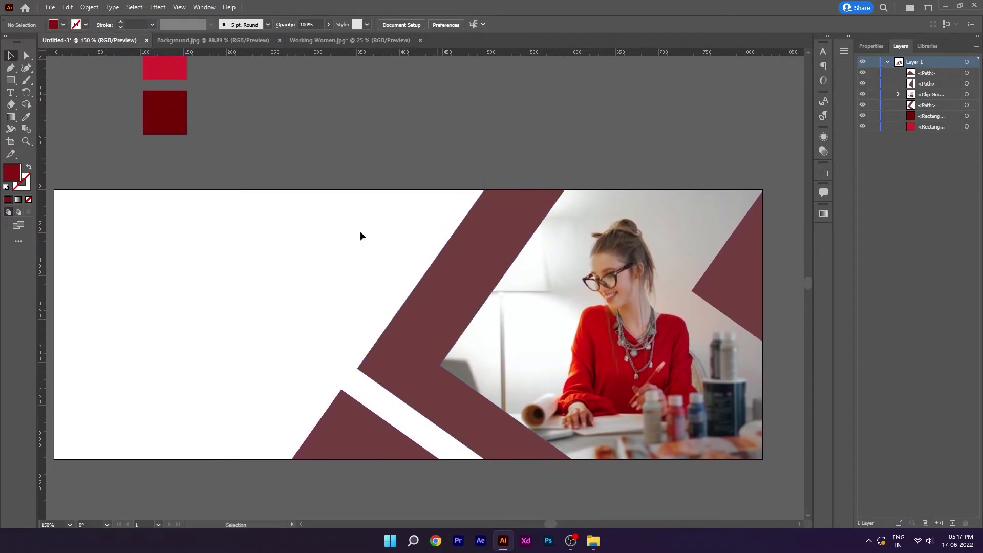
Give the chevron a gradient from the top square's crimson to the dark square's maroon.
{"action": "left_click", "coordinate": [438, 281]}
{"action": "left_click", "coordinate": [823, 214]}
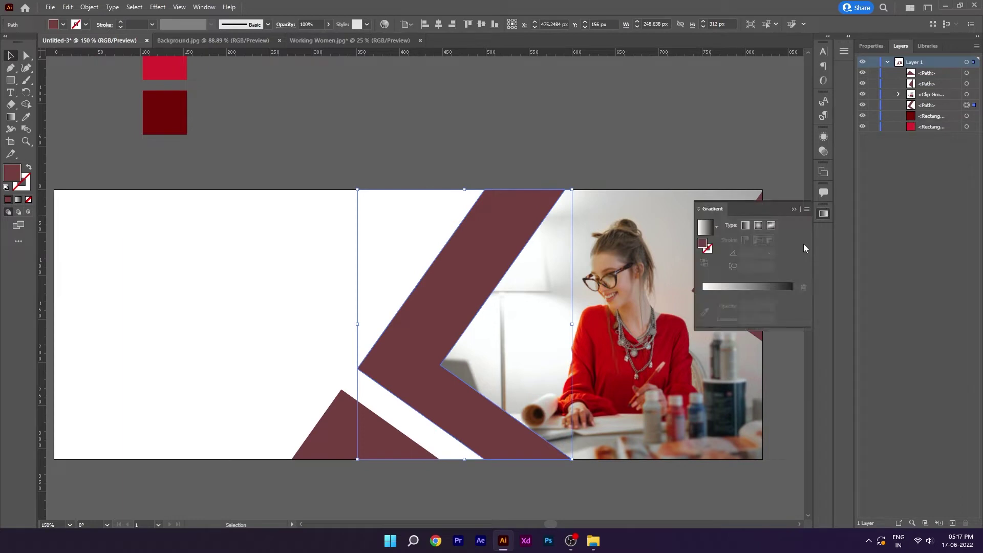
{"action": "left_click", "coordinate": [760, 288]}
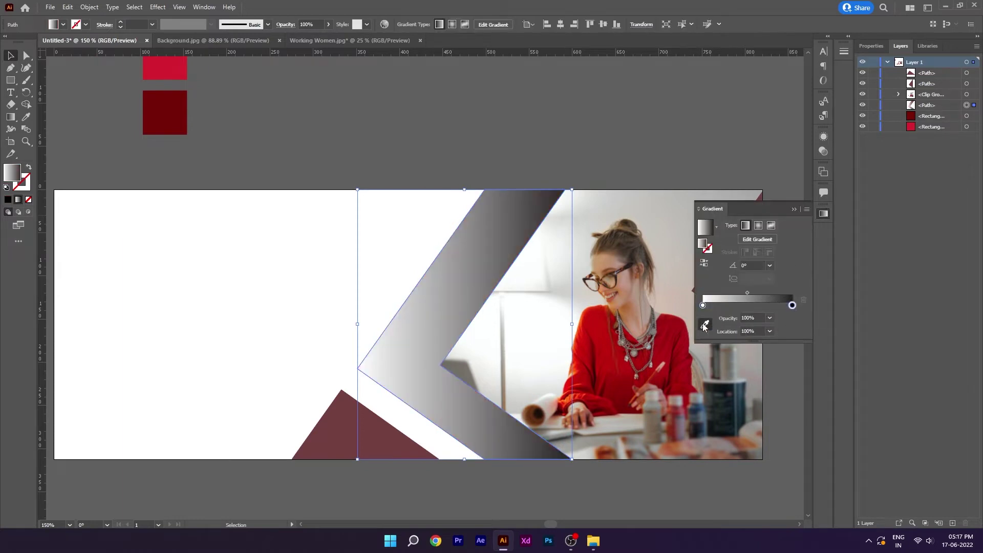
{"action": "left_click", "coordinate": [705, 325]}
{"action": "left_click", "coordinate": [174, 110]}
{"action": "left_click", "coordinate": [703, 293]}
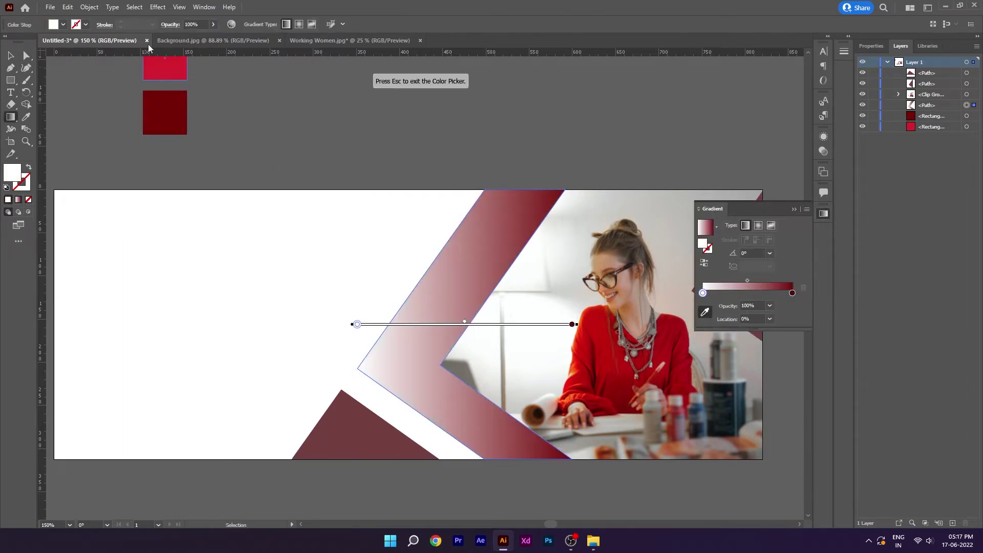
{"action": "left_click", "coordinate": [165, 65]}
{"action": "key", "text": "v"}
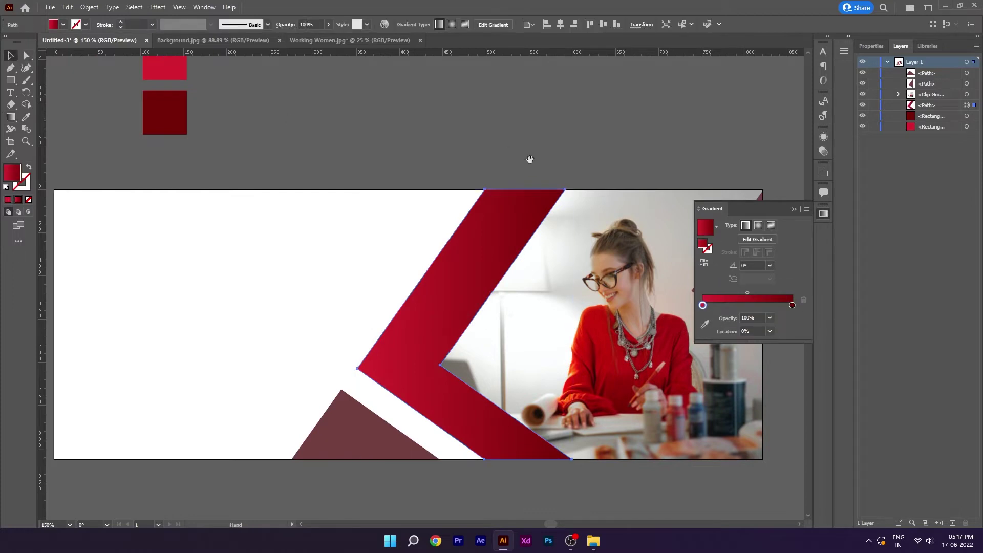
Angle the red chevron's gradient from upper-left to lower-right.
{"action": "scroll", "coordinate": [529, 158], "scroll_direction": "down", "scroll_amount": 2}
{"action": "left_click", "coordinate": [794, 209]}
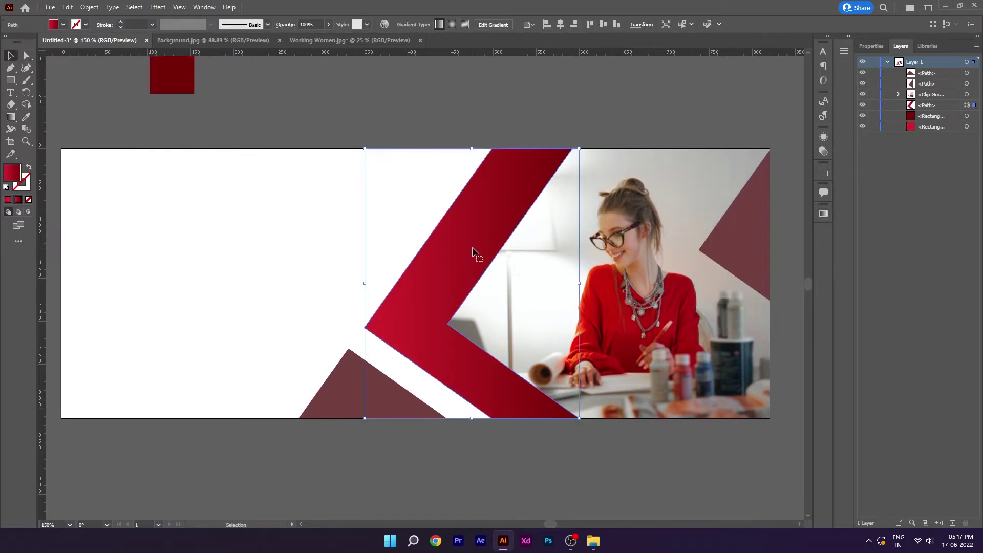
{"action": "key", "text": "g"}
{"action": "left_click_drag", "start_coordinate": [390, 220], "coordinate": [527, 293]}
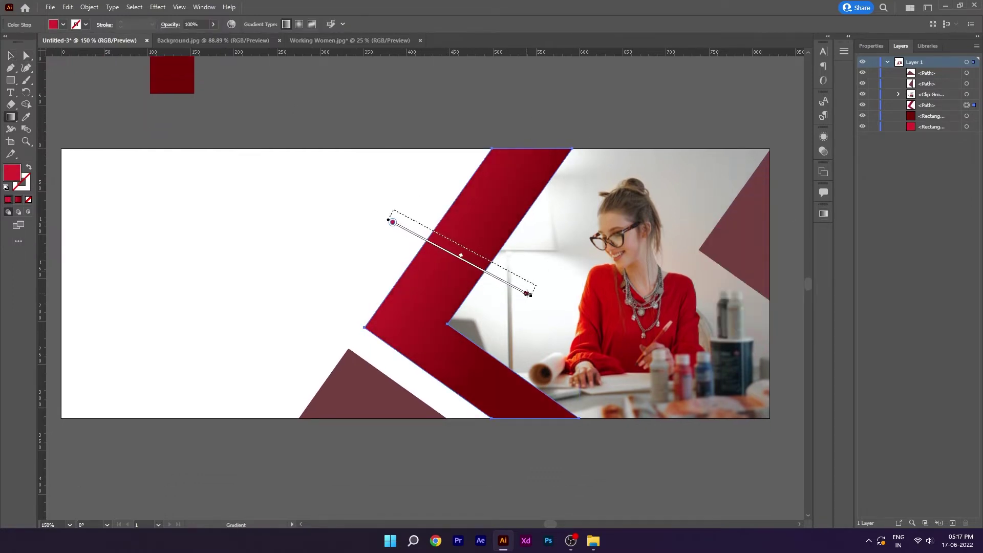
{"action": "key", "text": "v"}
Copy the chevron's red gradient onto the top-right and bottom-left triangles.
{"action": "left_click", "coordinate": [742, 244]}
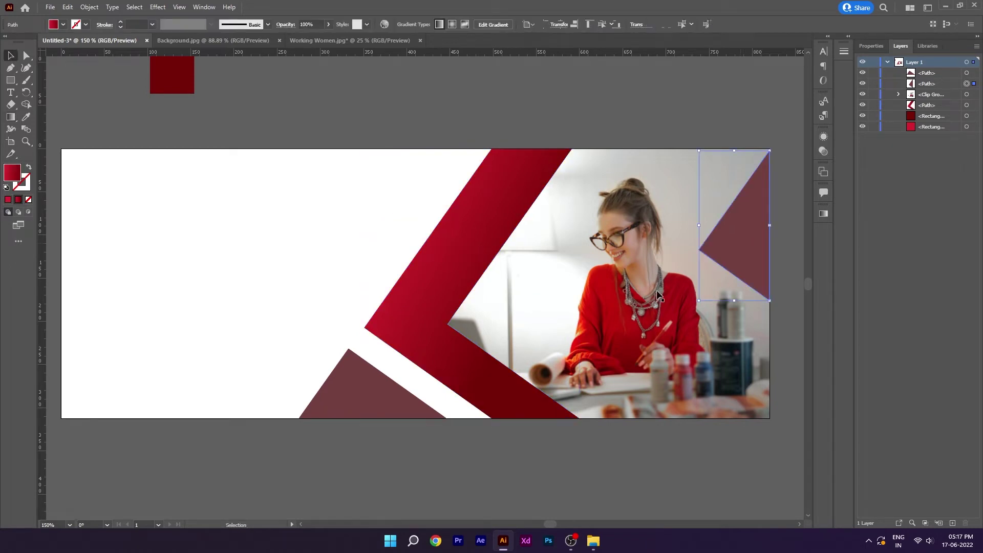
{"action": "left_click", "coordinate": [373, 392], "text": "shift"}
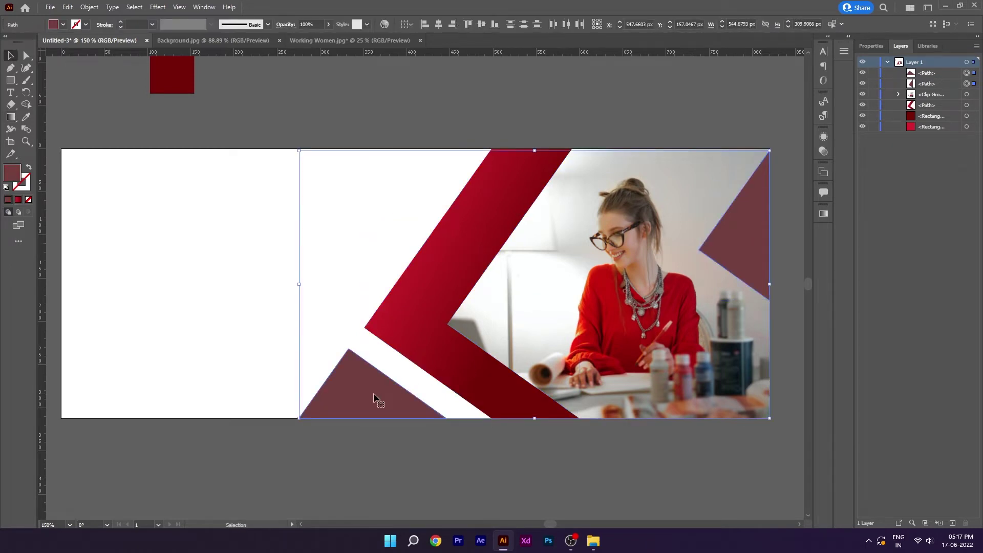
{"action": "left_click", "coordinate": [25, 117]}
{"action": "left_click", "coordinate": [472, 231]}
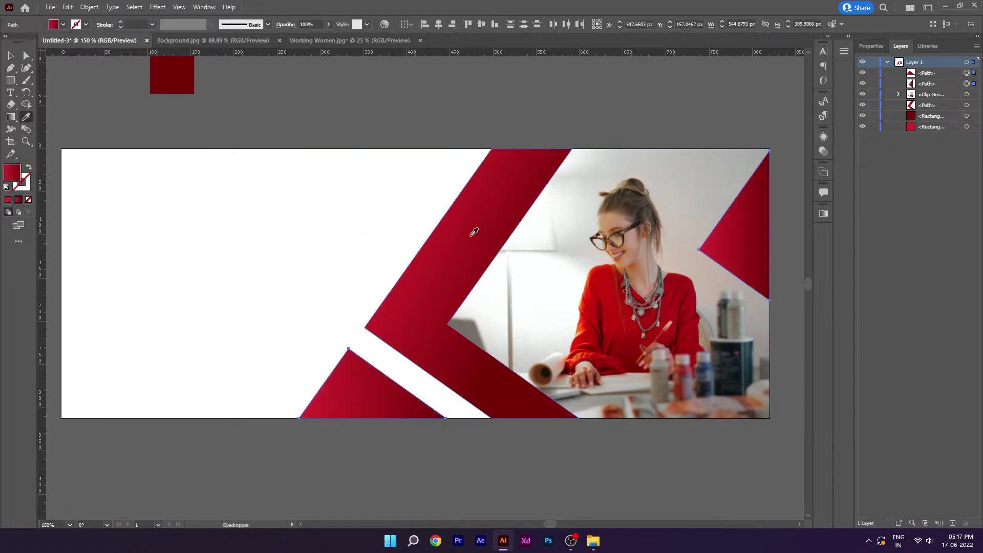
{"action": "left_click", "coordinate": [308, 117]}
Angle both corner triangles' gradients diagonally with the Gradient tool.
{"action": "left_click", "coordinate": [732, 252]}
{"action": "key", "text": "g"}
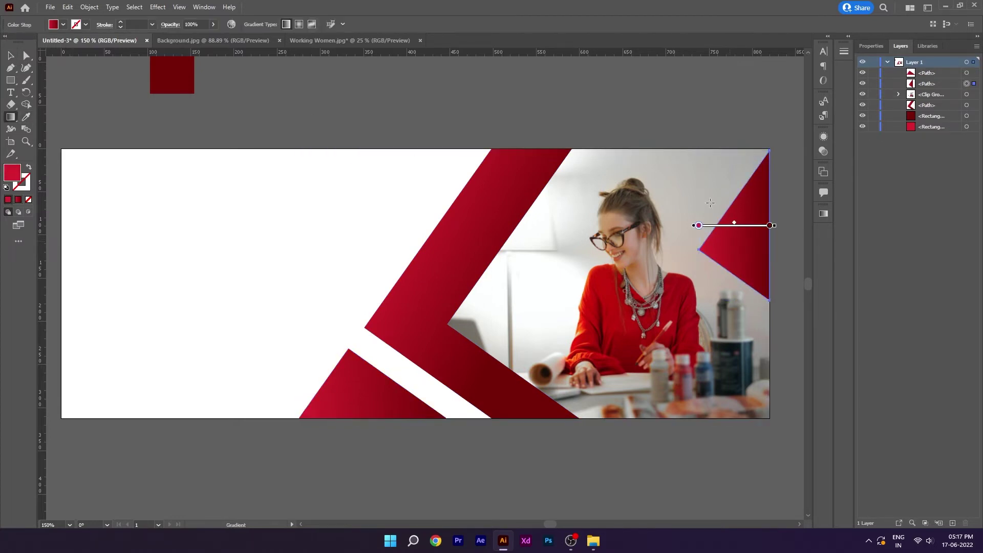
{"action": "left_click_drag", "start_coordinate": [692, 168], "coordinate": [791, 245]}
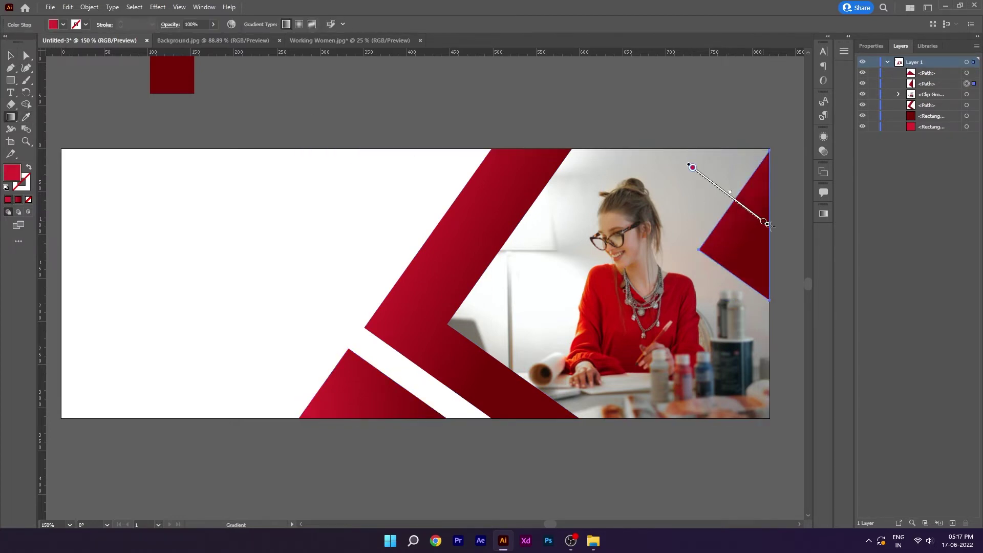
{"action": "left_click", "coordinate": [331, 397]}
{"action": "left_click_drag", "start_coordinate": [309, 364], "coordinate": [400, 419]}
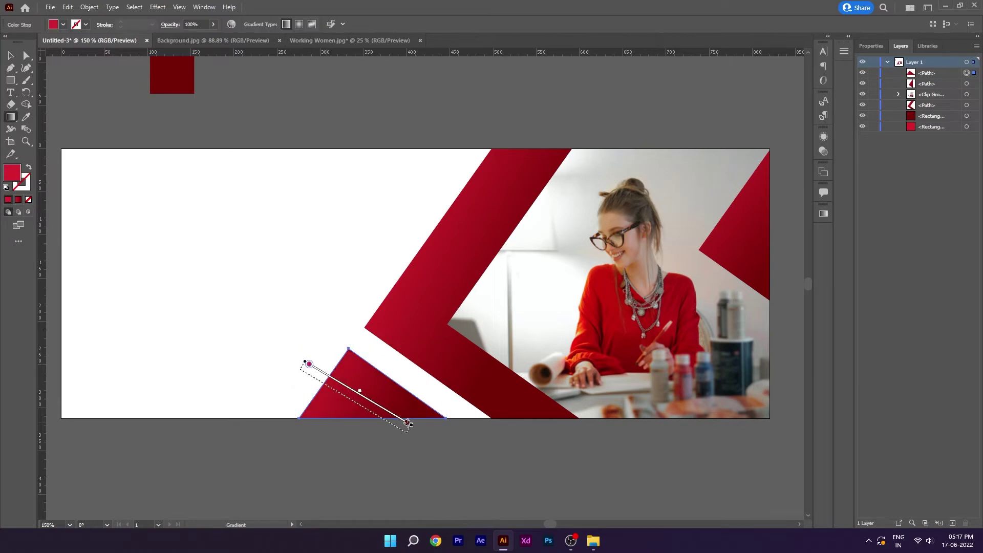
{"action": "key", "text": "v"}
{"action": "left_click", "coordinate": [488, 449]}
{"action": "mouse_move", "coordinate": [523, 464]}
{"action": "left_mouse_down"}
{"action": "mouse_move", "coordinate": [525, 447]}
{"action": "mouse_move", "coordinate": [476, 459]}
{"action": "left_mouse_up"}
Align the top-right red triangle to the top edge.
{"action": "left_click", "coordinate": [675, 240]}
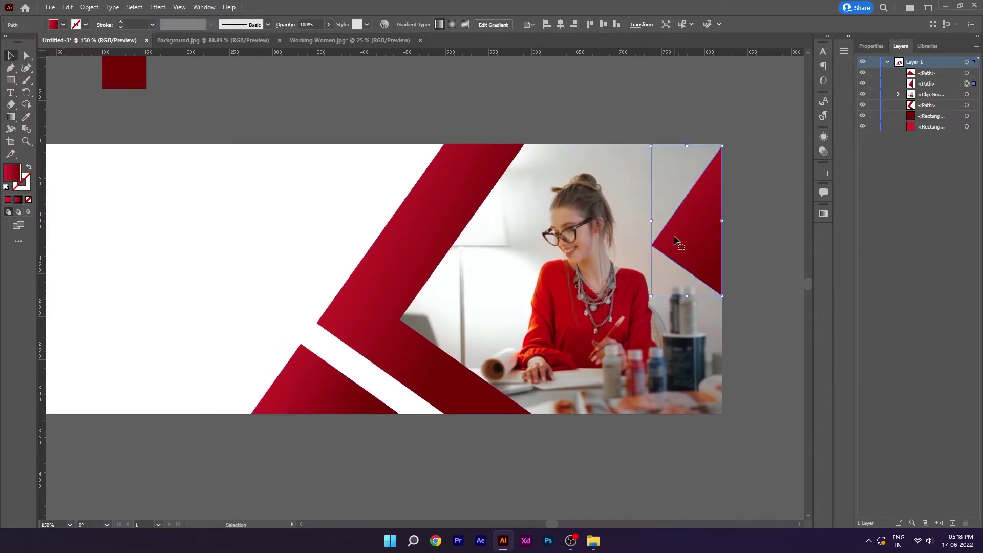
{"action": "scroll", "coordinate": [730, 143], "scroll_direction": "up", "scroll_amount": 3, "text": "alt"}
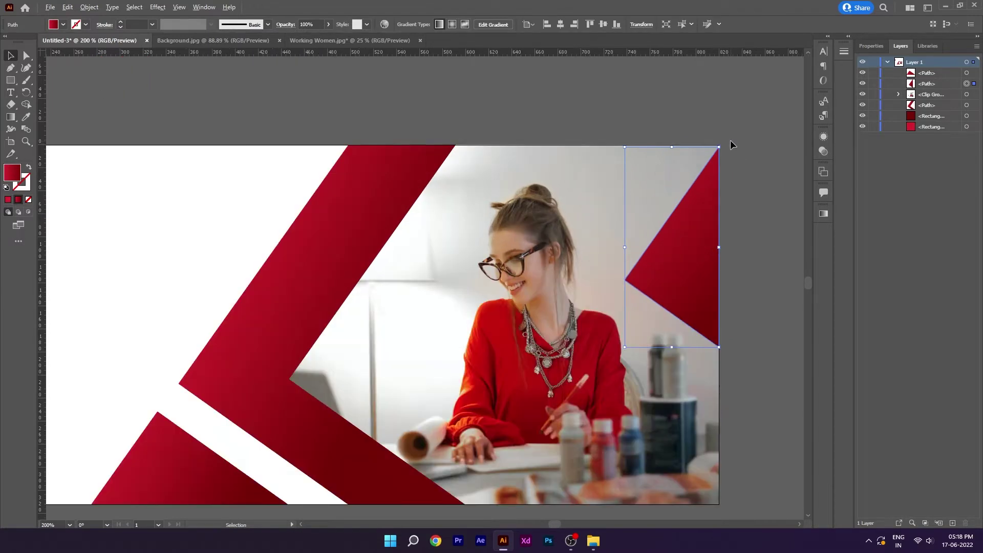
{"action": "left_click_drag", "start_coordinate": [699, 207], "coordinate": [683, 216]}
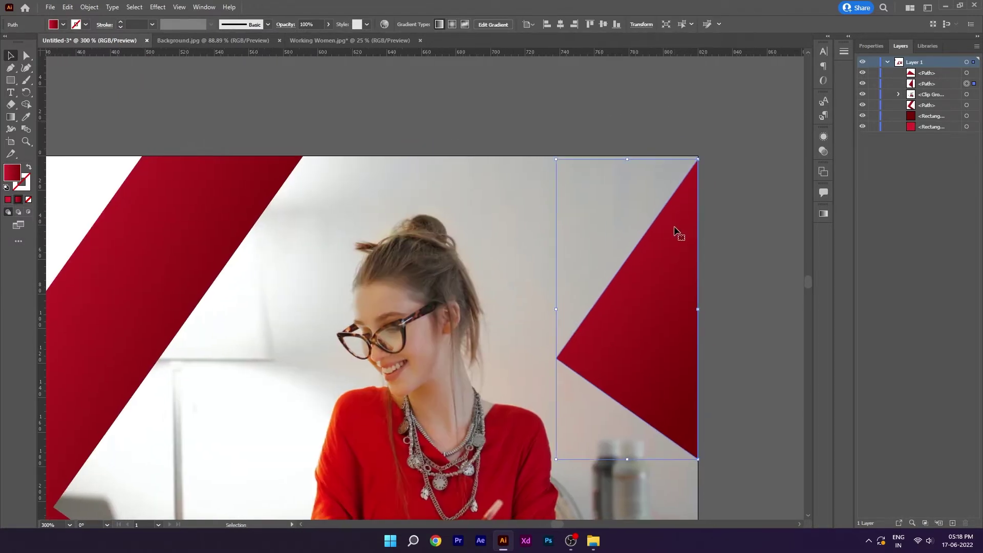
{"action": "left_click", "coordinate": [591, 25]}
{"action": "left_click", "coordinate": [730, 232]}
Duplicate the top-right triangle's layer and nudge the copy slightly left.
{"action": "scroll", "coordinate": [730, 231], "scroll_direction": "down", "scroll_amount": 2}
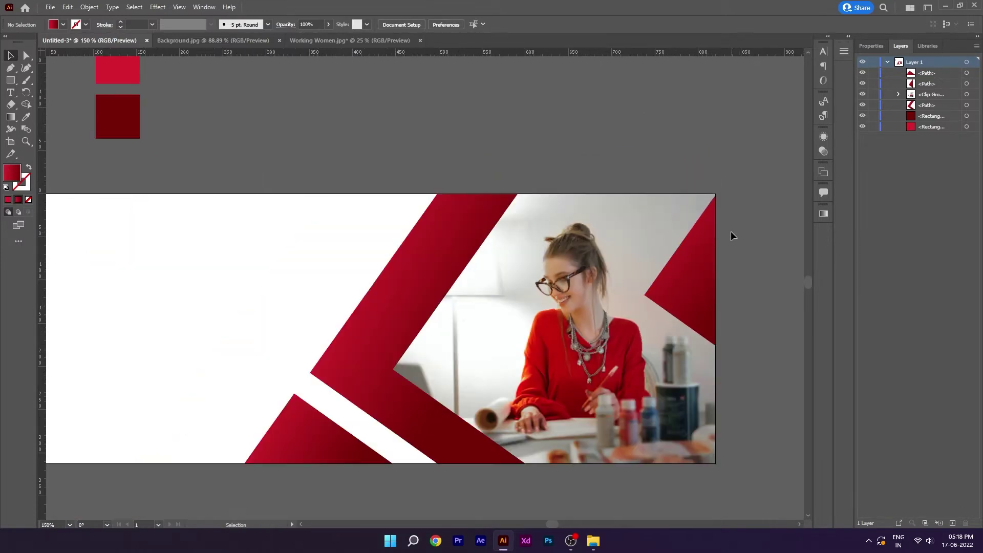
{"action": "scroll", "coordinate": [731, 233], "scroll_direction": "down", "scroll_amount": 1}
{"action": "left_click", "coordinate": [704, 240]}
{"action": "left_click_drag", "start_coordinate": [933, 87], "coordinate": [958, 485]}
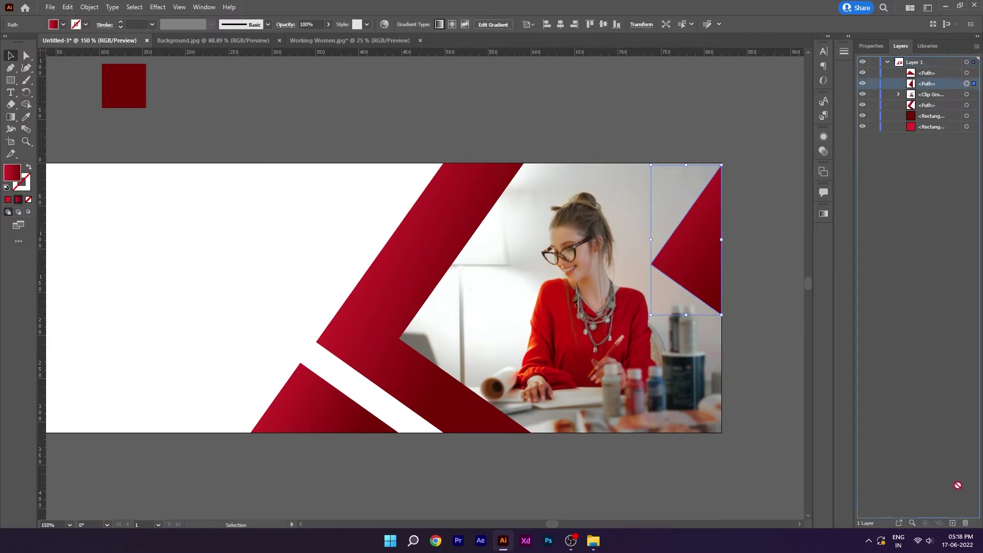
{"action": "left_click_drag", "start_coordinate": [956, 522], "coordinate": [954, 523]}
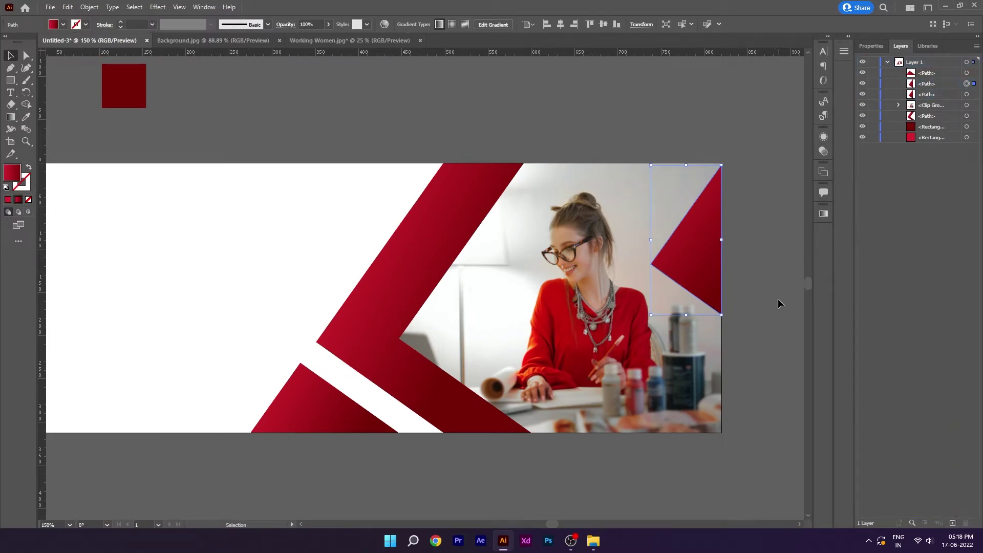
{"action": "key", "text": "shift+Left"}
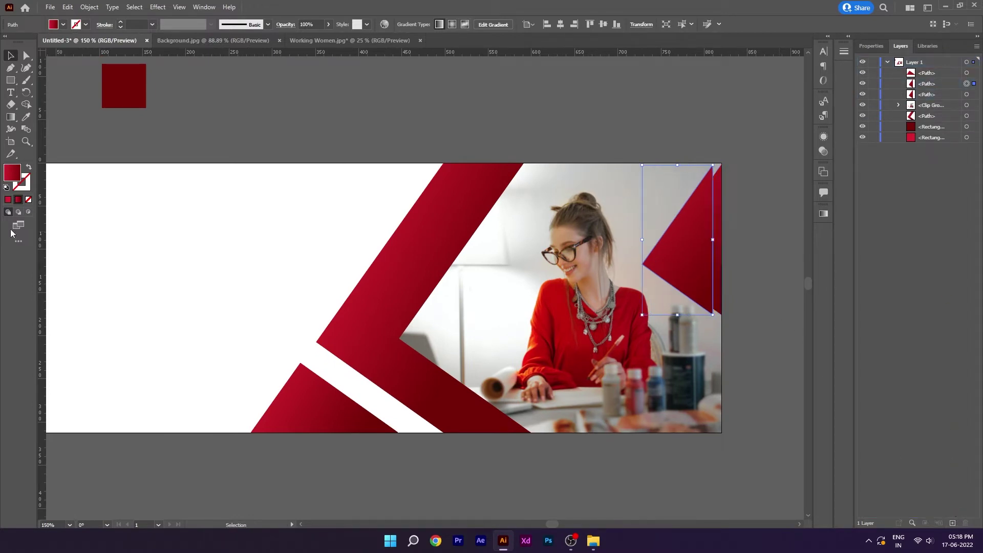
Give the copy no fill and a red gradient stroke.
{"action": "left_click", "coordinate": [28, 201]}
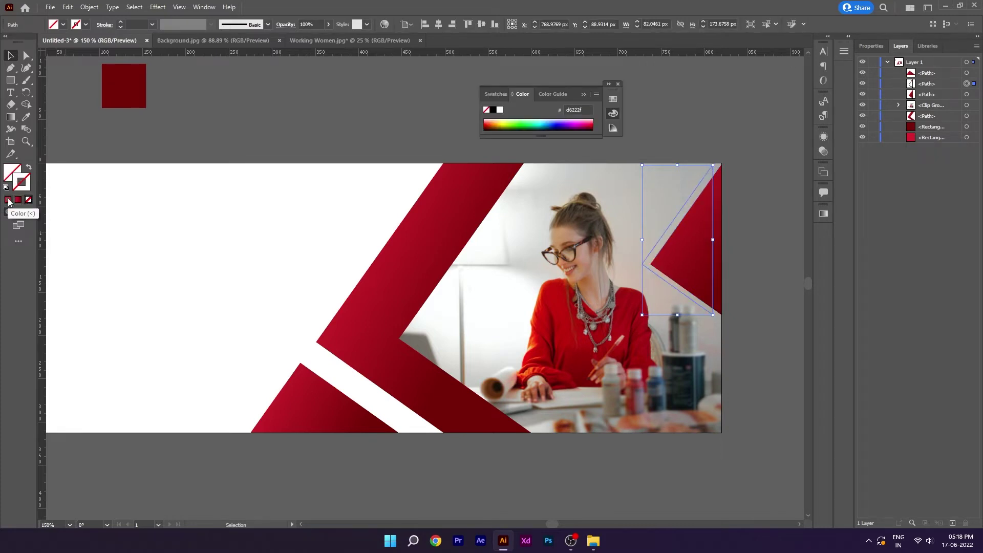
{"action": "left_click", "coordinate": [17, 200]}
{"action": "left_click", "coordinate": [672, 139]}
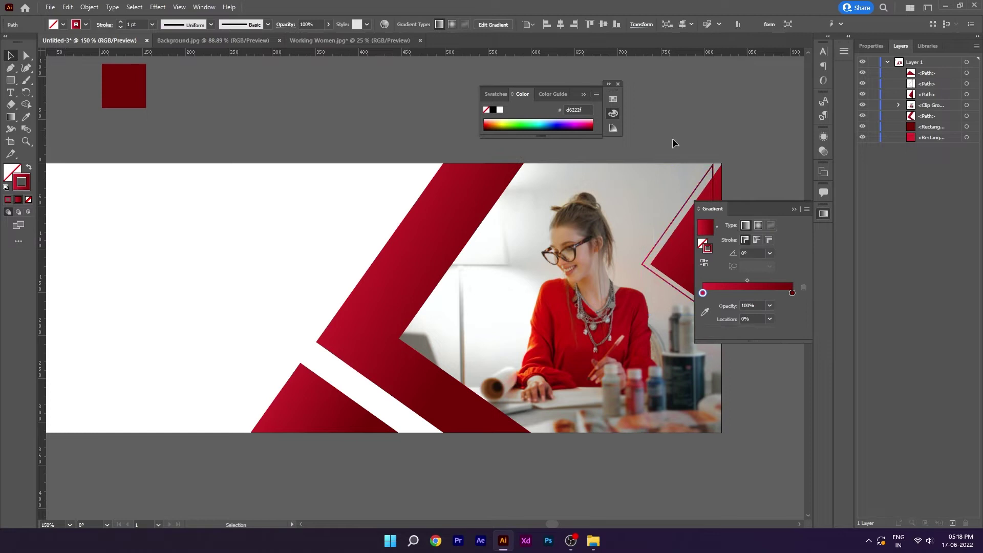
{"action": "left_click", "coordinate": [794, 209]}
{"action": "left_click_drag", "start_coordinate": [773, 201], "coordinate": [725, 178]}
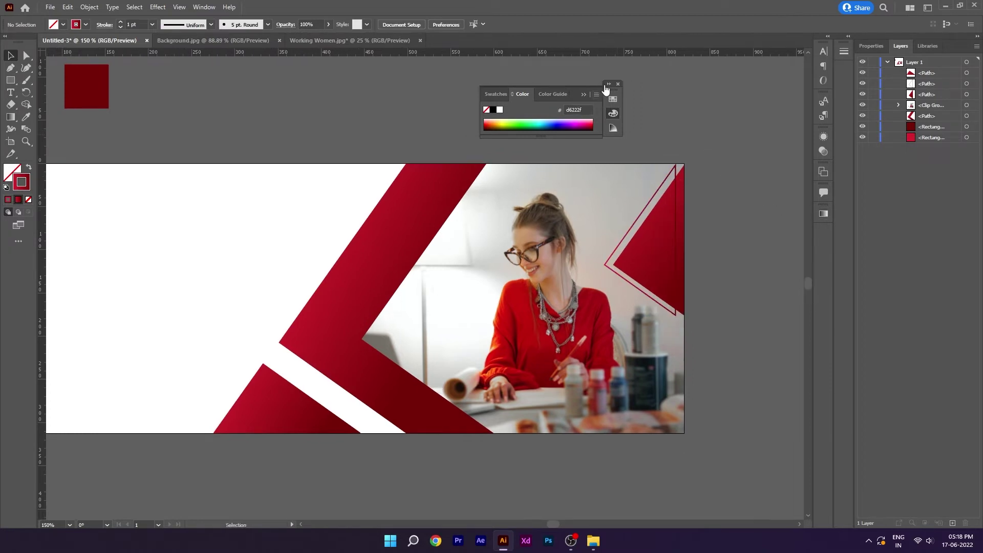
{"action": "left_click_drag", "start_coordinate": [605, 89], "coordinate": [728, 88]}
Scale the outline triangle slightly from its corner.
{"action": "left_click", "coordinate": [675, 190]}
{"action": "left_click_drag", "start_coordinate": [676, 163], "coordinate": [683, 158]}
{"action": "left_click", "coordinate": [725, 182]}
{"action": "left_click_drag", "start_coordinate": [730, 183], "coordinate": [635, 190]}
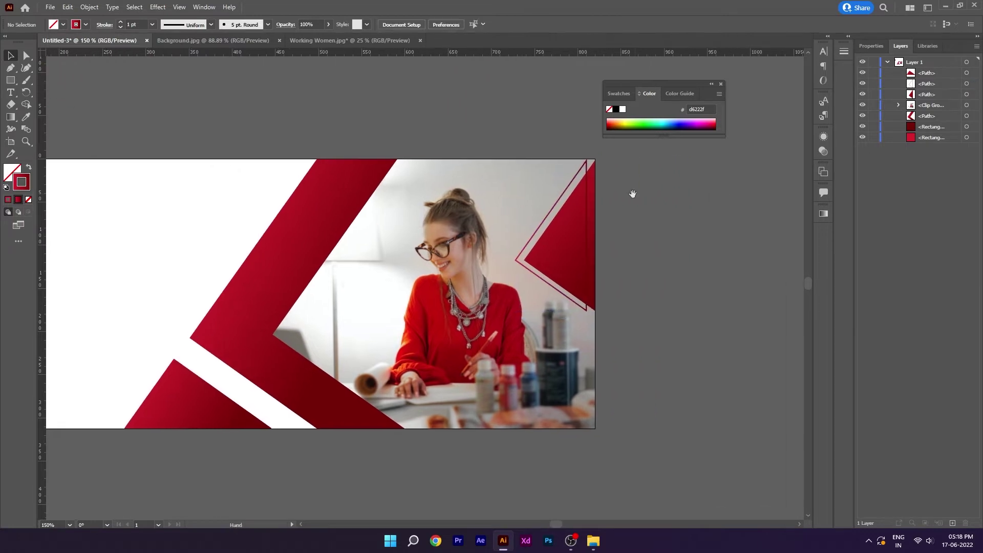
{"action": "scroll", "coordinate": [594, 185], "scroll_direction": "up", "scroll_amount": 2}
Enlarge the outline triangle further around the solid one and nudge it down twice.
{"action": "left_click", "coordinate": [586, 160]}
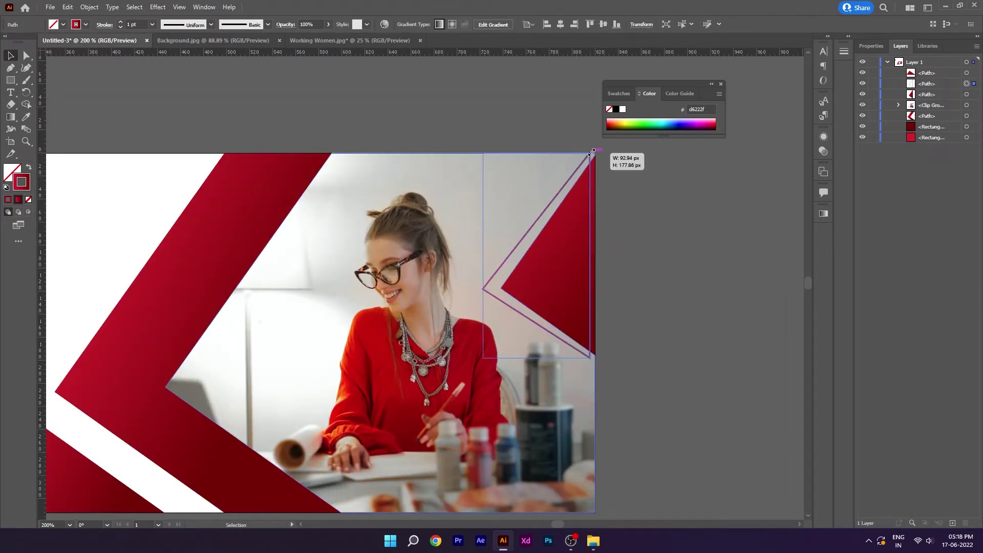
{"action": "left_click_drag", "start_coordinate": [587, 156], "coordinate": [589, 143]}
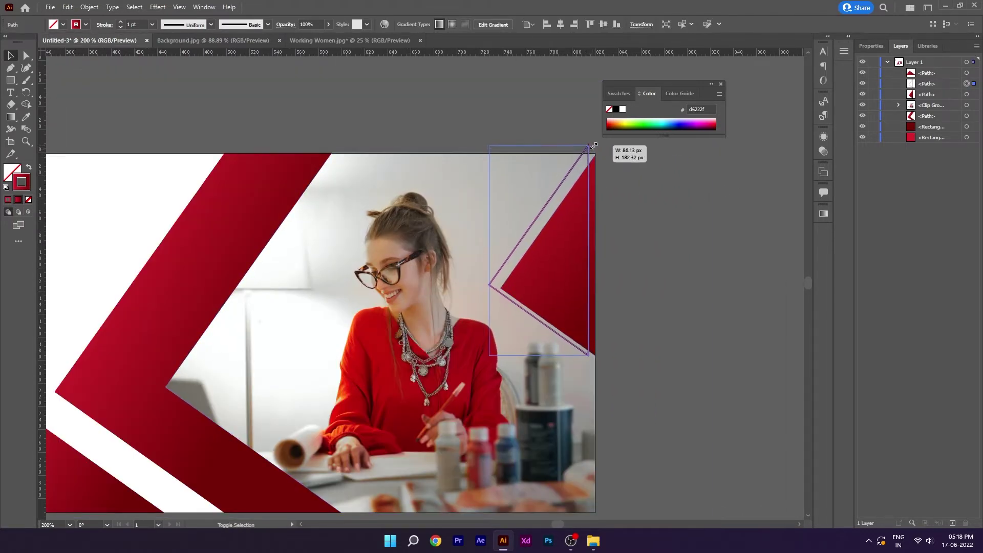
{"action": "key", "text": "Down"}
{"action": "key", "text": "Down"}
{"action": "key", "text": "Down"}
{"action": "key", "text": "Down"}
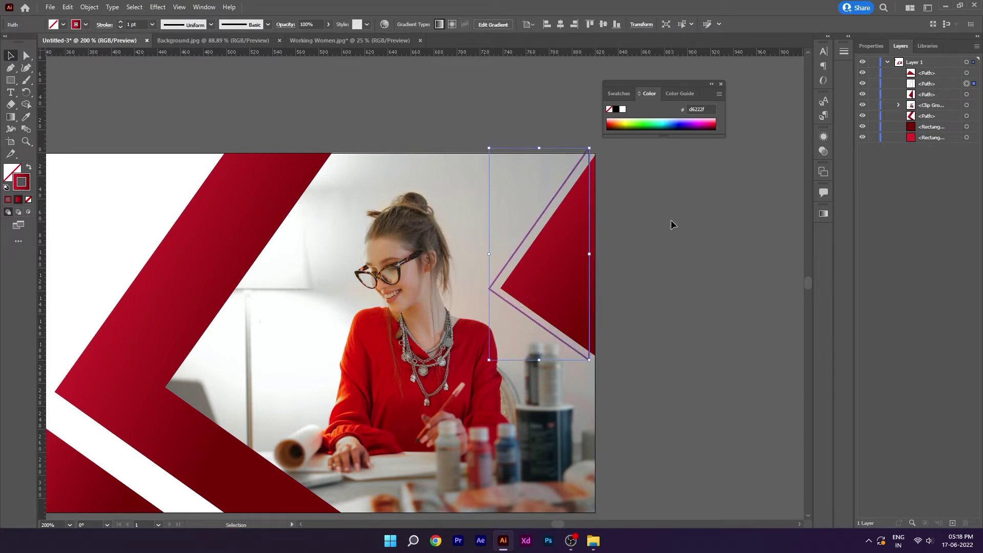
{"action": "left_click", "coordinate": [711, 85]}
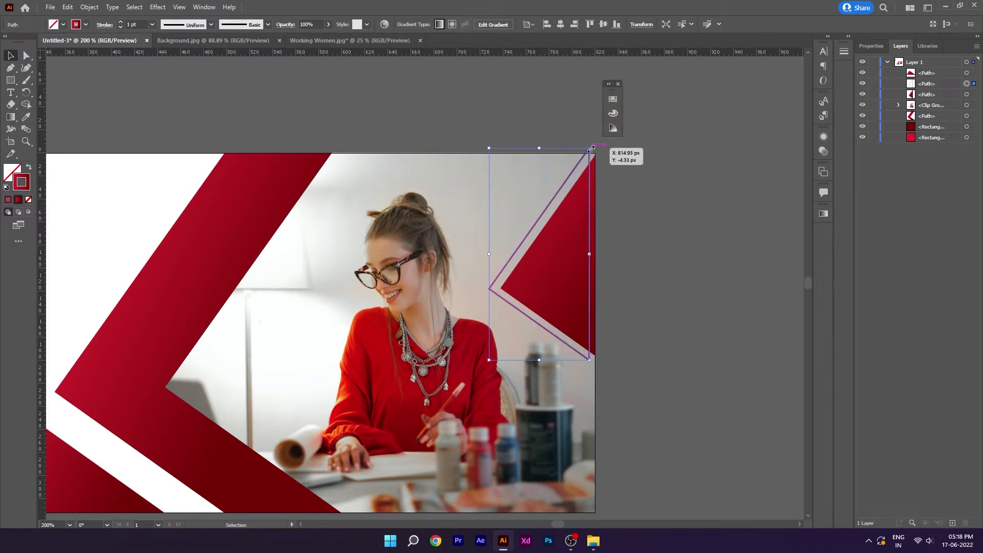
{"action": "left_click_drag", "start_coordinate": [590, 148], "coordinate": [596, 133]}
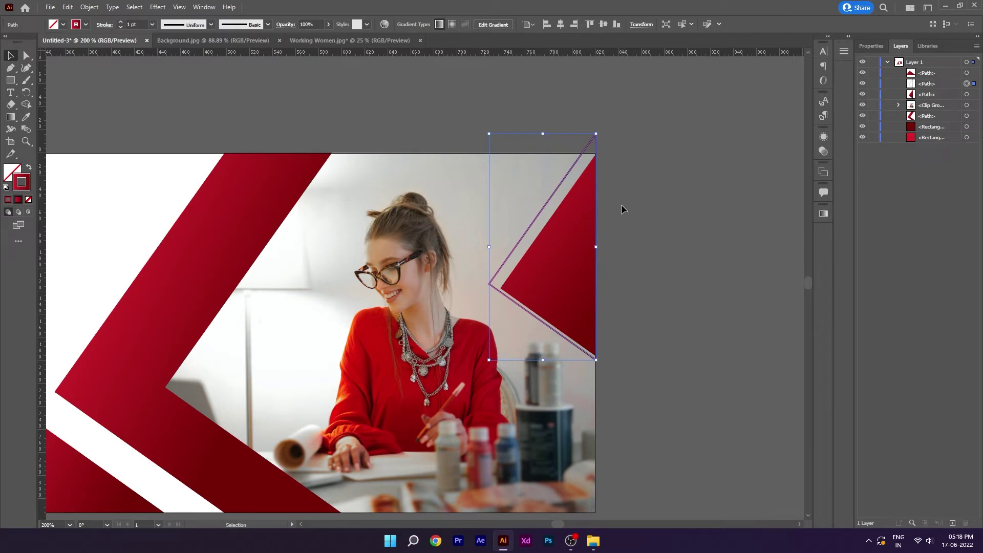
{"action": "key", "text": "Down"}
{"action": "key", "text": "Down"}
{"action": "key", "text": "Down"}
{"action": "key", "text": "Down"}
{"action": "key", "text": "Down"}
{"action": "key", "text": "Down"}
{"action": "key", "text": "Down"}
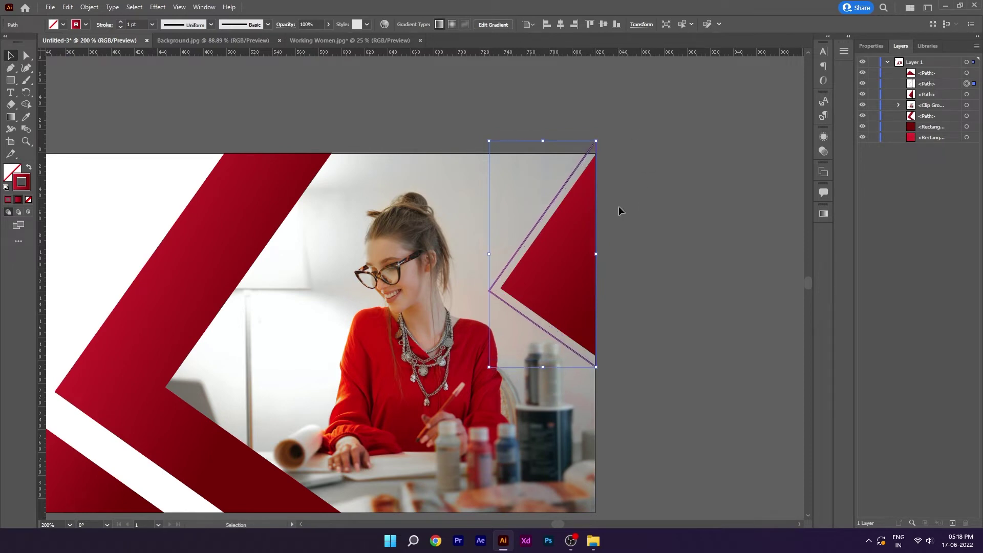
Select the red outline triangle at the top right of the banner.
{"action": "left_click", "coordinate": [619, 206]}
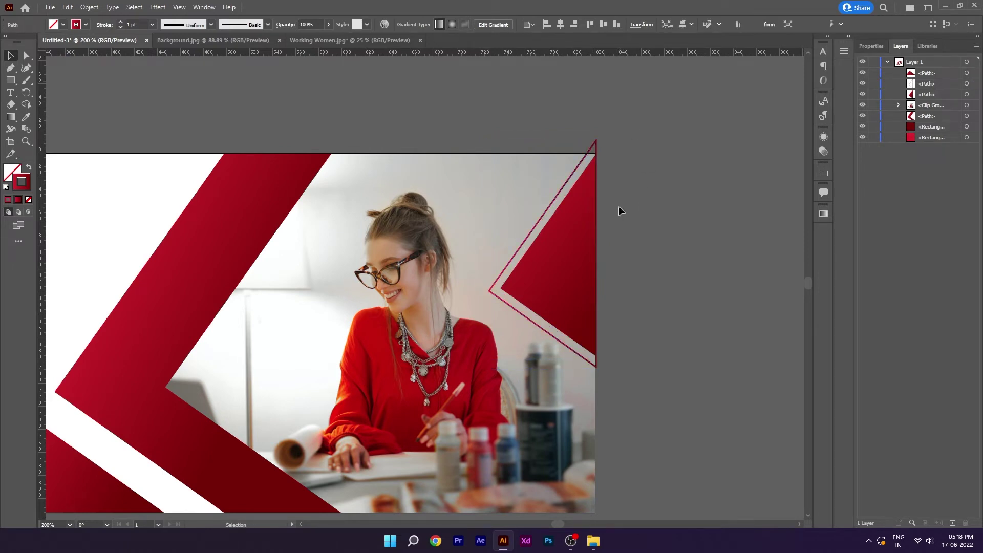
{"action": "scroll", "coordinate": [540, 239], "scroll_direction": "right", "scroll_amount": 2}
{"action": "scroll", "coordinate": [522, 194], "scroll_direction": "up", "scroll_amount": 2}
{"action": "scroll", "coordinate": [509, 158], "scroll_direction": "up", "scroll_amount": 2}
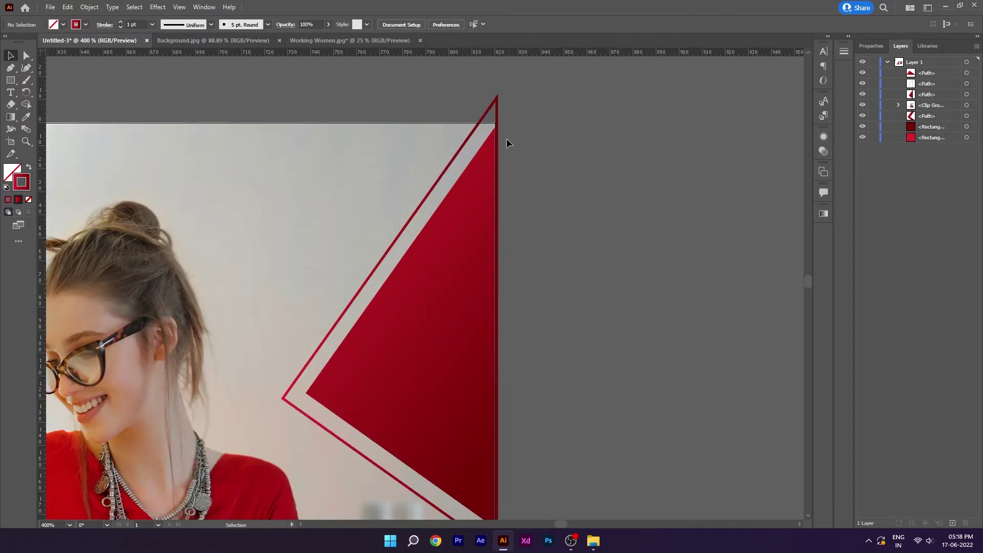
{"action": "left_click", "coordinate": [497, 103]}
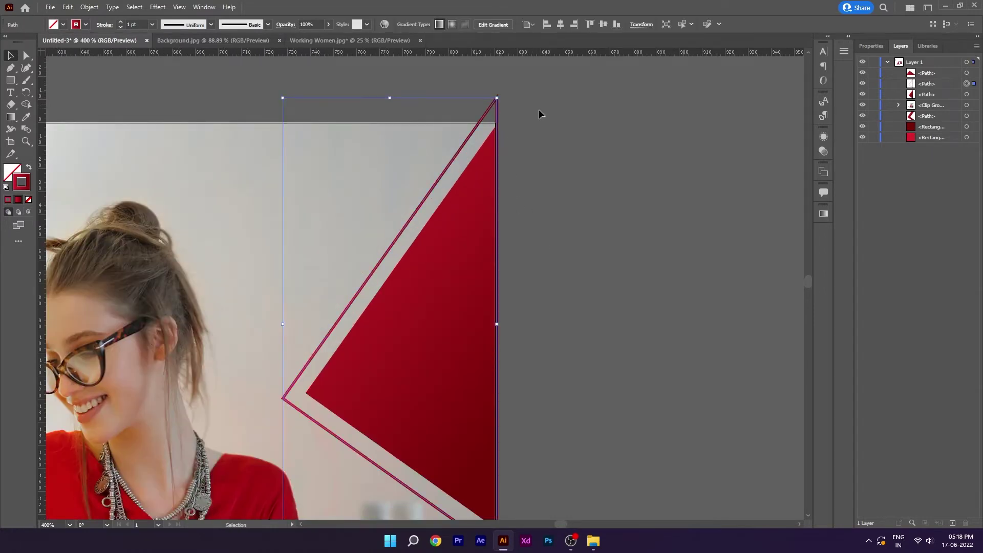
Cut the outline triangle at its top and bottom corners with the Scissors tool.
{"action": "left_click", "coordinate": [29, 81]}
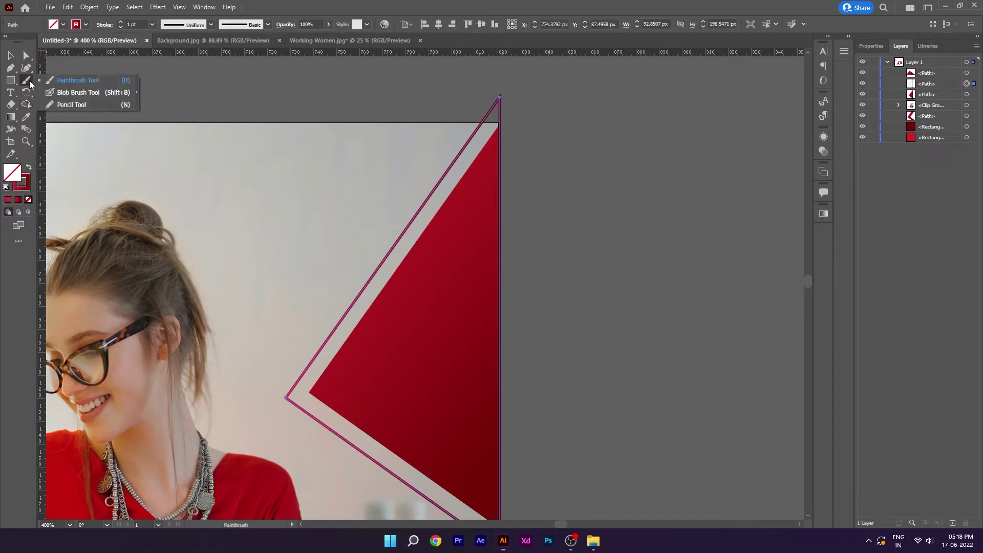
{"action": "left_click", "coordinate": [12, 107]}
{"action": "left_click", "coordinate": [56, 117]}
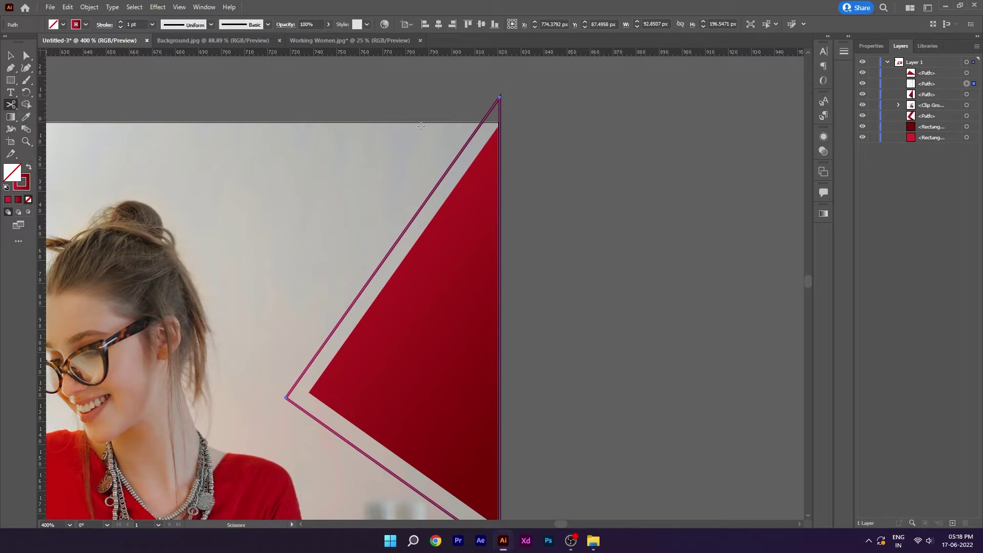
{"action": "left_click", "coordinate": [500, 96]}
{"action": "left_click_drag", "start_coordinate": [590, 317], "coordinate": [599, 182]}
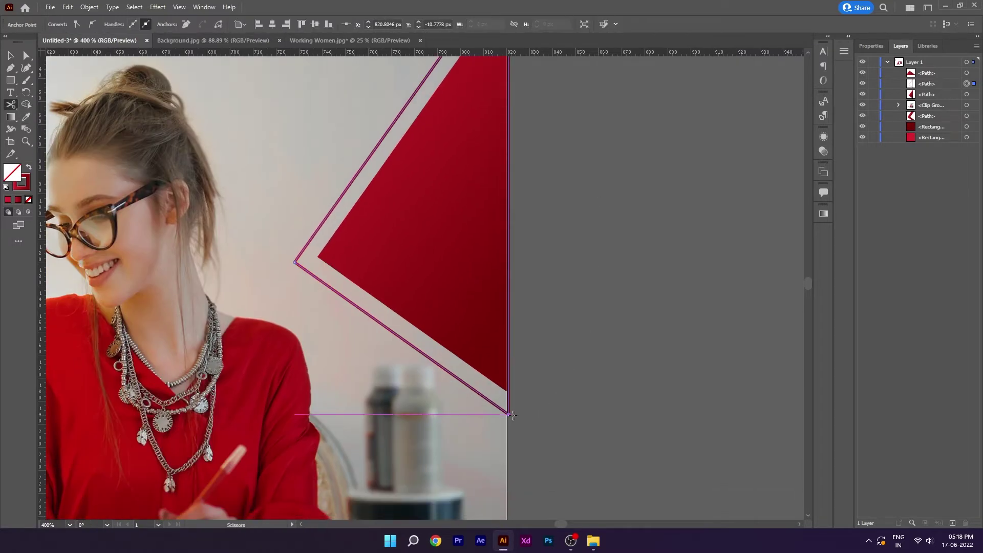
{"action": "left_click", "coordinate": [508, 414]}
Delete the cut-off vertical edge, leaving only the two diagonal red lines.
{"action": "key", "text": "v"}
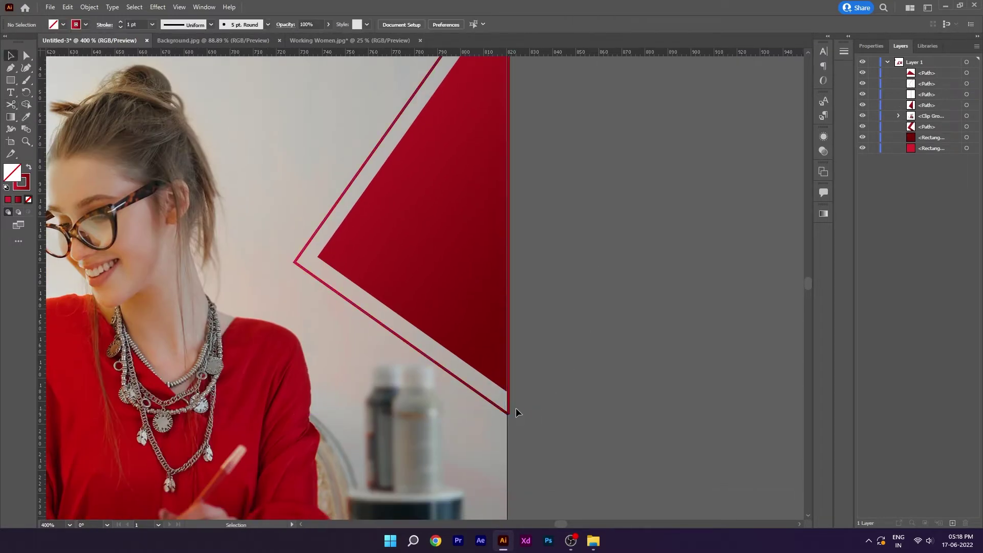
{"action": "left_click_drag", "start_coordinate": [509, 405], "coordinate": [634, 399]}
{"action": "key", "text": "Delete"}
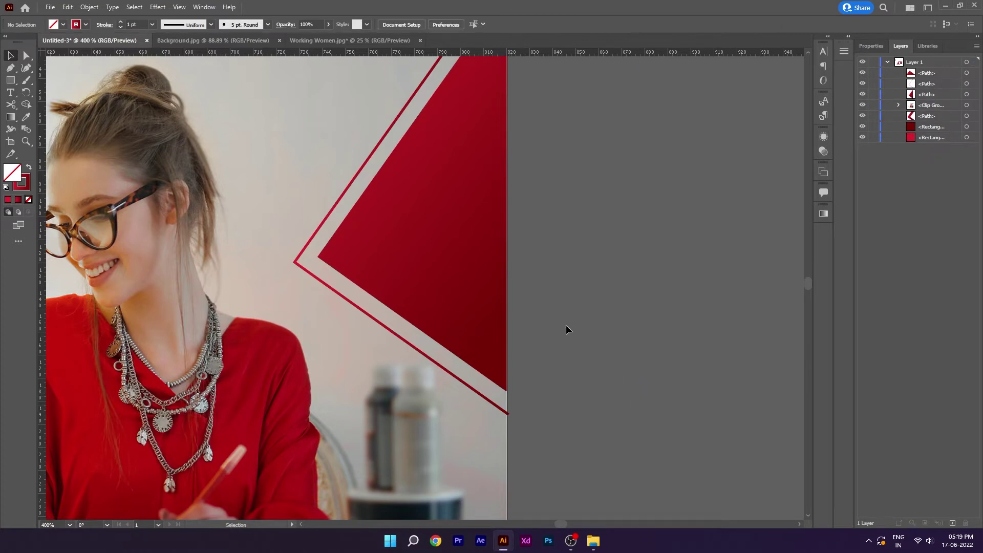
{"action": "mouse_move", "coordinate": [534, 224]}
{"action": "left_mouse_down"}
{"action": "mouse_move", "coordinate": [513, 366]}
{"action": "mouse_move", "coordinate": [521, 252]}
{"action": "left_mouse_up"}
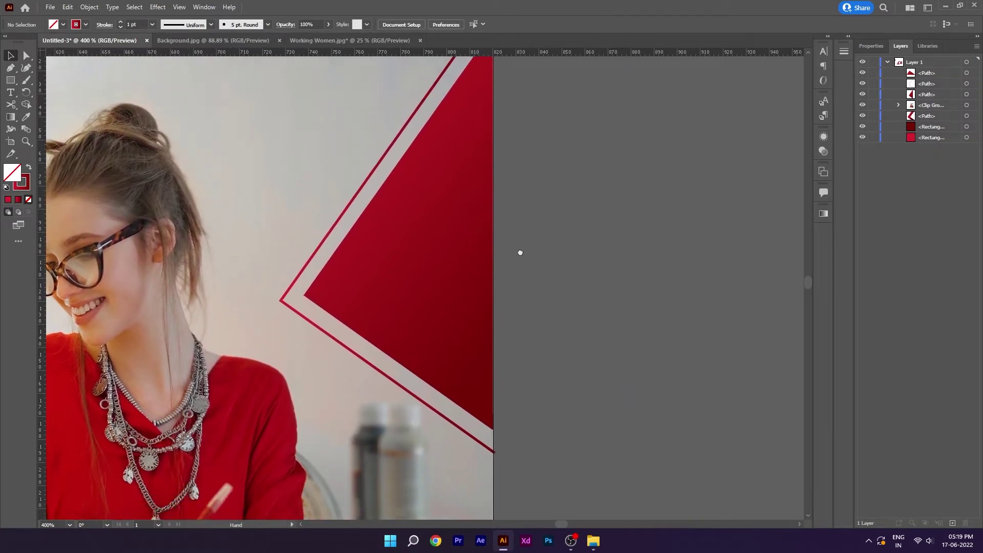
{"action": "scroll", "coordinate": [479, 398], "scroll_direction": "up", "scroll_amount": 3}
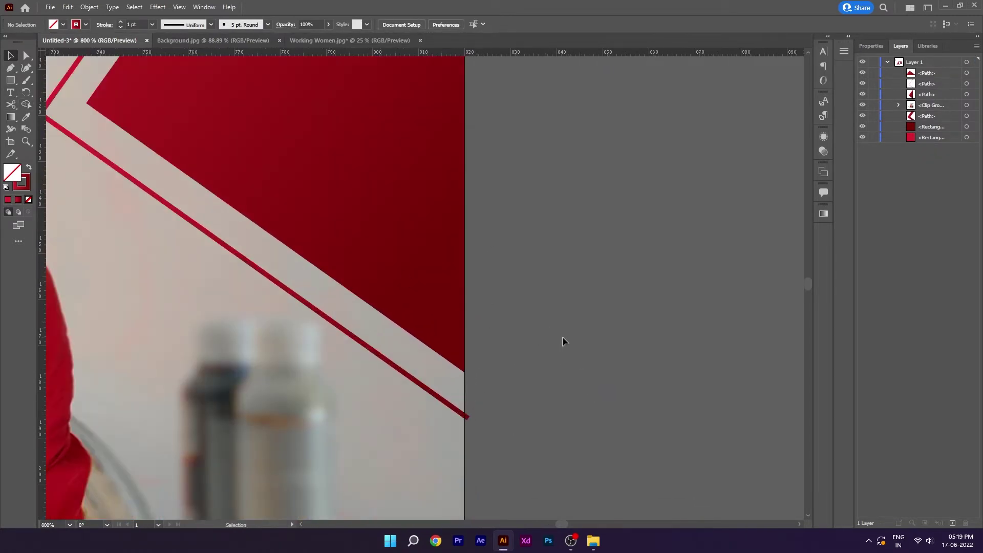
{"action": "scroll", "coordinate": [562, 337], "scroll_direction": "down", "scroll_amount": 4}
{"action": "left_click_drag", "start_coordinate": [563, 342], "coordinate": [532, 356]}
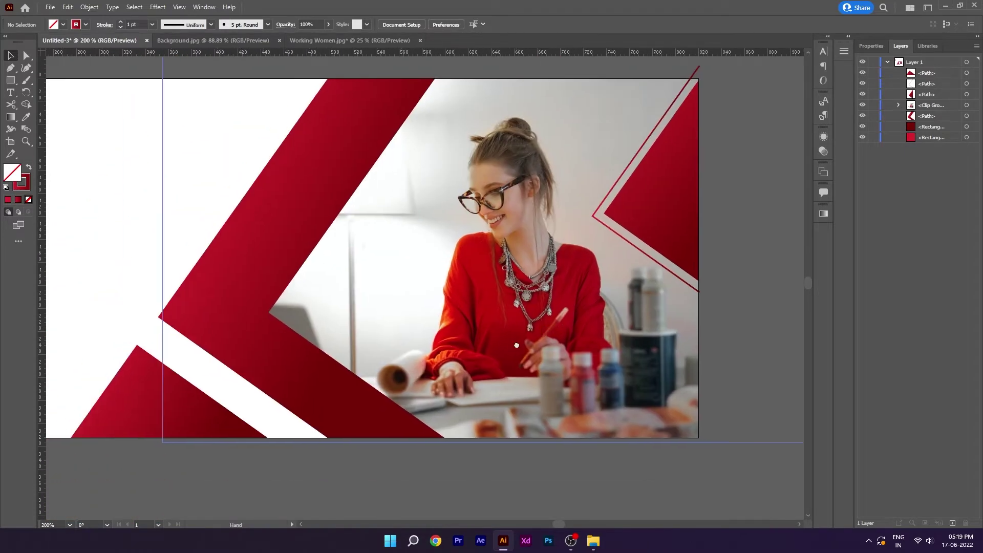
Duplicate the bottom-left red triangle and give the copy no fill and a white stroke.
{"action": "scroll", "coordinate": [313, 384], "scroll_direction": "left", "scroll_amount": 3}
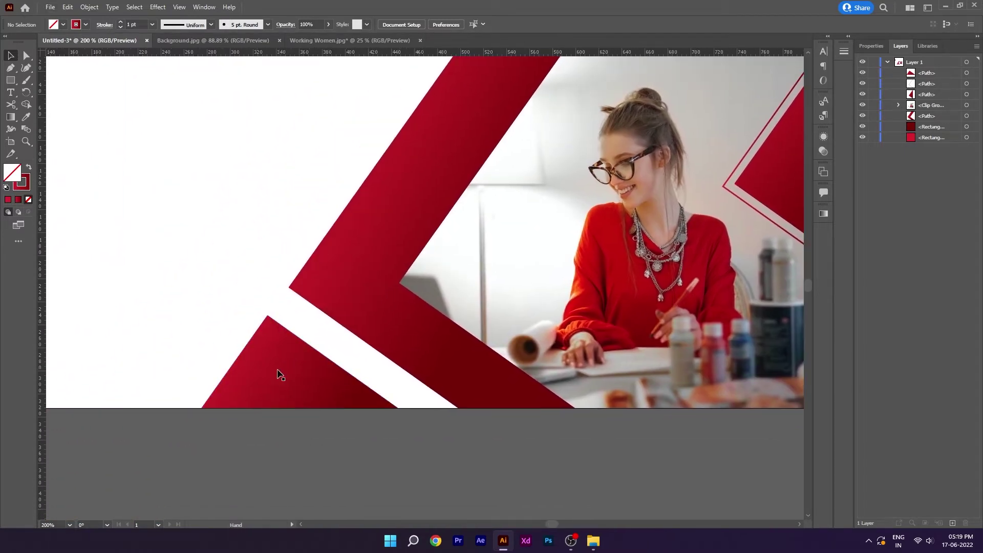
{"action": "left_click", "coordinate": [295, 376]}
{"action": "left_click_drag", "start_coordinate": [933, 76], "coordinate": [954, 522]}
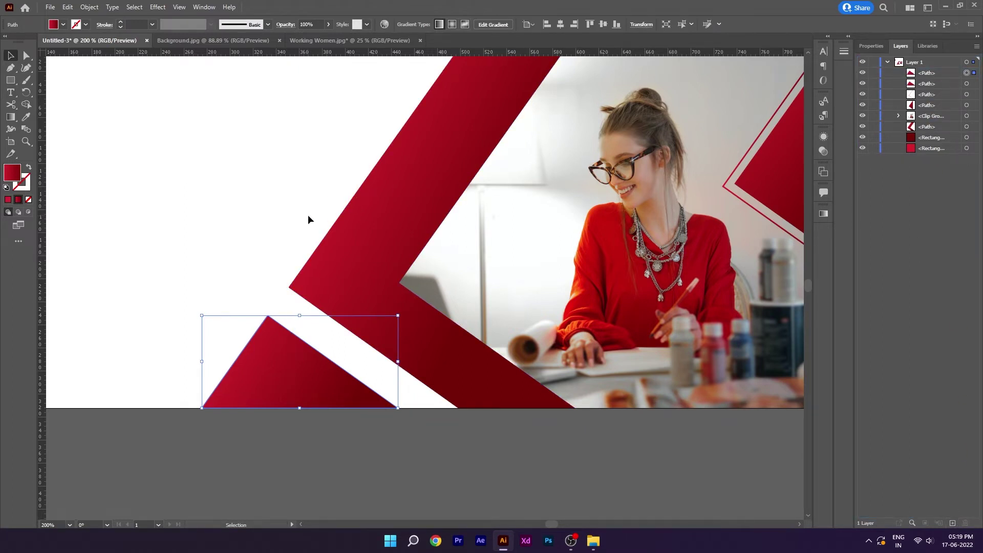
{"action": "left_click", "coordinate": [28, 199]}
{"action": "left_click", "coordinate": [23, 183]}
{"action": "left_click", "coordinate": [7, 199]}
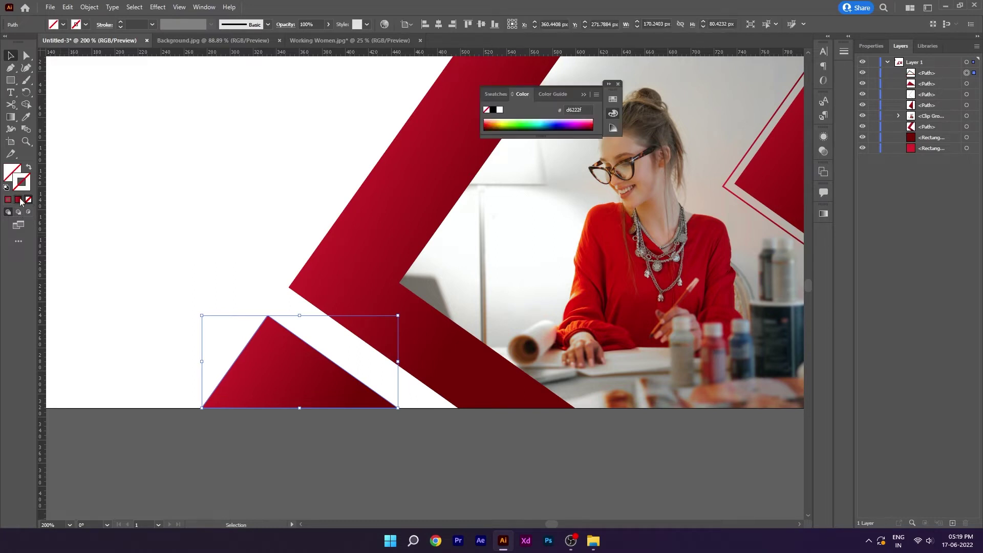
{"action": "left_click", "coordinate": [500, 111]}
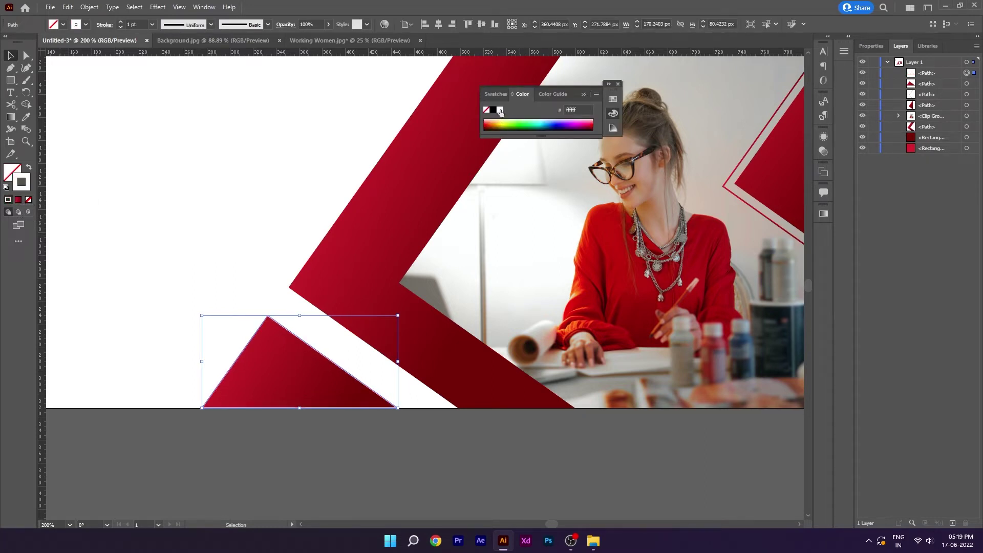
Shrink the white outline triangle from its top and set its opacity to 50%.
{"action": "left_click_drag", "start_coordinate": [300, 316], "coordinate": [294, 335]}
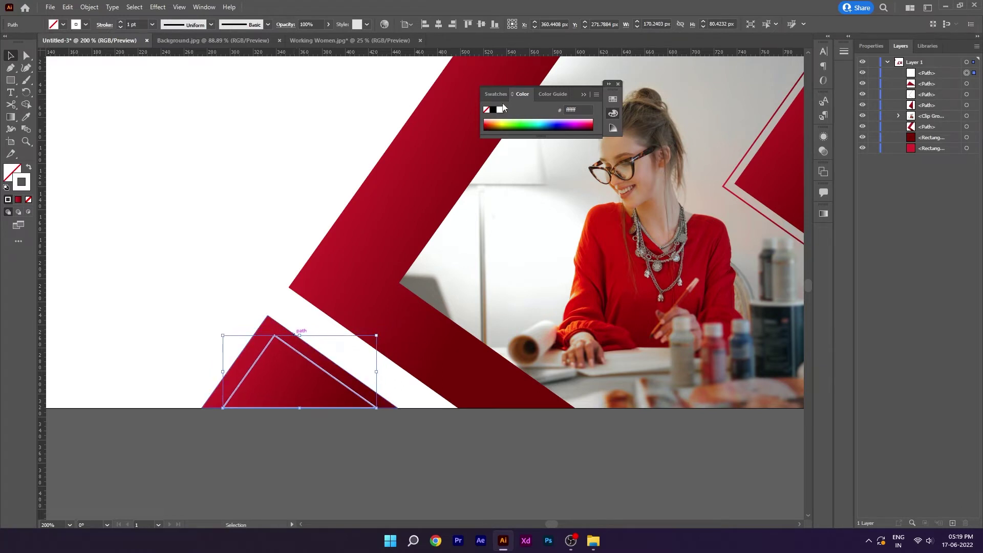
{"action": "left_click", "coordinate": [586, 96]}
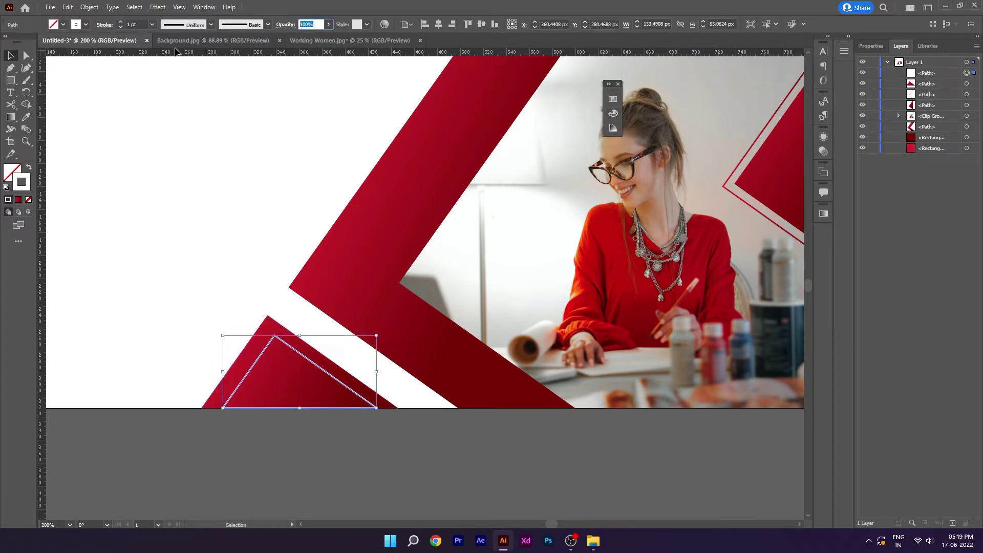
{"action": "type", "text": "50"}
{"action": "key", "text": "Return"}
{"action": "left_click", "coordinate": [245, 441]}
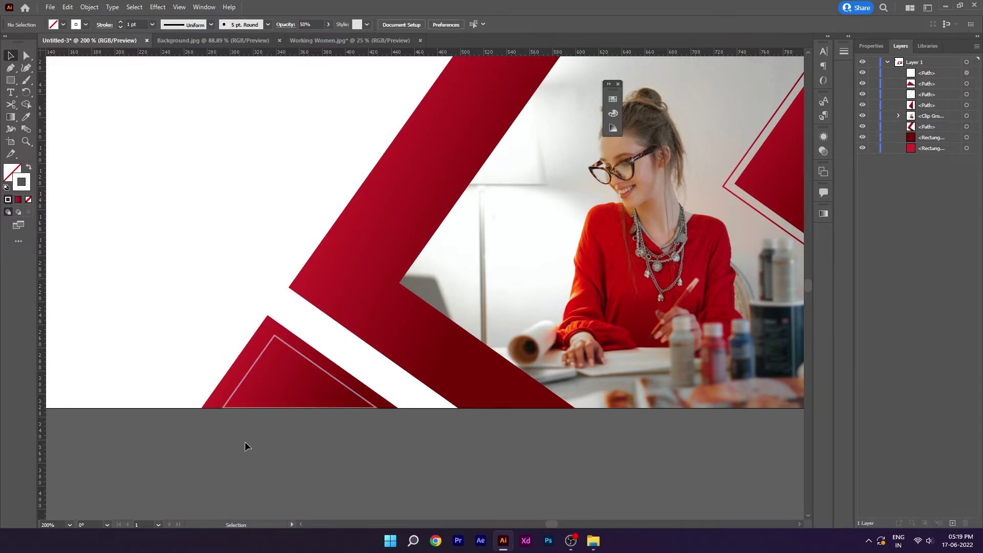
Pull the outline's right side inward and extend its bottom edge below the artboard.
{"action": "scroll", "coordinate": [239, 426], "scroll_direction": "up", "scroll_amount": 2}
{"action": "left_click", "coordinate": [244, 333]}
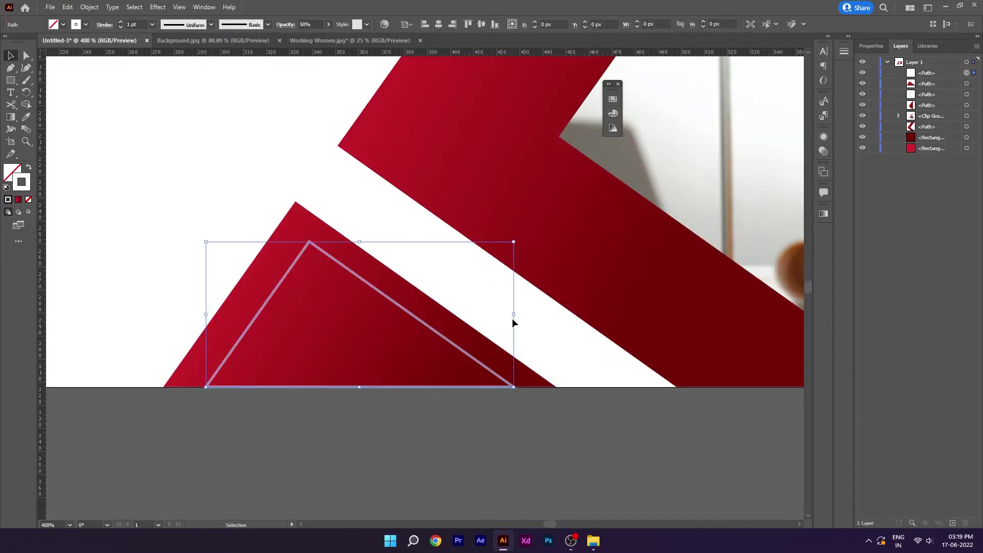
{"action": "left_click_drag", "start_coordinate": [513, 320], "coordinate": [501, 321]}
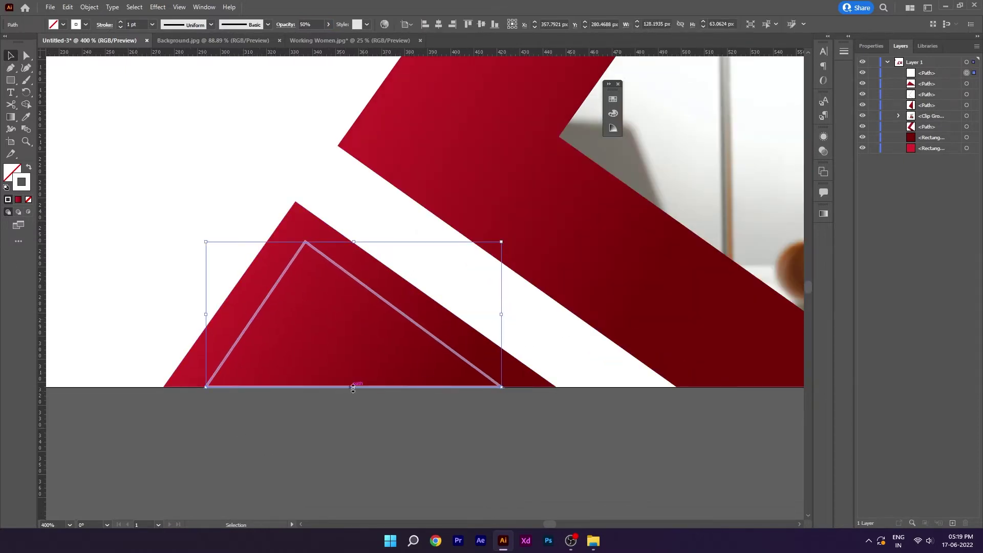
{"action": "left_click_drag", "start_coordinate": [353, 389], "coordinate": [353, 398]}
{"action": "key", "text": "a"}
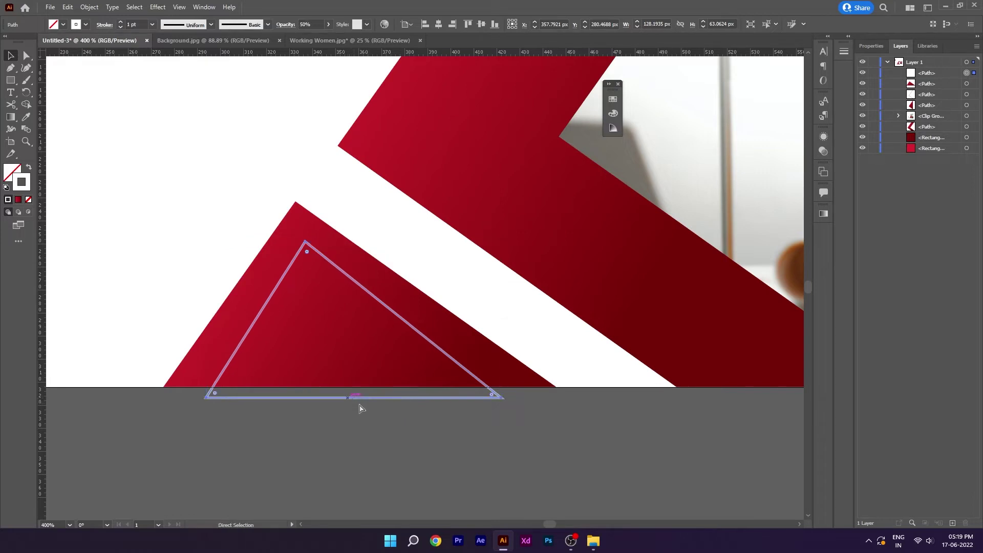
{"action": "key", "text": "v"}
Cut the outline at both lower corners and delete the loose bottom line.
{"action": "left_click", "coordinate": [307, 424]}
{"action": "scroll", "coordinate": [230, 419], "scroll_direction": "up", "scroll_amount": 3}
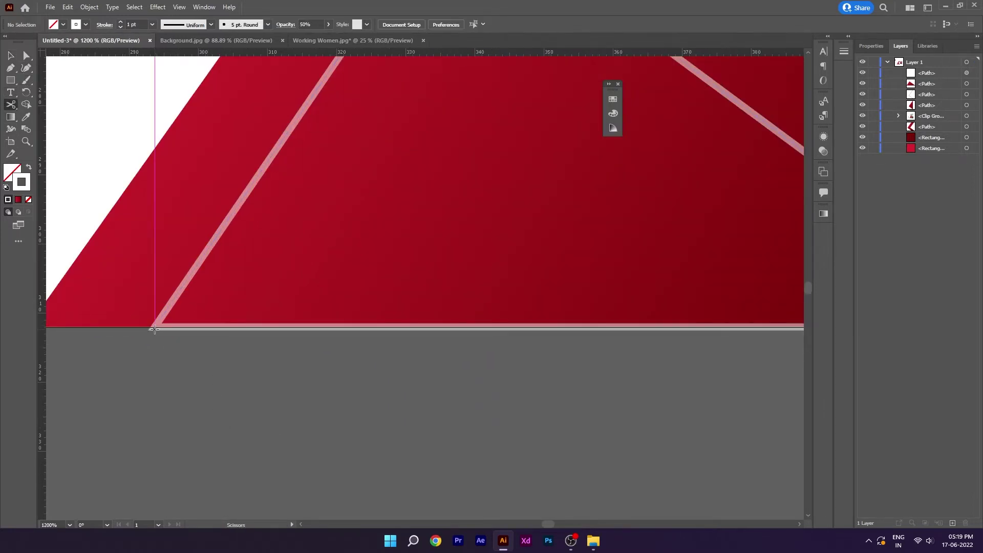
{"action": "left_click", "coordinate": [154, 326]}
{"action": "left_click_drag", "start_coordinate": [617, 389], "coordinate": [335, 443]}
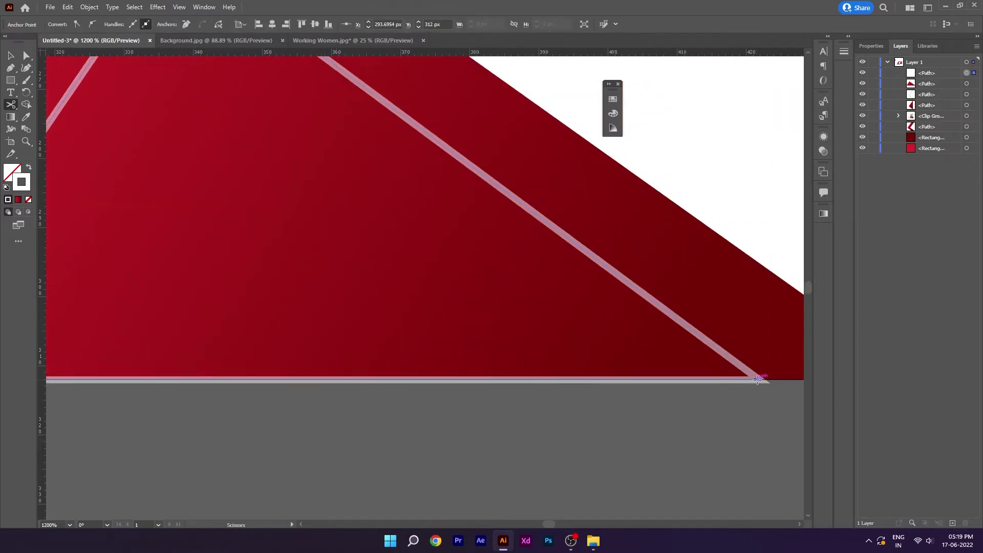
{"action": "left_click", "coordinate": [758, 379]}
{"action": "key", "text": "v"}
{"action": "left_click_drag", "start_coordinate": [521, 380], "coordinate": [518, 418]}
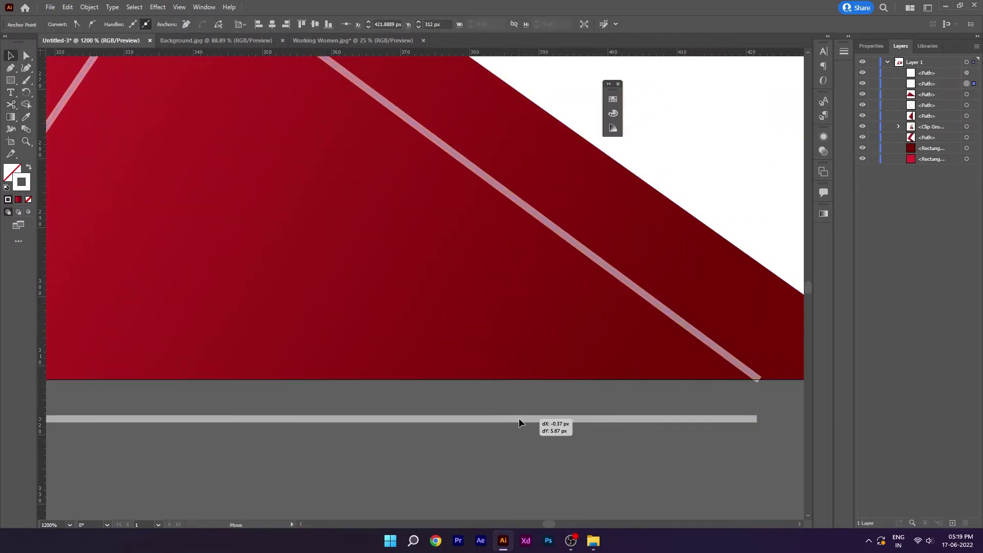
{"action": "key", "text": "Delete"}
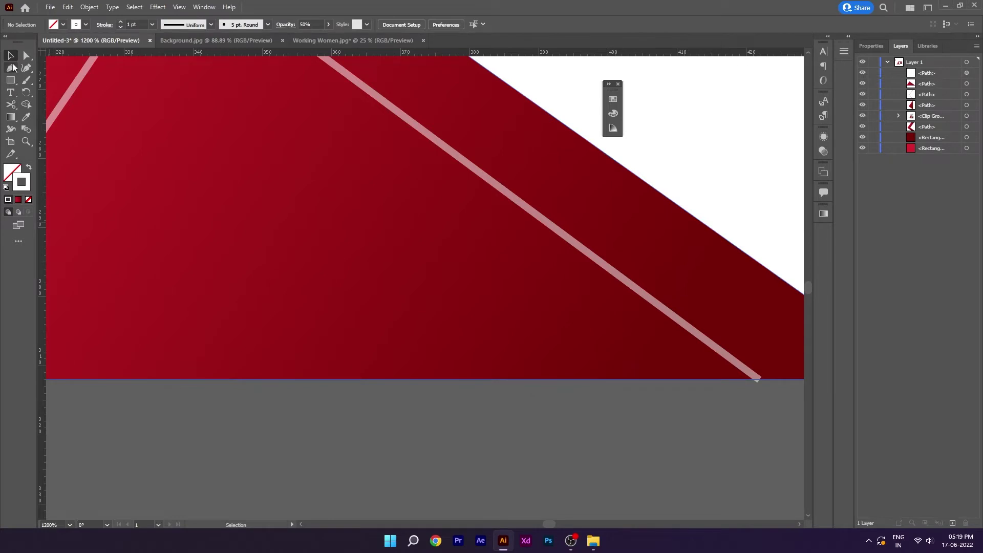
Extend the outline's right end past the artboard edge and fit the banner in view.
{"action": "key", "text": "a"}
{"action": "left_click_drag", "start_coordinate": [712, 411], "coordinate": [530, 429]}
{"action": "left_click_drag", "start_coordinate": [575, 398], "coordinate": [591, 407]}
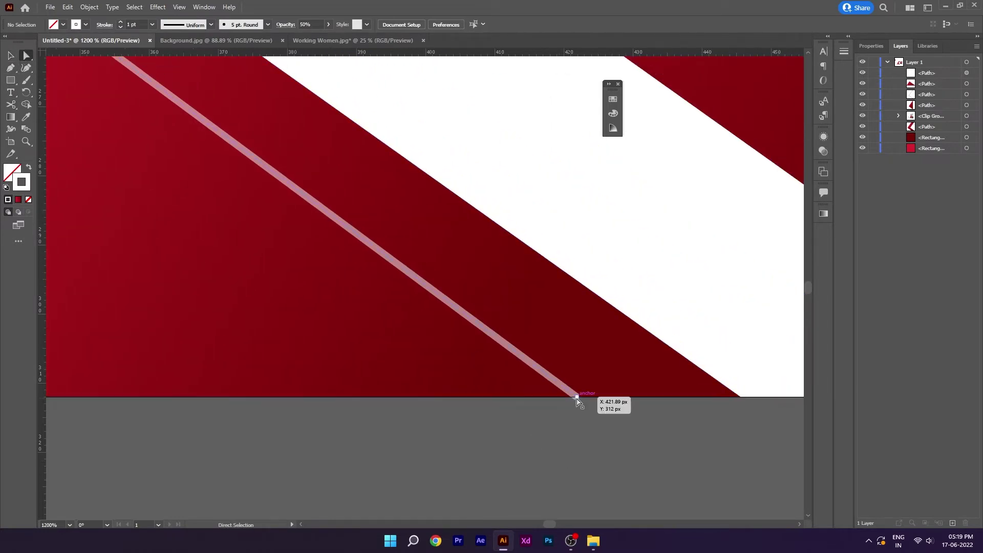
{"action": "scroll", "coordinate": [410, 430], "scroll_direction": "left", "scroll_amount": 10}
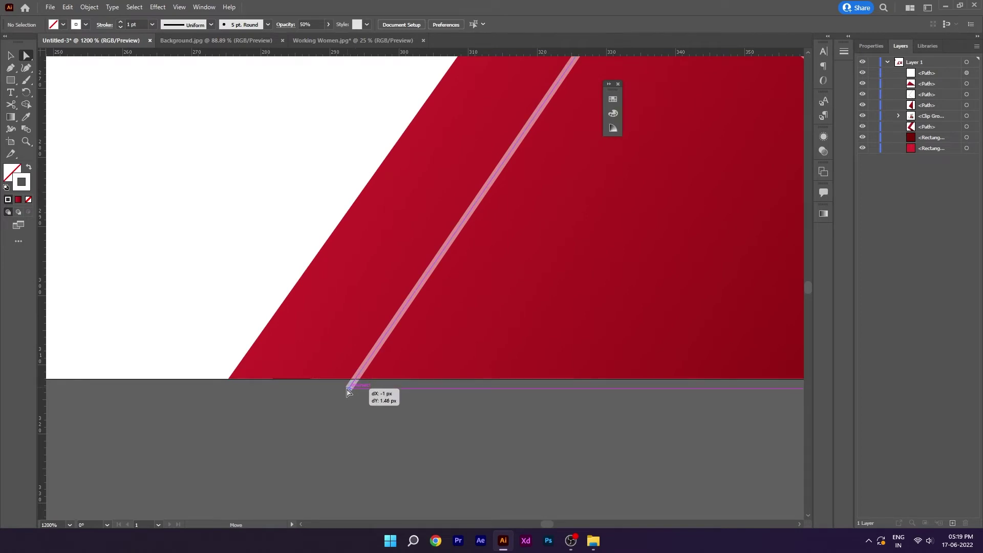
{"action": "scroll", "coordinate": [391, 445], "scroll_direction": "down", "scroll_amount": 3}
{"action": "scroll", "coordinate": [393, 445], "scroll_direction": "down", "scroll_amount": 1}
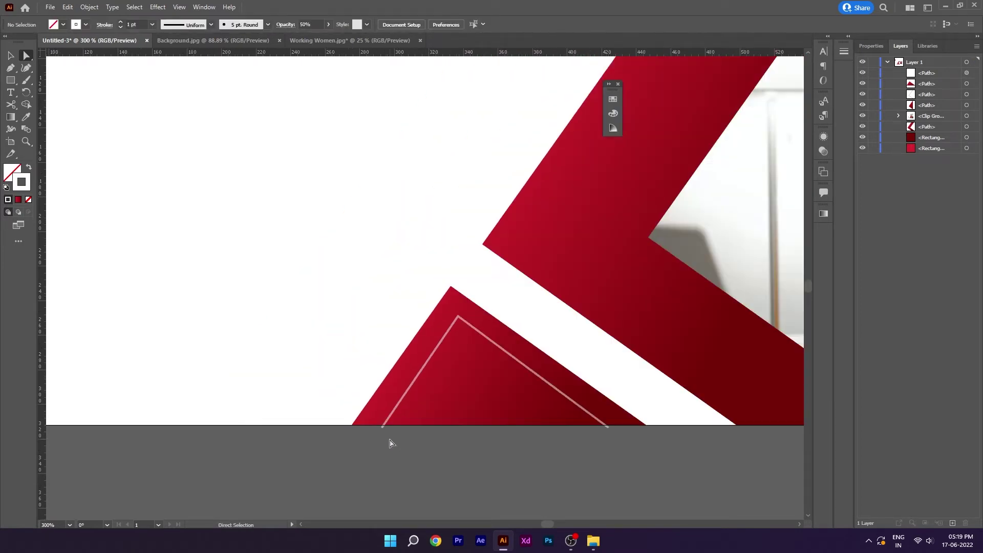
{"action": "scroll", "coordinate": [402, 439], "scroll_direction": "down", "scroll_amount": 3}
{"action": "scroll", "coordinate": [470, 419], "scroll_direction": "down", "scroll_amount": 2}
{"action": "scroll", "coordinate": [469, 419], "scroll_direction": "right", "scroll_amount": 2}
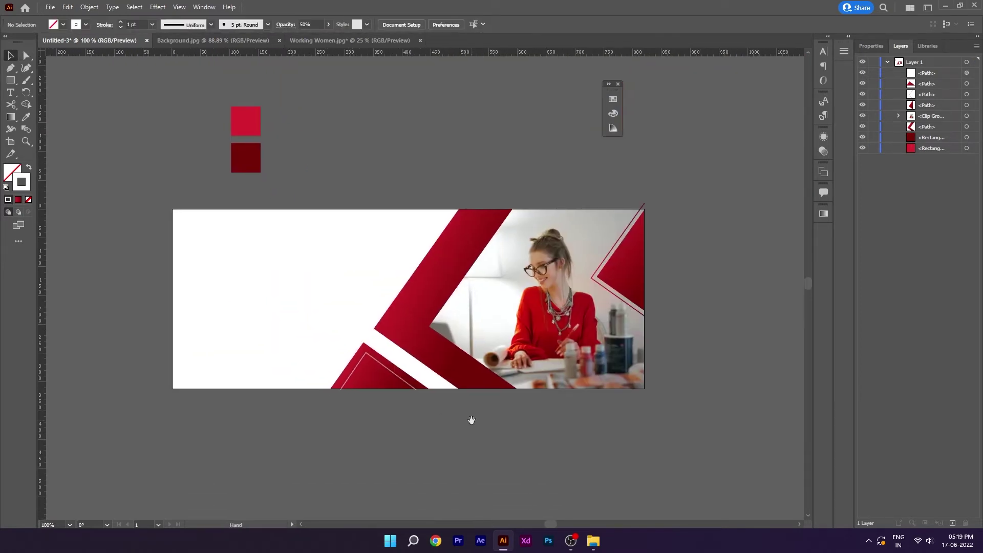
{"action": "key", "text": "ctrl+0"}
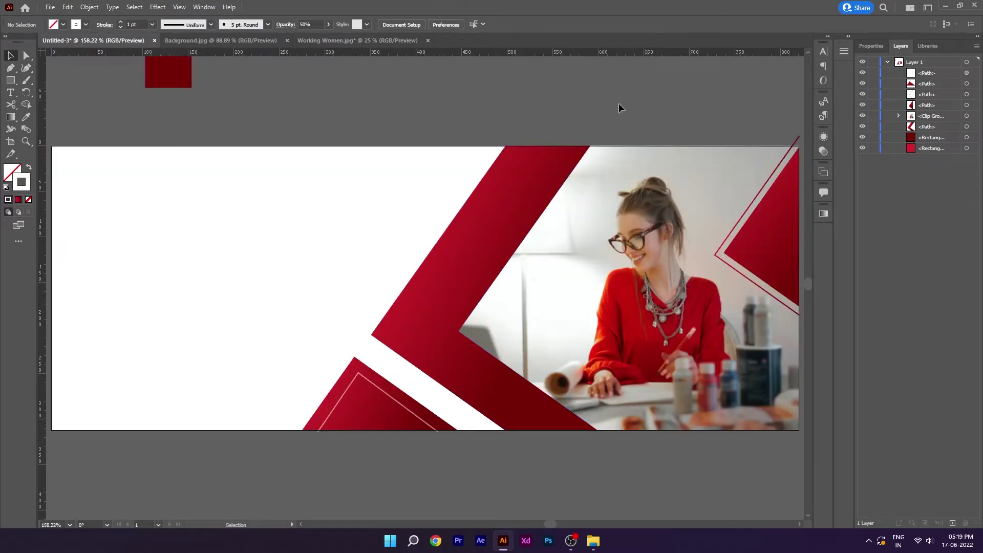
Lock the large red chevron in Layers and place a first Pen anchor on its top edge.
{"action": "left_click", "coordinate": [523, 156]}
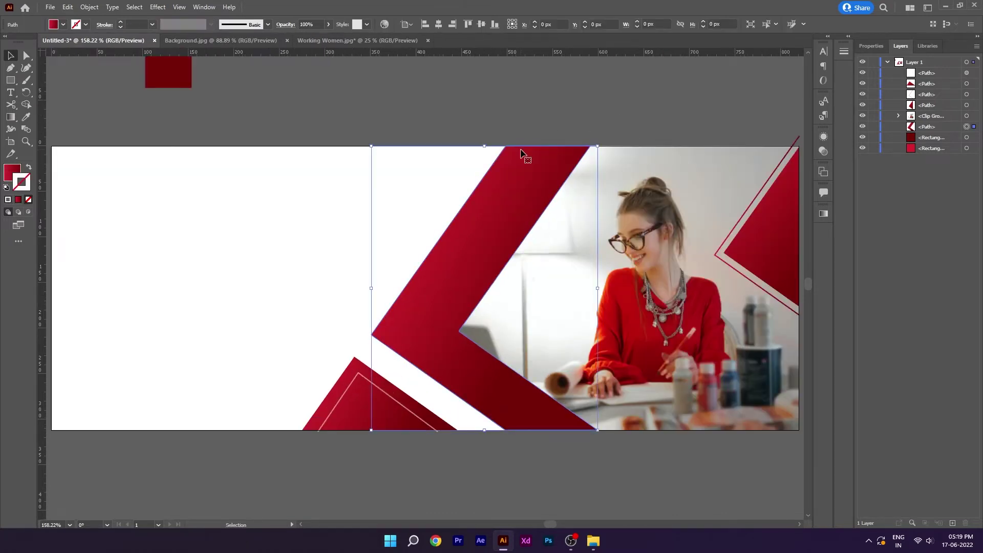
{"action": "left_click", "coordinate": [873, 127]}
{"action": "left_click_drag", "start_coordinate": [621, 117], "coordinate": [577, 113]}
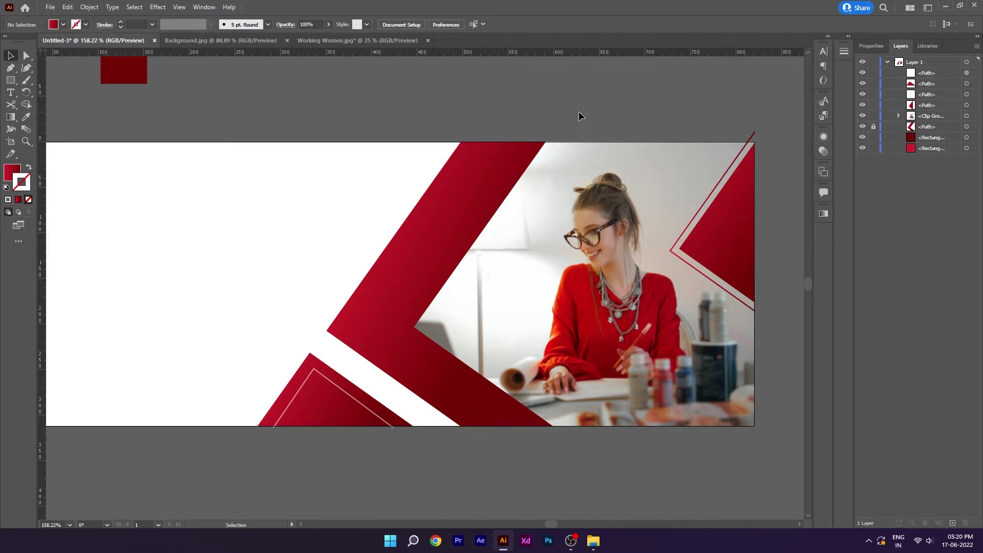
{"action": "key", "text": "p"}
{"action": "left_click", "coordinate": [500, 142]}
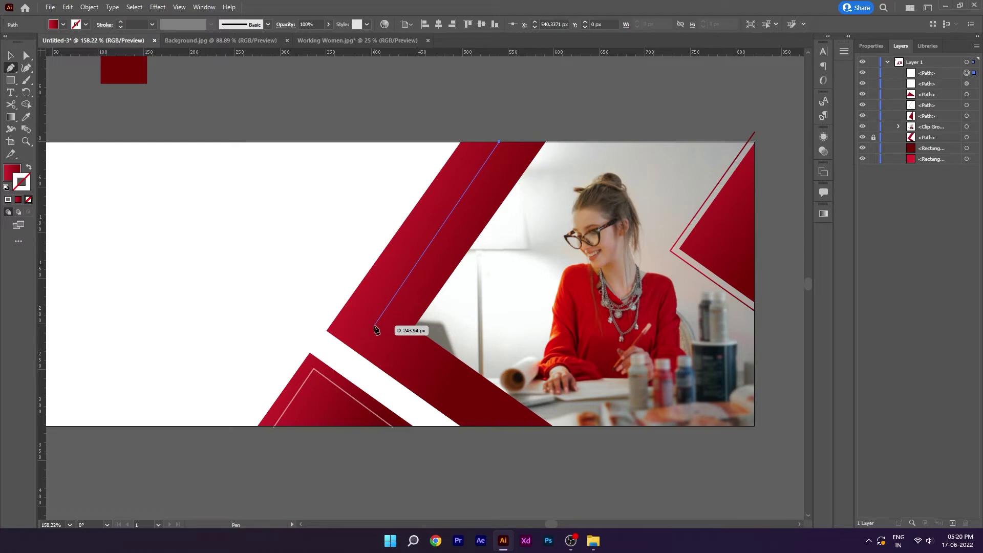
Finish the line with anchors at the chevron's inner bend and the banner's bottom edge.
{"action": "left_click", "coordinate": [375, 326]}
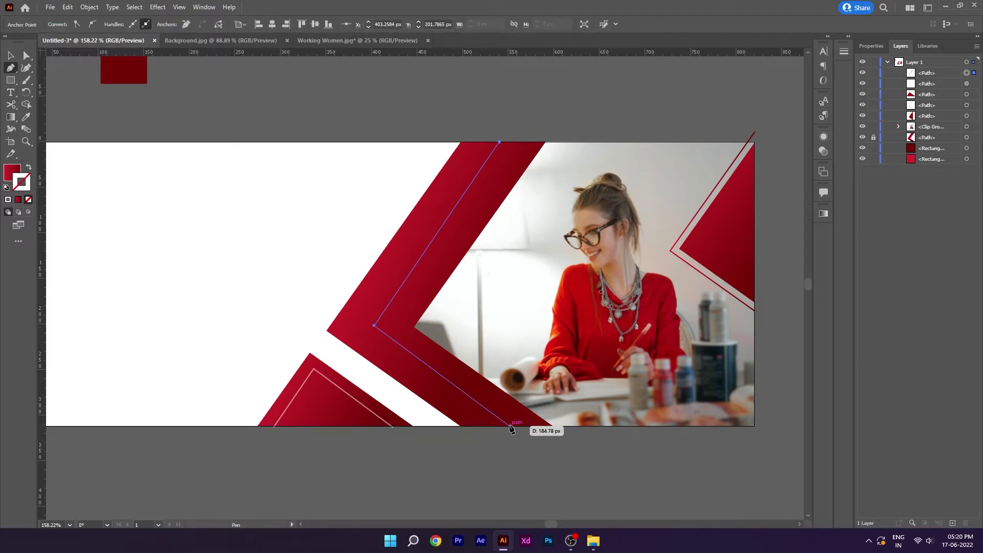
{"action": "left_click", "coordinate": [510, 427]}
{"action": "key", "text": "v"}
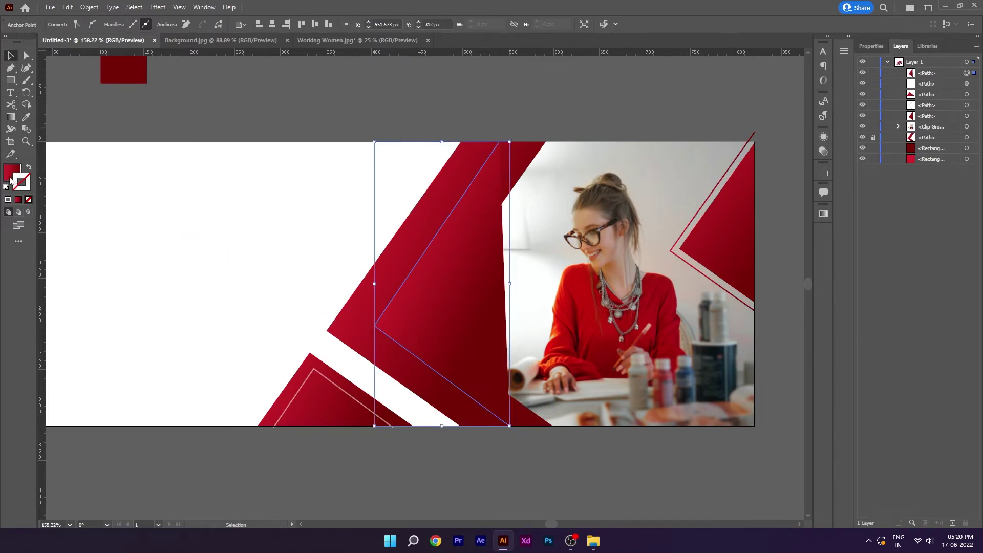
Give the line no fill, a solid white stroke and 50% opacity.
{"action": "left_click", "coordinate": [7, 199]}
{"action": "left_click", "coordinate": [18, 200]}
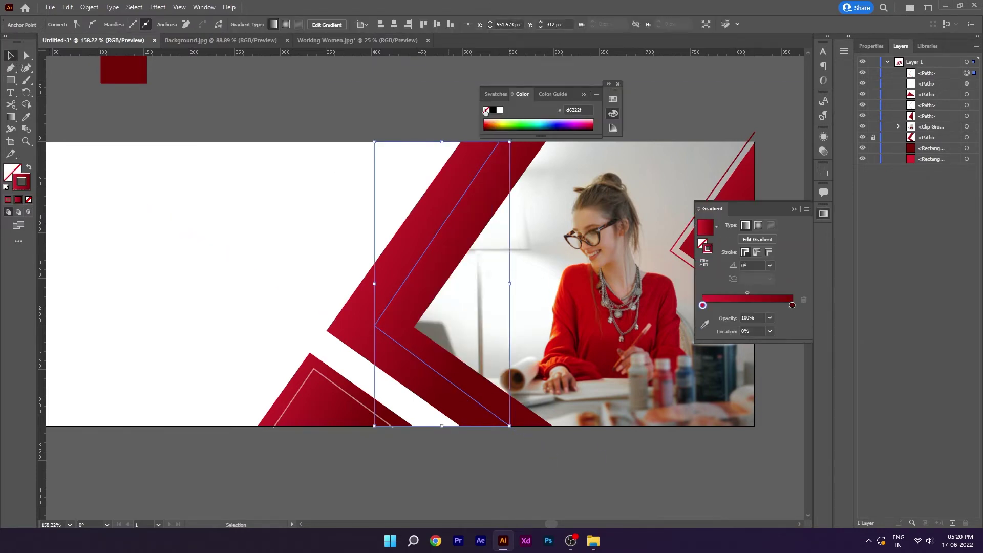
{"action": "left_click", "coordinate": [500, 110]}
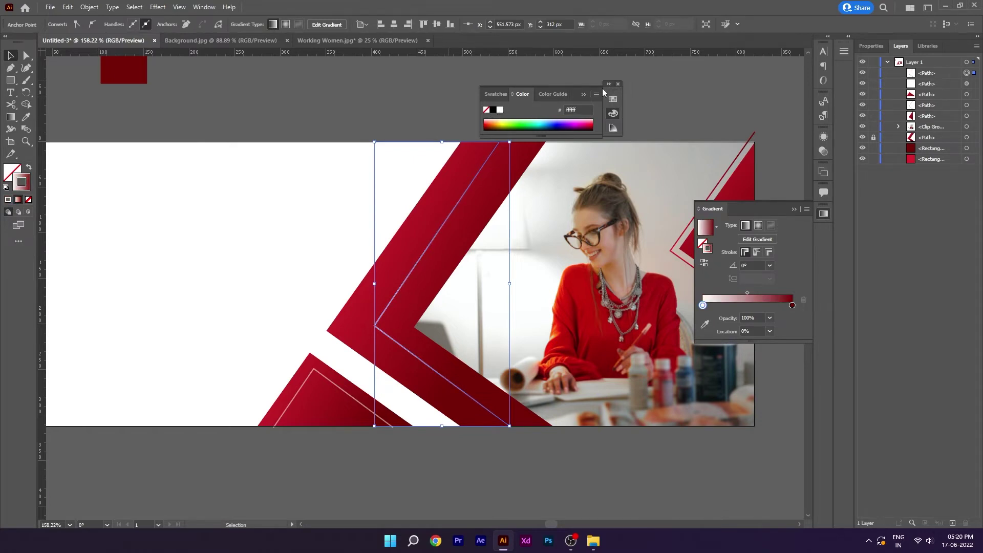
{"action": "left_click", "coordinate": [618, 84]}
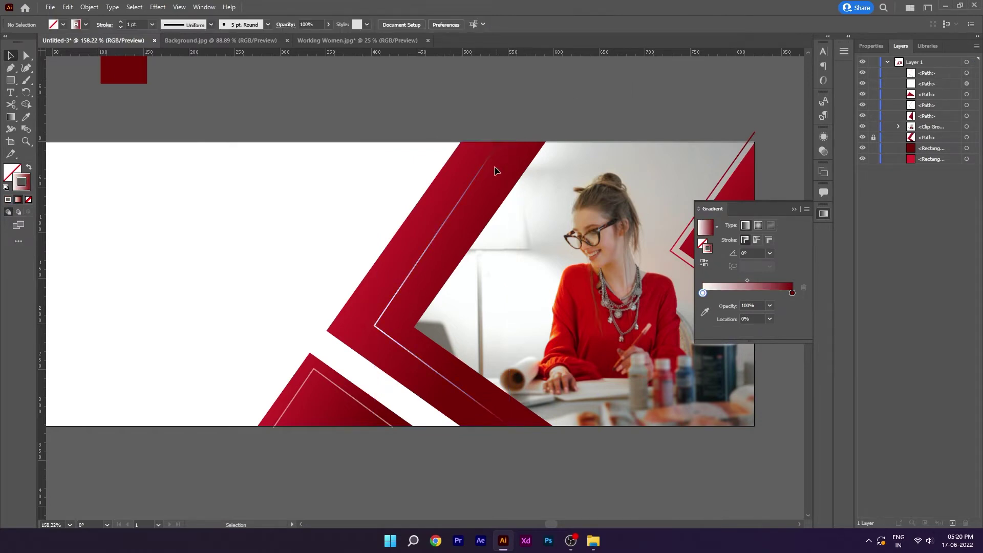
{"action": "left_click", "coordinate": [8, 200]}
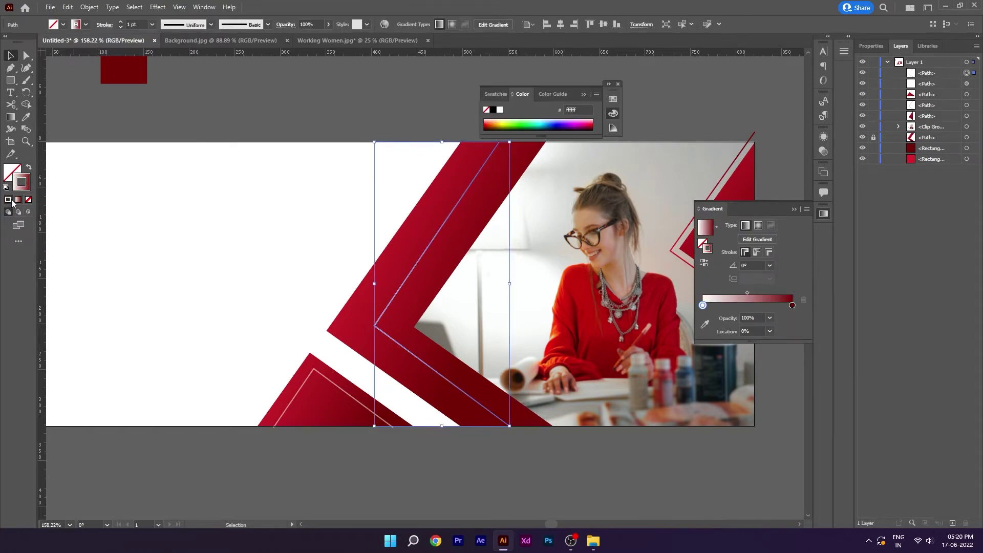
{"action": "left_click", "coordinate": [618, 84]}
{"action": "type", "text": "50"}
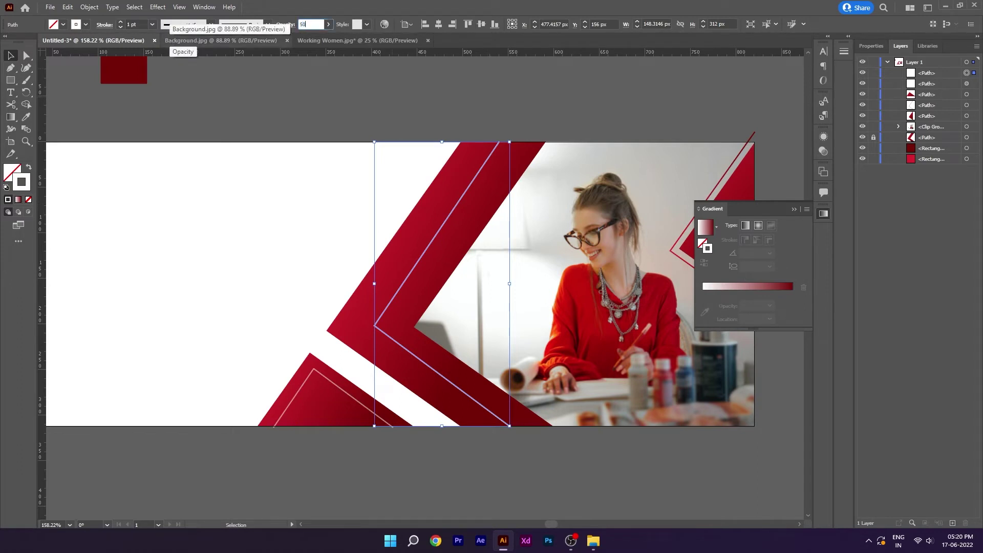
{"action": "key", "text": "Return"}
Deselect the line and close the colour and gradient panels.
{"action": "left_click", "coordinate": [438, 119]}
{"action": "scroll", "coordinate": [563, 154], "scroll_direction": "down", "scroll_amount": 1}
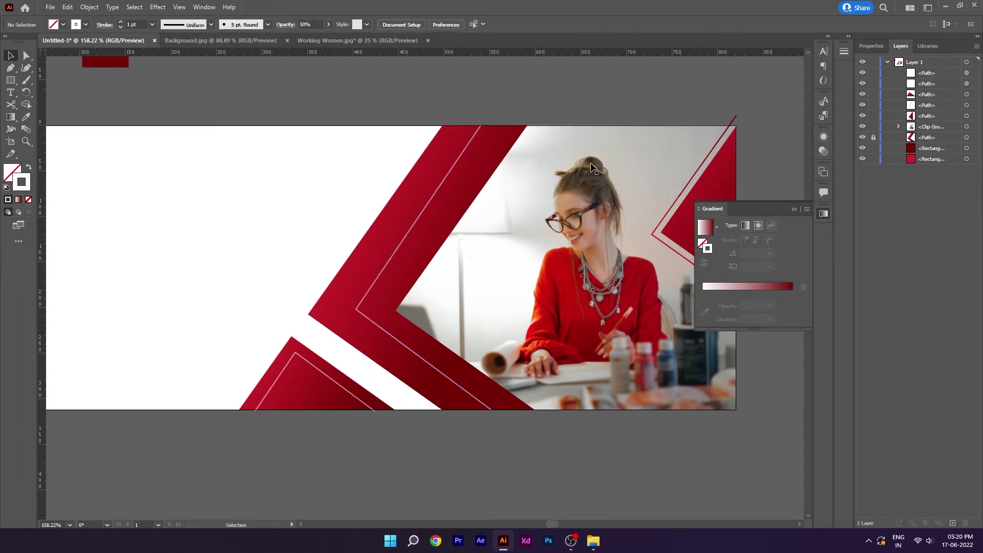
{"action": "left_click", "coordinate": [796, 209]}
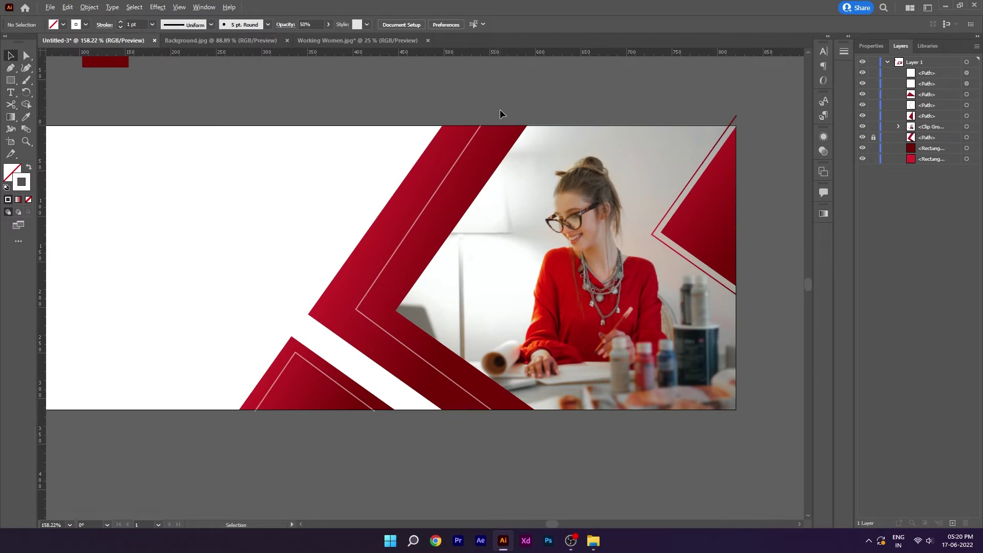
{"action": "scroll", "coordinate": [497, 109], "scroll_direction": "up", "scroll_amount": 4}
{"action": "left_click", "coordinate": [26, 55]}
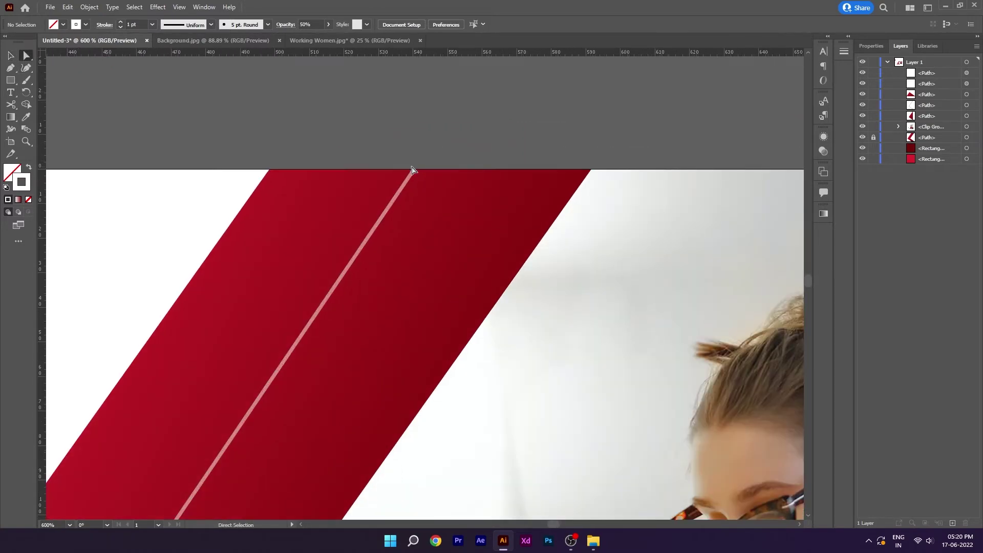
Drag the faint line's top and bottom endpoints past the artboard edges, then refit the banner.
{"action": "left_click_drag", "start_coordinate": [413, 170], "coordinate": [426, 162]}
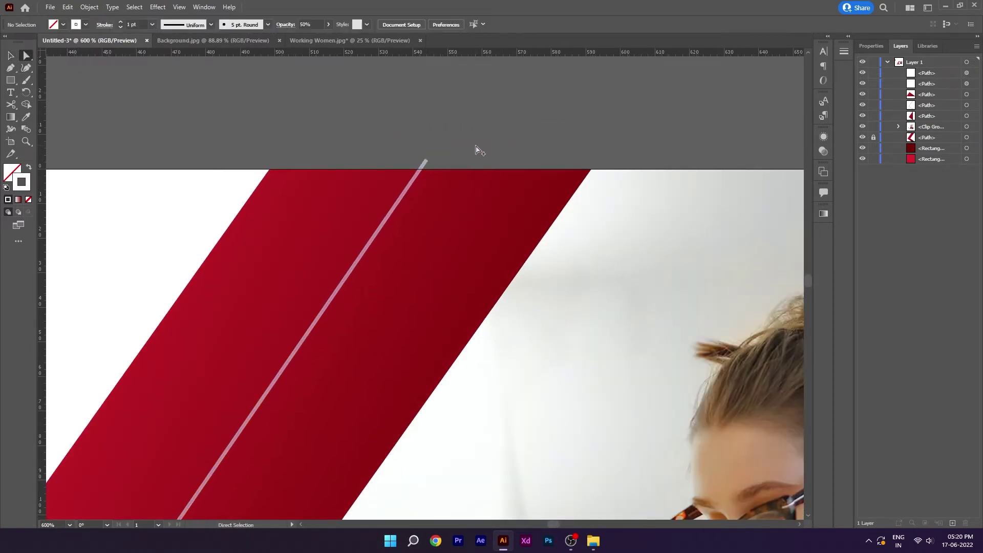
{"action": "key", "text": "ctrl+0"}
{"action": "scroll", "coordinate": [511, 278], "scroll_direction": "down", "scroll_amount": 3}
{"action": "scroll", "coordinate": [467, 422], "scroll_direction": "up", "scroll_amount": 5}
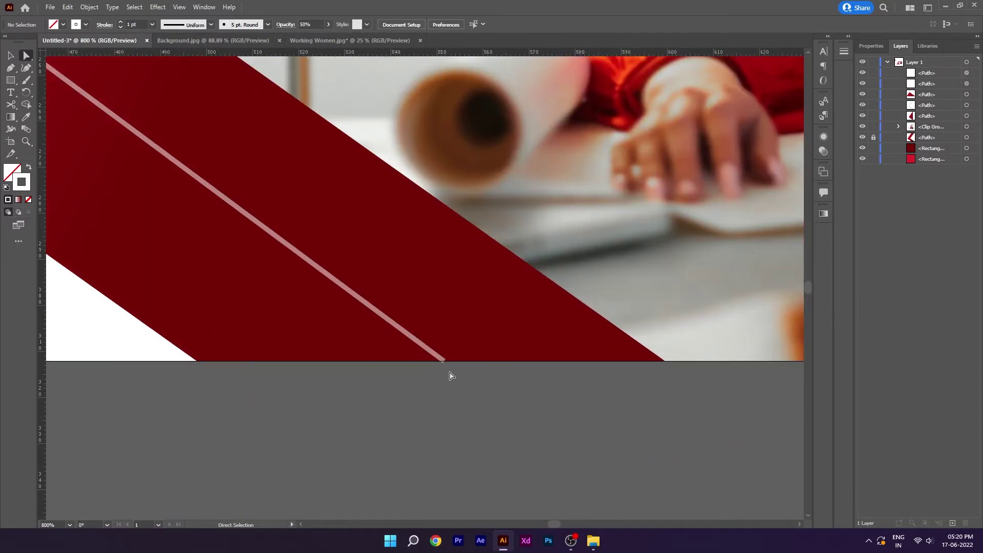
{"action": "left_click_drag", "start_coordinate": [444, 361], "coordinate": [452, 369]}
{"action": "scroll", "coordinate": [550, 453], "scroll_direction": "down", "scroll_amount": 3, "text": "alt"}
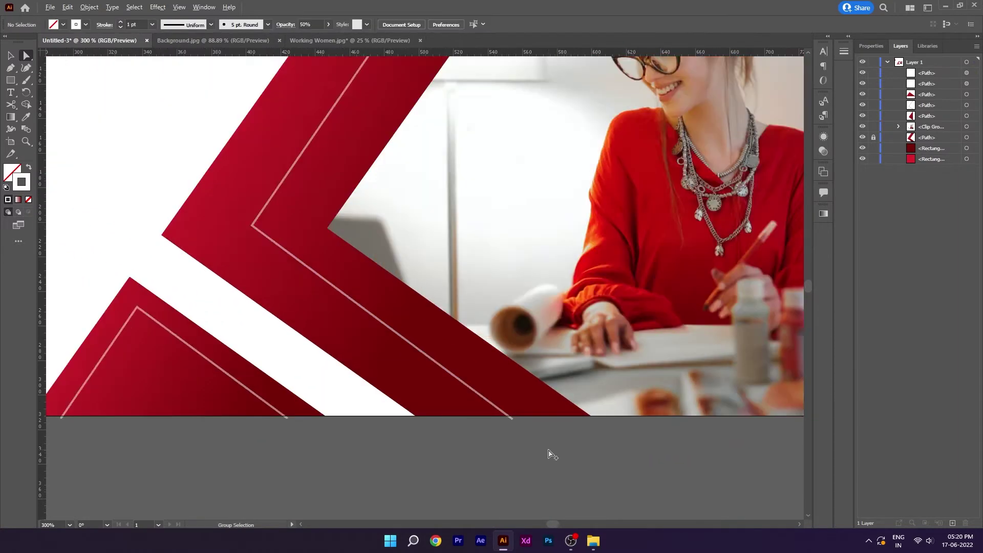
{"action": "scroll", "coordinate": [552, 455], "scroll_direction": "down", "scroll_amount": 1, "text": "alt"}
{"action": "scroll", "coordinate": [550, 455], "scroll_direction": "down", "scroll_amount": 1, "text": "alt"}
{"action": "left_click_drag", "start_coordinate": [548, 454], "coordinate": [553, 432]}
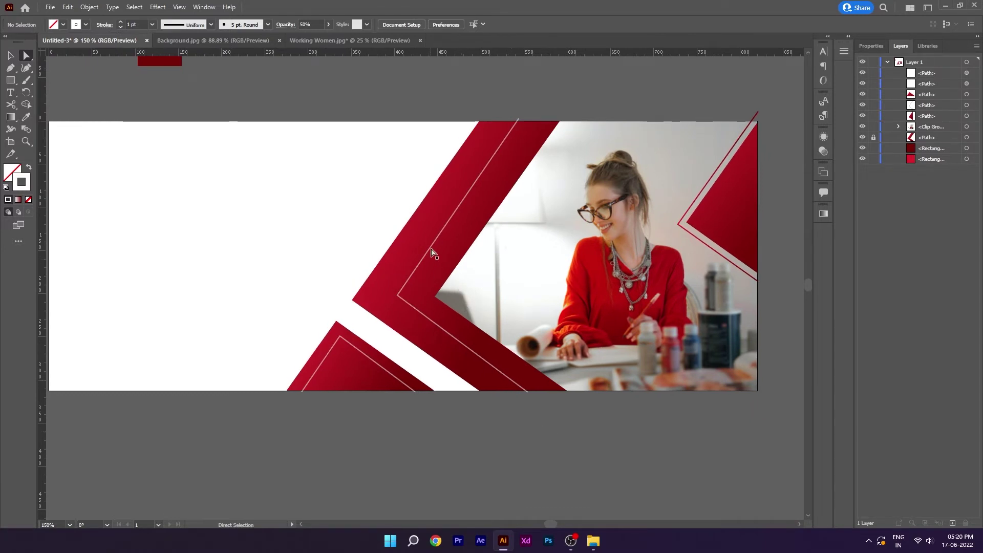
Duplicate the thin diagonal line and nudge the copy right with Shift+Right twice.
{"action": "key", "text": "v"}
{"action": "left_click", "coordinate": [486, 170]}
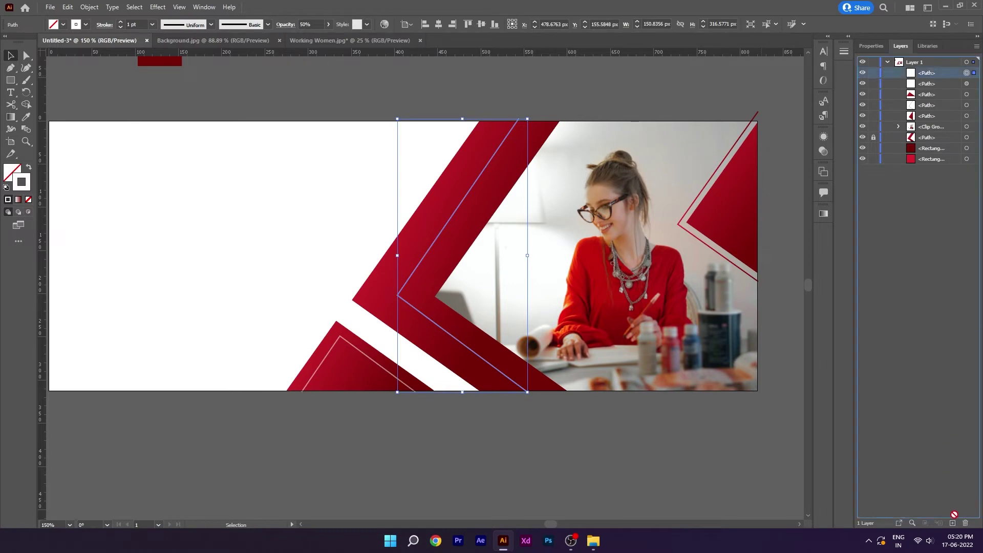
{"action": "left_click_drag", "start_coordinate": [954, 515], "coordinate": [952, 523]}
{"action": "left_click_drag", "start_coordinate": [666, 472], "coordinate": [531, 463]}
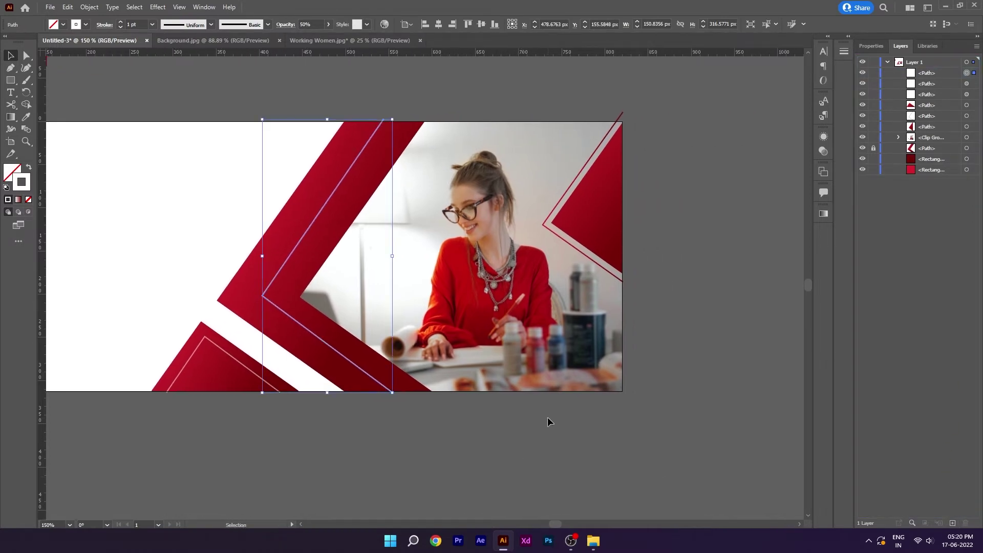
{"action": "key", "text": "shift+Right"}
{"action": "key", "text": "shift+Right"}
{"action": "key", "text": "shift+Right"}
{"action": "key", "text": "shift+Right"}
{"action": "key", "text": "shift+Right"}
{"action": "key", "text": "shift+Right"}
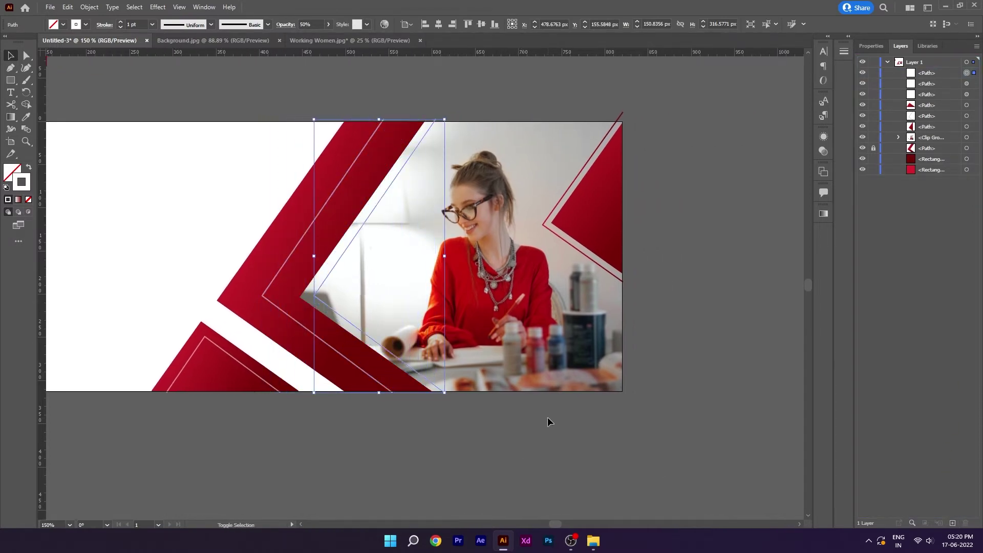
{"action": "key", "text": "shift+Right"}
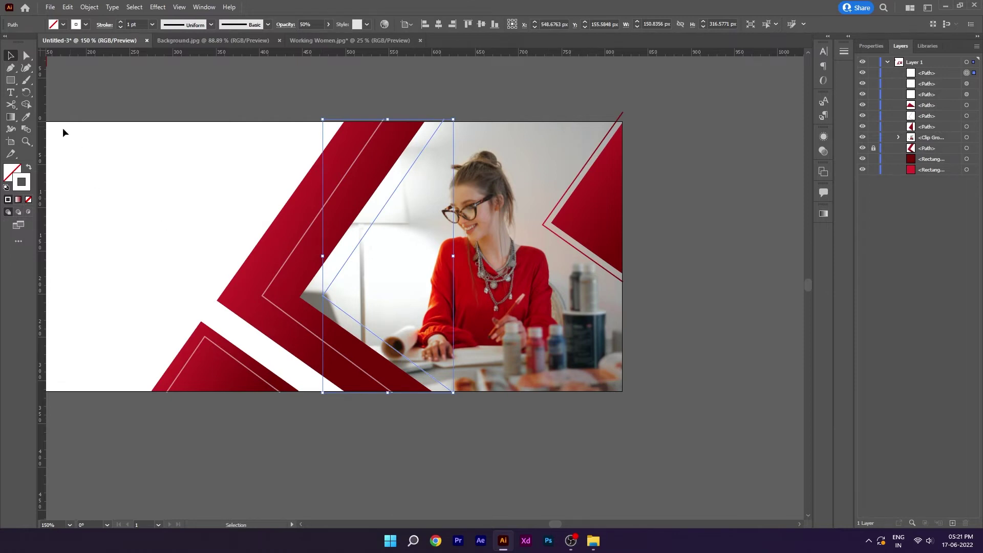
Sample the band's red gradient onto the copy and swap it to the stroke.
{"action": "key", "text": "i"}
{"action": "left_click", "coordinate": [302, 187]}
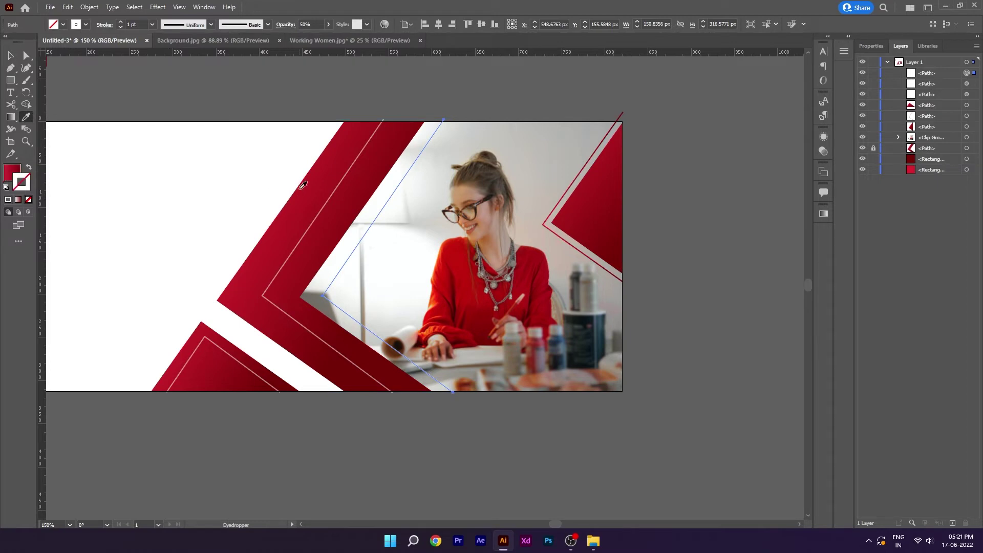
{"action": "left_click", "coordinate": [11, 58]}
{"action": "left_click", "coordinate": [14, 184]}
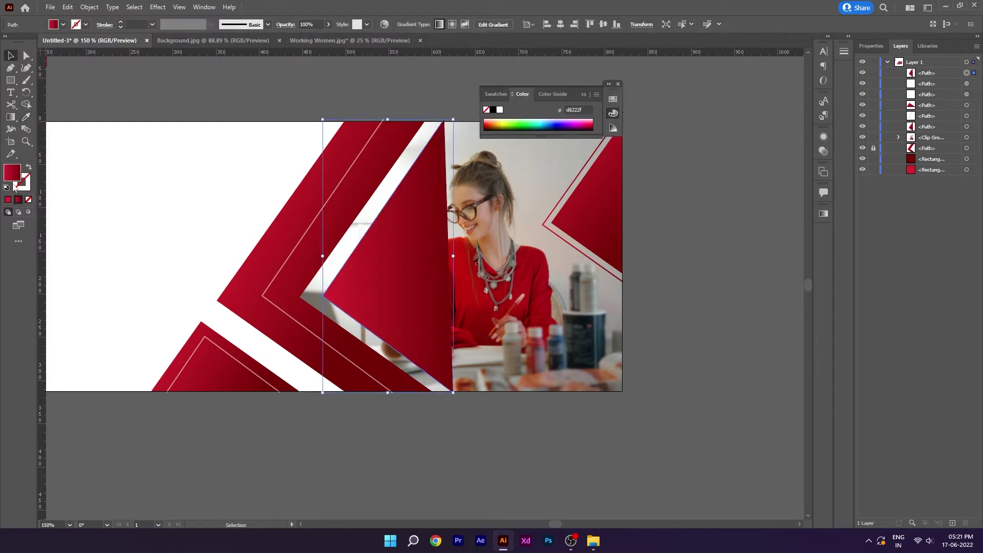
{"action": "left_click", "coordinate": [29, 200]}
{"action": "key", "text": "x"}
Close the colour and gradient settings and recentre the banner.
{"action": "left_click", "coordinate": [18, 199]}
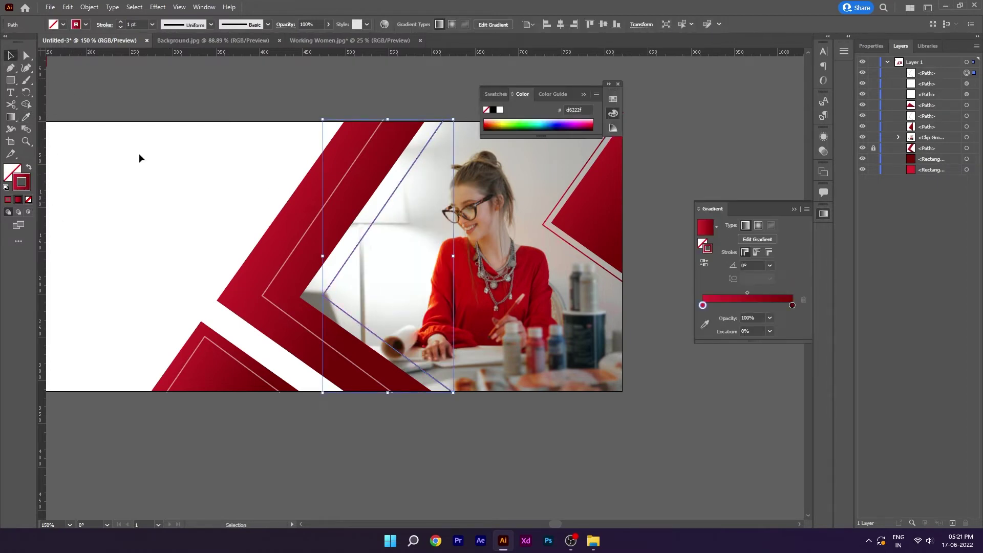
{"action": "left_click", "coordinate": [618, 84]}
{"action": "left_click", "coordinate": [647, 104]}
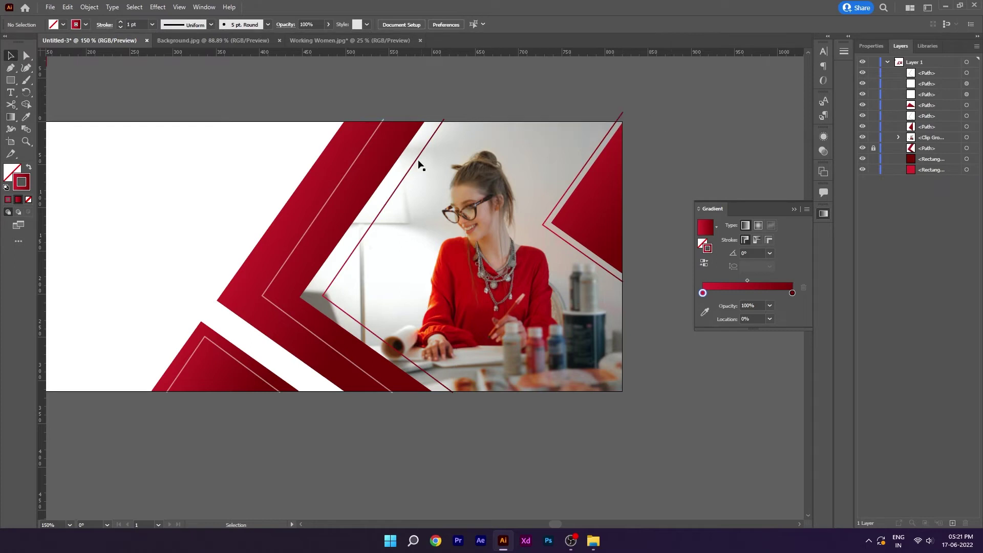
{"action": "left_click_drag", "start_coordinate": [443, 154], "coordinate": [474, 145]}
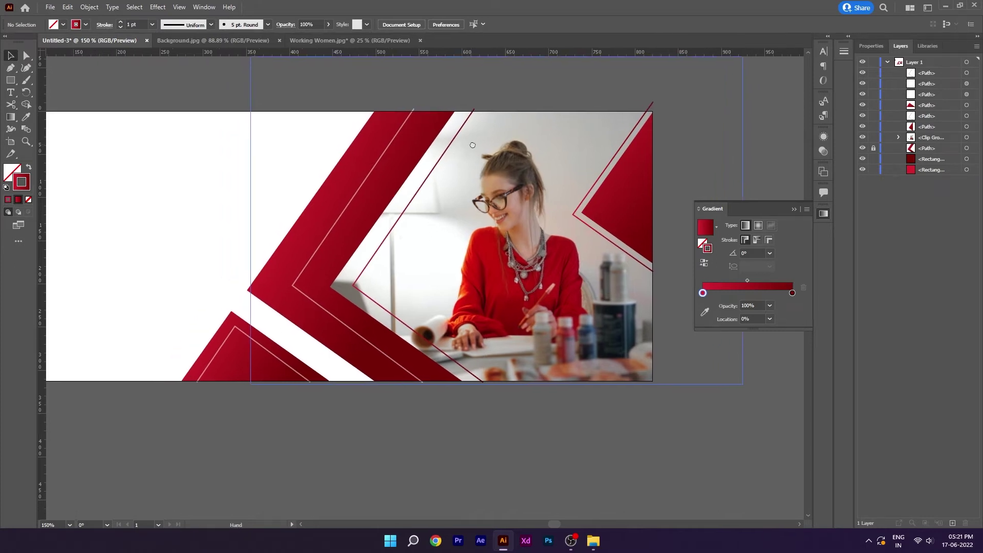
{"action": "left_click", "coordinate": [794, 209]}
{"action": "left_click_drag", "start_coordinate": [435, 434], "coordinate": [546, 451]}
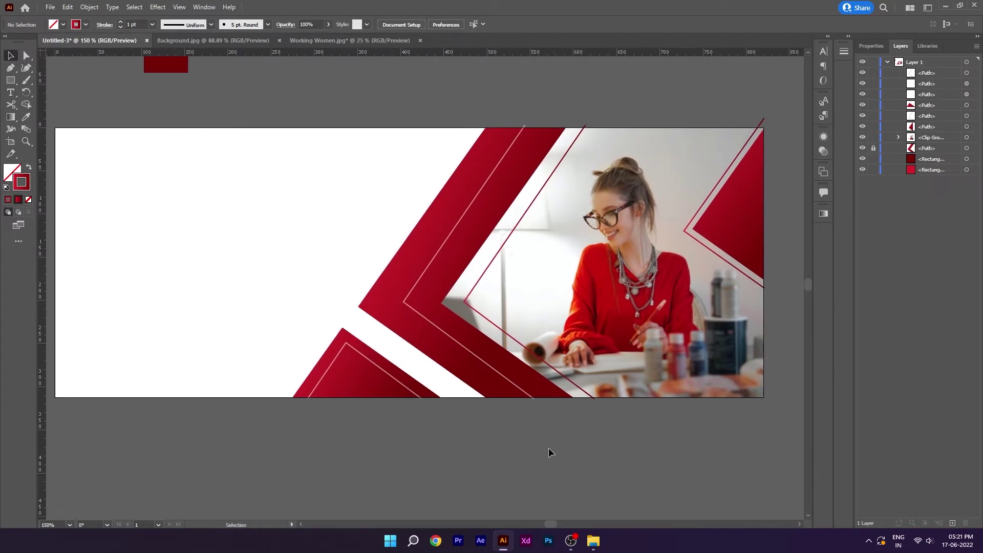
Draw a 3-sided polygon with radius 1 in the white area and set its stroke to None.
{"action": "left_click", "coordinate": [11, 81]}
{"action": "left_click", "coordinate": [178, 201]}
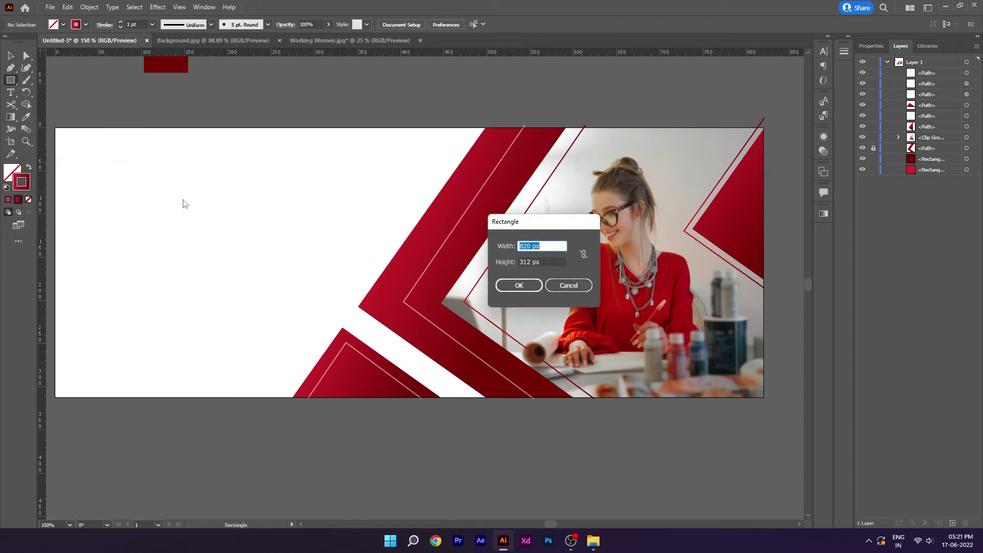
{"action": "left_click", "coordinate": [567, 287]}
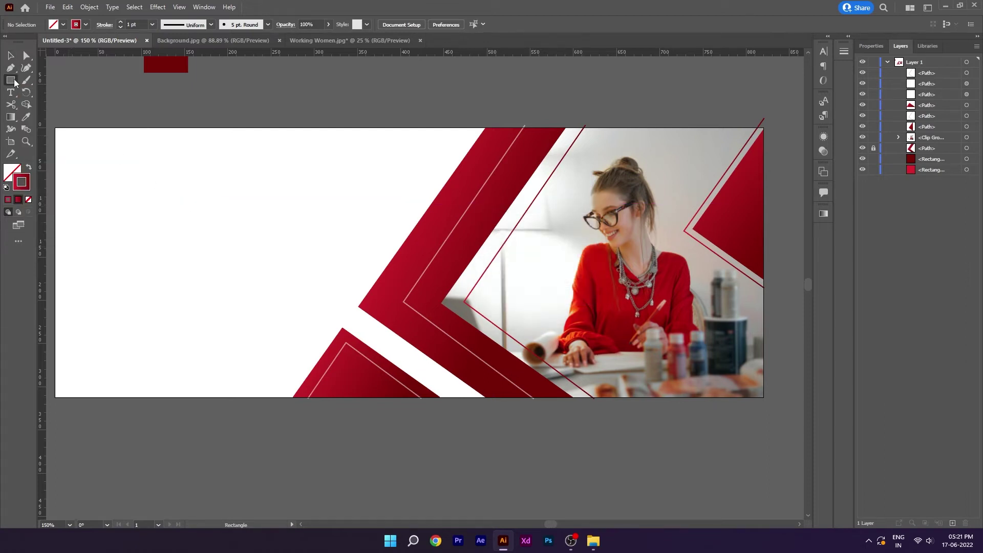
{"action": "left_click", "coordinate": [11, 80]}
{"action": "left_click", "coordinate": [60, 107]}
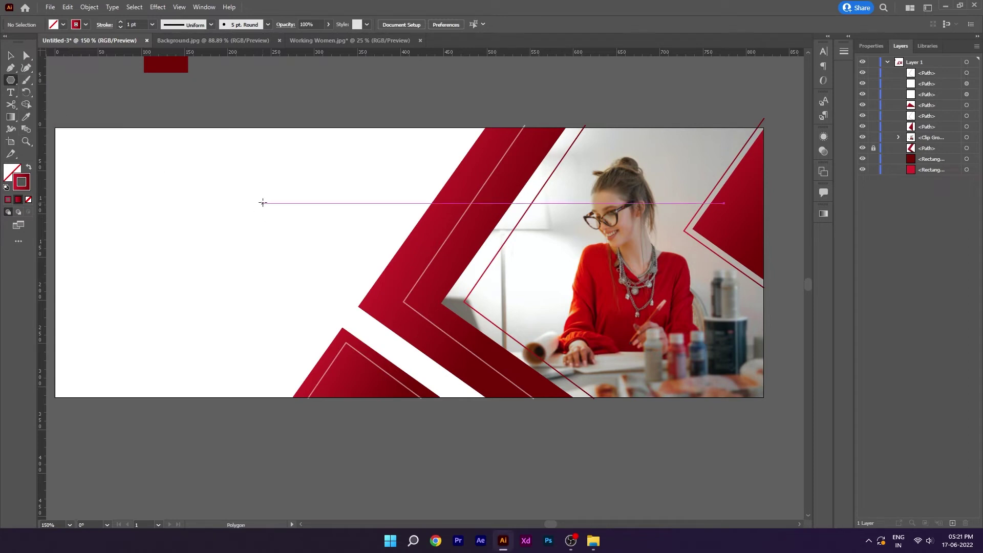
{"action": "left_click", "coordinate": [262, 203]}
{"action": "left_click_drag", "start_coordinate": [481, 220], "coordinate": [308, 225]}
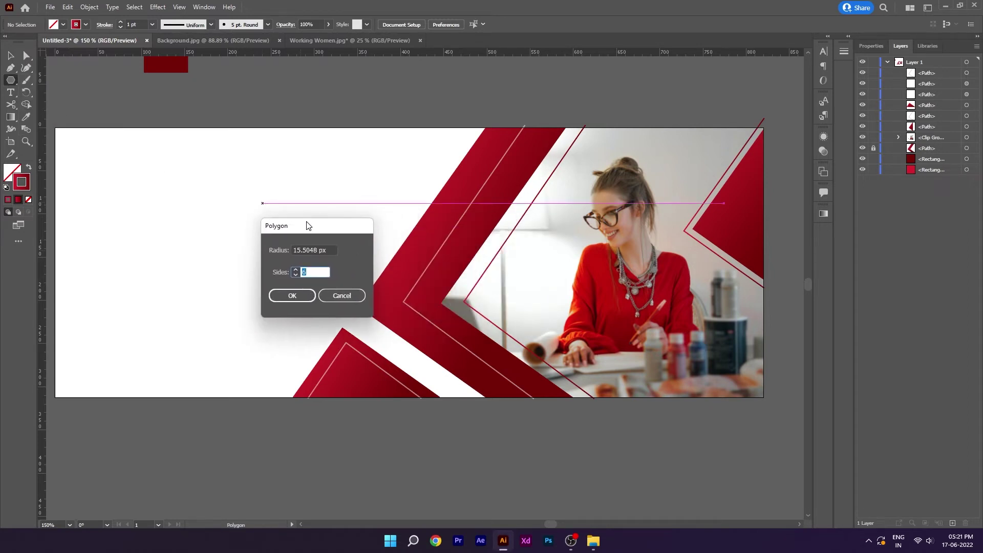
{"action": "type", "text": "3"}
{"action": "key", "text": "Tab"}
{"action": "type", "text": "1"}
{"action": "key", "text": "Return"}
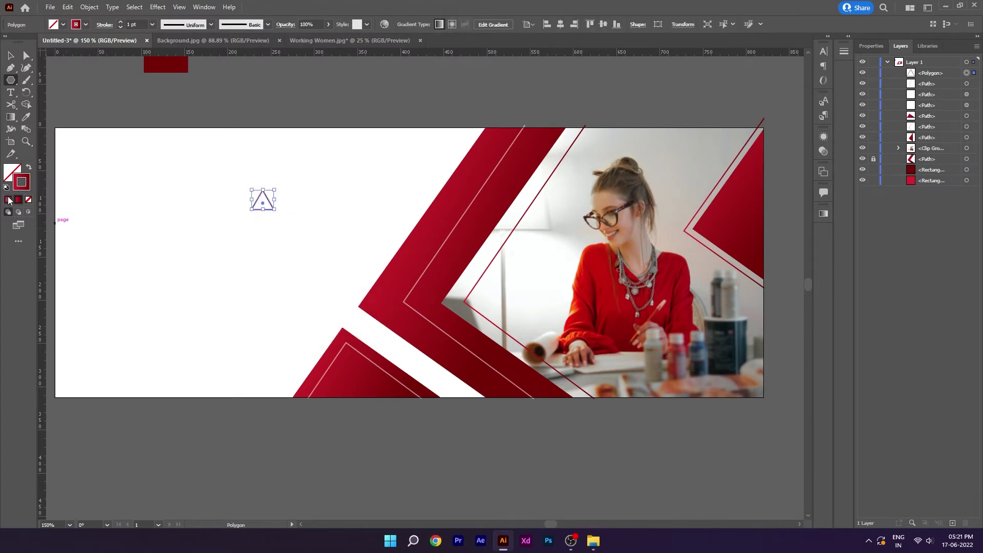
{"action": "left_click", "coordinate": [28, 199]}
Fill the small triangle with the red gradient.
{"action": "left_click", "coordinate": [8, 169]}
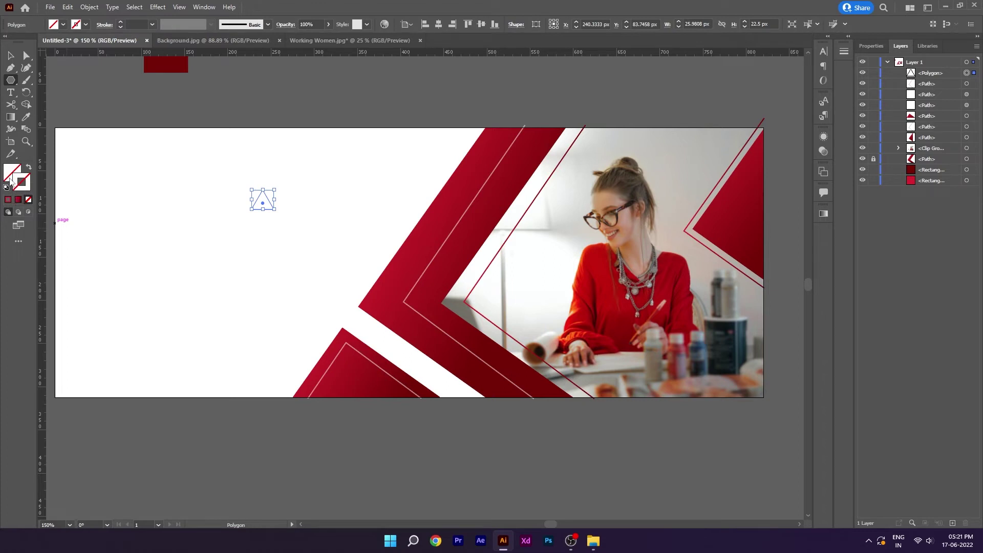
{"action": "left_click", "coordinate": [7, 200]}
{"action": "left_click", "coordinate": [11, 55]}
{"action": "left_click_drag", "start_coordinate": [238, 128], "coordinate": [300, 169]}
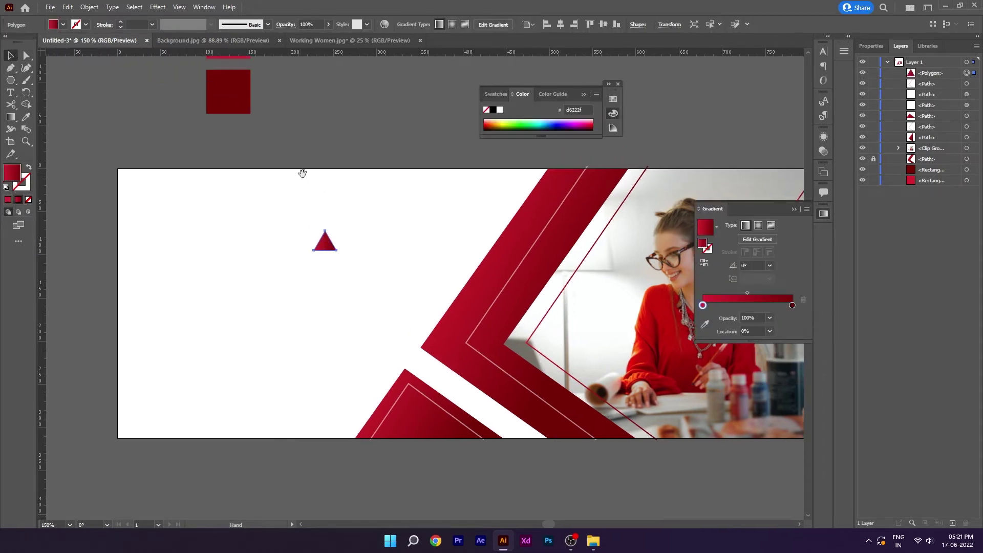
{"action": "left_click", "coordinate": [619, 83]}
{"action": "left_click", "coordinate": [808, 205]}
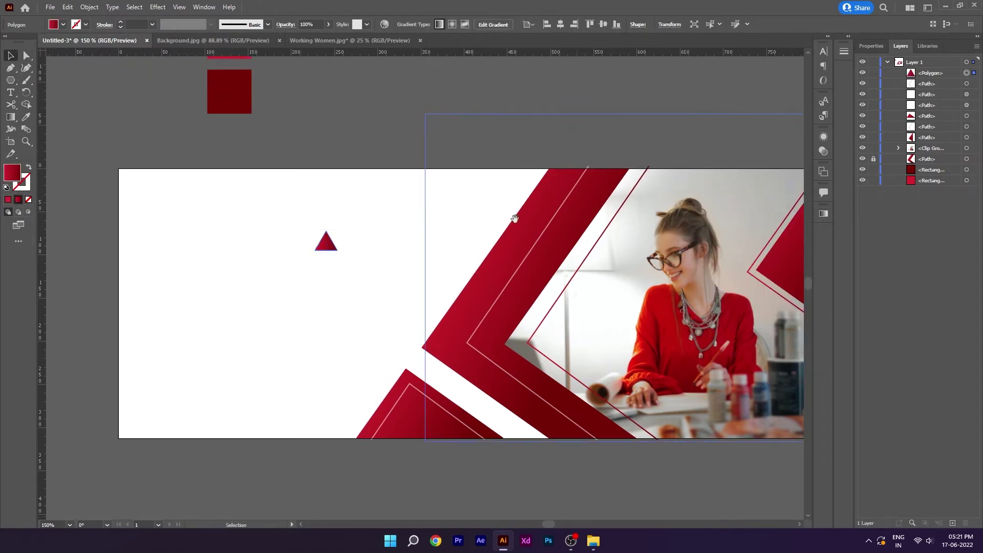
Move the triangle near the banner's top-left corner and rotate it to point left.
{"action": "left_click_drag", "start_coordinate": [512, 215], "coordinate": [574, 226]}
{"action": "mouse_move", "coordinate": [368, 261]}
{"action": "left_mouse_down"}
{"action": "mouse_move", "coordinate": [239, 235]}
{"action": "mouse_move", "coordinate": [212, 218]}
{"action": "left_mouse_up"}
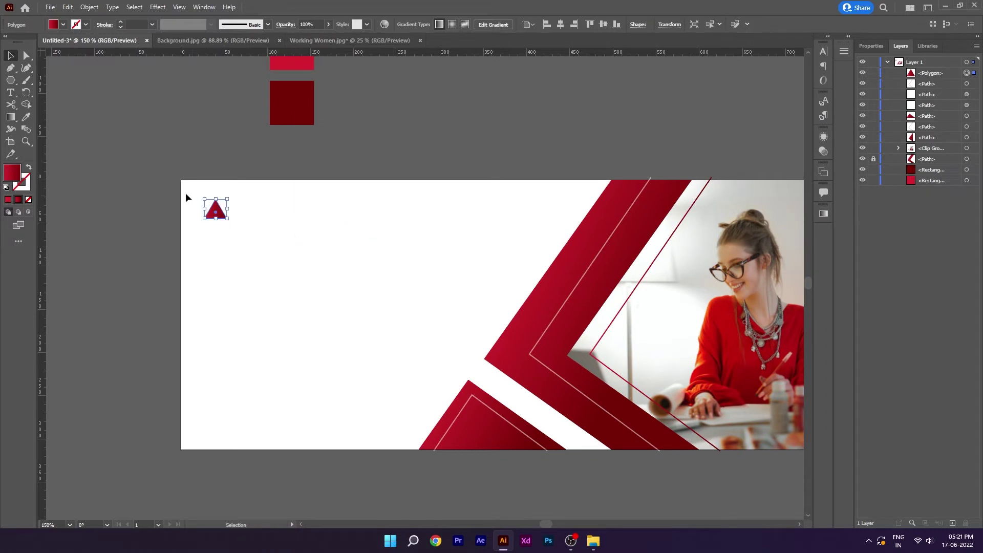
{"action": "scroll", "coordinate": [179, 179], "scroll_direction": "up", "scroll_amount": 2}
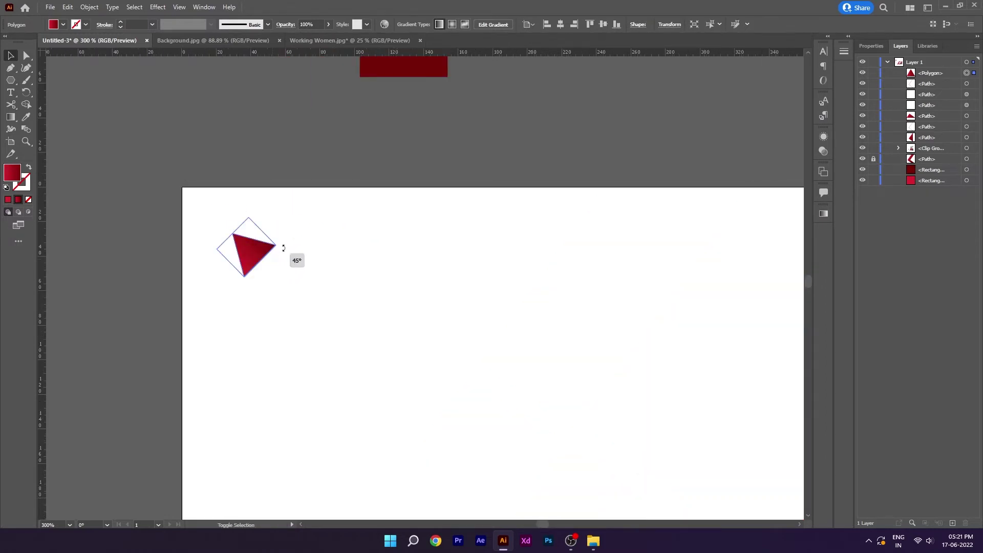
{"action": "mouse_move", "coordinate": [276, 267]}
{"action": "left_mouse_down"}
{"action": "mouse_move", "coordinate": [272, 226]}
{"action": "mouse_move", "coordinate": [249, 243]}
{"action": "mouse_move", "coordinate": [275, 248]}
{"action": "left_mouse_up"}
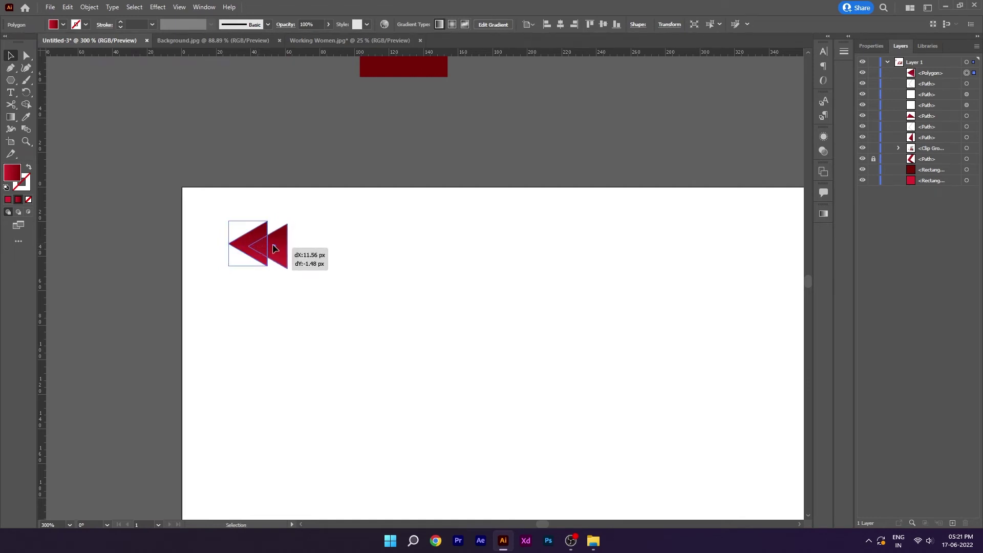
Add an outlined copy of the triangle and a second filled copy beside it.
{"action": "left_click_drag", "start_coordinate": [274, 248], "coordinate": [273, 246]}
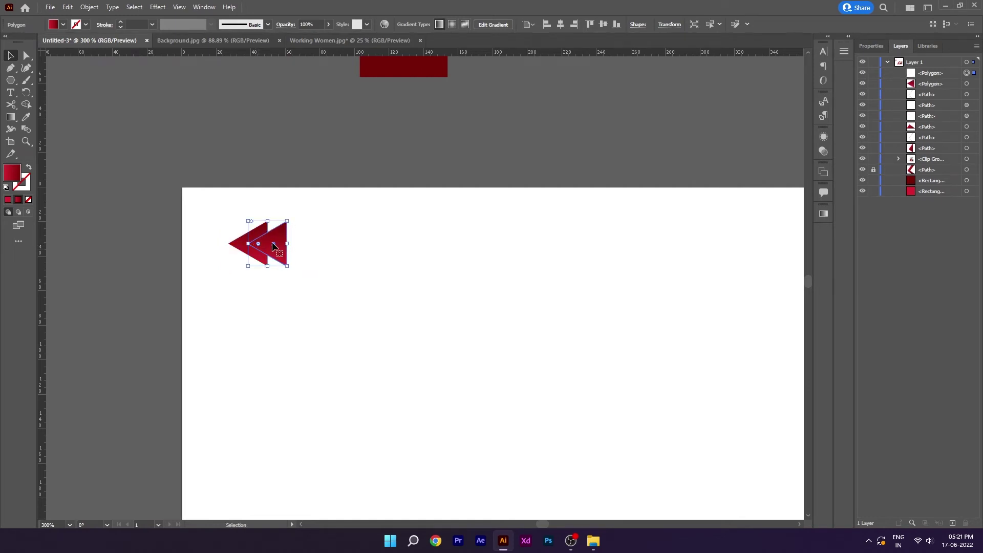
{"action": "key", "text": "shift+x"}
{"action": "left_click", "coordinate": [18, 199]}
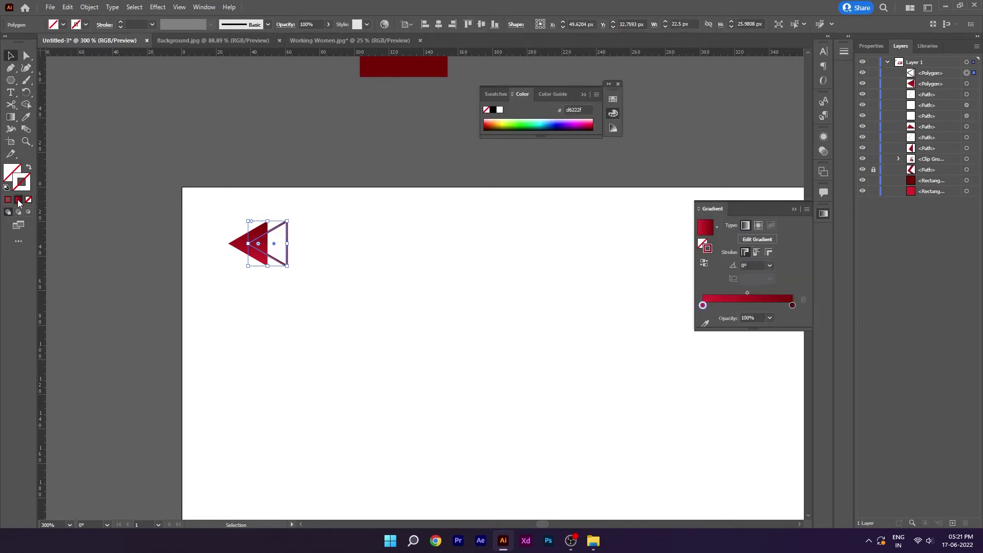
{"action": "left_click", "coordinate": [239, 245]}
{"action": "scroll", "coordinate": [234, 248], "scroll_direction": "up", "scroll_amount": 2}
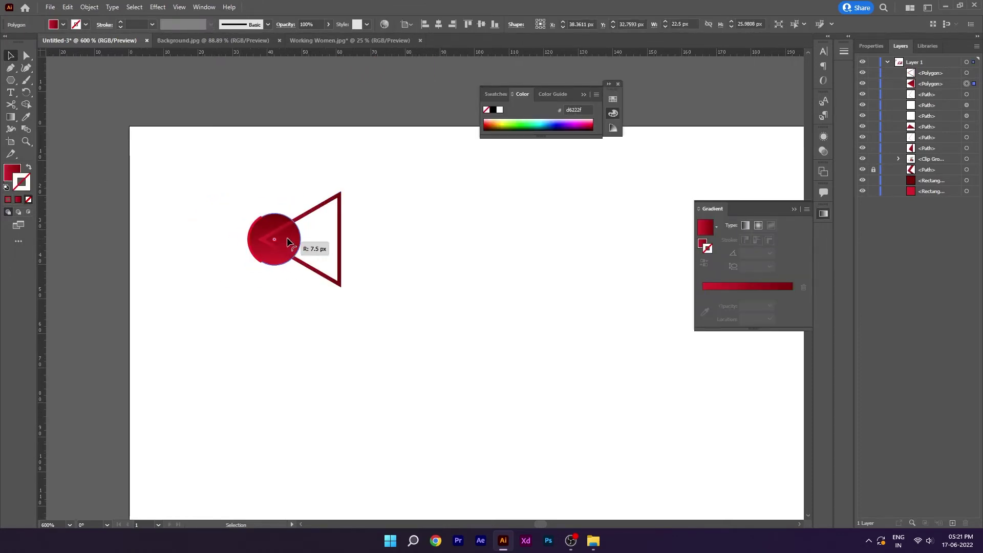
{"action": "left_click_drag", "start_coordinate": [236, 241], "coordinate": [369, 302]}
{"action": "key", "text": "ctrl+z"}
{"action": "mouse_move", "coordinate": [257, 263]}
{"action": "left_mouse_down"}
{"action": "mouse_move", "coordinate": [271, 249]}
{"action": "mouse_move", "coordinate": [335, 251]}
{"action": "left_mouse_up"}
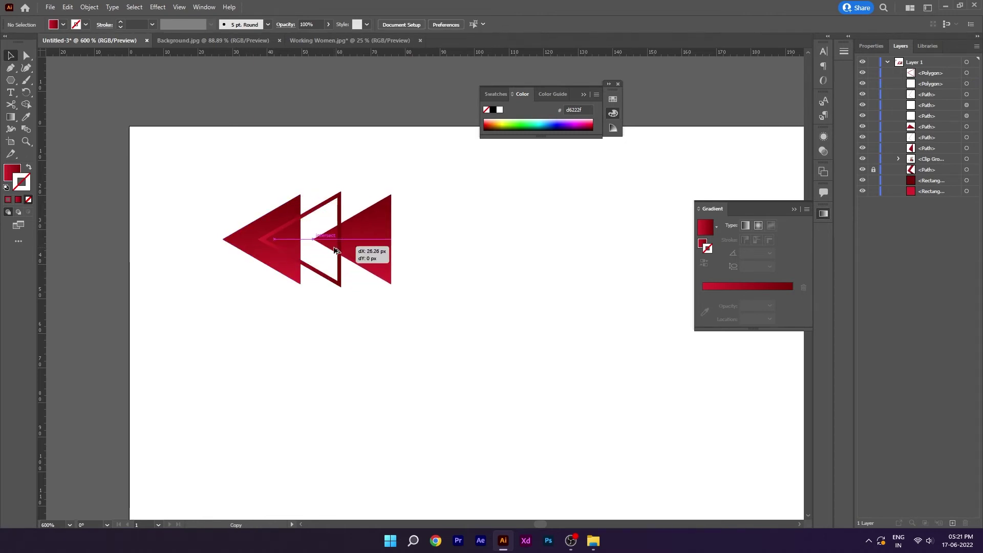
{"action": "left_click_drag", "start_coordinate": [335, 250], "coordinate": [246, 254]}
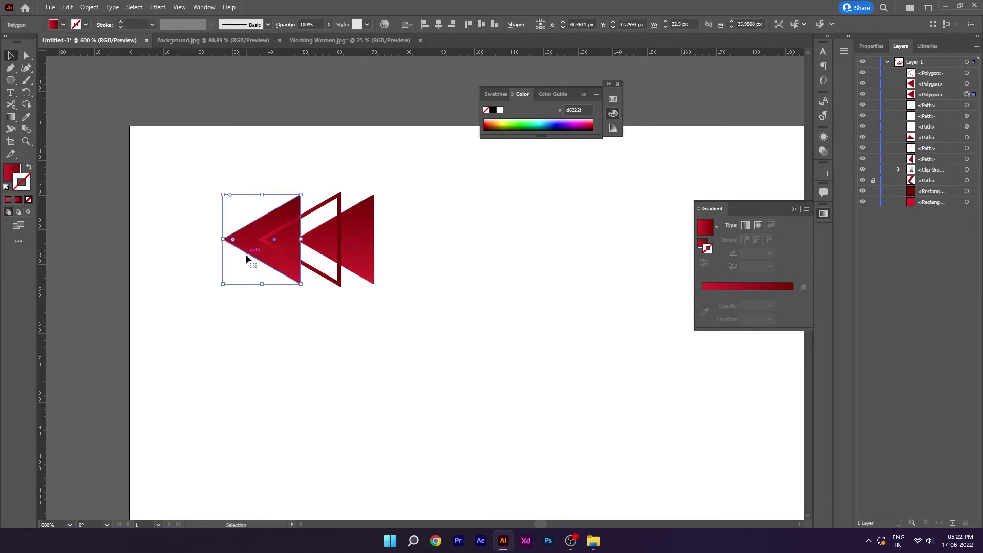
Nudge the rightmost triangle one step left, then marquee-select all three and group them.
{"action": "left_click", "coordinate": [330, 307]}
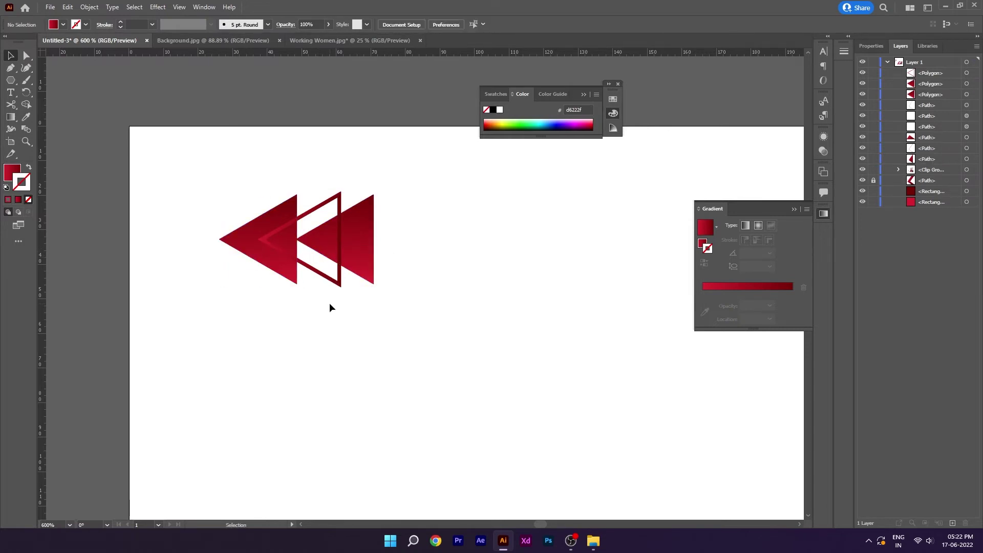
{"action": "left_click", "coordinate": [361, 259]}
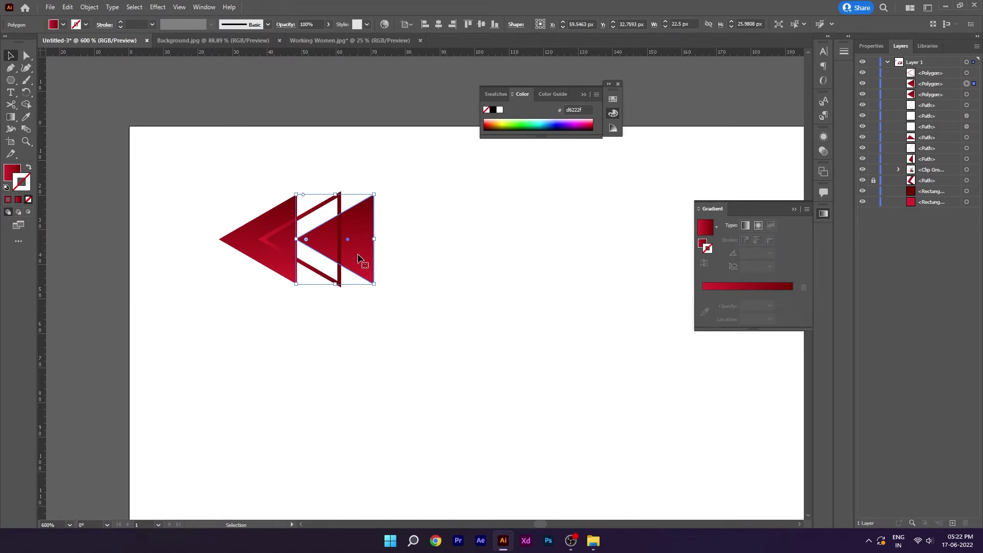
{"action": "key", "text": "Left"}
{"action": "left_click", "coordinate": [394, 267]}
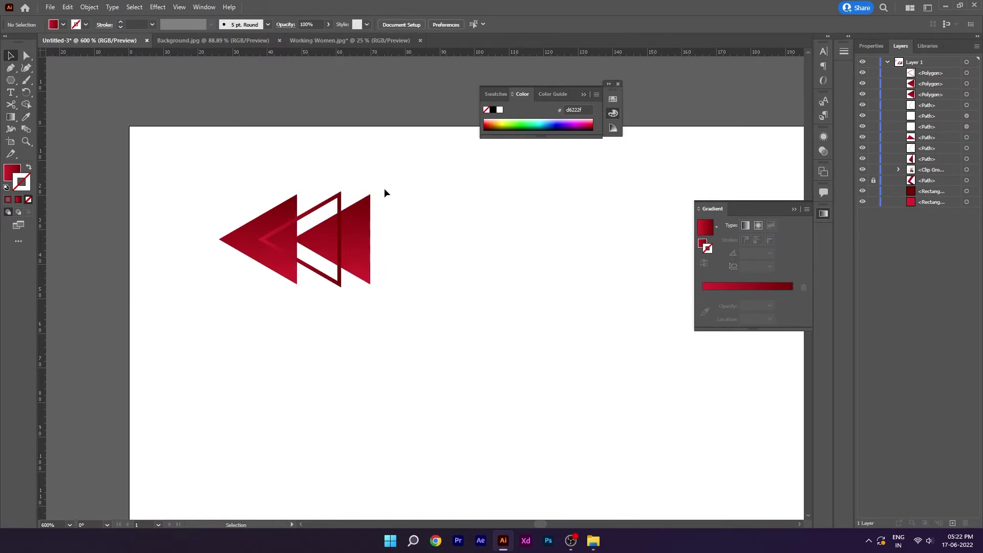
{"action": "key", "text": "ctrl+minus"}
{"action": "key", "text": "ctrl+minus"}
{"action": "left_click_drag", "start_coordinate": [429, 175], "coordinate": [294, 279]}
{"action": "key", "text": "ctrl+g"}
Type the word 'LOGO' as a new text object on the canvas.
{"action": "left_click_drag", "start_coordinate": [382, 292], "coordinate": [318, 277]}
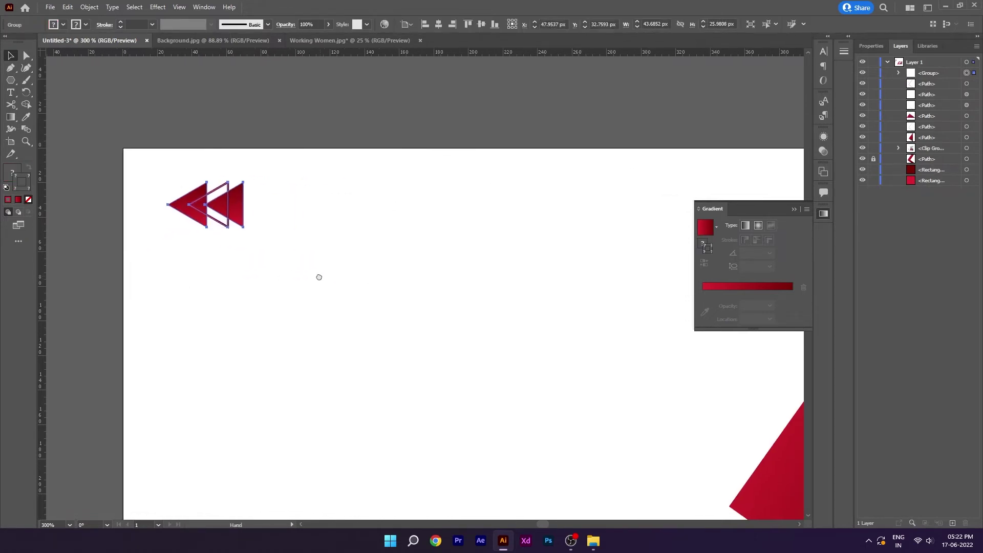
{"action": "left_click_drag", "start_coordinate": [303, 198], "coordinate": [274, 192]}
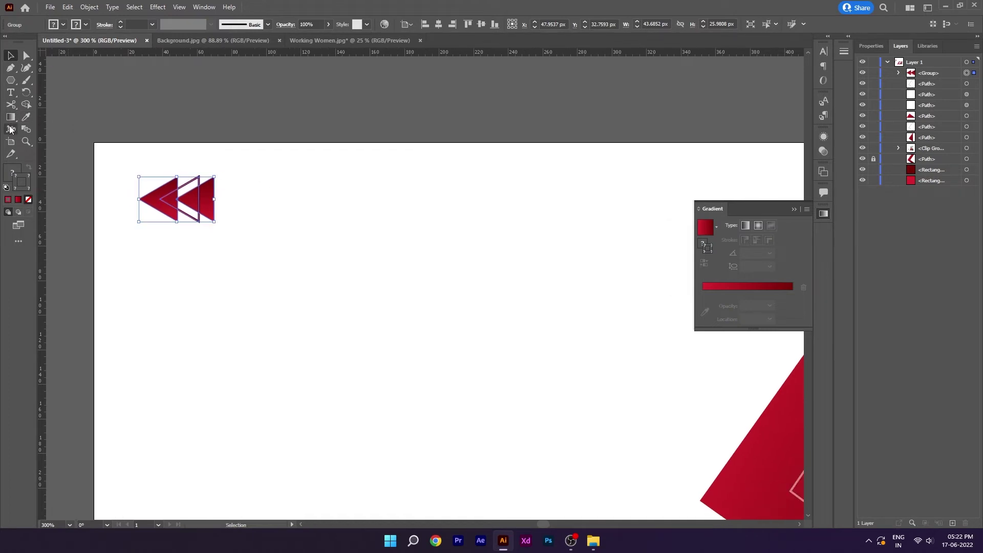
{"action": "left_click", "coordinate": [11, 93]}
{"action": "left_click", "coordinate": [330, 287]}
{"action": "type", "text": "L"}
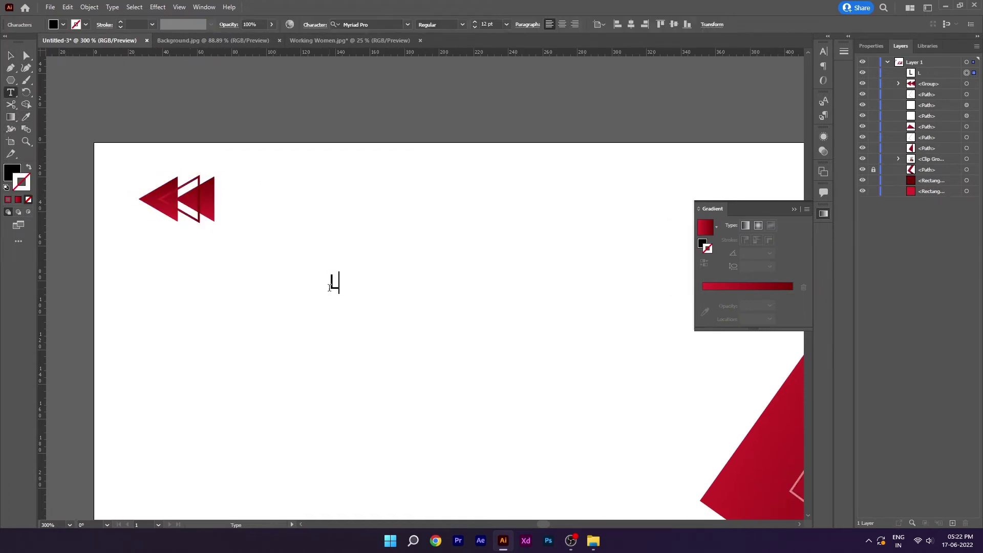
{"action": "type", "text": "OGO"}
{"action": "key", "text": "Escape"}
Set the LOGO text to Montserrat SemiBold at 15 pt.
{"action": "left_click", "coordinate": [377, 23]}
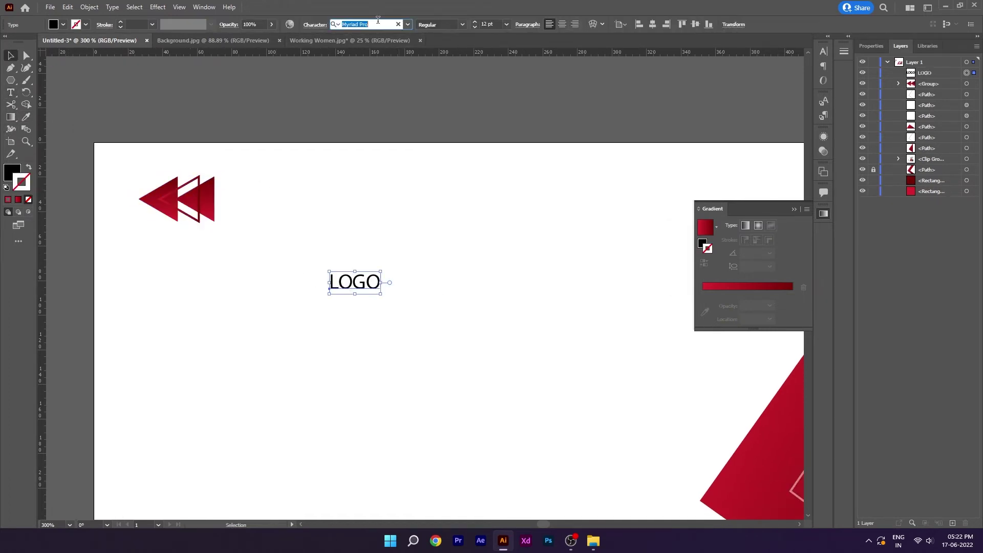
{"action": "type", "text": "mont"}
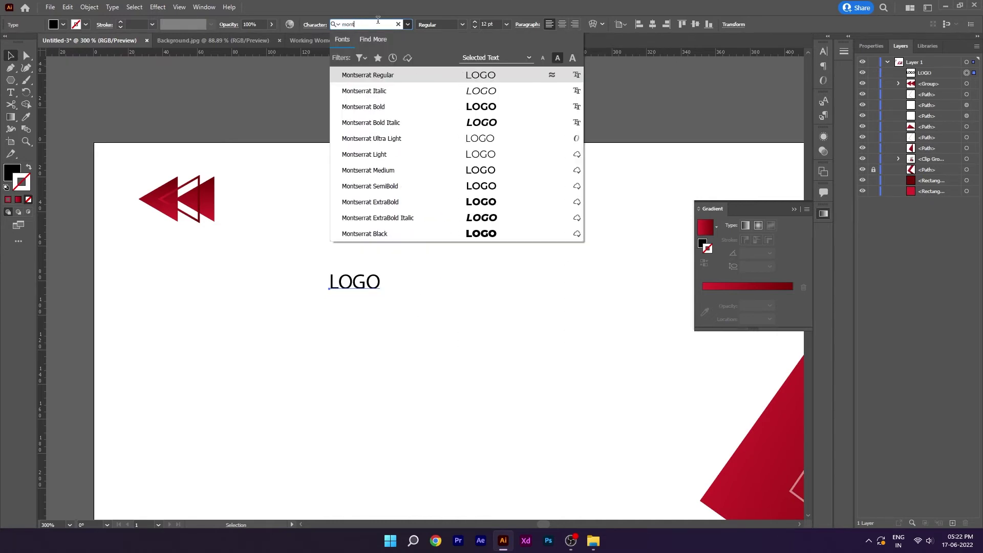
{"action": "left_click", "coordinate": [398, 188]}
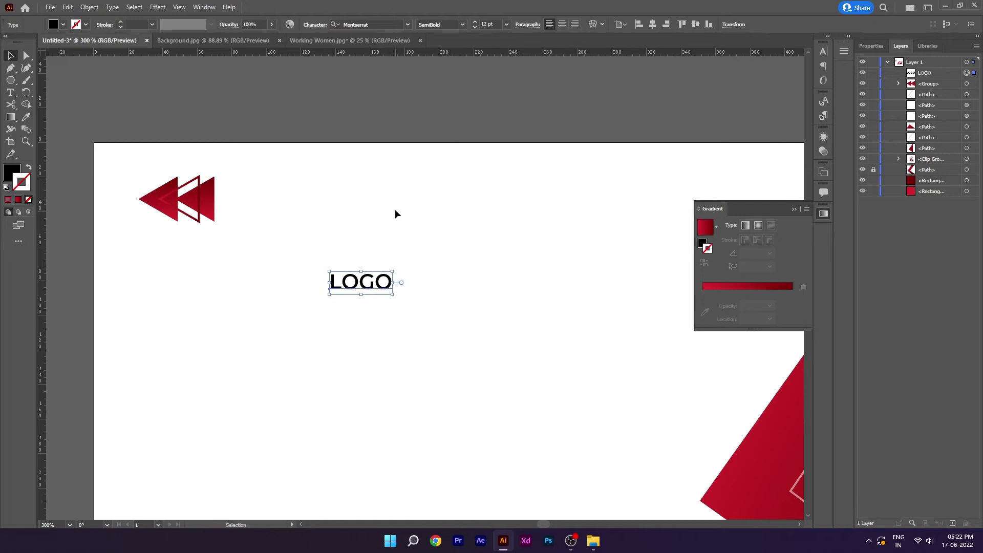
{"action": "left_click", "coordinate": [497, 21]}
{"action": "type", "text": "15"}
{"action": "key", "text": "Return"}
Move LOGO beside the triangle icon and align their vertical centers.
{"action": "left_click_drag", "start_coordinate": [361, 281], "coordinate": [263, 203]}
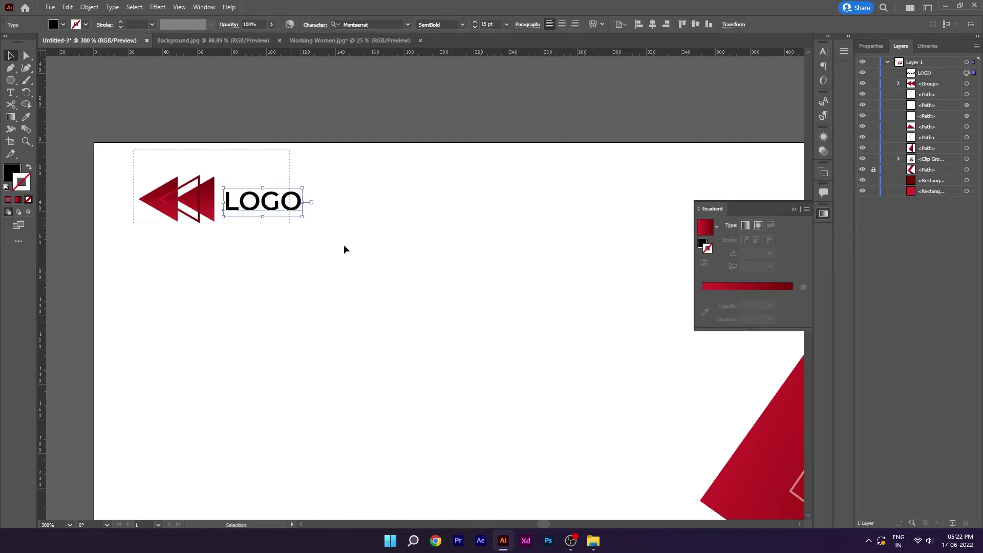
{"action": "left_click_drag", "start_coordinate": [133, 149], "coordinate": [290, 223]}
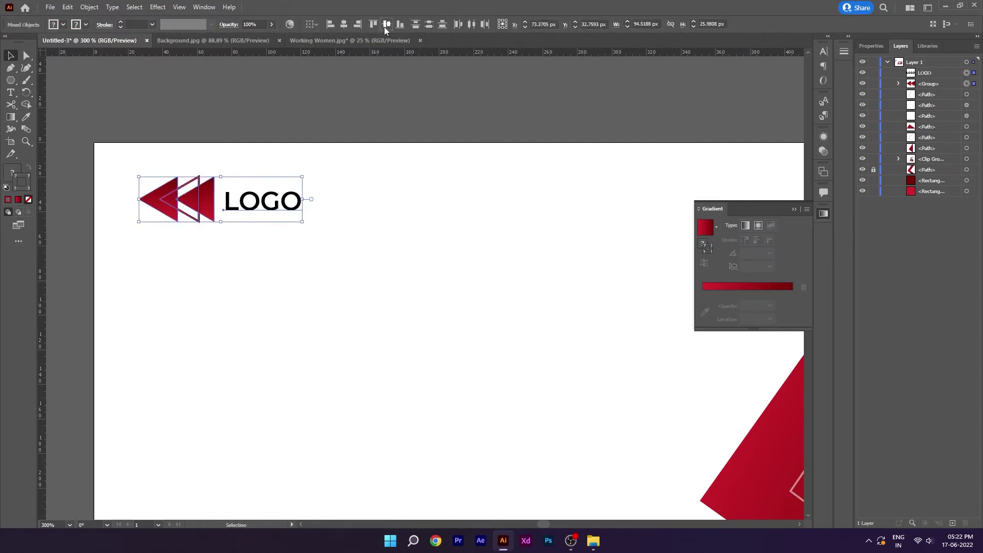
{"action": "left_click", "coordinate": [384, 27]}
{"action": "left_click", "coordinate": [395, 189]}
{"action": "left_click_drag", "start_coordinate": [122, 159], "coordinate": [365, 262]}
{"action": "left_click", "coordinate": [364, 261]}
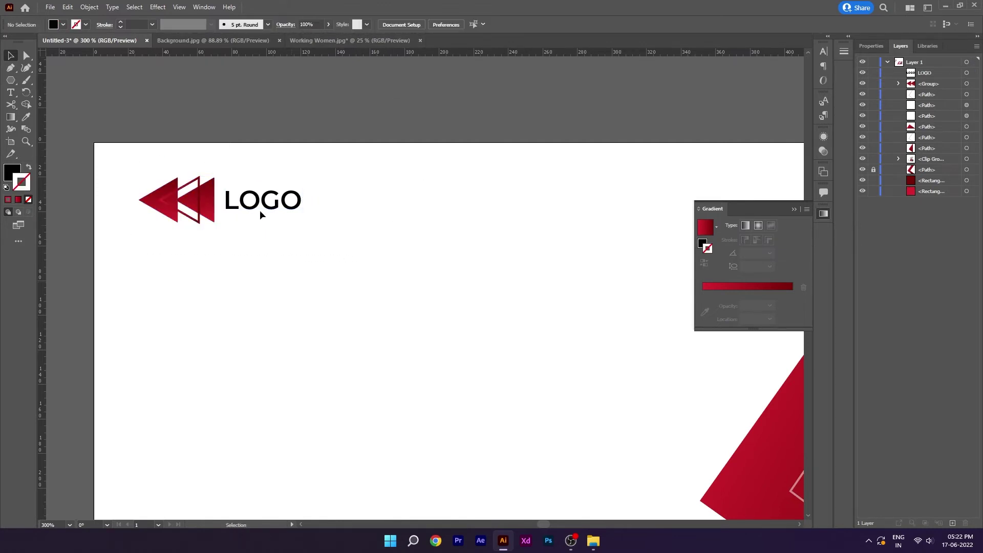
Nudge LOGO slightly right, then group it with the triangles into one logo.
{"action": "left_click", "coordinate": [259, 215]}
{"action": "key", "text": "Right"}
{"action": "key", "text": "Right"}
{"action": "left_click", "coordinate": [284, 236]}
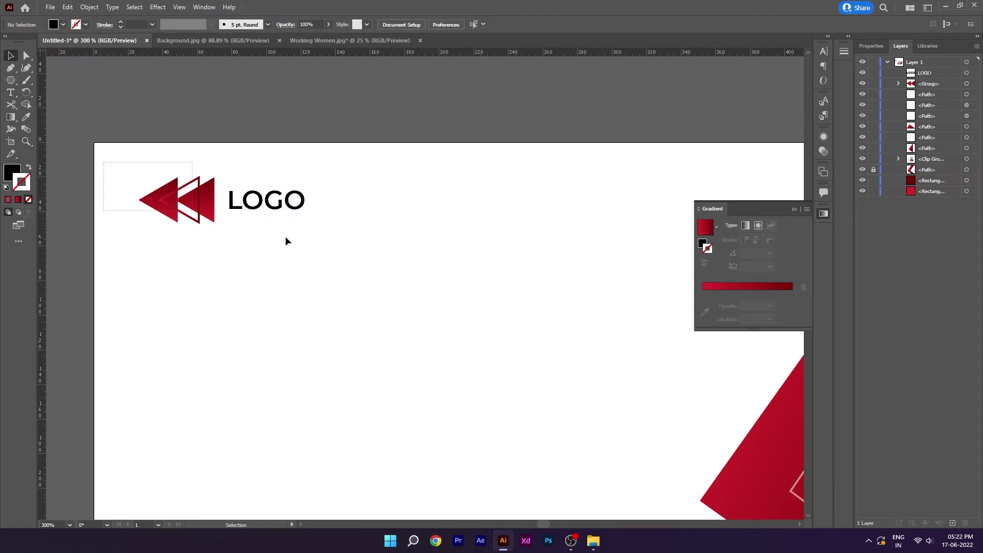
{"action": "left_click_drag", "start_coordinate": [286, 241], "coordinate": [354, 263]}
{"action": "key", "text": "ctrl+g"}
Fit the banner in view and move the logo group to the top-left corner.
{"action": "left_click", "coordinate": [823, 213]}
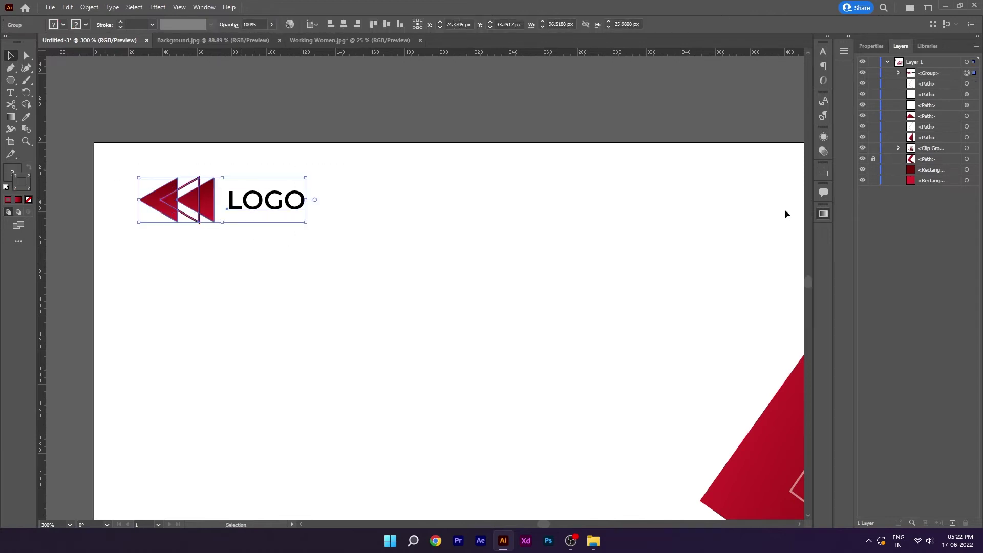
{"action": "key", "text": "ctrl+0"}
{"action": "left_click", "coordinate": [94, 211]}
{"action": "left_click", "coordinate": [106, 184]}
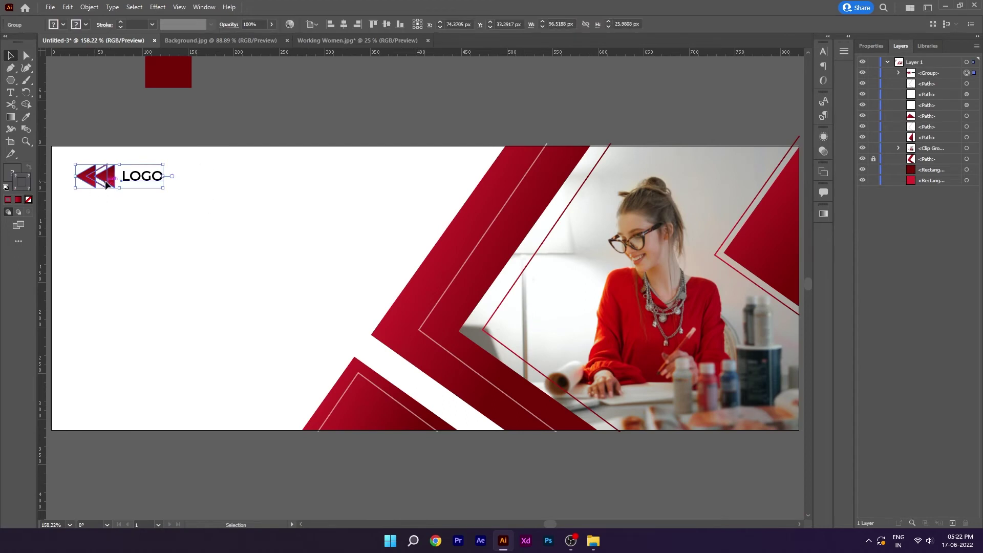
{"action": "left_click_drag", "start_coordinate": [106, 184], "coordinate": [94, 178]}
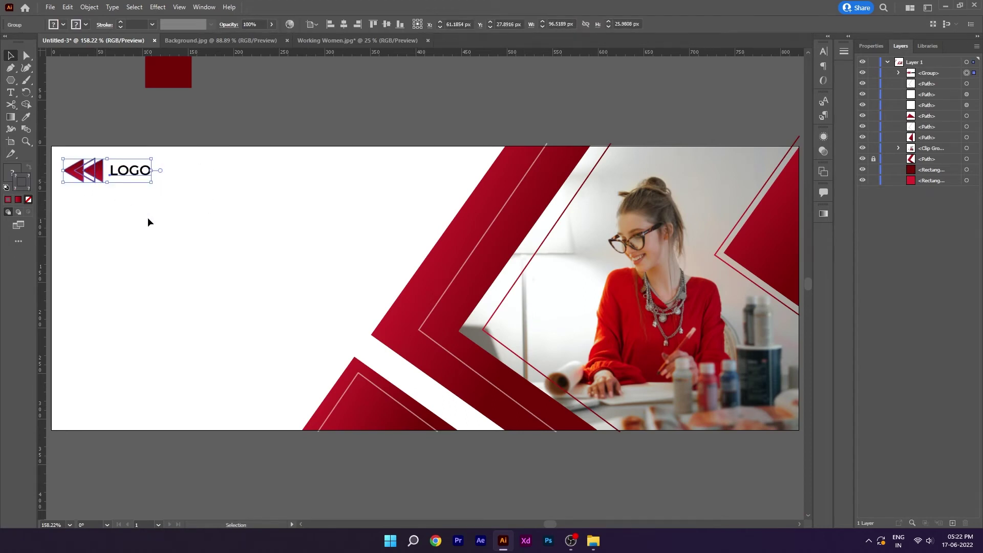
{"action": "key", "text": "Up"}
{"action": "key", "text": "Up"}
{"action": "key", "text": "Up"}
{"action": "key", "text": "Right"}
{"action": "key", "text": "Right"}
{"action": "key", "text": "Right"}
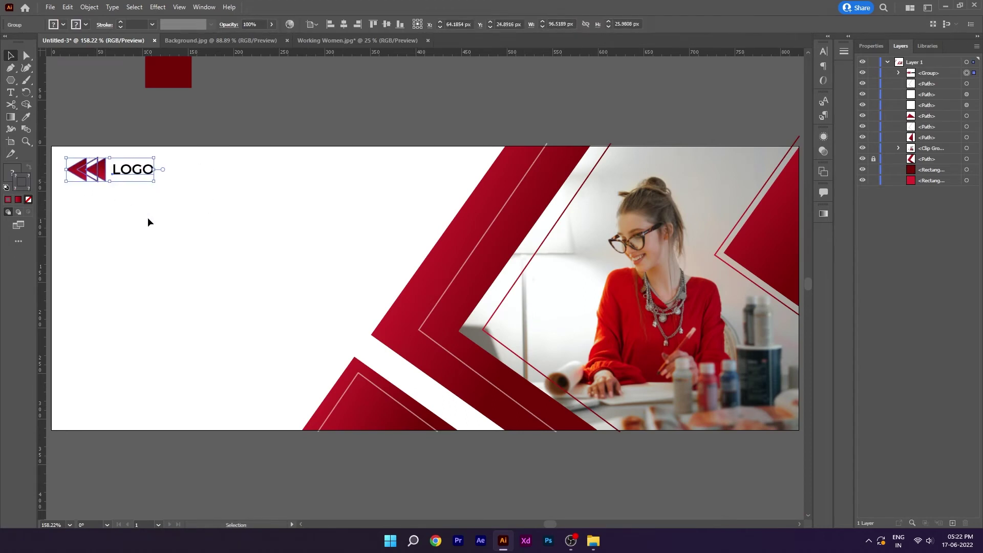
{"action": "key", "text": "Right"}
{"action": "key", "text": "Down"}
{"action": "key", "text": "Down"}
Add a vertical guide near the left edge and snap the logo to it.
{"action": "left_click", "coordinate": [148, 220]}
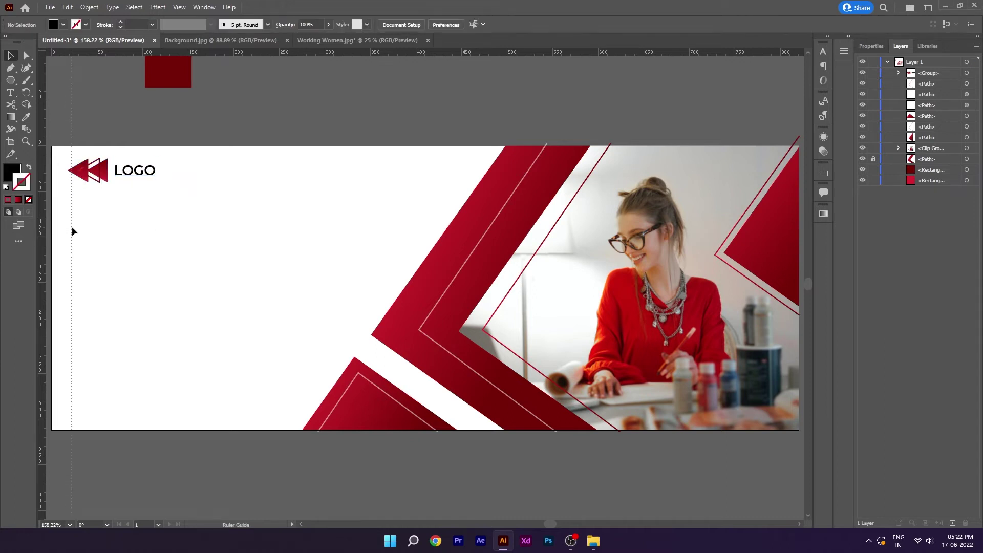
{"action": "left_click_drag", "start_coordinate": [43, 233], "coordinate": [72, 226]}
{"action": "left_click_drag", "start_coordinate": [91, 177], "coordinate": [96, 177]}
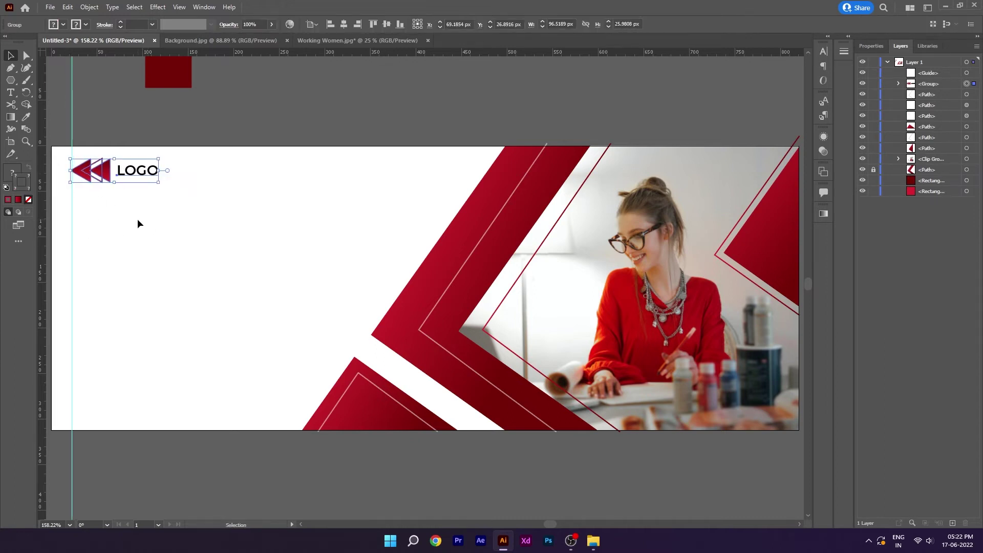
{"action": "left_click", "coordinate": [138, 220]}
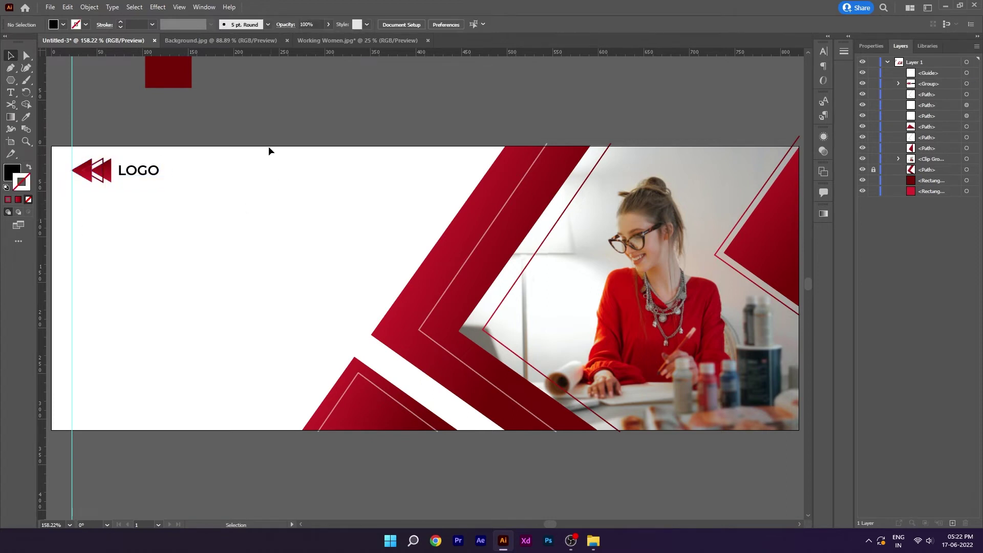
Delete the two red rectangles sitting above the artboard.
{"action": "scroll", "coordinate": [256, 123], "scroll_direction": "up", "scroll_amount": 3}
{"action": "left_click_drag", "start_coordinate": [243, 95], "coordinate": [150, 183]}
{"action": "key", "text": "Delete"}
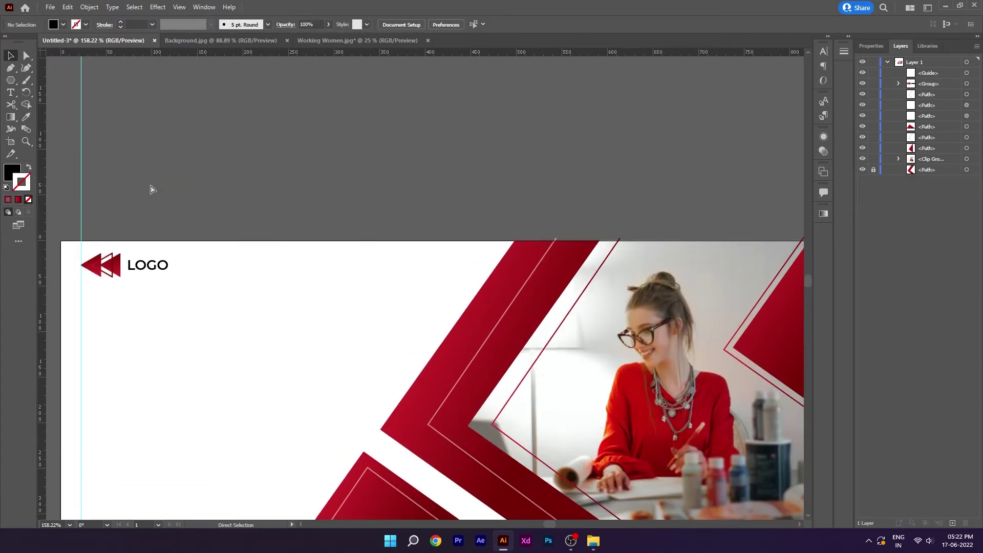
{"action": "scroll", "coordinate": [298, 264], "scroll_direction": "down", "scroll_amount": 3}
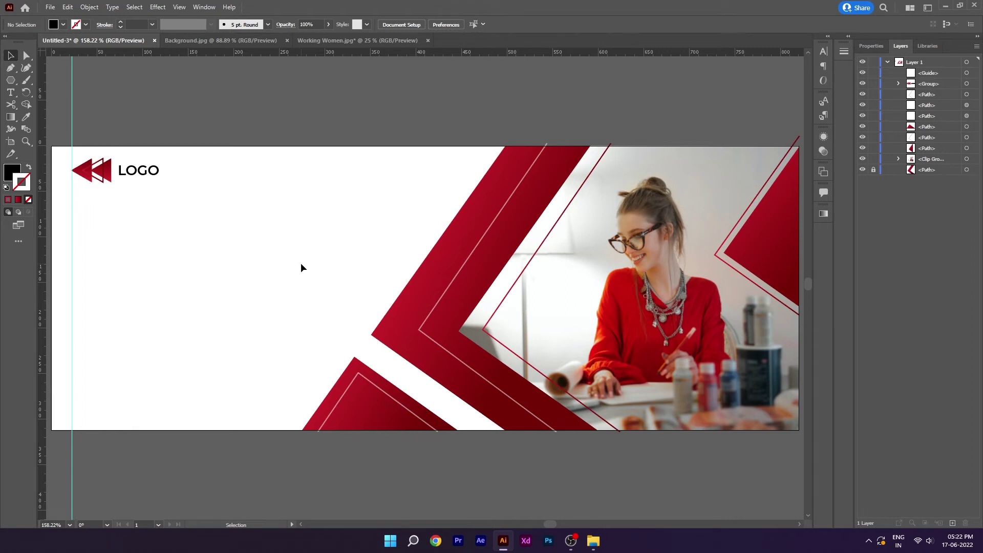
Type the headline 'Start Up' in the white area below the logo.
{"action": "left_click", "coordinate": [11, 92]}
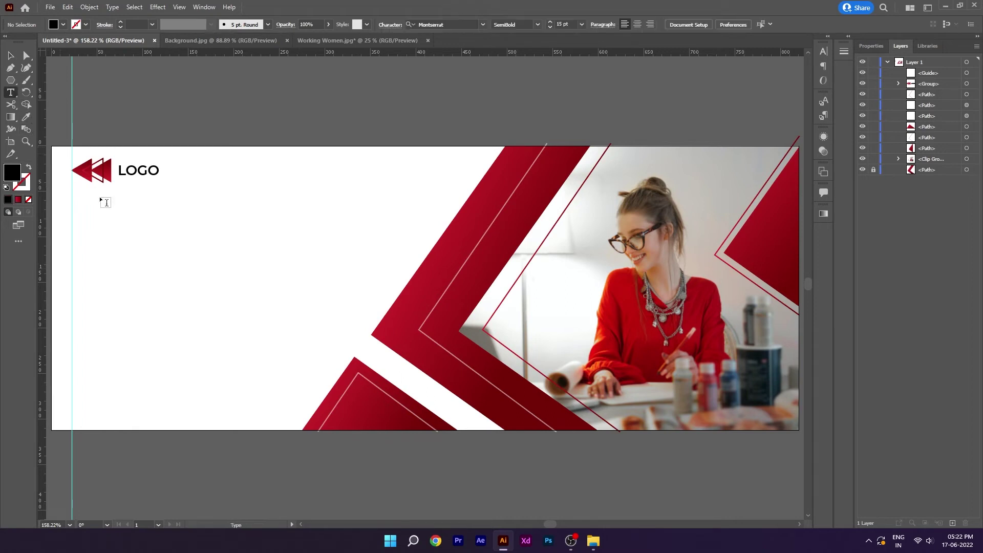
{"action": "left_click", "coordinate": [160, 252]}
{"action": "type", "text": "St"}
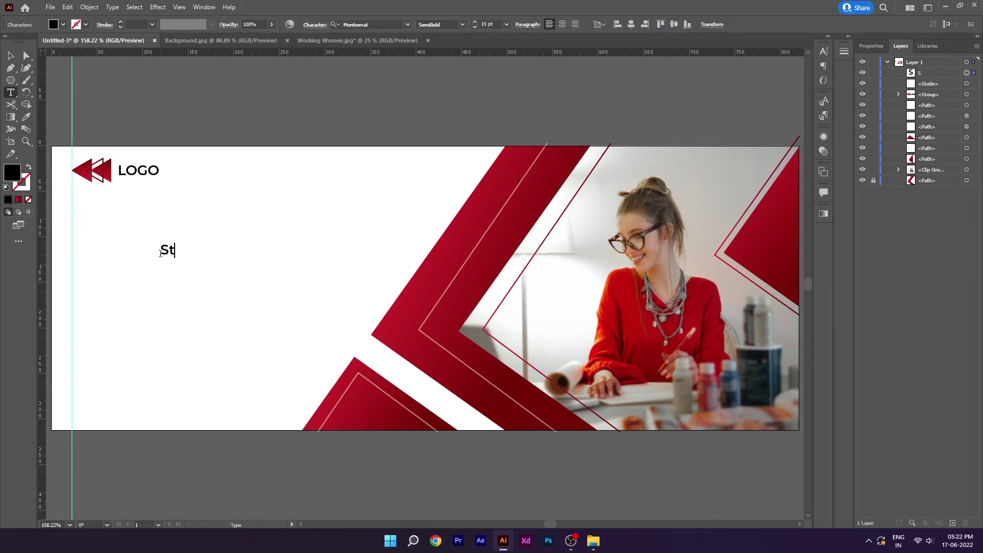
{"action": "type", "text": "art Up"}
{"action": "key", "text": "Escape"}
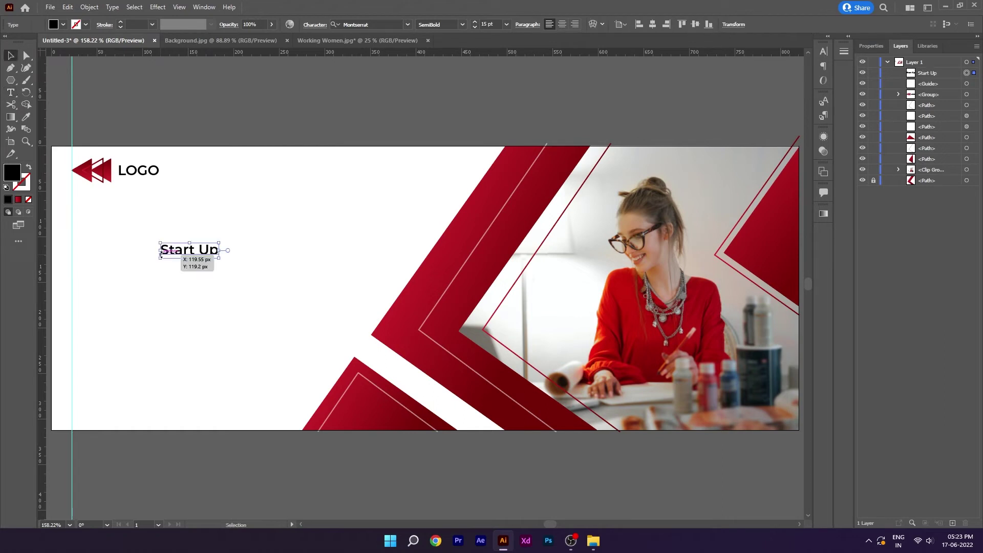
Change the Start Up font, searching for Montserrat.
{"action": "left_click", "coordinate": [462, 24]}
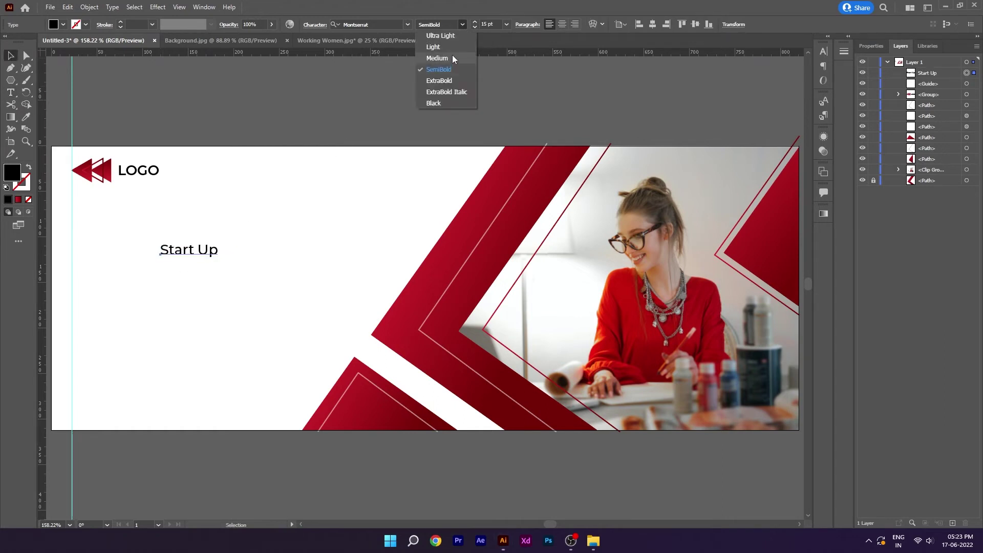
{"action": "key", "text": "Escape"}
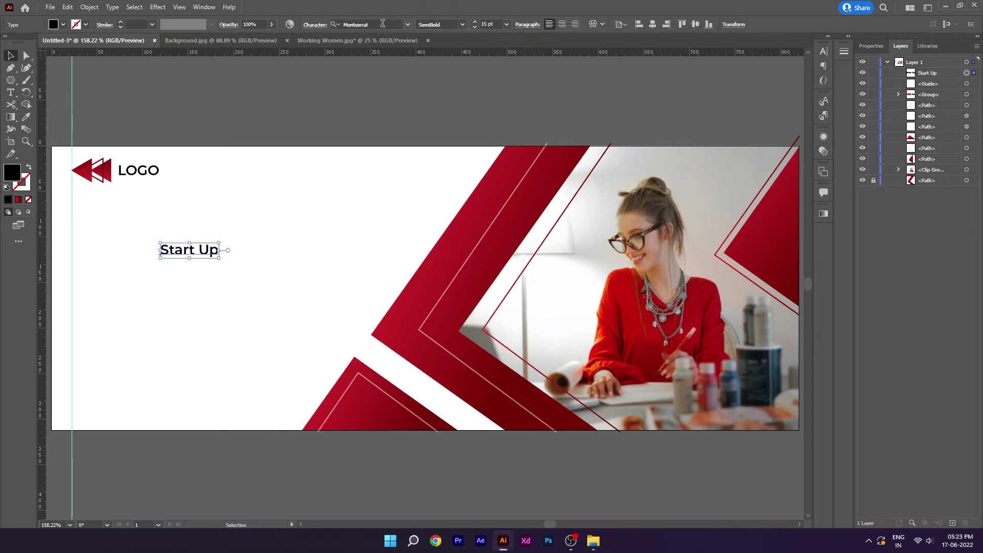
{"action": "left_click", "coordinate": [382, 24]}
{"action": "type", "text": "mont"}
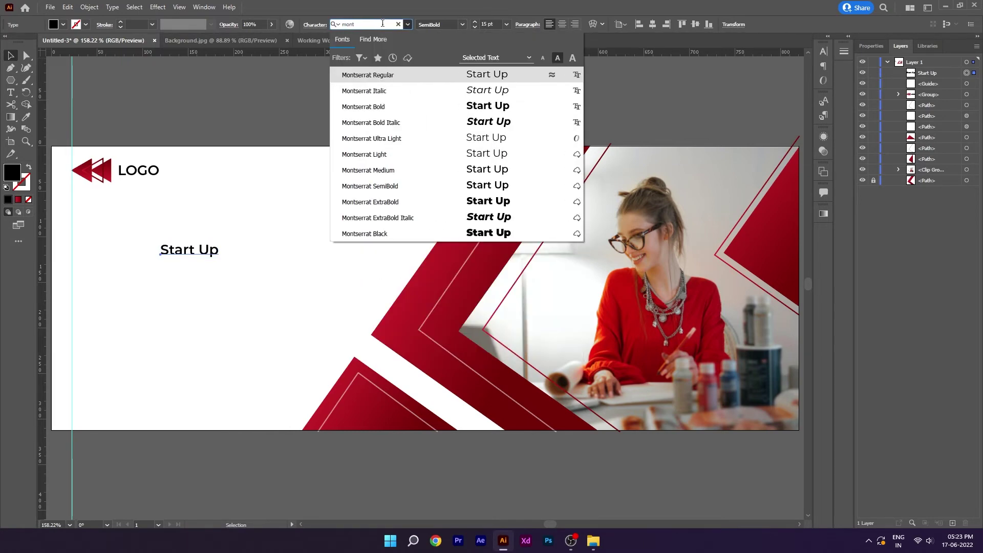
Set Start Up to 25 pt Montserrat Regular and align it with the left guide.
{"action": "left_click", "coordinate": [399, 80]}
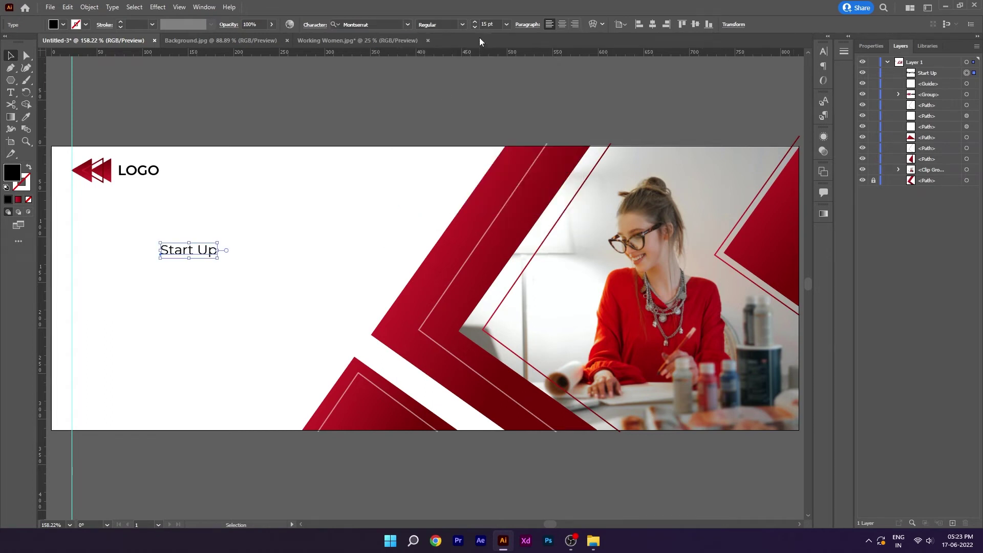
{"action": "type", "text": "25"}
{"action": "key", "text": "Return"}
{"action": "left_click_drag", "start_coordinate": [231, 257], "coordinate": [144, 245]}
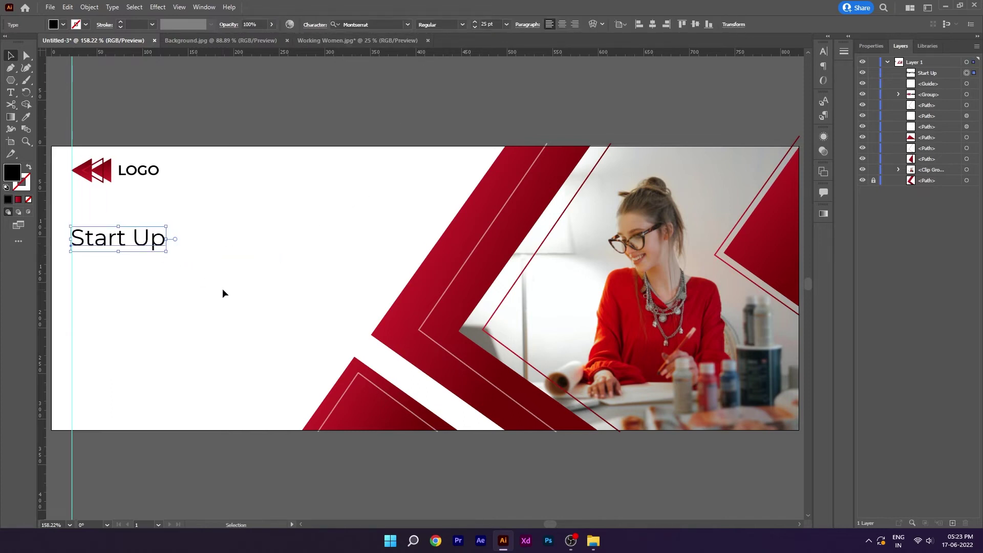
{"action": "key", "text": "Up"}
{"action": "key", "text": "Up"}
{"action": "key", "text": "Up"}
{"action": "key", "text": "Up"}
{"action": "key", "text": "Up"}
{"action": "key", "text": "Up"}
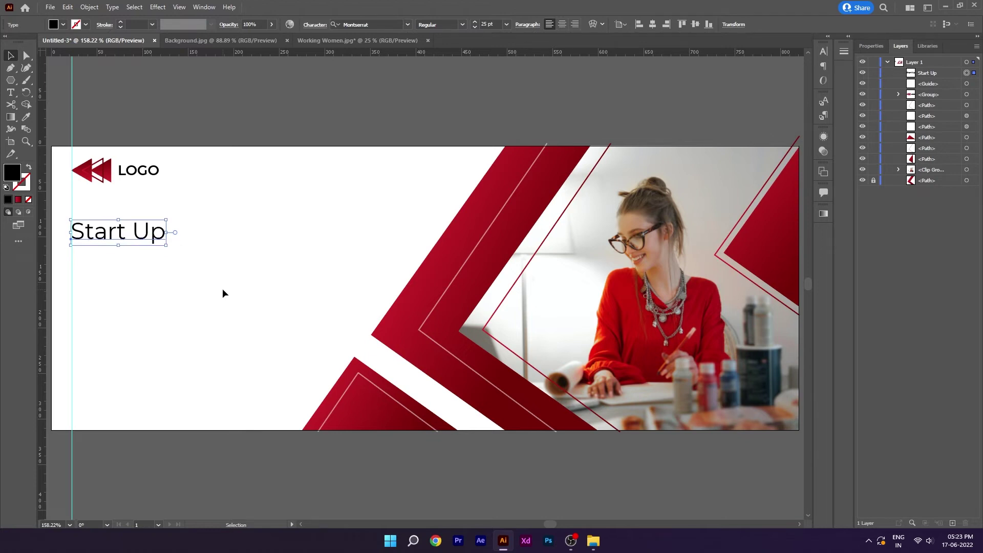
{"action": "key", "text": "Up"}
{"action": "key", "text": "Up"}
{"action": "key", "text": "Up"}
{"action": "key", "text": "Up"}
{"action": "key", "text": "Up"}
{"action": "key", "text": "Up"}
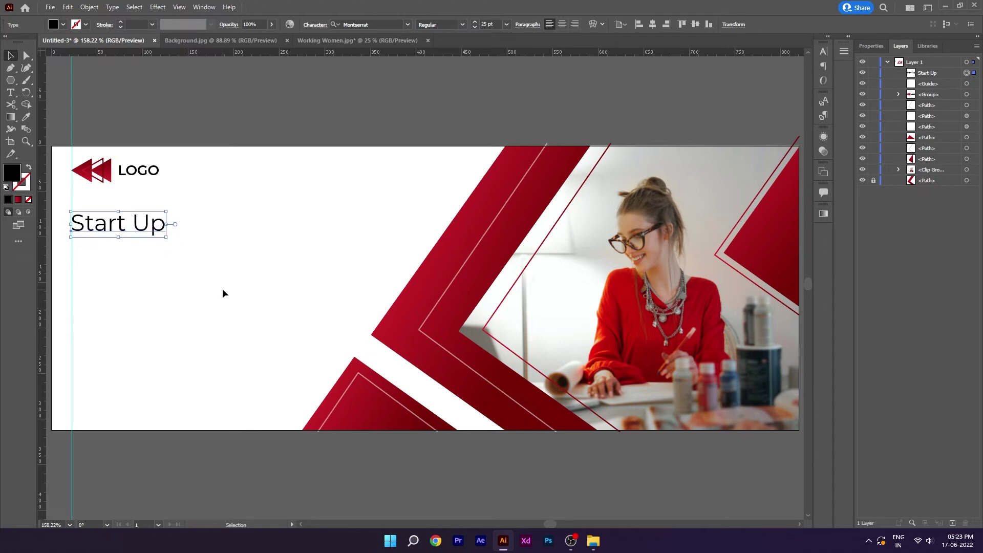
Duplicate the Start Up text by dragging its layer onto Create New Layer.
{"action": "left_click", "coordinate": [222, 291]}
{"action": "left_click", "coordinate": [149, 229]}
{"action": "left_click_drag", "start_coordinate": [935, 76], "coordinate": [941, 440]}
{"action": "left_click_drag", "start_coordinate": [951, 522], "coordinate": [953, 523]}
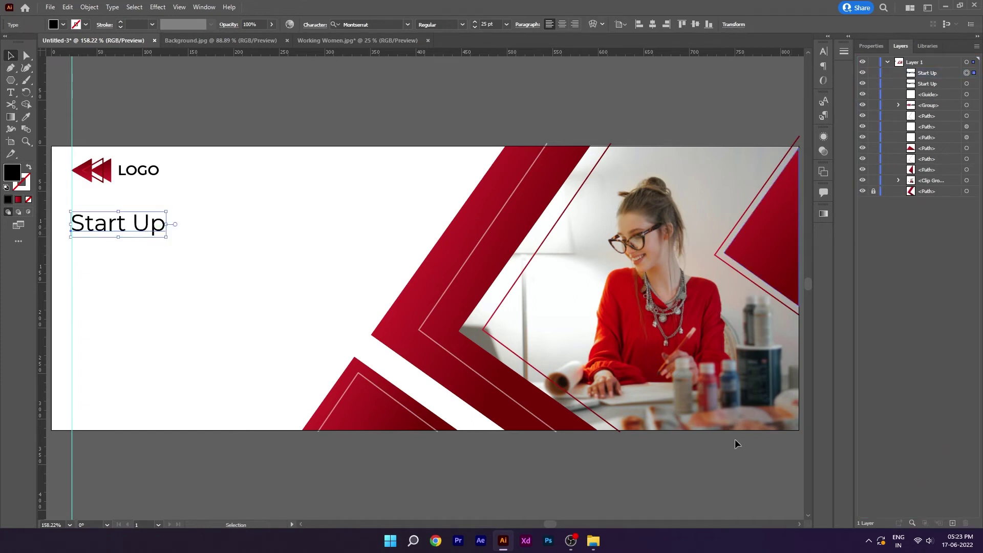
Move the Start Up copy down and retype it as 'Online'.
{"action": "key", "text": "Down"}
{"action": "key", "text": "Down"}
{"action": "key", "text": "Down"}
{"action": "key", "text": "Down"}
{"action": "key", "text": "Down"}
{"action": "key", "text": "Down"}
{"action": "key", "text": "Down"}
{"action": "key", "text": "Down"}
{"action": "key", "text": "Down"}
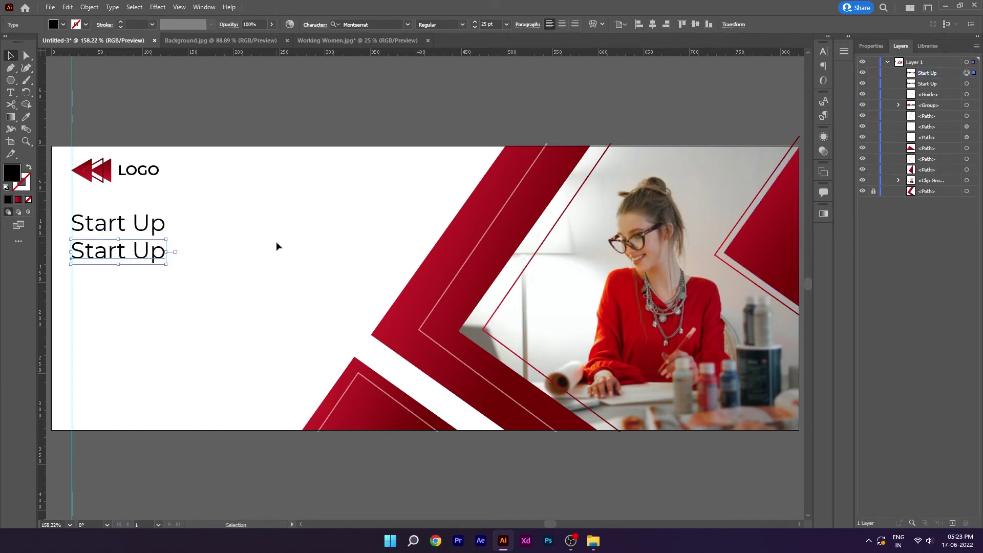
{"action": "key", "text": "Down"}
{"action": "key", "text": "Down"}
{"action": "key", "text": "Down"}
{"action": "key", "text": "Down"}
{"action": "key", "text": "Down"}
{"action": "key", "text": "Down"}
{"action": "key", "text": "Down"}
{"action": "double_click", "coordinate": [135, 256]}
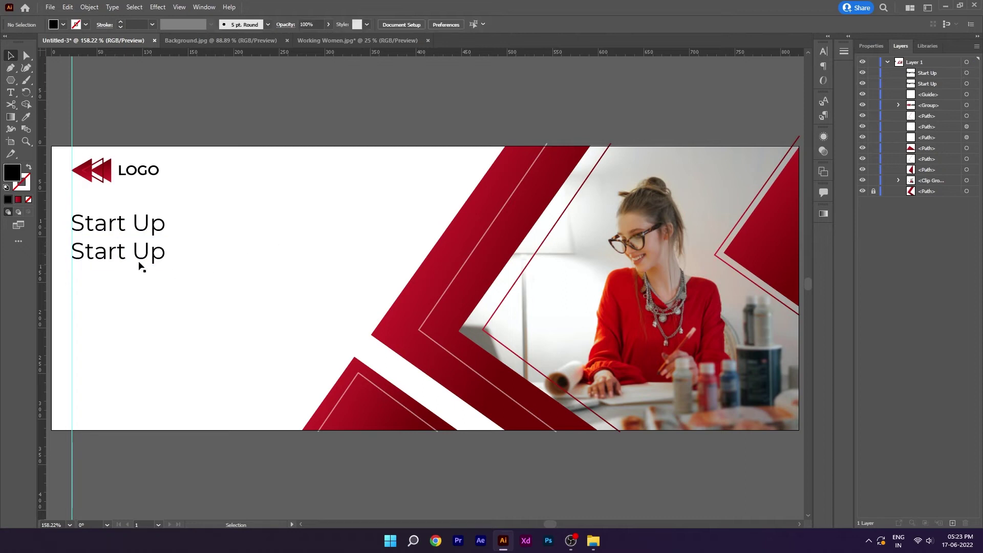
{"action": "key", "text": "ctrl+a"}
{"action": "type", "text": "Onl"}
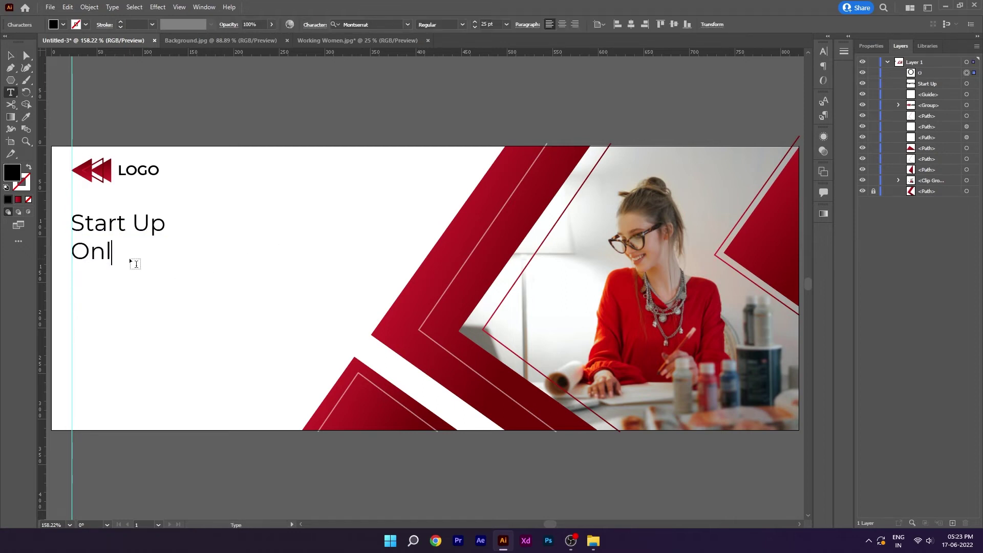
{"action": "type", "text": "ine"}
{"action": "key", "text": "Escape"}
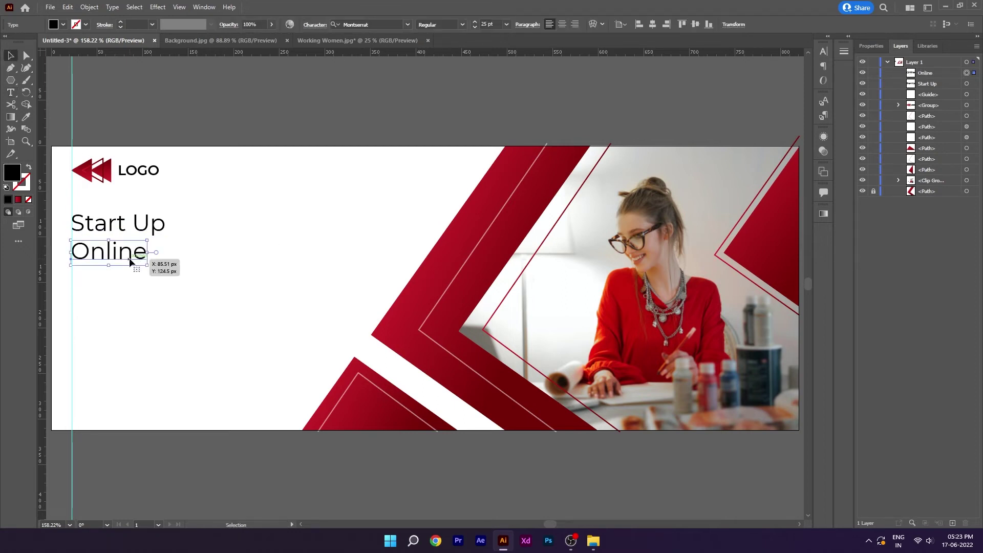
Make Online bold at 34 pt and nudge it down.
{"action": "left_click", "coordinate": [462, 24]}
{"action": "left_click", "coordinate": [442, 167]}
{"action": "key", "text": "ctrl+z"}
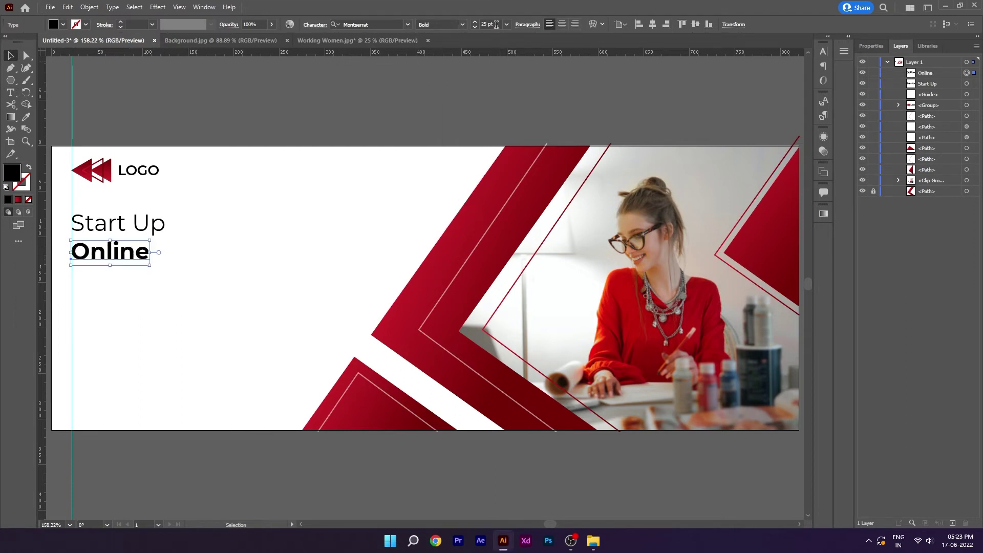
{"action": "key", "text": "ctrl+shift+z"}
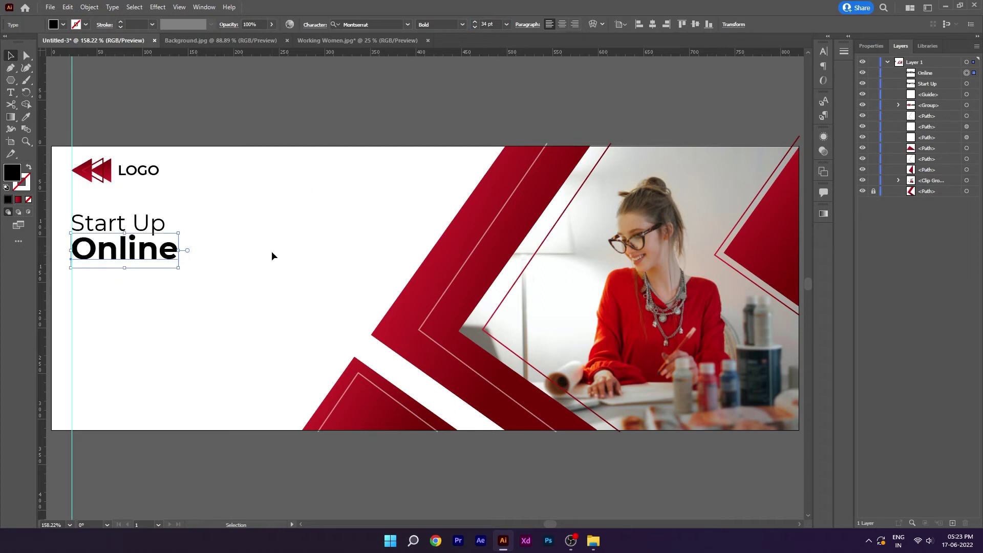
{"action": "key", "text": "Down"}
{"action": "key", "text": "Down"}
{"action": "key", "text": "Down"}
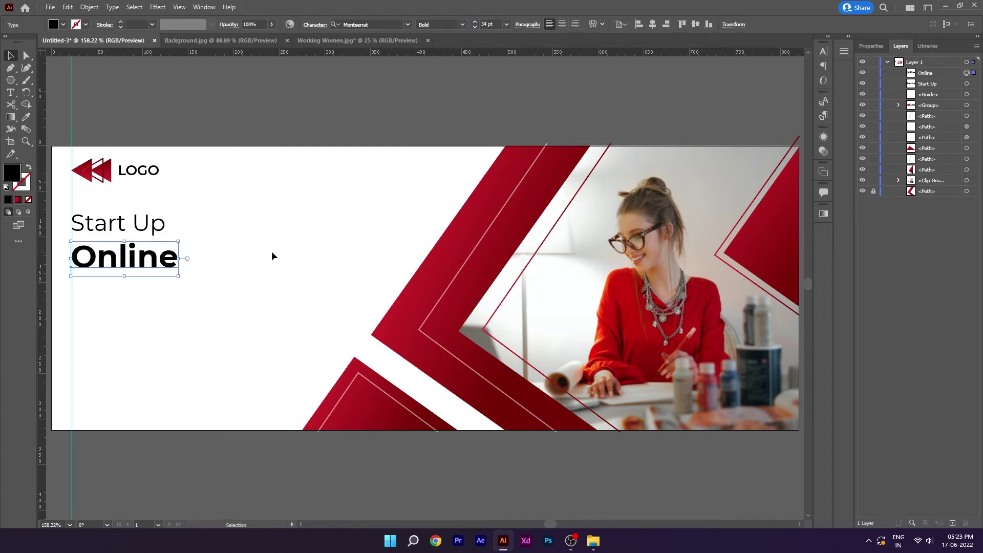
{"action": "key", "text": "Down"}
{"action": "key", "text": "Down"}
{"action": "key", "text": "Down"}
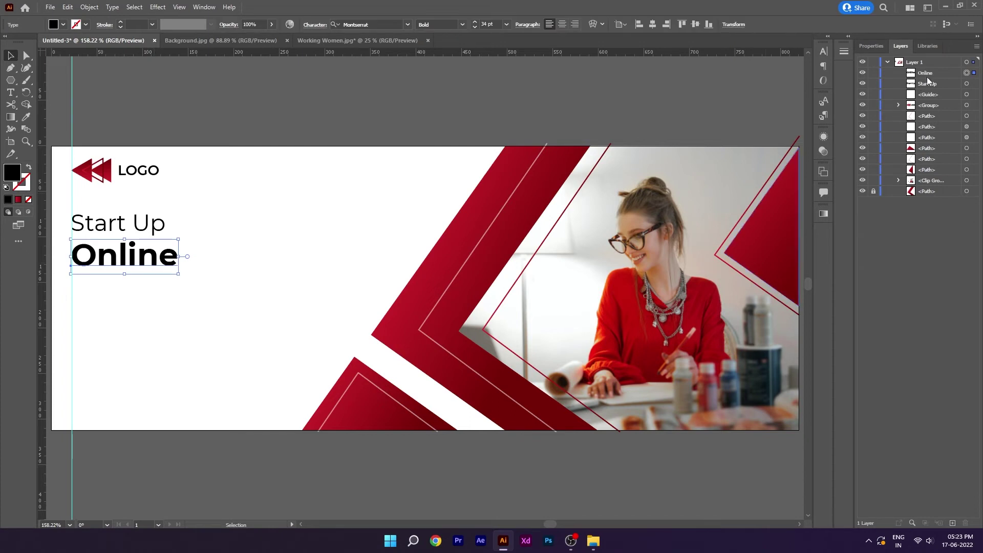
Paste a copy of Online in front, move it down, and retype it as 'Marketing'.
{"action": "key", "text": "ctrl+c"}
{"action": "key", "text": "ctrl+f"}
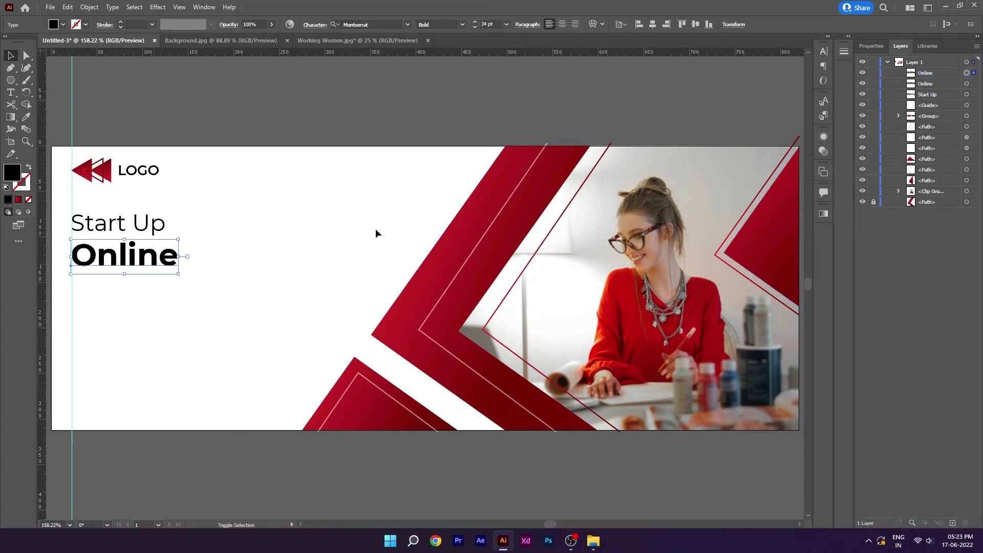
{"action": "key", "text": "Down"}
{"action": "key", "text": "Down"}
{"action": "key", "text": "Down"}
{"action": "key", "text": "Down"}
{"action": "key", "text": "Down"}
{"action": "key", "text": "Down"}
{"action": "key", "text": "Down"}
{"action": "key", "text": "Down"}
{"action": "key", "text": "Down"}
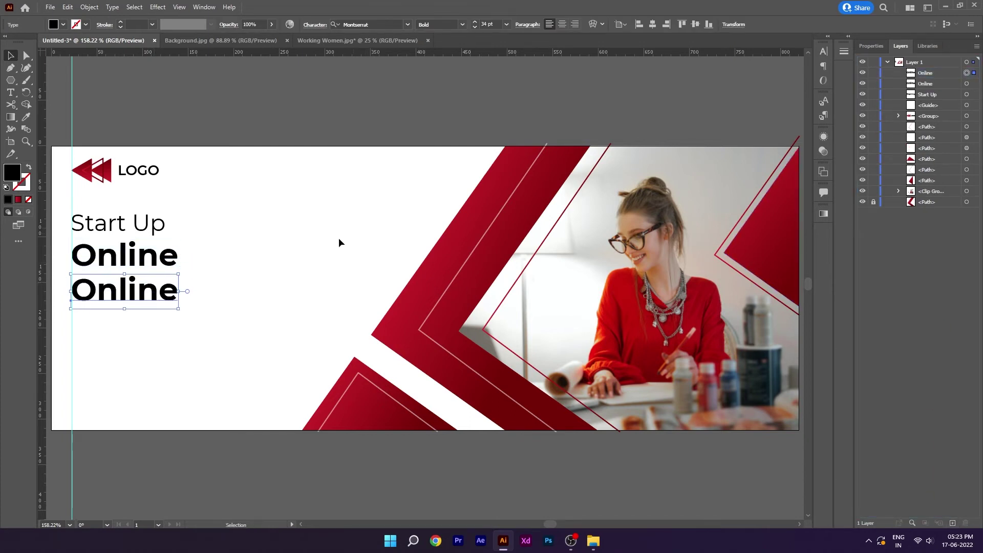
{"action": "double_click", "coordinate": [159, 294]}
{"action": "double_click", "coordinate": [159, 294]}
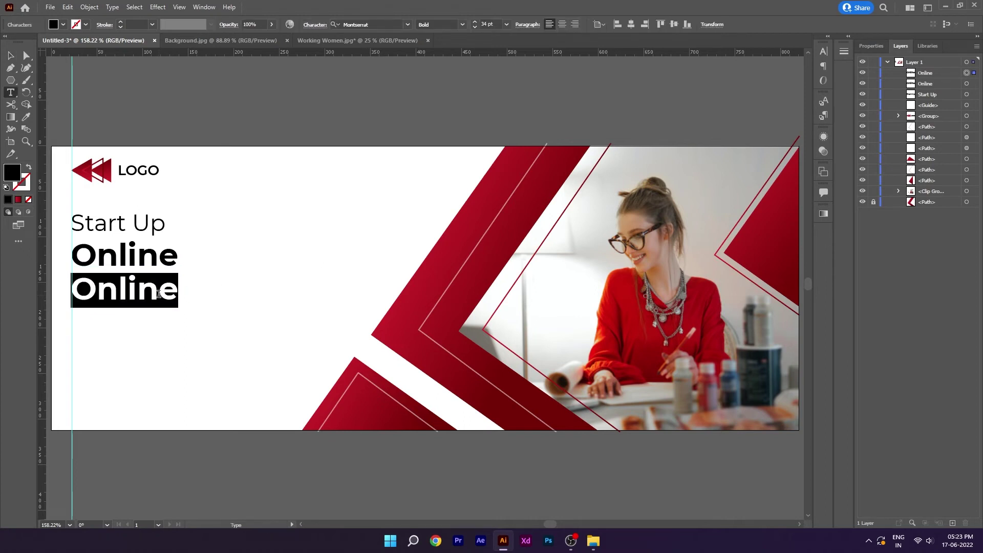
{"action": "type", "text": "Marketing"}
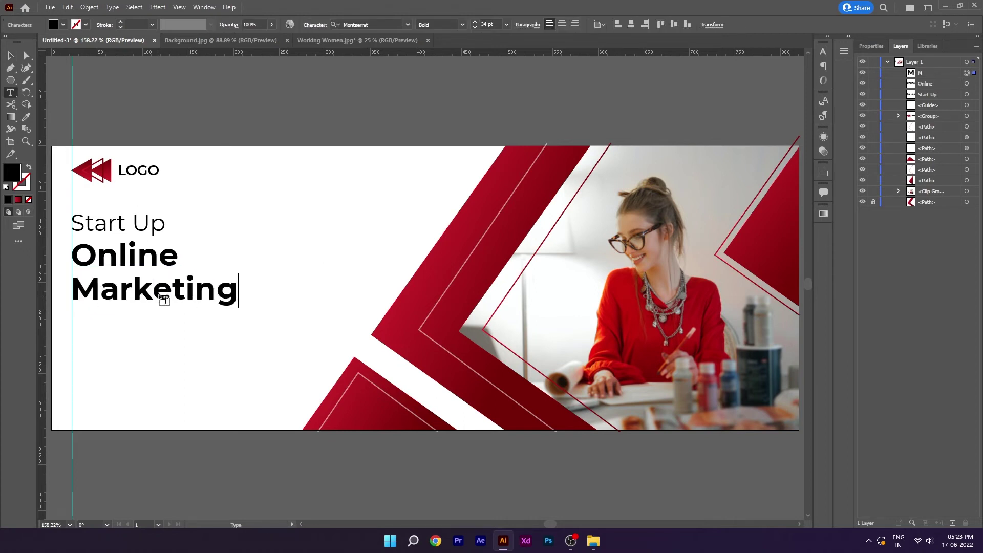
{"action": "key", "text": "Escape"}
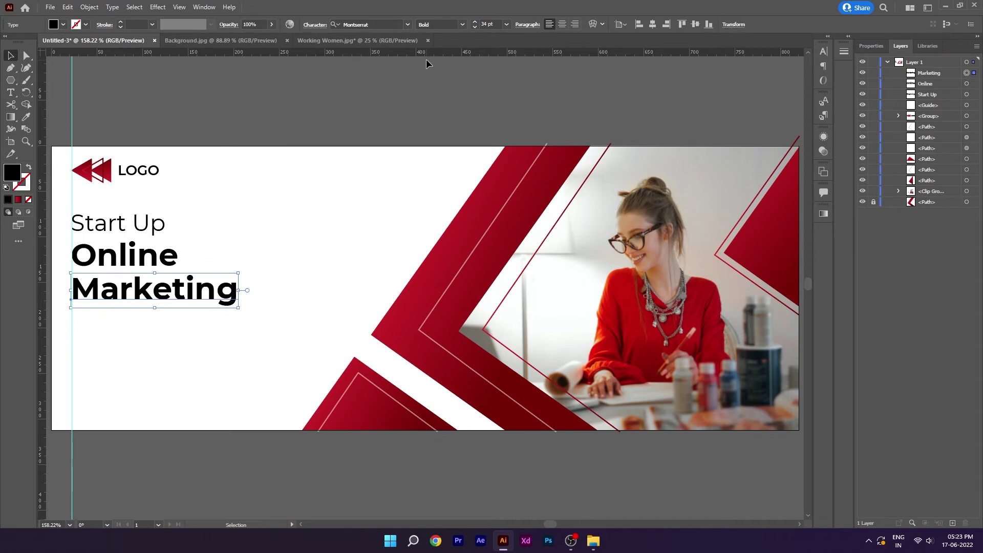
{"action": "left_click", "coordinate": [330, 221]}
{"action": "left_click", "coordinate": [172, 259]}
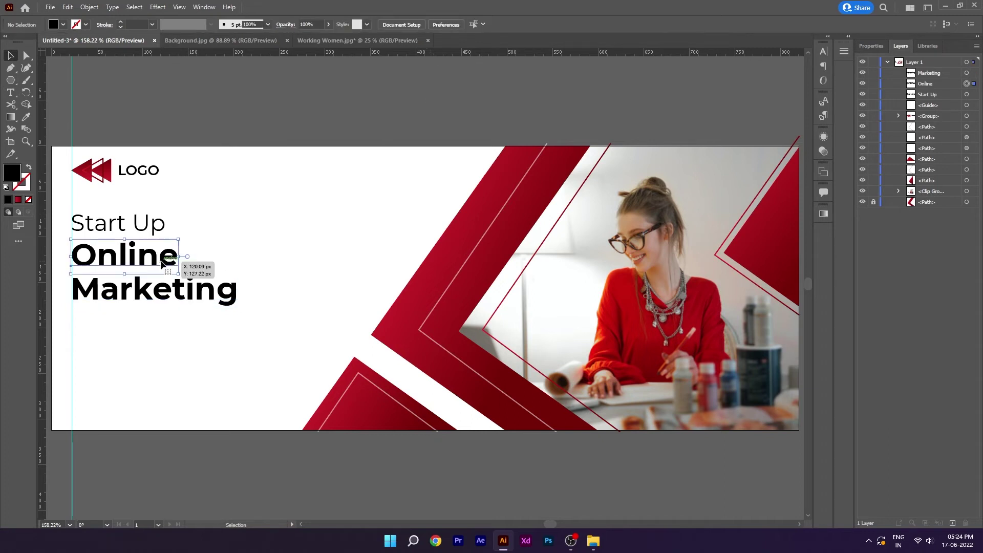
Give Online a dark grey 222222 fill.
{"action": "double_click", "coordinate": [12, 172]}
{"action": "type", "text": "222222"}
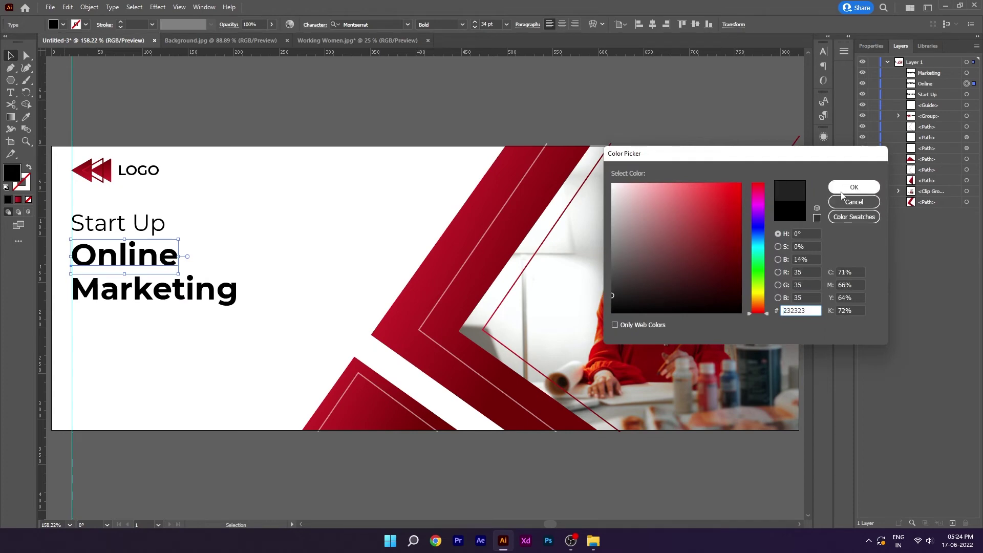
{"action": "left_click", "coordinate": [850, 188]}
Add a new fill to Start Up and Marketing using the red sampled from the artwork.
{"action": "left_click", "coordinate": [124, 231]}
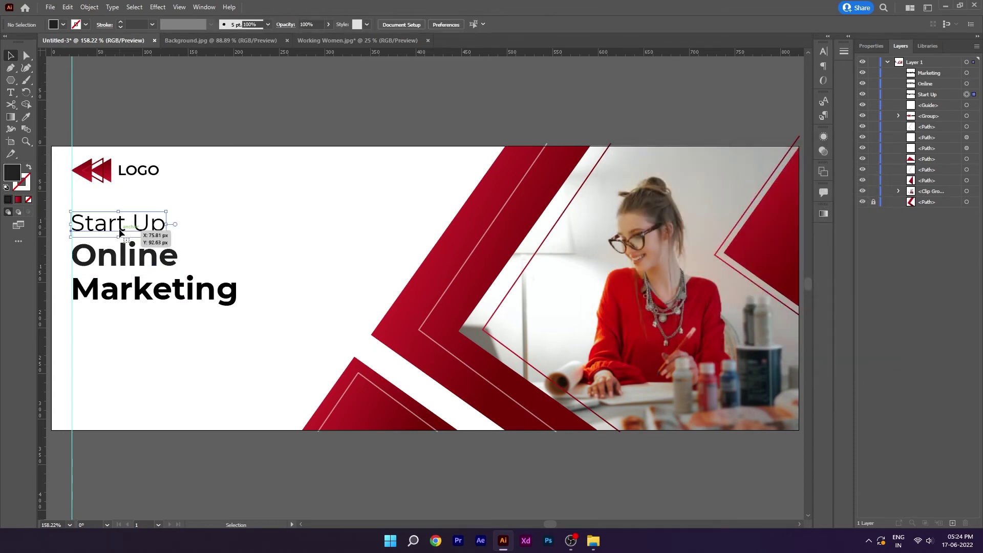
{"action": "left_click", "coordinate": [179, 307], "text": "shift"}
{"action": "left_click", "coordinate": [204, 7]}
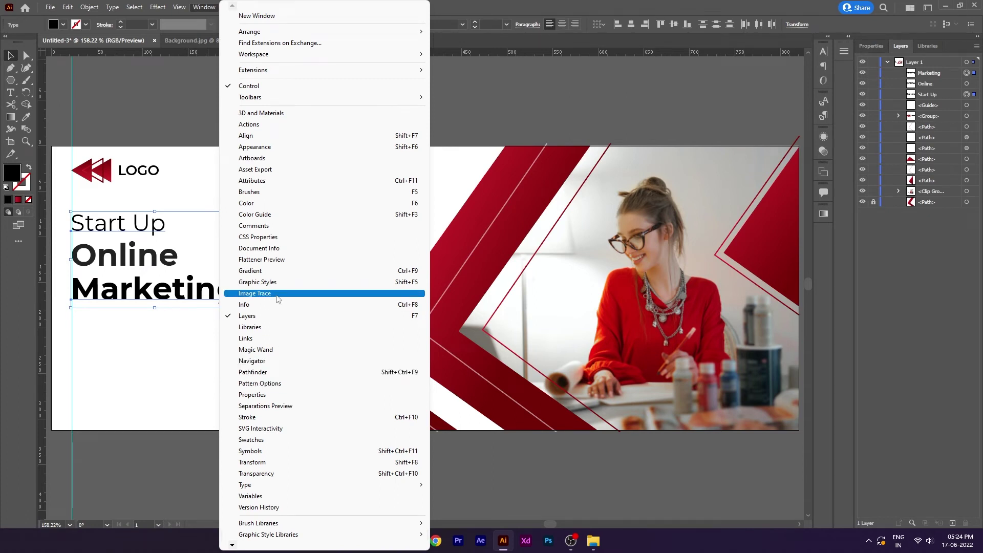
{"action": "left_click", "coordinate": [266, 147]}
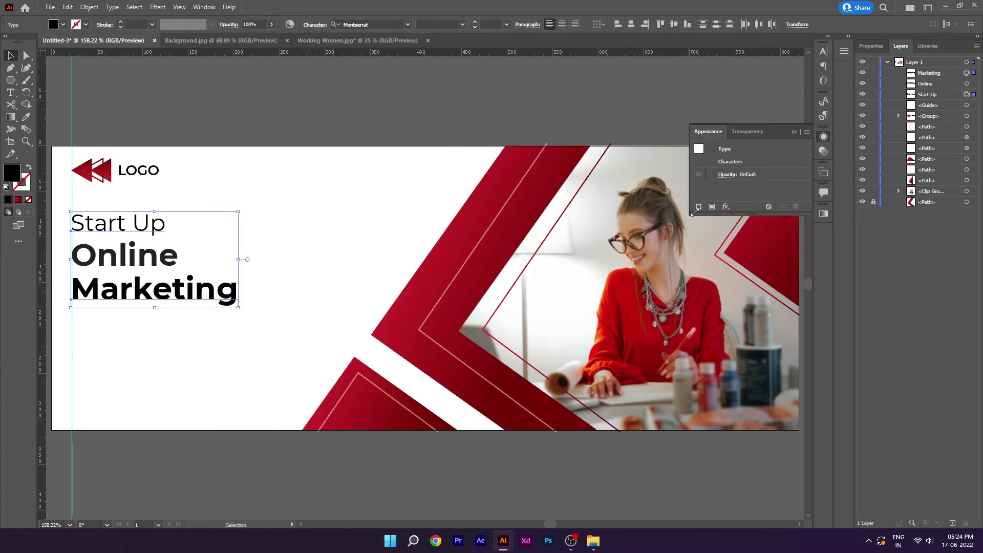
{"action": "left_click", "coordinate": [711, 207]}
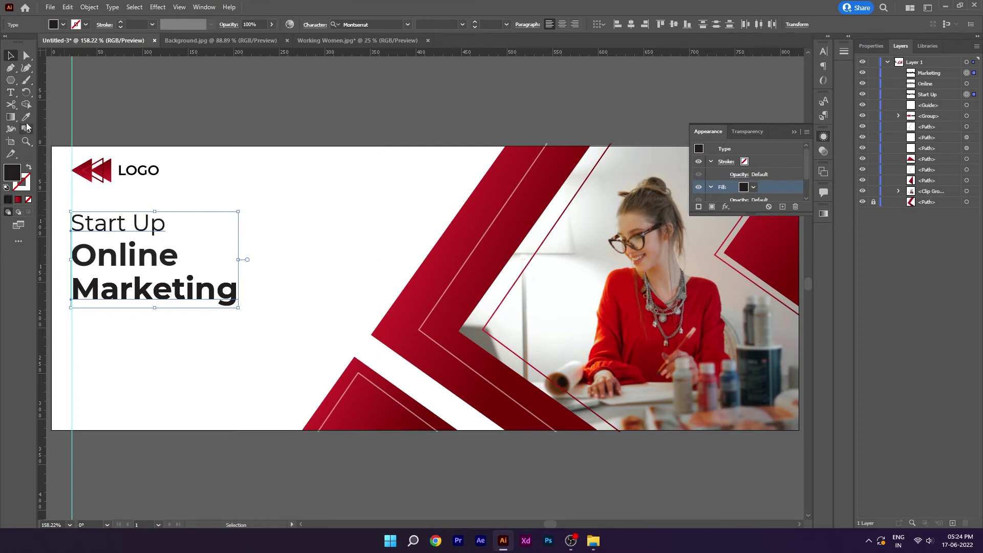
{"action": "left_click", "coordinate": [26, 117]}
{"action": "left_click", "coordinate": [471, 212]}
{"action": "key", "text": "v"}
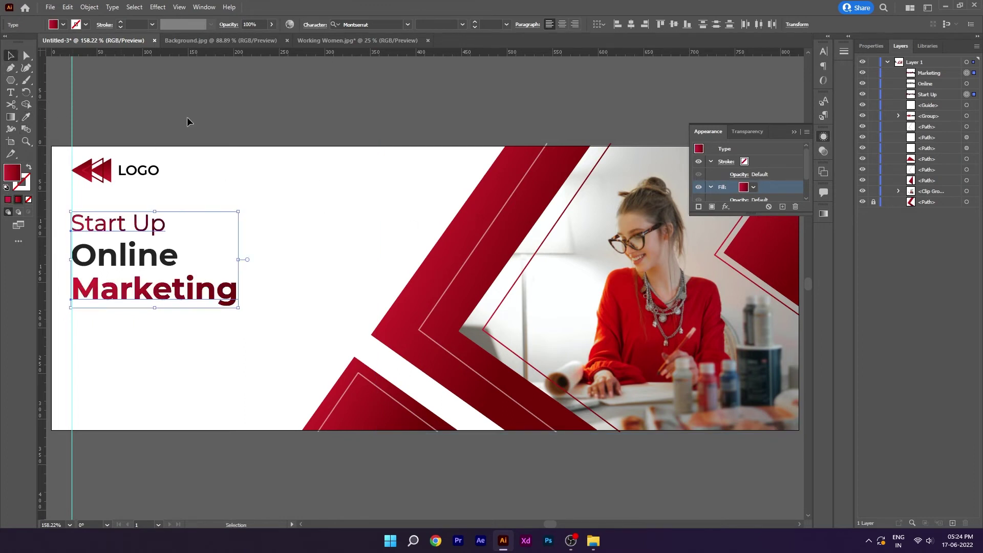
Adjust Online and Marketing to tighten the headline's line spacing.
{"action": "left_click", "coordinate": [169, 256]}
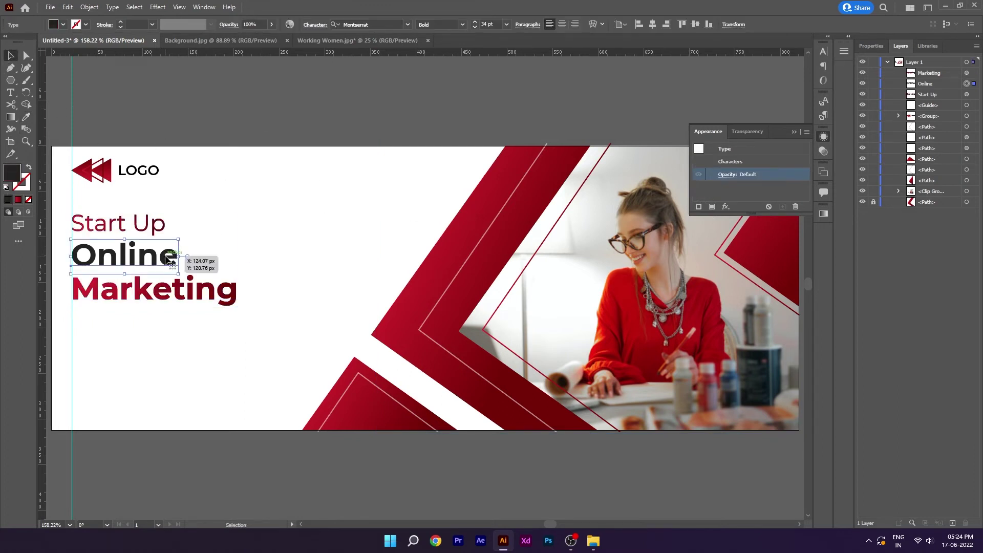
{"action": "mouse_move", "coordinate": [169, 256]}
{"action": "left_mouse_down"}
{"action": "mouse_move", "coordinate": [206, 257]}
{"action": "mouse_move", "coordinate": [156, 300]}
{"action": "mouse_move", "coordinate": [194, 327]}
{"action": "left_mouse_up"}
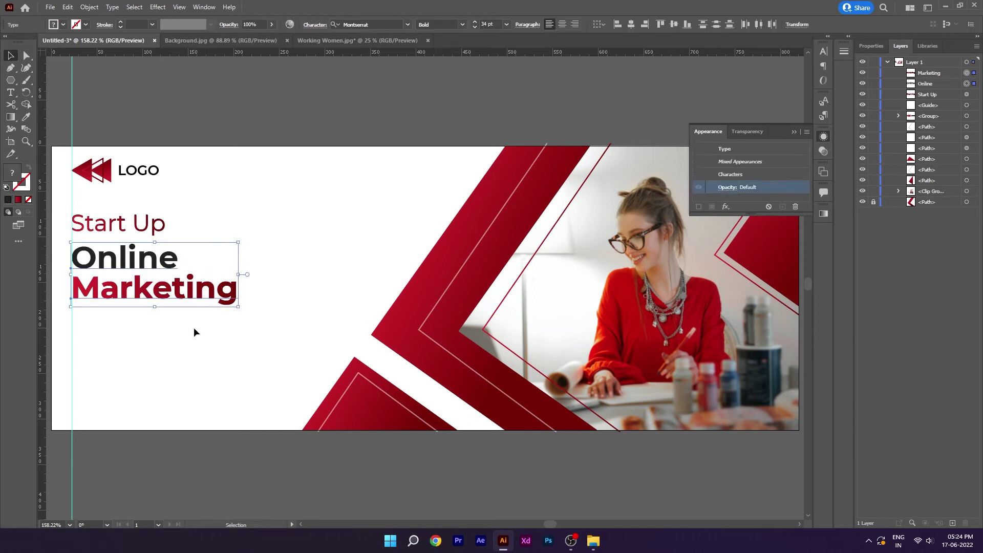
{"action": "key", "text": "Up"}
{"action": "key", "text": "Up"}
{"action": "key", "text": "Up"}
{"action": "key", "text": "ctrl+shift+a"}
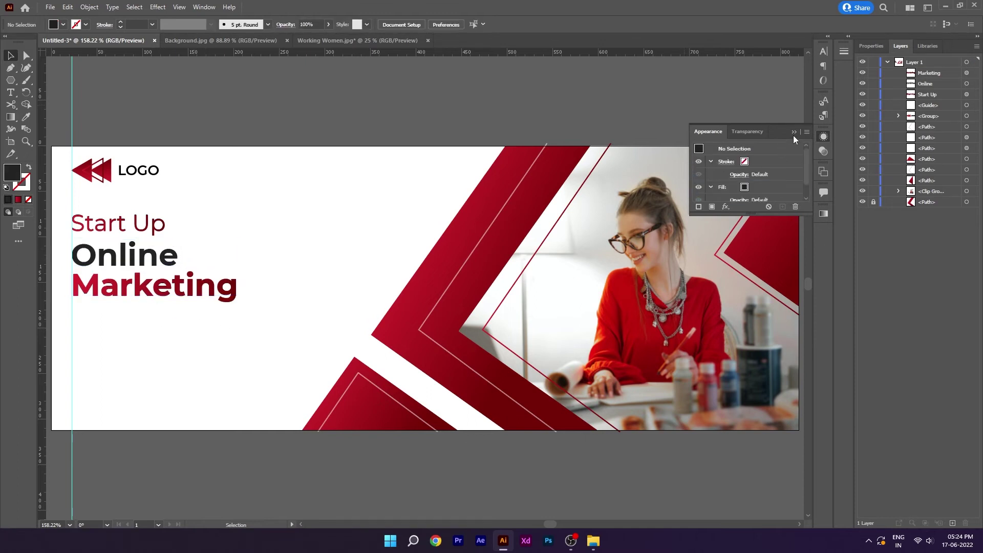
{"action": "left_click", "coordinate": [793, 133]}
Draw a Lorem ipsum text area below Marketing at 10 pt, then delete it.
{"action": "left_click_drag", "start_coordinate": [329, 230], "coordinate": [349, 228]}
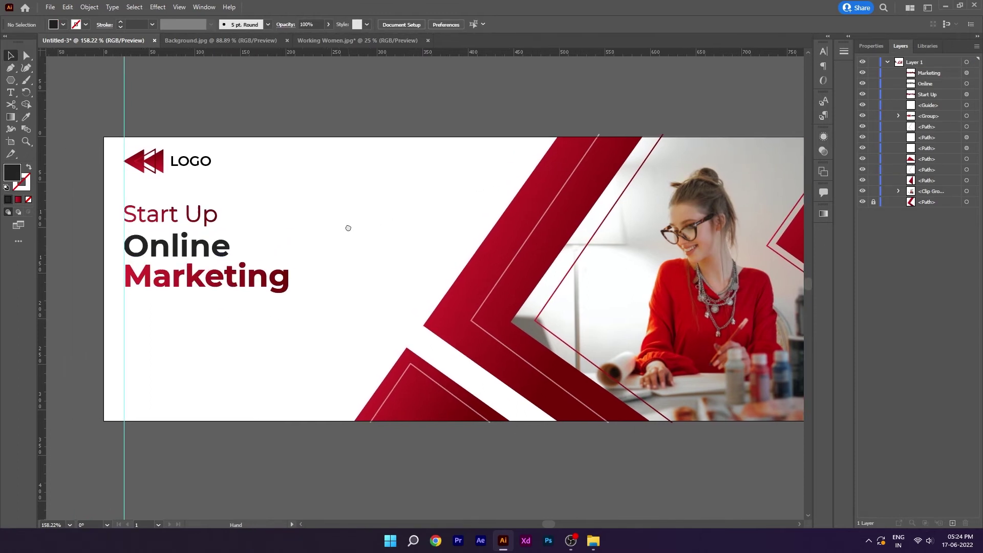
{"action": "key", "text": "t"}
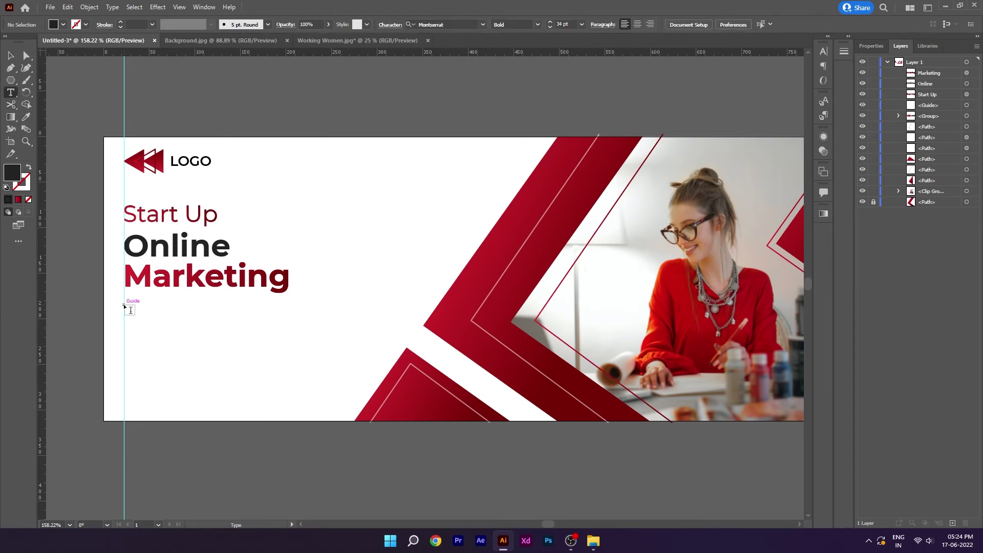
{"action": "left_click_drag", "start_coordinate": [125, 305], "coordinate": [341, 350]}
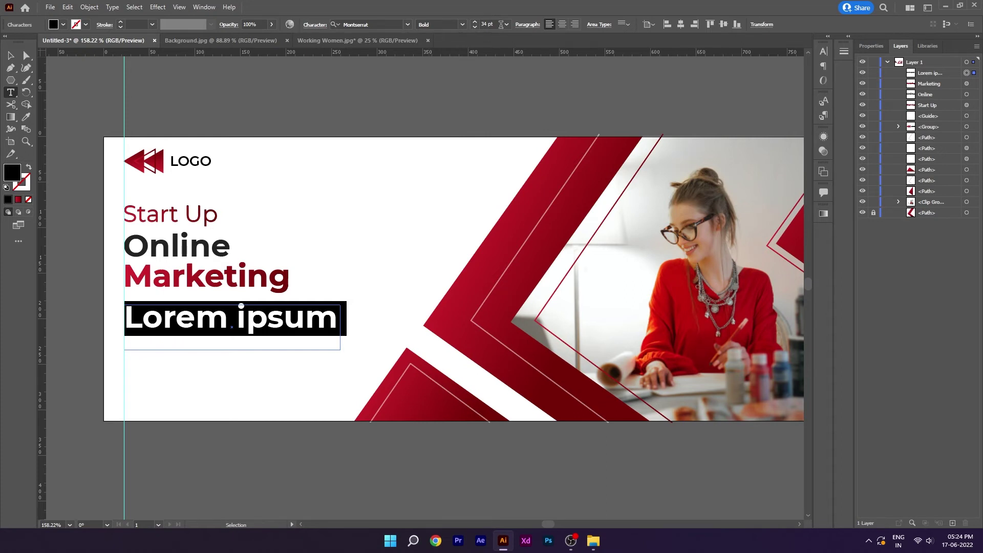
{"action": "left_click", "coordinate": [501, 24]}
{"action": "type", "text": "10"}
{"action": "key", "text": "Return"}
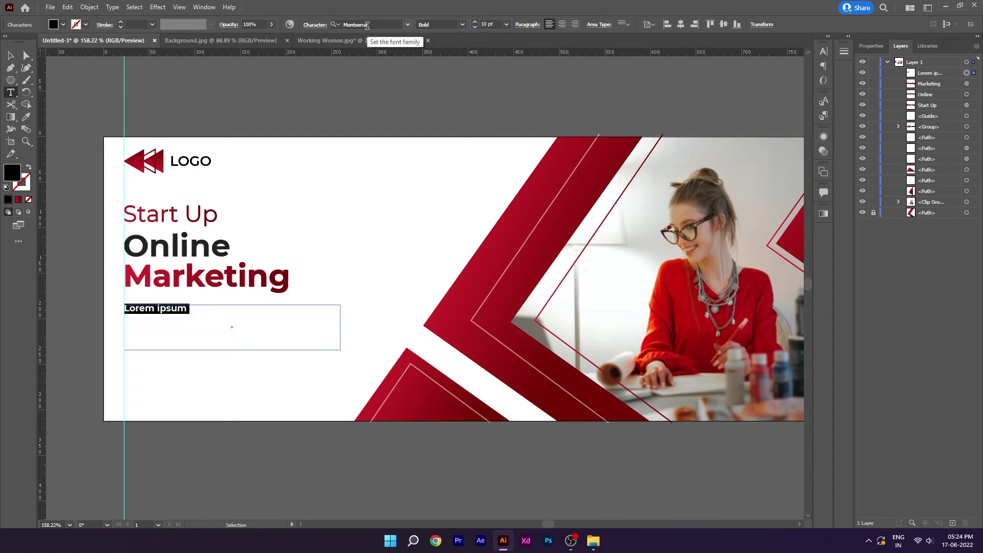
{"action": "key", "text": "Escape"}
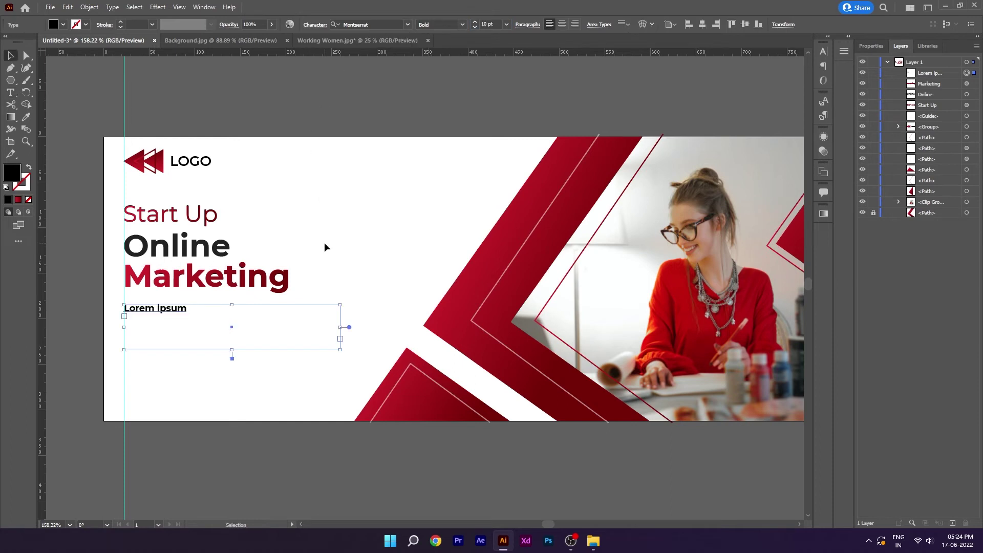
{"action": "key", "text": "Delete"}
Draw a new area-type paragraph below Marketing in Regular weight.
{"action": "left_click", "coordinate": [10, 92]}
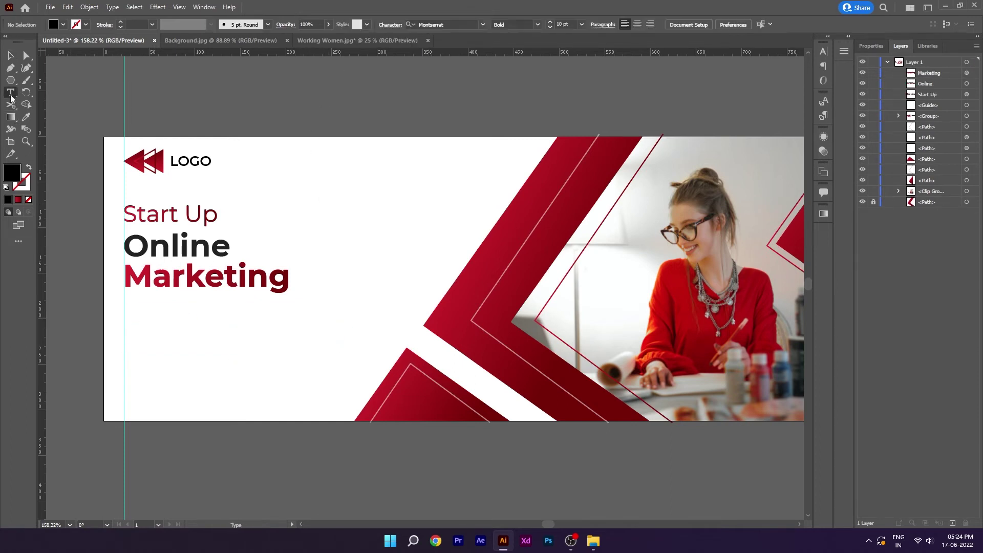
{"action": "mouse_move", "coordinate": [124, 303]}
{"action": "left_mouse_down"}
{"action": "mouse_move", "coordinate": [205, 342]}
{"action": "mouse_move", "coordinate": [332, 361]}
{"action": "left_mouse_up"}
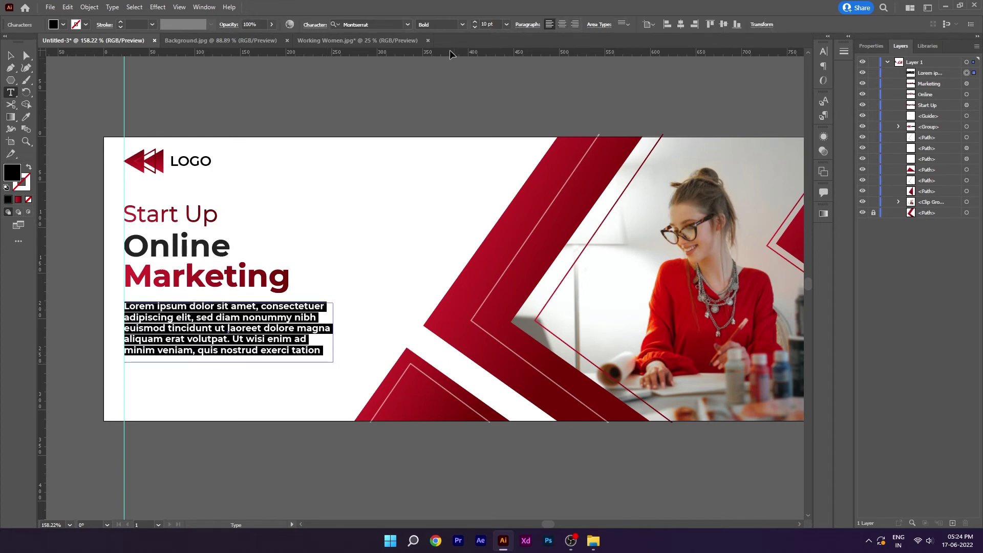
{"action": "left_click", "coordinate": [459, 25]}
{"action": "left_click", "coordinate": [450, 104]}
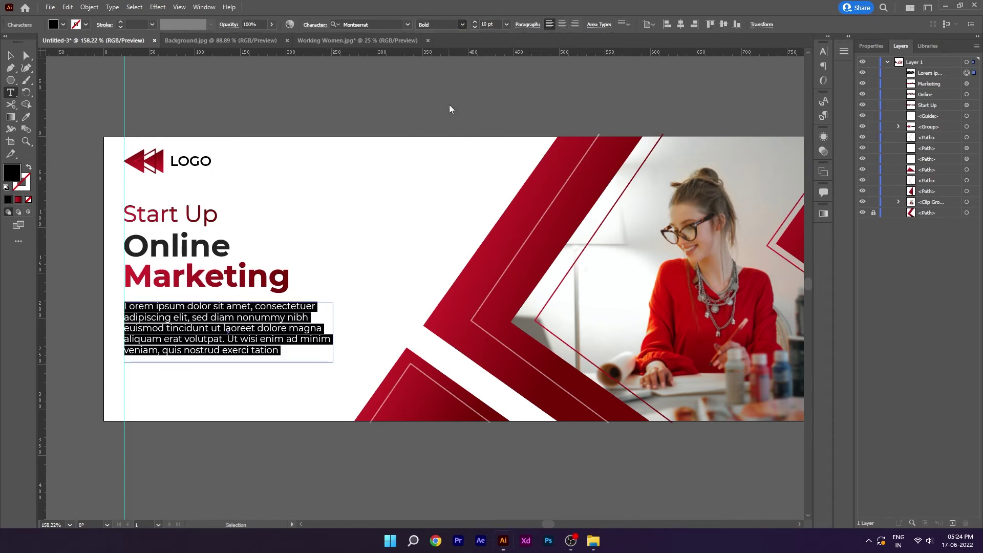
{"action": "left_click", "coordinate": [15, 58]}
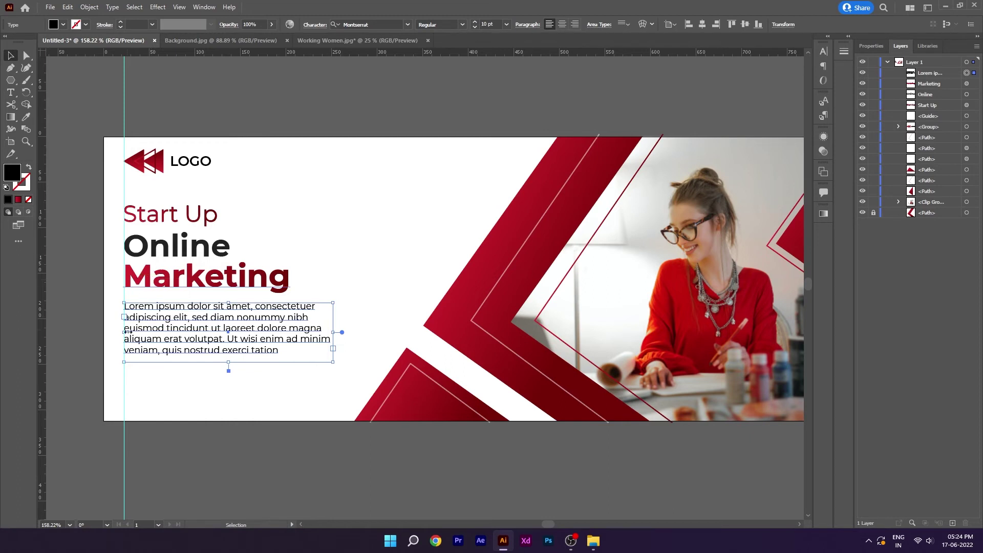
Cut the paragraph text from 'ut laoreet' onward, end it with a period, and shrink the frame.
{"action": "scroll", "coordinate": [105, 353], "scroll_direction": "up", "scroll_amount": 1}
{"action": "left_click_drag", "start_coordinate": [228, 368], "coordinate": [234, 365]}
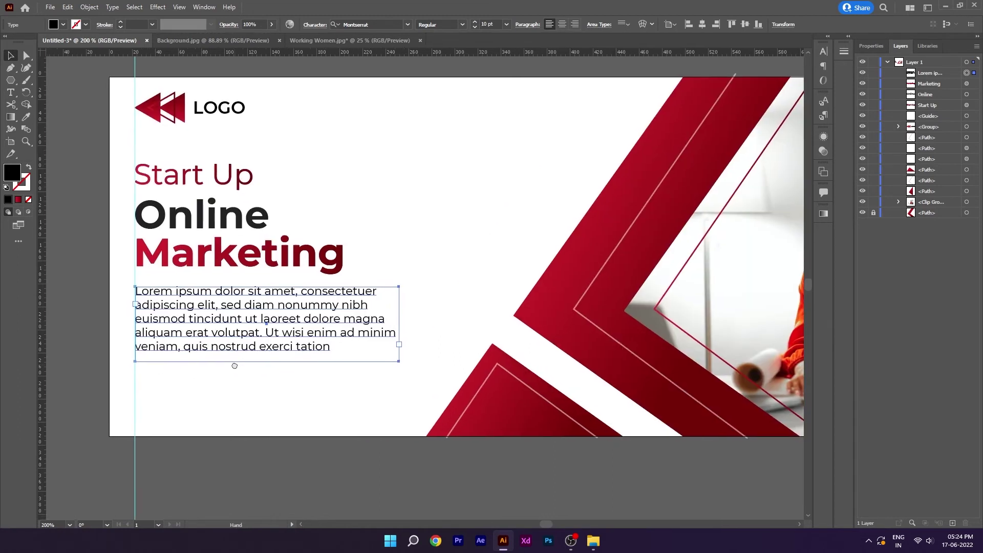
{"action": "double_click", "coordinate": [260, 340]}
{"action": "left_click_drag", "start_coordinate": [242, 318], "coordinate": [355, 356]}
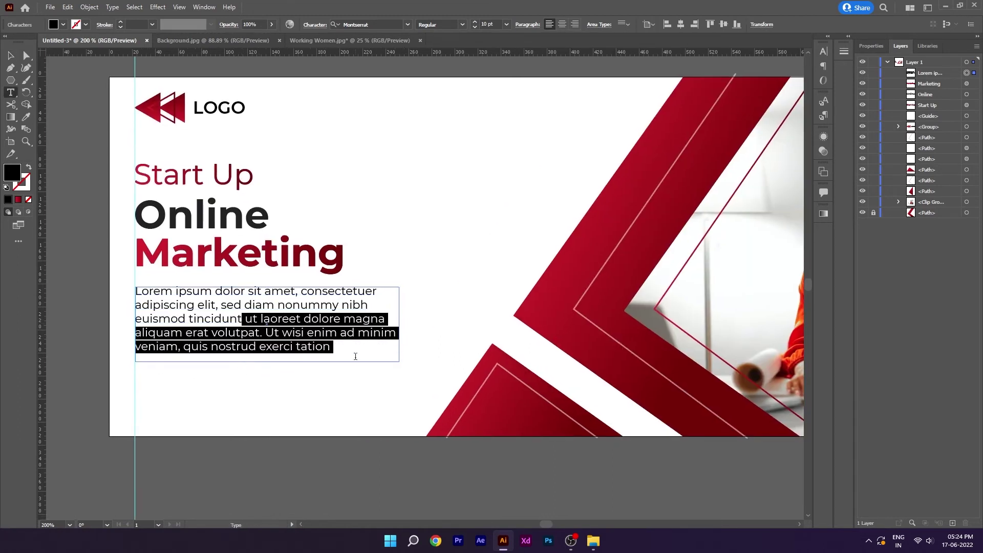
{"action": "key", "text": "BackSpace"}
{"action": "type", "text": "."}
{"action": "key", "text": "Escape"}
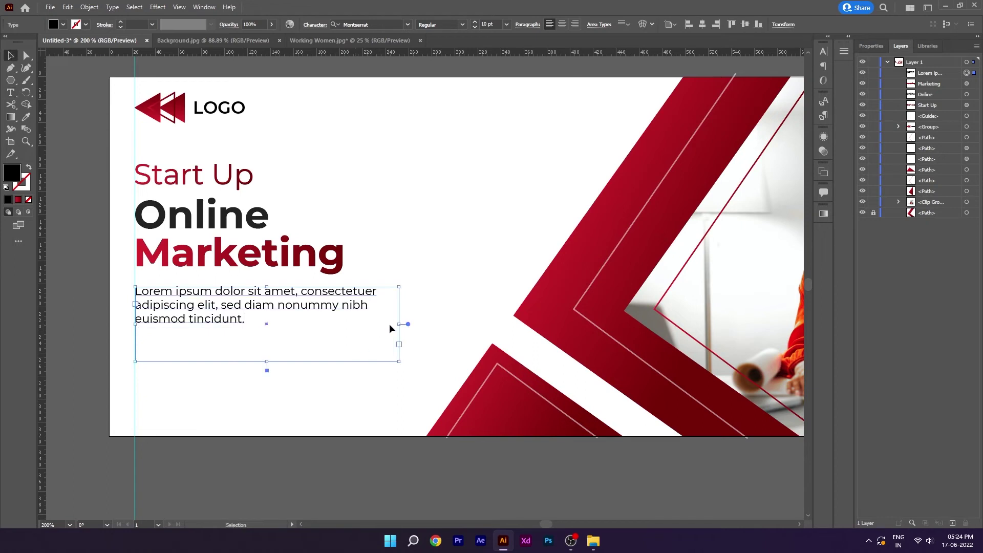
{"action": "left_click_drag", "start_coordinate": [399, 324], "coordinate": [384, 332]}
{"action": "left_click_drag", "start_coordinate": [260, 362], "coordinate": [279, 330]}
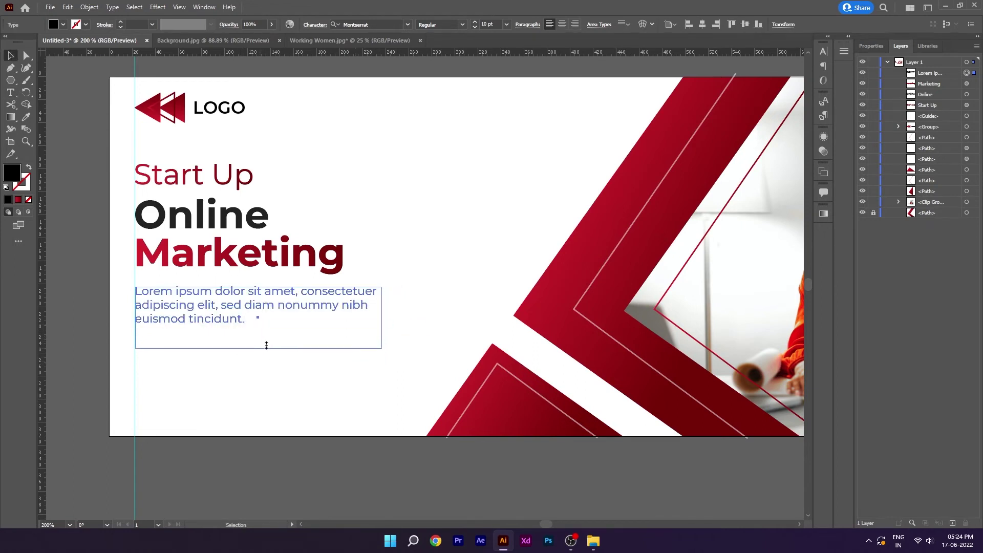
Nudge the paragraph down beneath the headline.
{"action": "key", "text": "Down"}
{"action": "key", "text": "Down"}
{"action": "key", "text": "Down"}
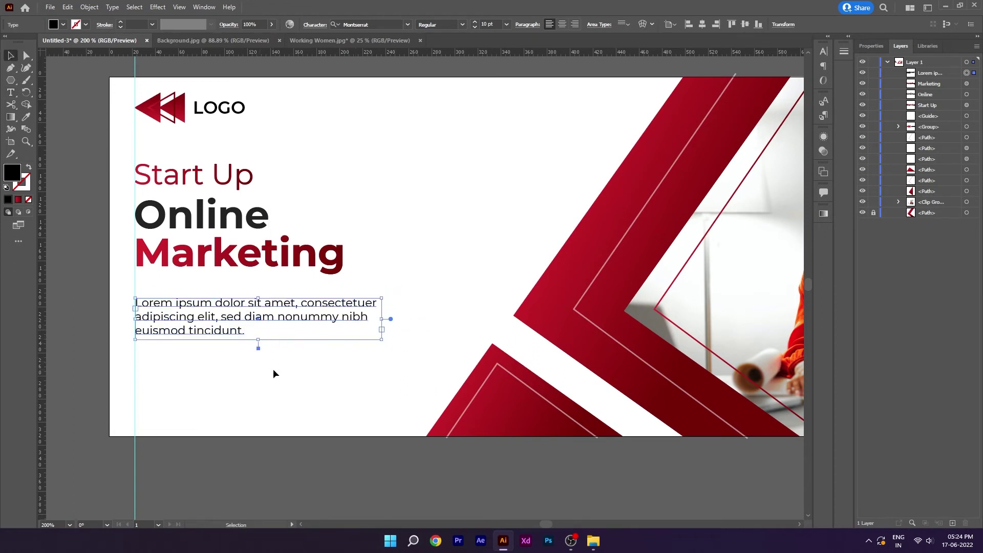
{"action": "key", "text": "Down"}
{"action": "key", "text": "Down"}
{"action": "left_click", "coordinate": [274, 371]}
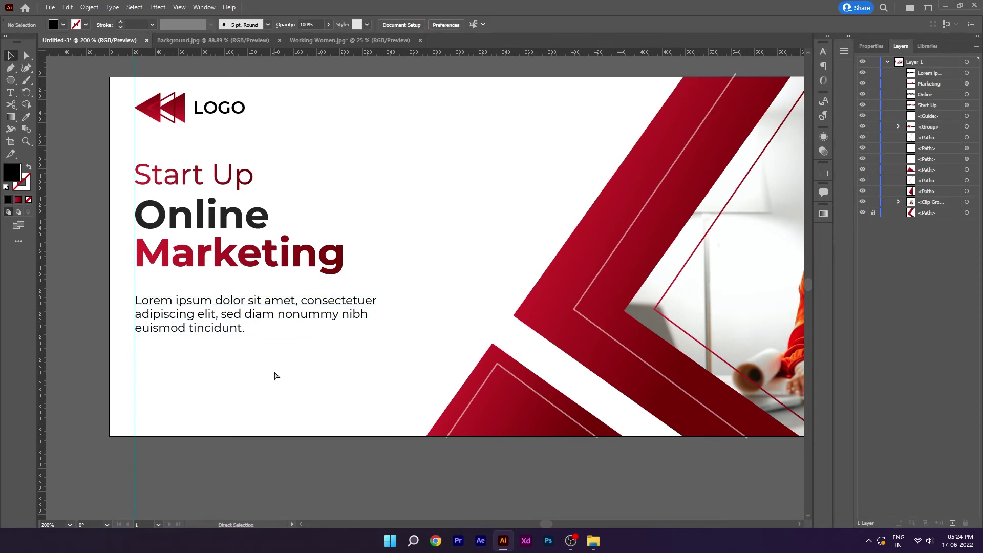
{"action": "key", "text": "ctrl+0"}
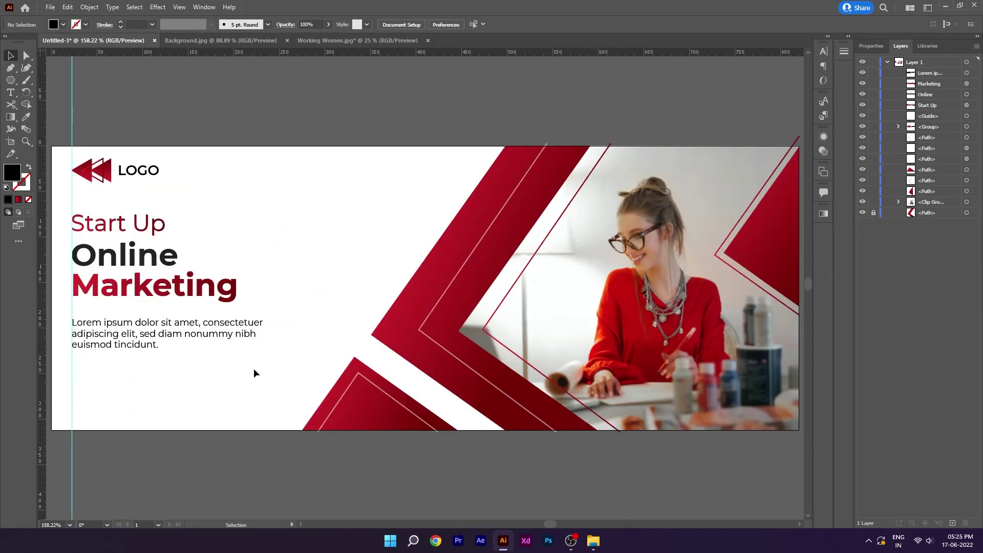
{"action": "left_click", "coordinate": [207, 337]}
{"action": "key", "text": "Down"}
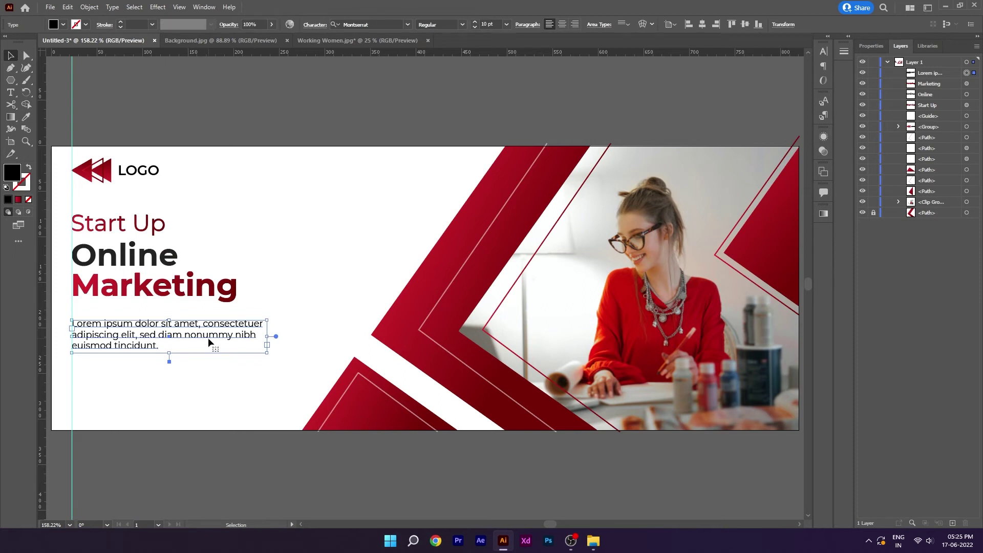
{"action": "key", "text": "Down"}
{"action": "key", "text": "Down"}
{"action": "left_click", "coordinate": [226, 367]}
Select the Start Up, Online and Marketing lines together, then clear the selection.
{"action": "left_click", "coordinate": [157, 296]}
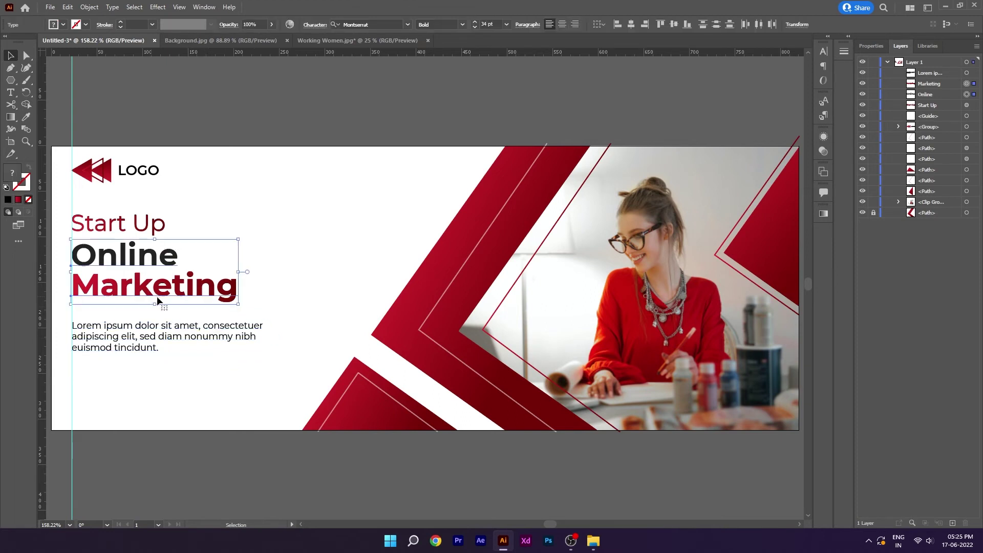
{"action": "left_click", "coordinate": [269, 282]}
{"action": "left_click", "coordinate": [216, 297]}
{"action": "left_click", "coordinate": [271, 256]}
{"action": "left_click_drag", "start_coordinate": [237, 213], "coordinate": [67, 307]}
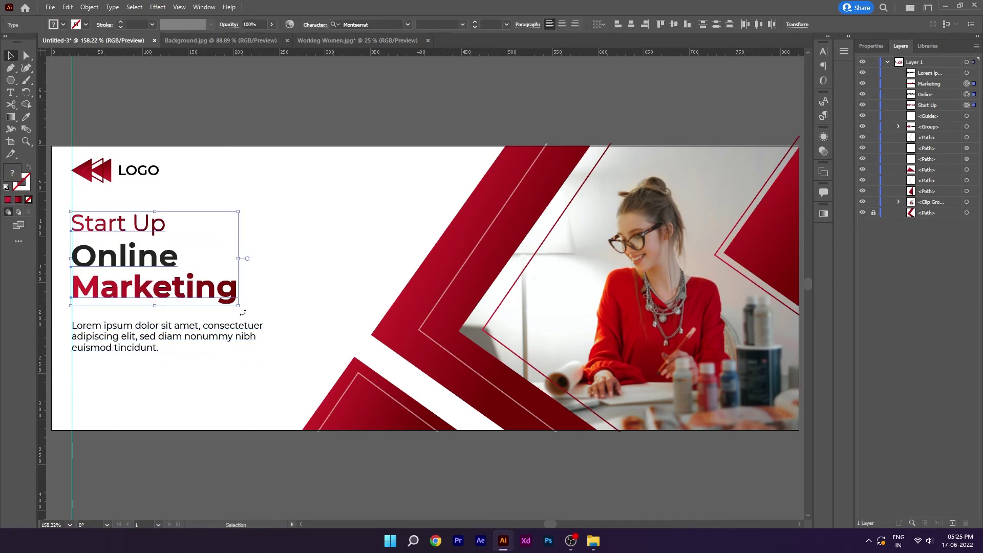
{"action": "left_click", "coordinate": [246, 373]}
{"action": "left_click", "coordinate": [243, 348]}
{"action": "left_click", "coordinate": [241, 375]}
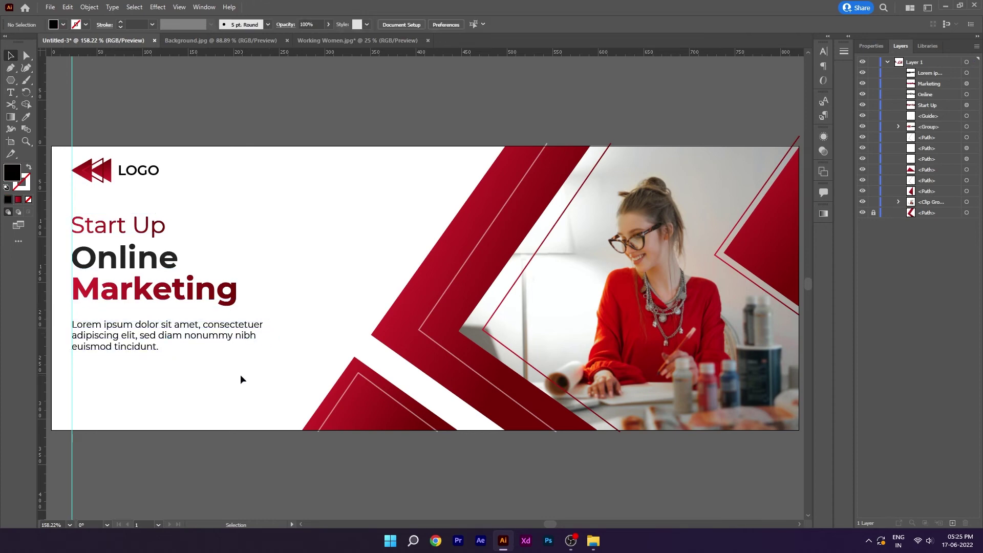
{"action": "left_click_drag", "start_coordinate": [241, 374], "coordinate": [357, 372]}
{"action": "scroll", "coordinate": [222, 353], "scroll_direction": "up", "scroll_amount": 2}
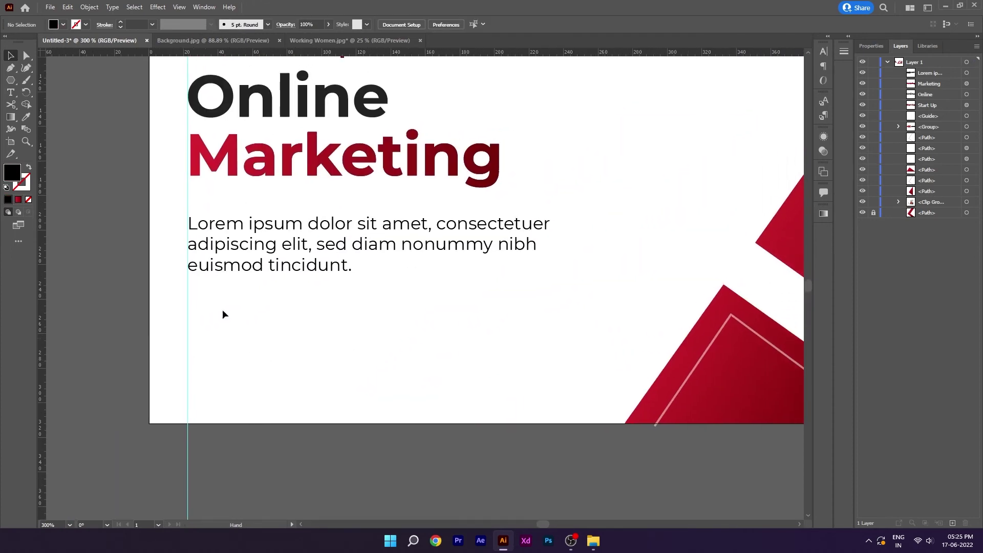
Draw a rectangle below the paragraph filled with the triangles' red gradient.
{"action": "right_click", "coordinate": [10, 80]}
{"action": "left_click", "coordinate": [41, 78]}
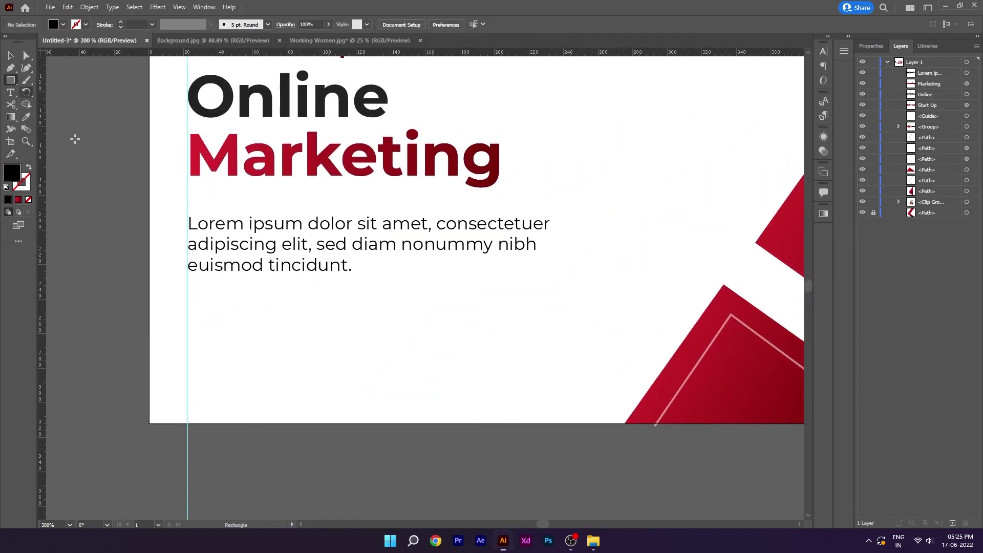
{"action": "left_click_drag", "start_coordinate": [189, 337], "coordinate": [335, 370]}
{"action": "key", "text": "i"}
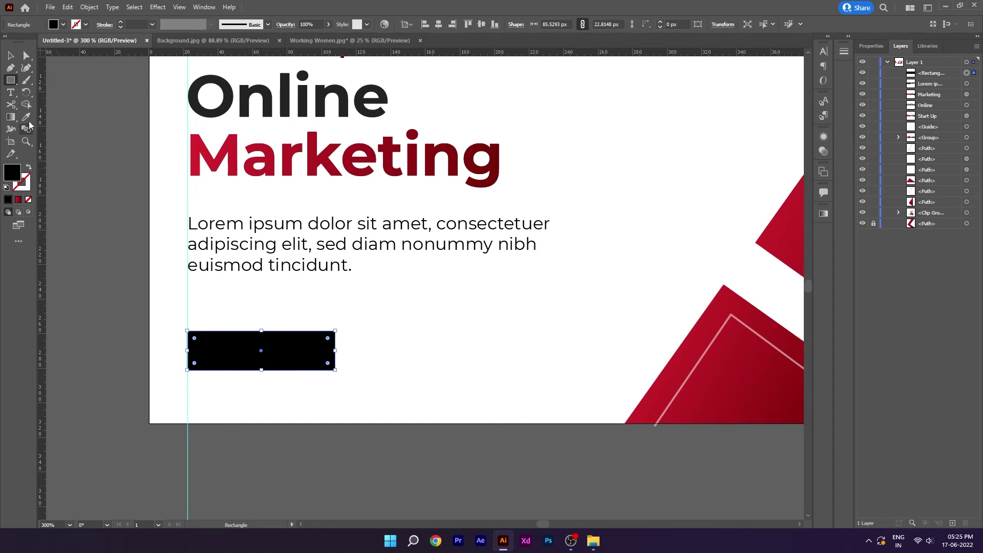
{"action": "left_click", "coordinate": [733, 375]}
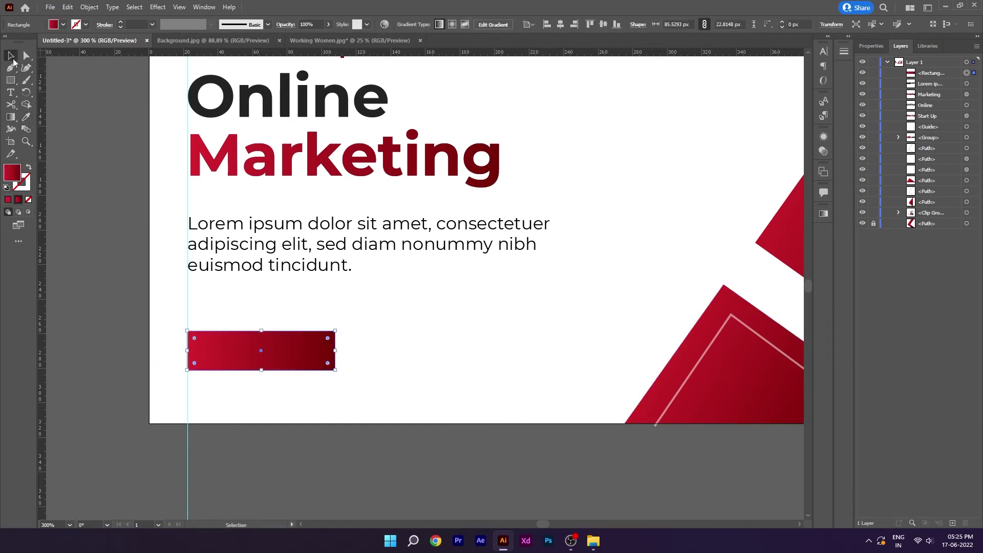
Run the gradient diagonally across the rectangle and round its corners into a pill.
{"action": "key", "text": "g"}
{"action": "left_click_drag", "start_coordinate": [188, 326], "coordinate": [336, 369]}
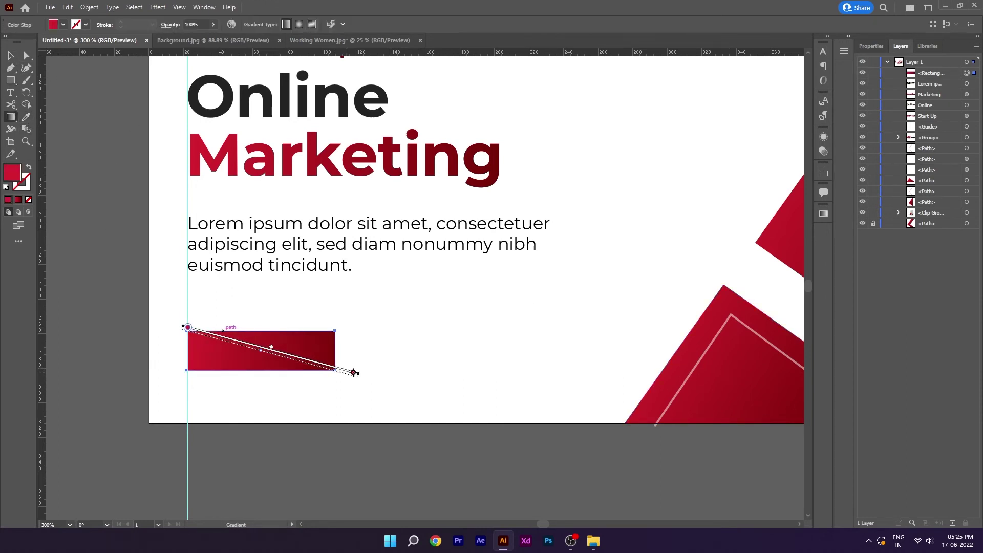
{"action": "key", "text": "v"}
{"action": "mouse_move", "coordinate": [195, 343]}
{"action": "left_mouse_down"}
{"action": "mouse_move", "coordinate": [241, 349]}
{"action": "mouse_move", "coordinate": [199, 351]}
{"action": "left_mouse_up"}
{"action": "left_click", "coordinate": [420, 376]}
Align the pill with the left guide and nudge it up slightly.
{"action": "scroll", "coordinate": [196, 357], "scroll_direction": "up", "scroll_amount": 3}
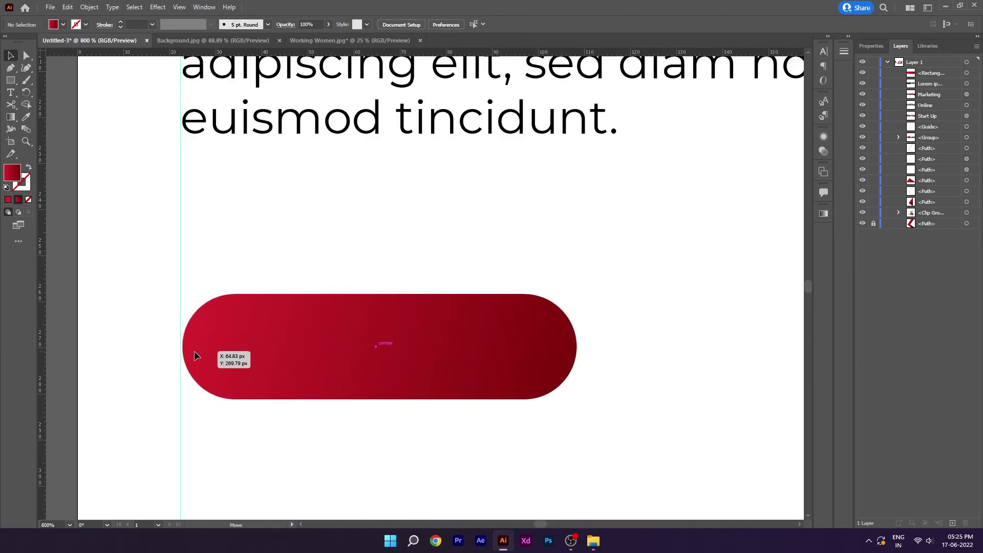
{"action": "left_click_drag", "start_coordinate": [197, 353], "coordinate": [200, 352]}
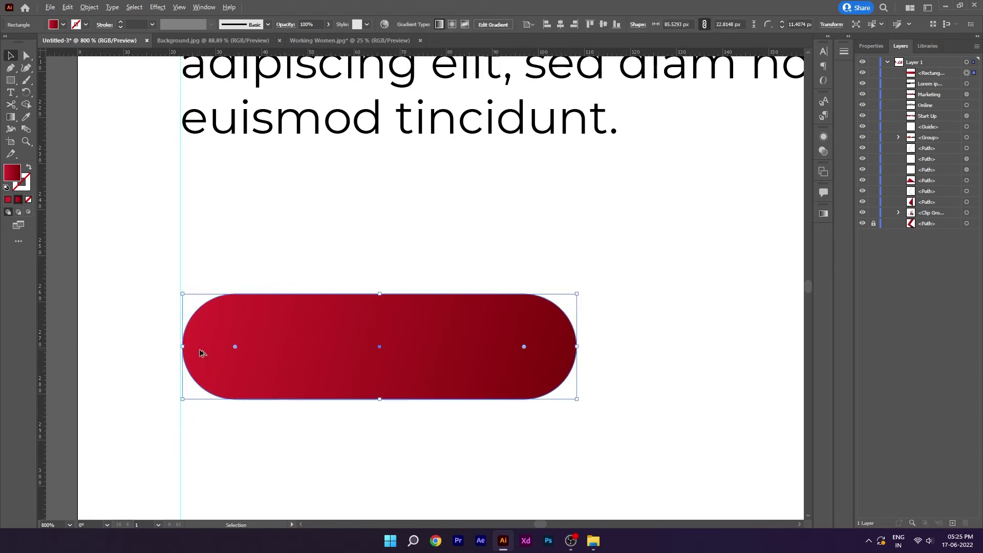
{"action": "scroll", "coordinate": [201, 353], "scroll_direction": "down", "scroll_amount": 3}
{"action": "key", "text": "Up"}
{"action": "key", "text": "Up"}
{"action": "key", "text": "Up"}
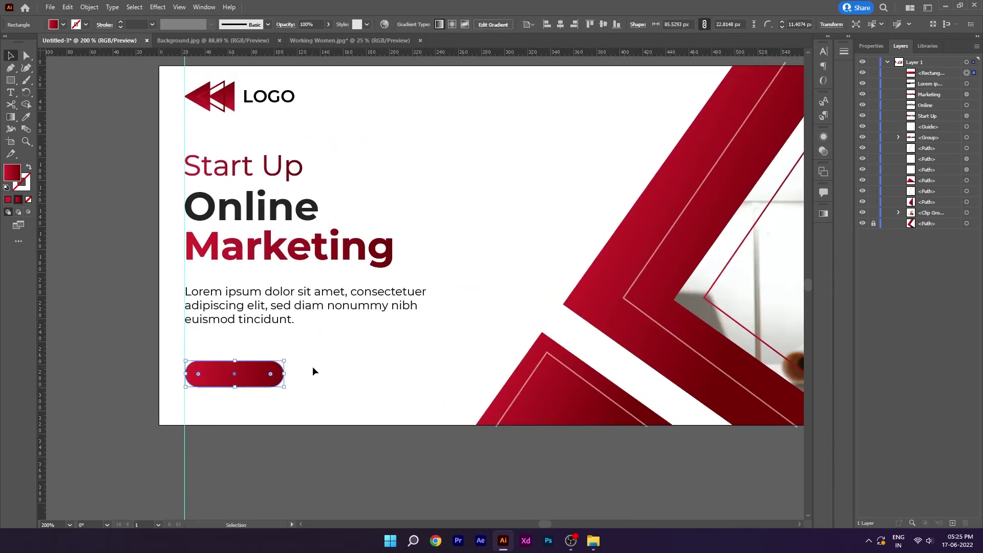
{"action": "key", "text": "Up"}
{"action": "key", "text": "Up"}
Add a white 'Join Now' label and move it onto the red pill.
{"action": "left_click", "coordinate": [324, 368]}
{"action": "left_click", "coordinate": [11, 92]}
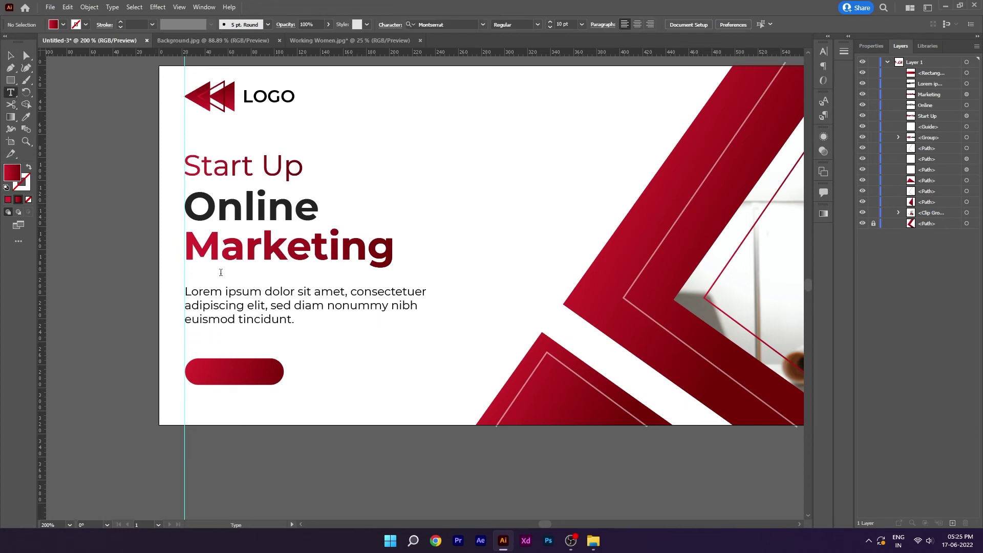
{"action": "left_click", "coordinate": [332, 369]}
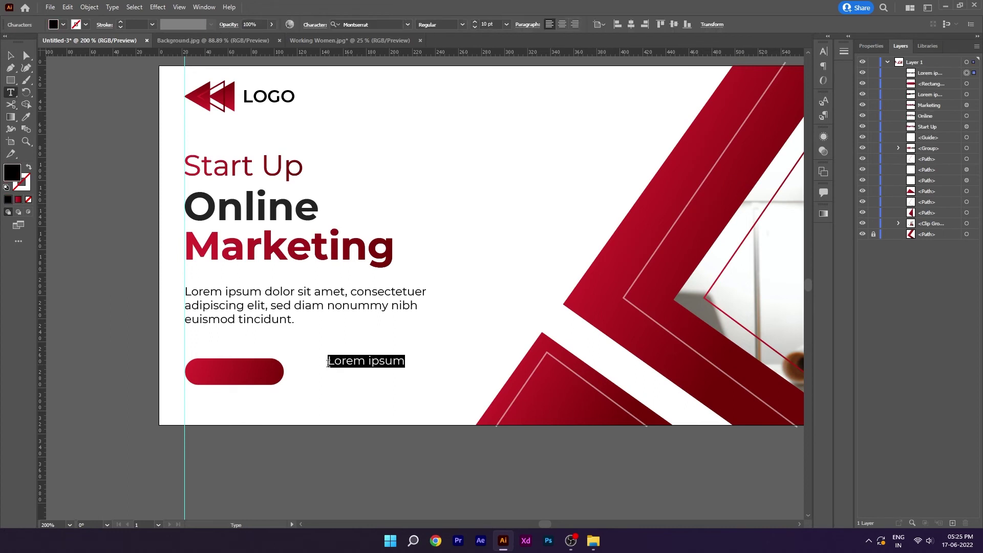
{"action": "type", "text": "Join Now"}
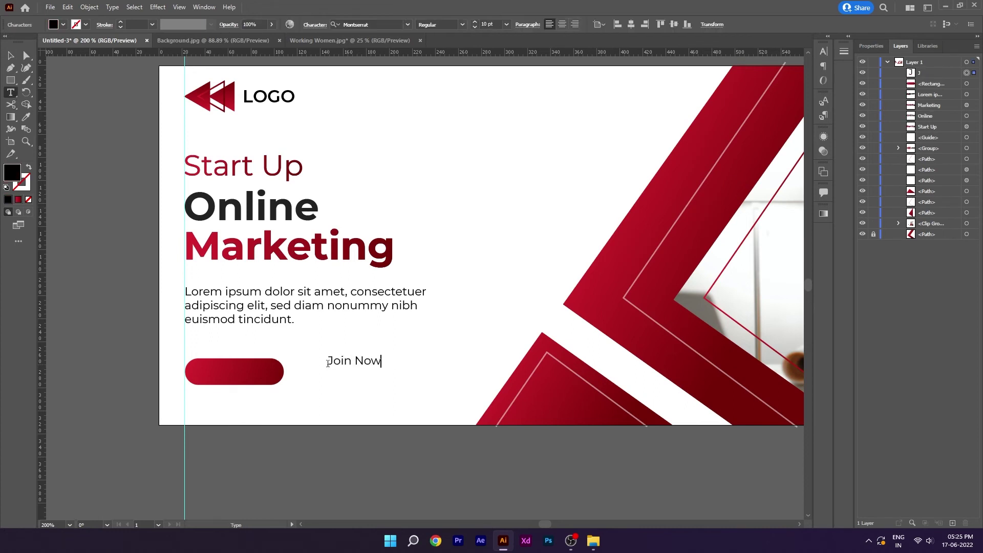
{"action": "key", "text": "Escape"}
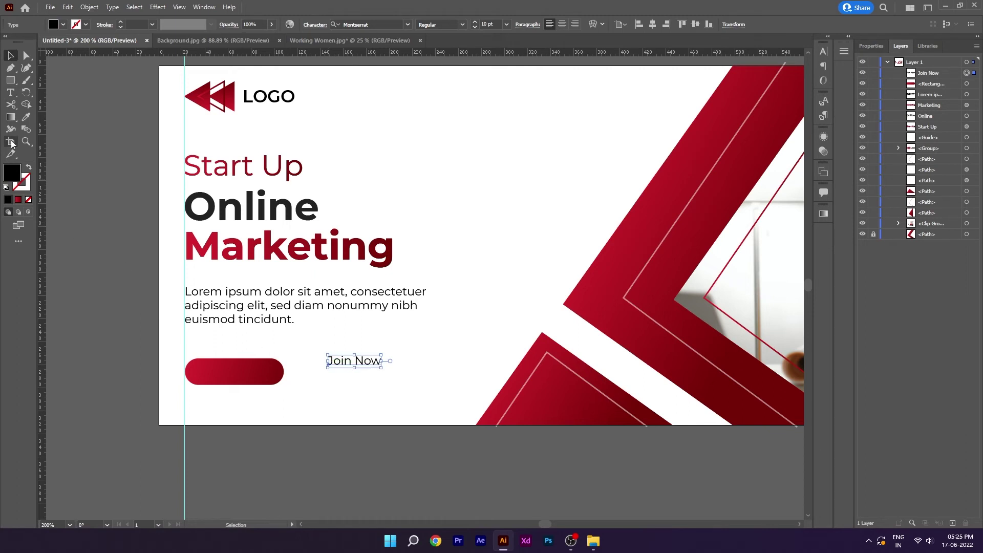
{"action": "left_click", "coordinate": [27, 117]}
{"action": "left_click", "coordinate": [418, 324]}
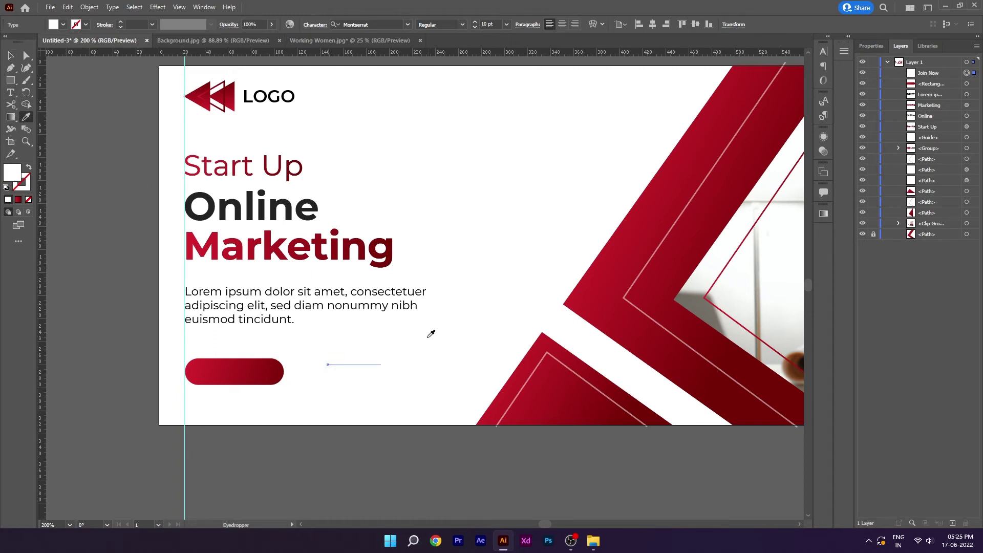
{"action": "left_click", "coordinate": [11, 55]}
{"action": "left_click_drag", "start_coordinate": [328, 364], "coordinate": [220, 378]}
Enlarge Join Now to 11 pt, centre it on the button, and nudge both up-left.
{"action": "left_click", "coordinate": [475, 23]}
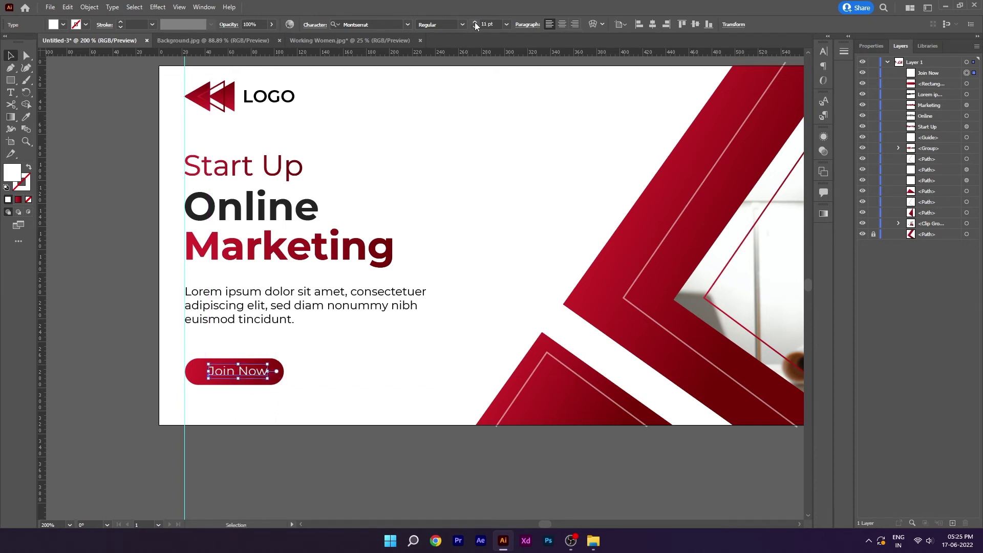
{"action": "left_click_drag", "start_coordinate": [328, 349], "coordinate": [218, 422]}
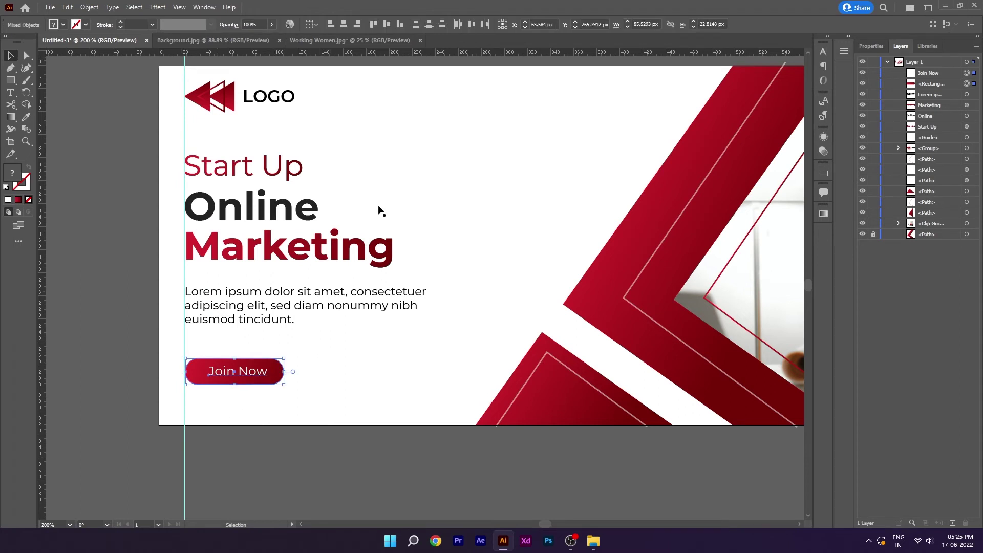
{"action": "left_click", "coordinate": [351, 24]}
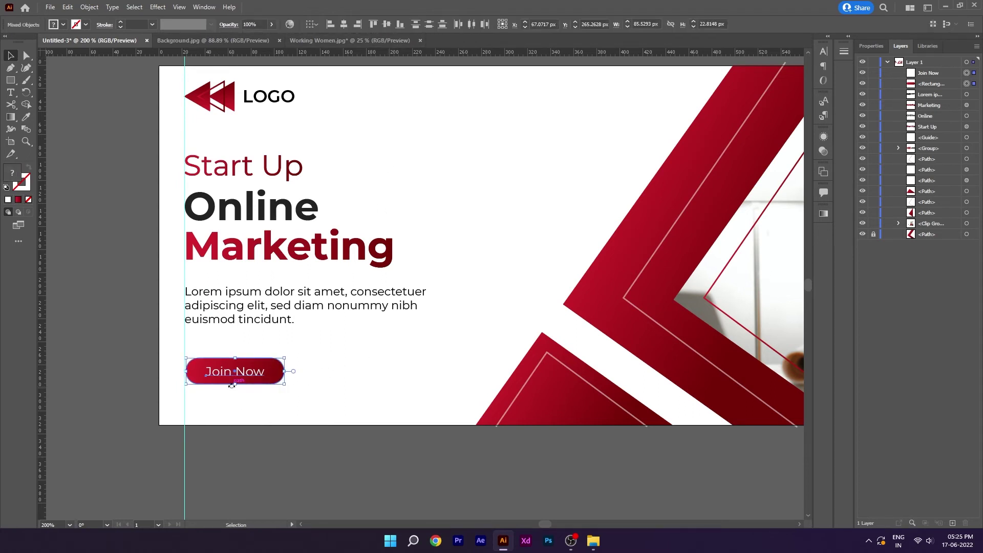
{"action": "key", "text": "Up"}
{"action": "key", "text": "Left"}
{"action": "key", "text": "Left"}
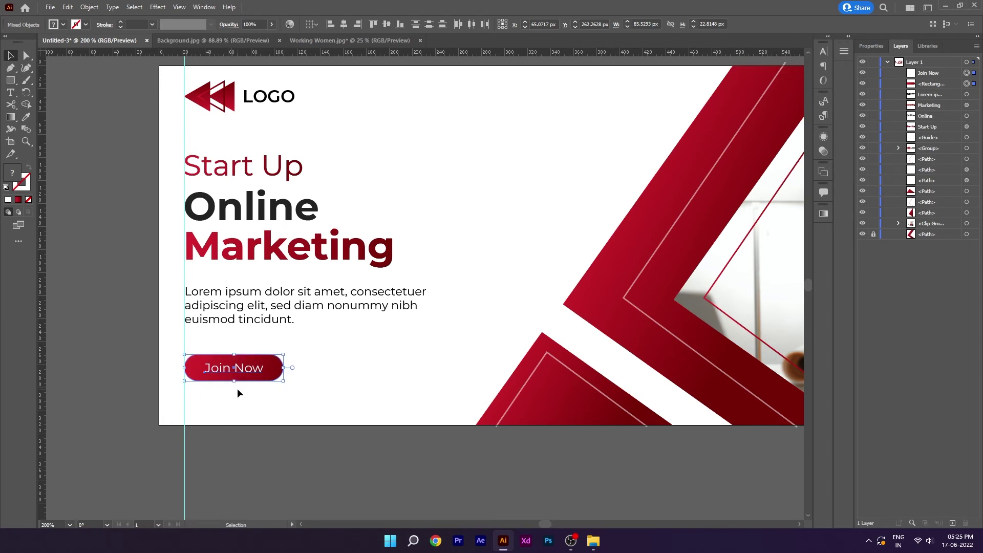
{"action": "left_click", "coordinate": [244, 390]}
Nudge the paragraph, headline lines and Join Now button to even their vertical spacing.
{"action": "key", "text": "ctrl+0"}
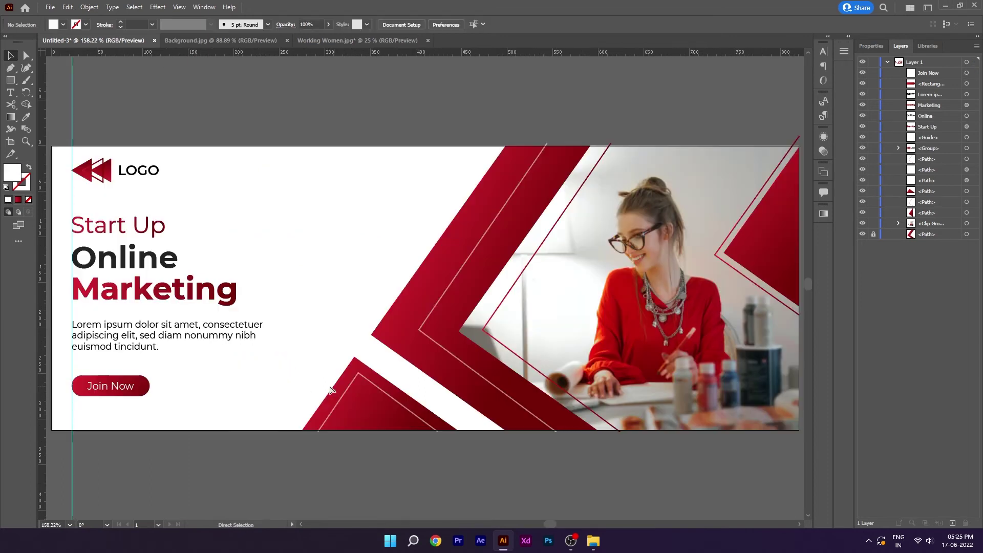
{"action": "left_click", "coordinate": [183, 340]}
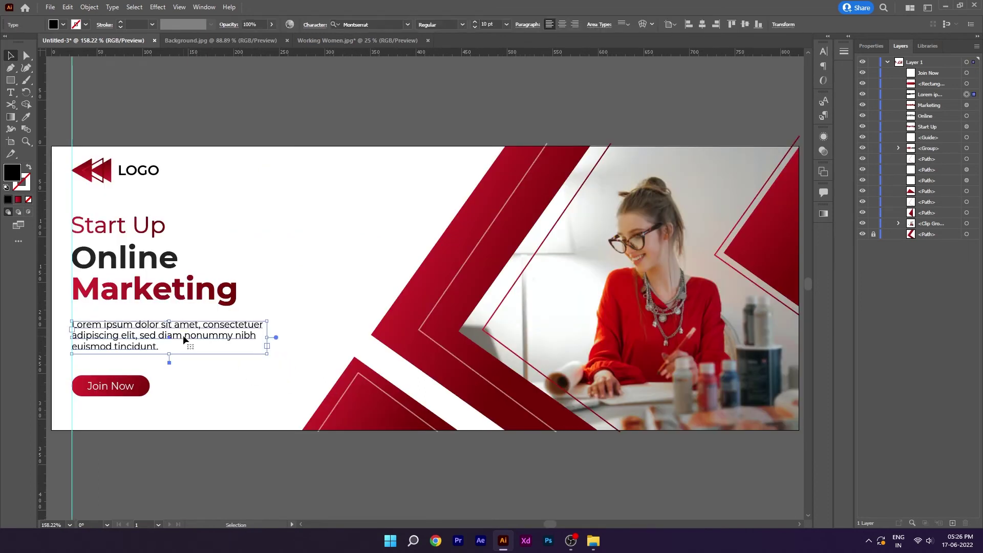
{"action": "left_click_drag", "start_coordinate": [184, 340], "coordinate": [183, 342]}
{"action": "left_click", "coordinate": [226, 394]}
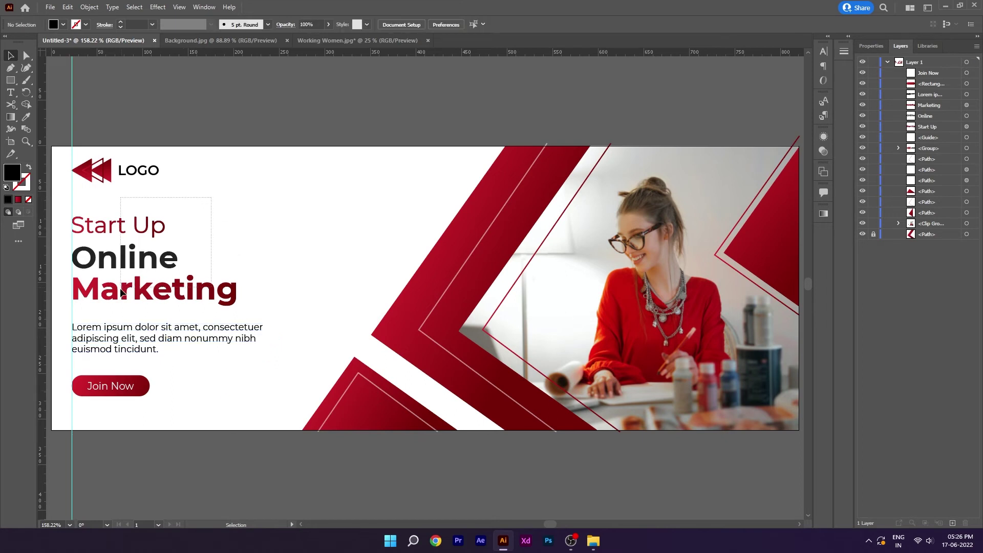
{"action": "left_click_drag", "start_coordinate": [122, 292], "coordinate": [122, 296]}
{"action": "left_click", "coordinate": [214, 346]}
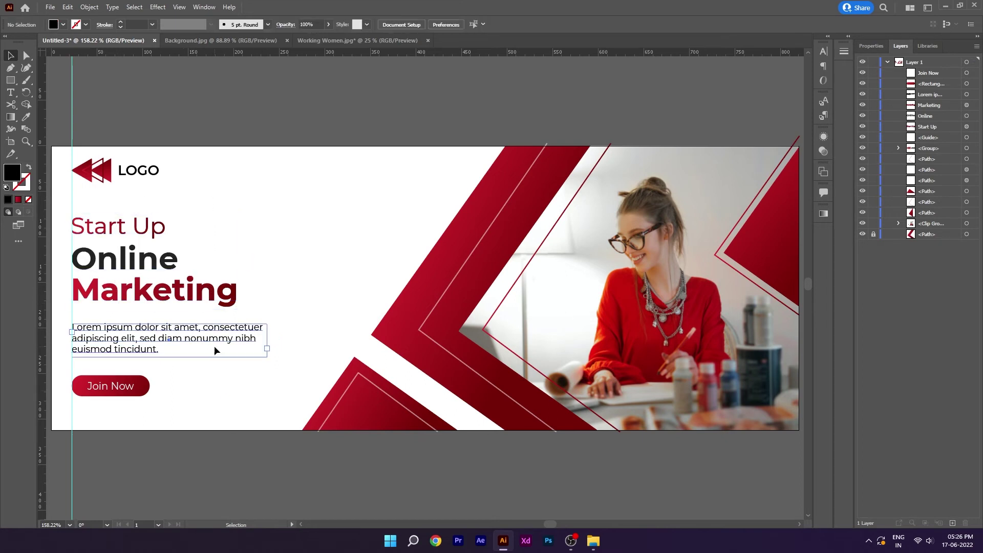
{"action": "key", "text": "Up"}
{"action": "key", "text": "Up"}
{"action": "left_click_drag", "start_coordinate": [162, 373], "coordinate": [104, 426]}
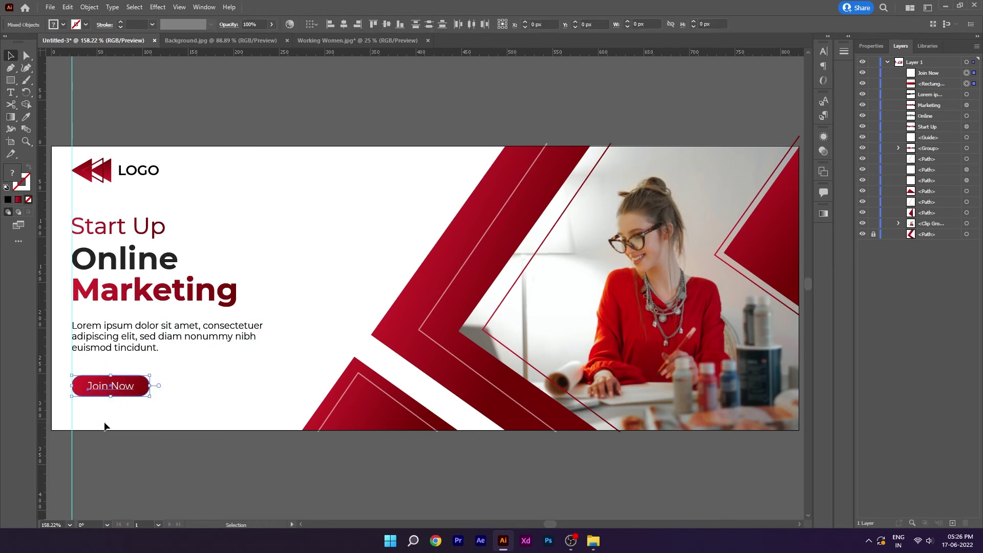
{"action": "key", "text": "Up"}
{"action": "key", "text": "Down"}
{"action": "left_click", "coordinate": [149, 417]}
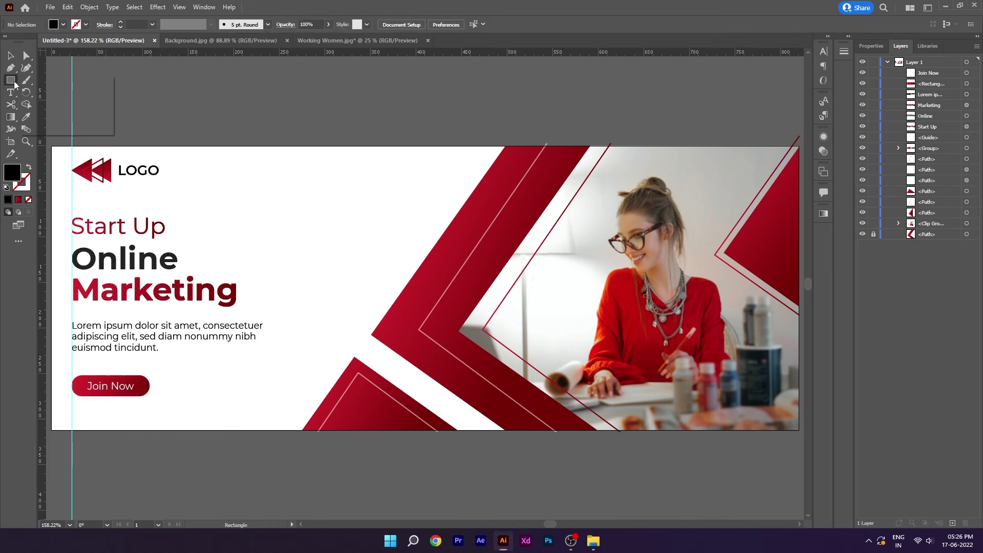
Draw a small circle right of Start Up with no fill and a 232323 outline.
{"action": "left_click_drag", "start_coordinate": [10, 80], "coordinate": [46, 102]}
{"action": "left_click_drag", "start_coordinate": [267, 227], "coordinate": [276, 237]}
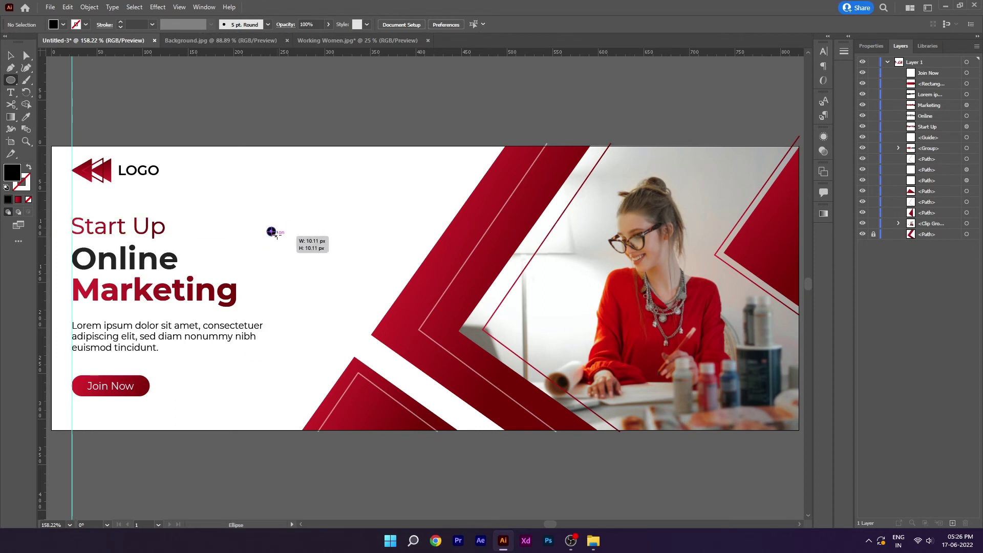
{"action": "key", "text": "v"}
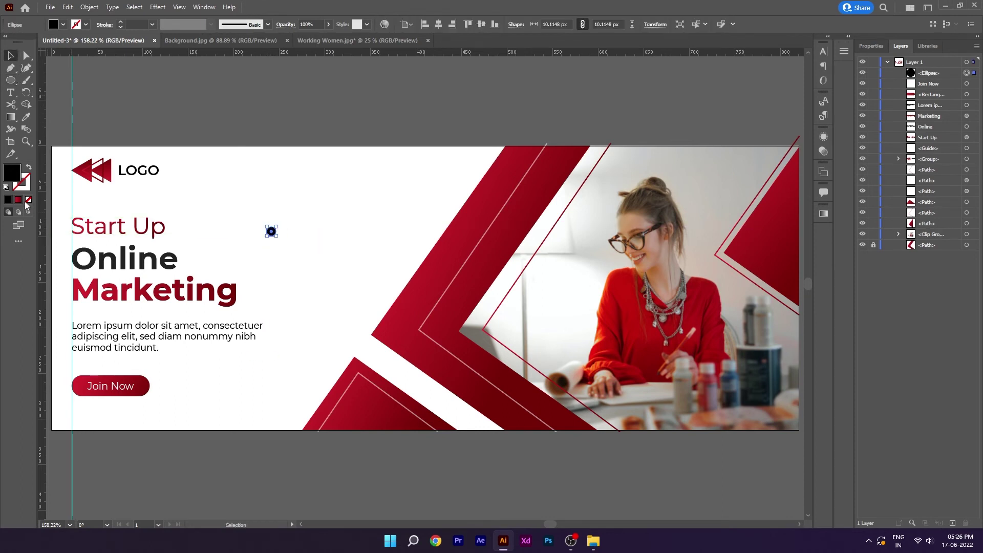
{"action": "left_click", "coordinate": [28, 200]}
{"action": "left_click", "coordinate": [9, 200]}
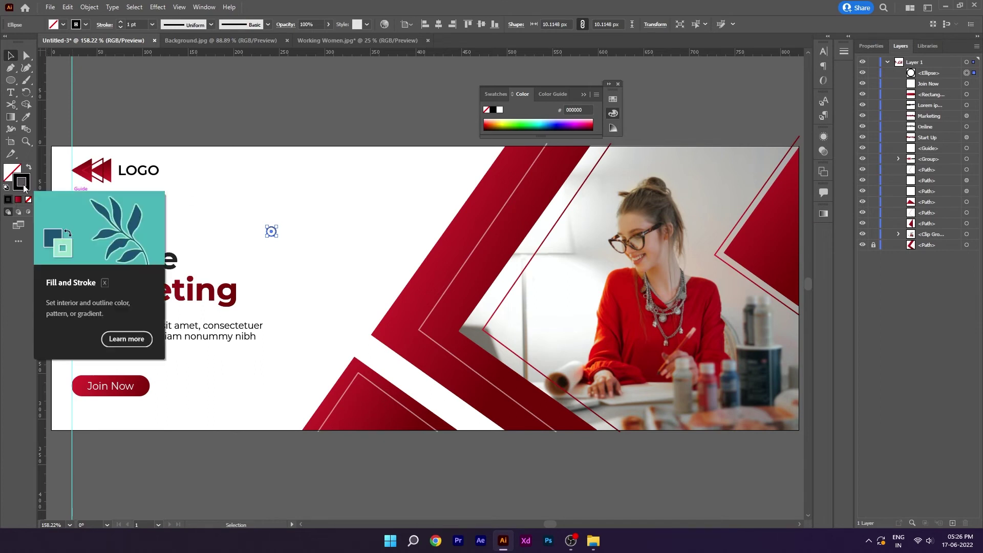
{"action": "double_click", "coordinate": [24, 189]}
{"action": "left_click", "coordinate": [612, 295]}
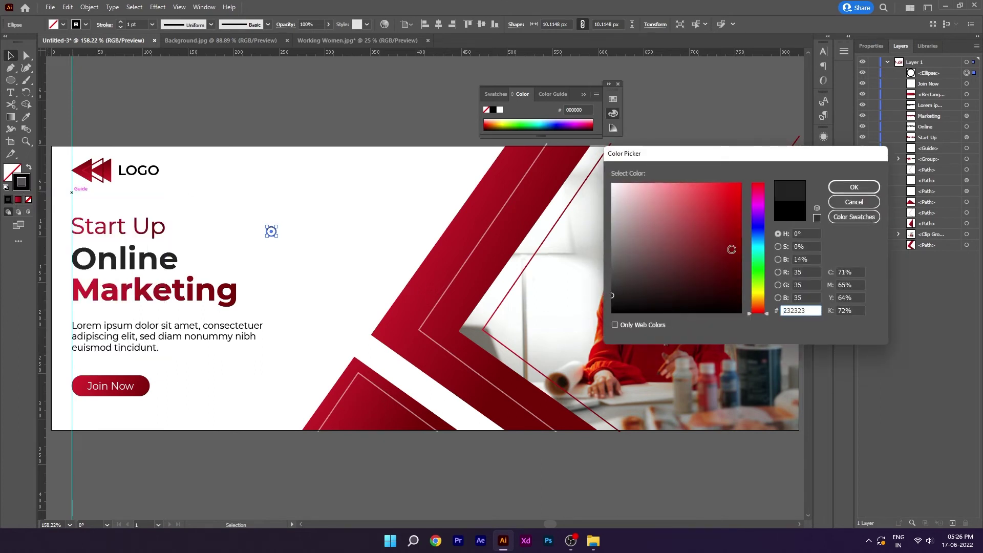
{"action": "left_click", "coordinate": [854, 186]}
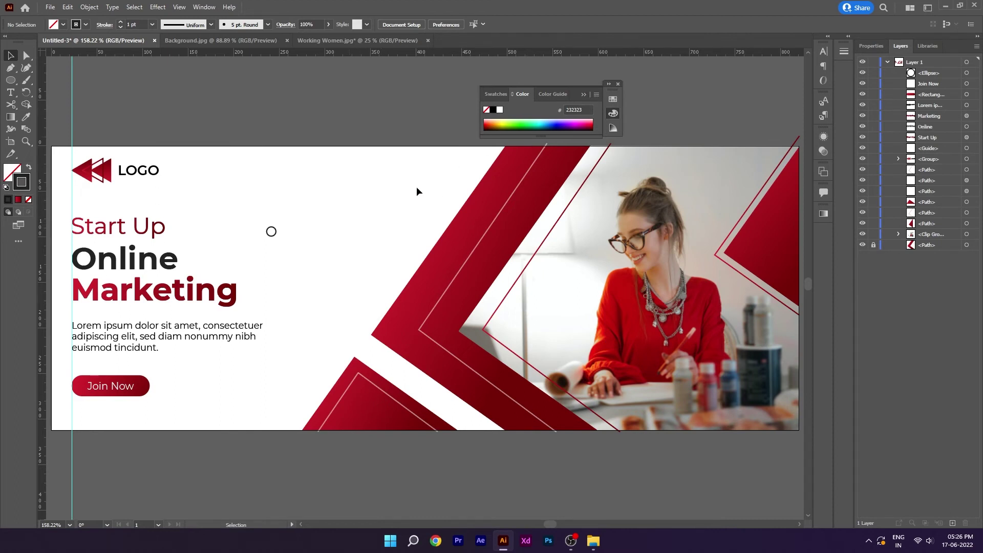
{"action": "scroll", "coordinate": [76, 86], "scroll_direction": "down", "scroll_amount": 1}
{"action": "scroll", "coordinate": [75, 86], "scroll_direction": "left", "scroll_amount": 1}
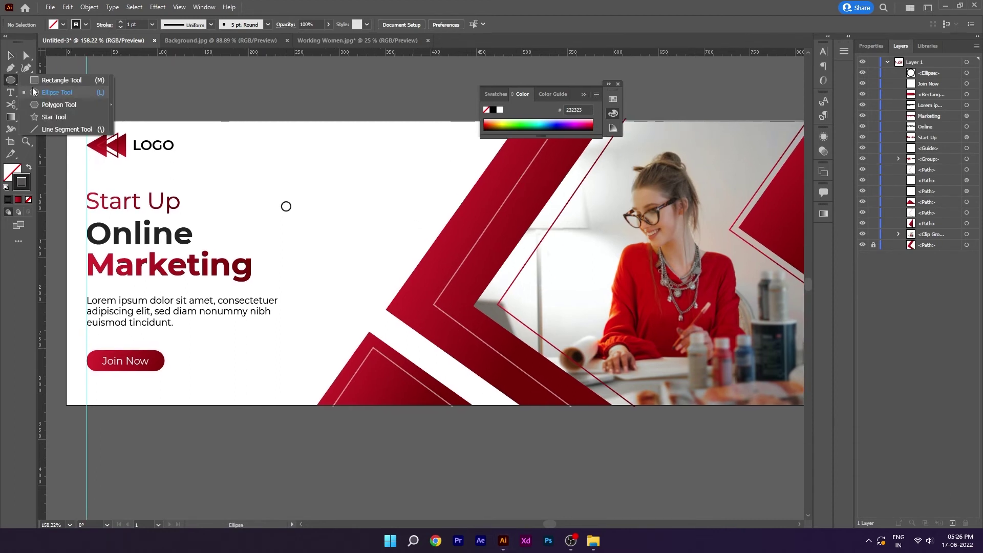
Draw a narrow upright rectangle with a dark #232323 fill and no outline.
{"action": "left_click_drag", "start_coordinate": [8, 82], "coordinate": [41, 81]}
{"action": "scroll", "coordinate": [375, 182], "scroll_direction": "up", "scroll_amount": 3}
{"action": "left_click_drag", "start_coordinate": [337, 177], "coordinate": [345, 210]}
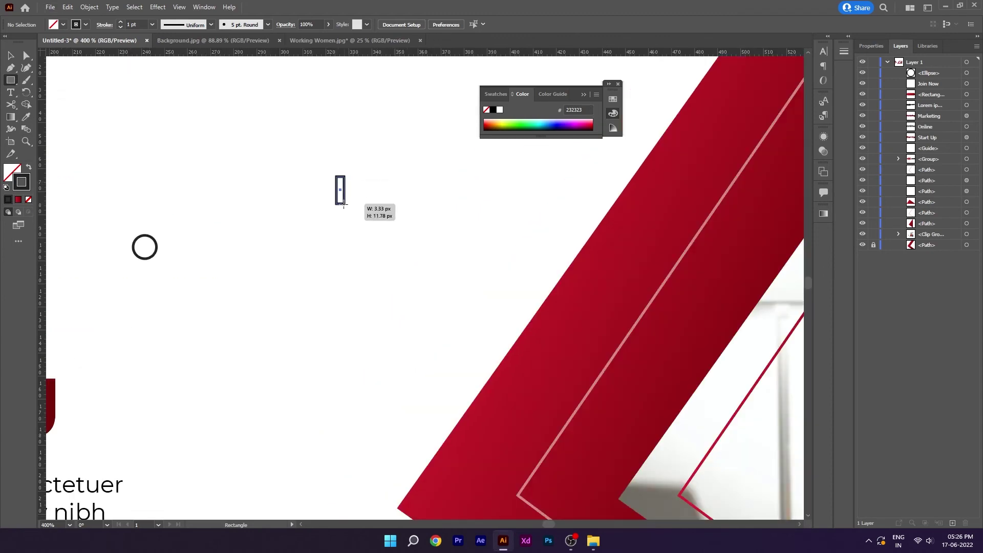
{"action": "left_click", "coordinate": [28, 200]}
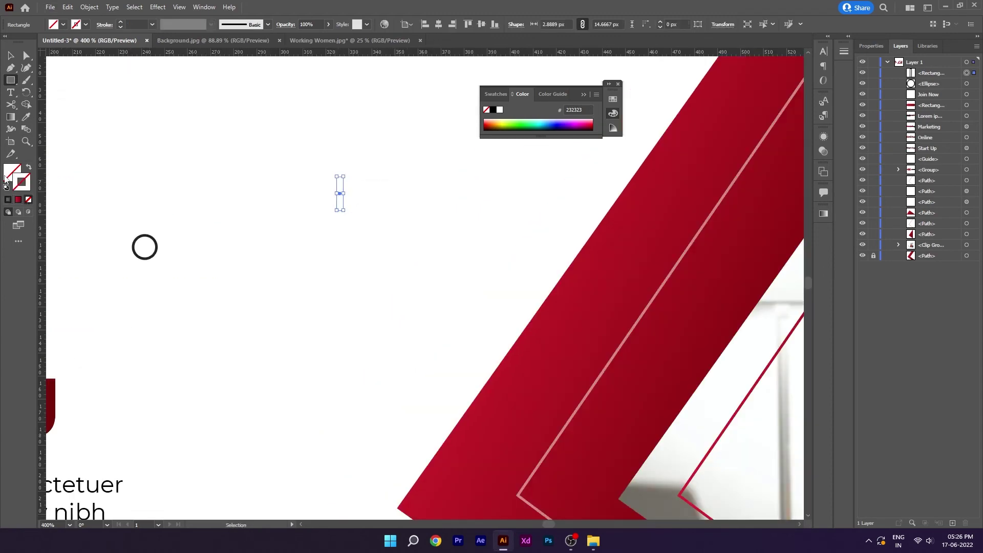
{"action": "key", "text": "x"}
{"action": "left_click", "coordinate": [8, 200]}
Round the rectangle's corners fully into a pill and tilt it diagonally.
{"action": "left_click", "coordinate": [11, 57]}
{"action": "scroll", "coordinate": [322, 141], "scroll_direction": "up", "scroll_amount": 4}
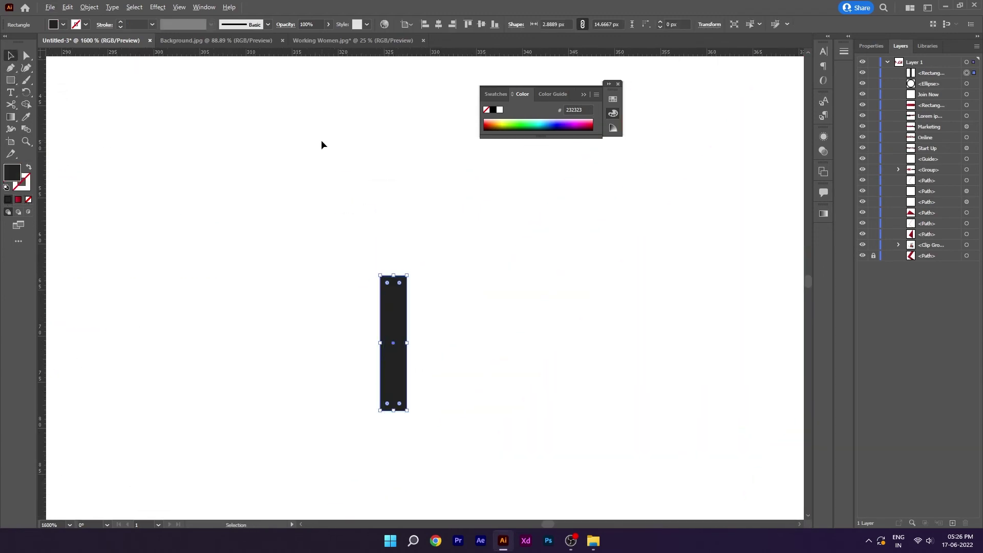
{"action": "left_click_drag", "start_coordinate": [386, 288], "coordinate": [407, 331]}
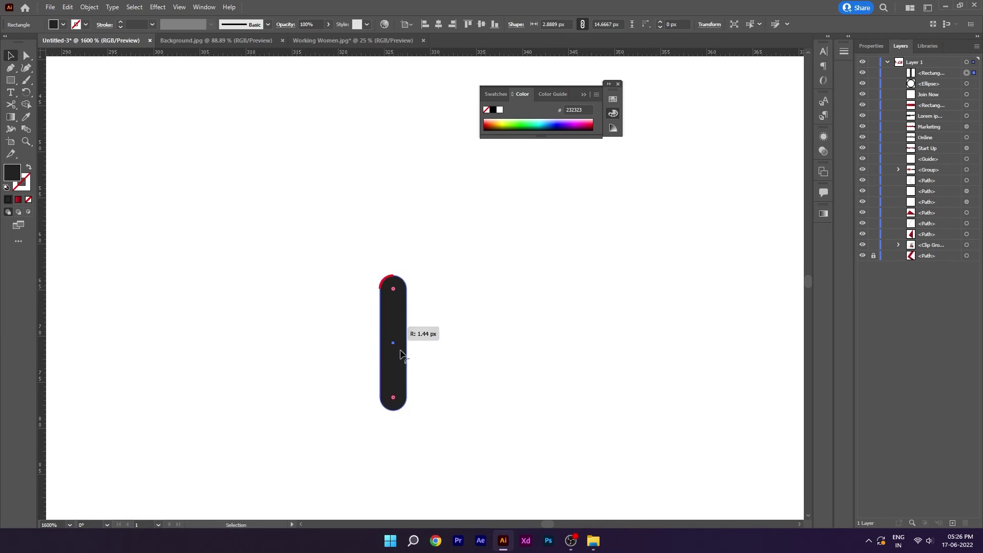
{"action": "left_click_drag", "start_coordinate": [422, 284], "coordinate": [433, 299]}
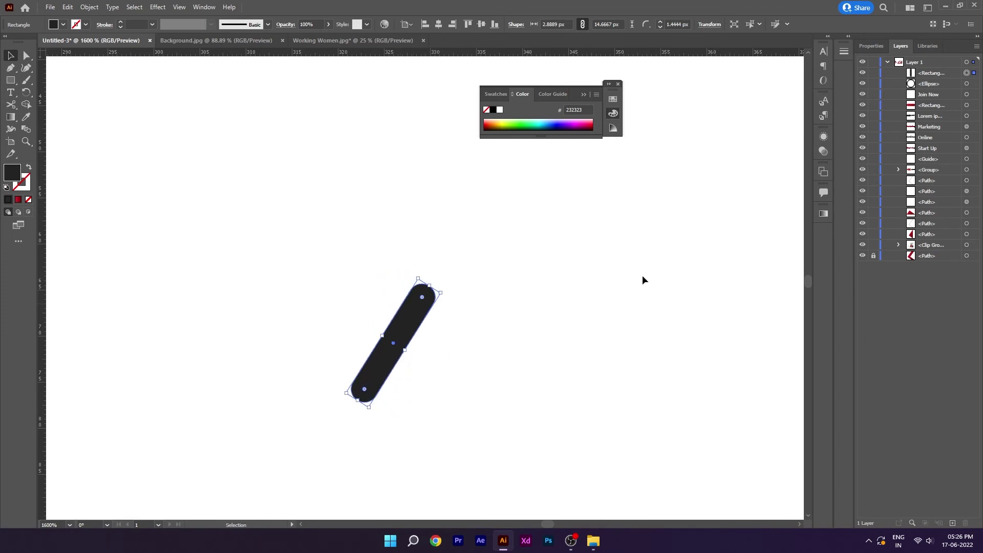
Paste a copy of the pill in front and reflect it to form an X.
{"action": "key", "text": "ctrl+c"}
{"action": "key", "text": "ctrl+f"}
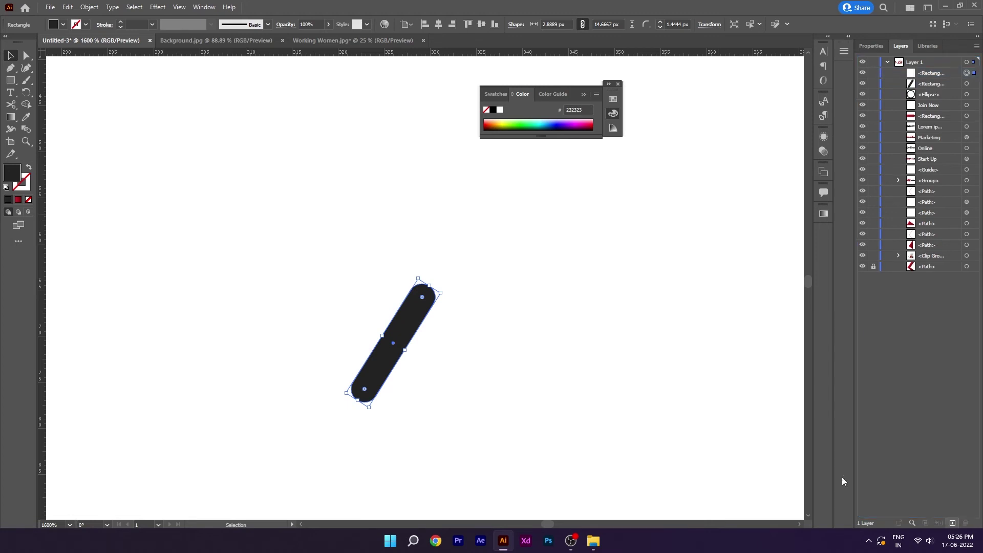
{"action": "right_click", "coordinate": [429, 327]}
{"action": "mouse_move", "coordinate": [442, 250]}
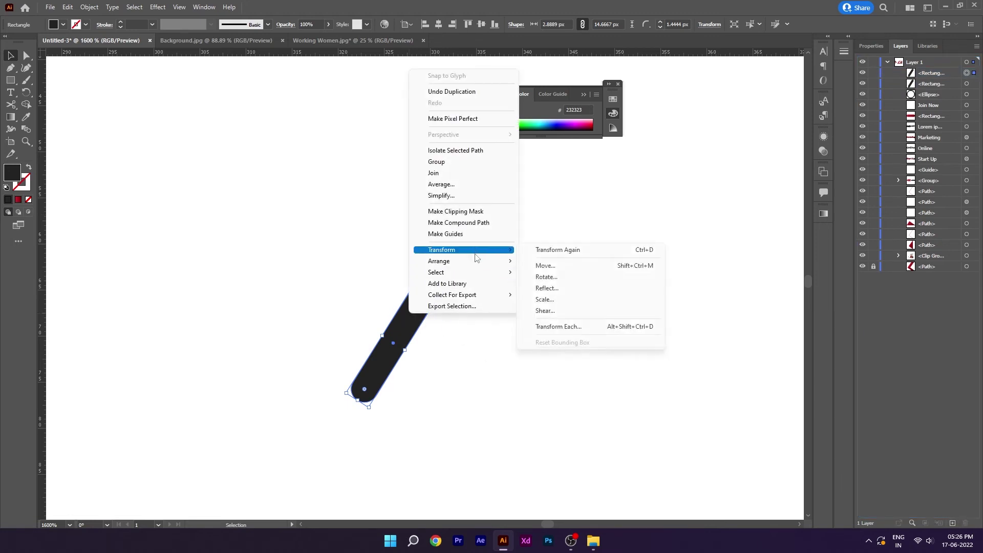
{"action": "left_click", "coordinate": [574, 289]}
{"action": "left_click", "coordinate": [494, 331]}
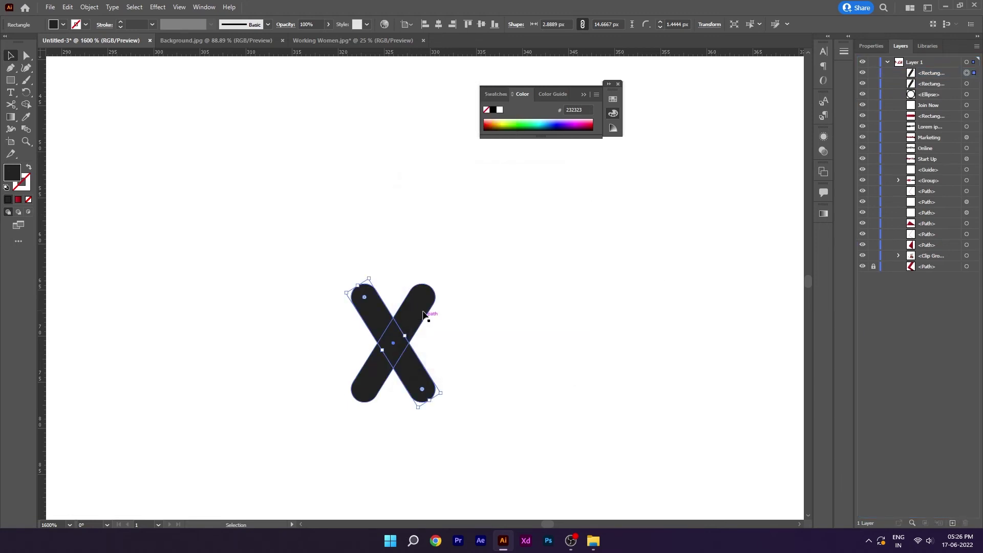
Rotate one pill to balance the X, group both pills, and turn the X upright.
{"action": "left_click", "coordinate": [468, 282]}
{"action": "left_click", "coordinate": [430, 306]}
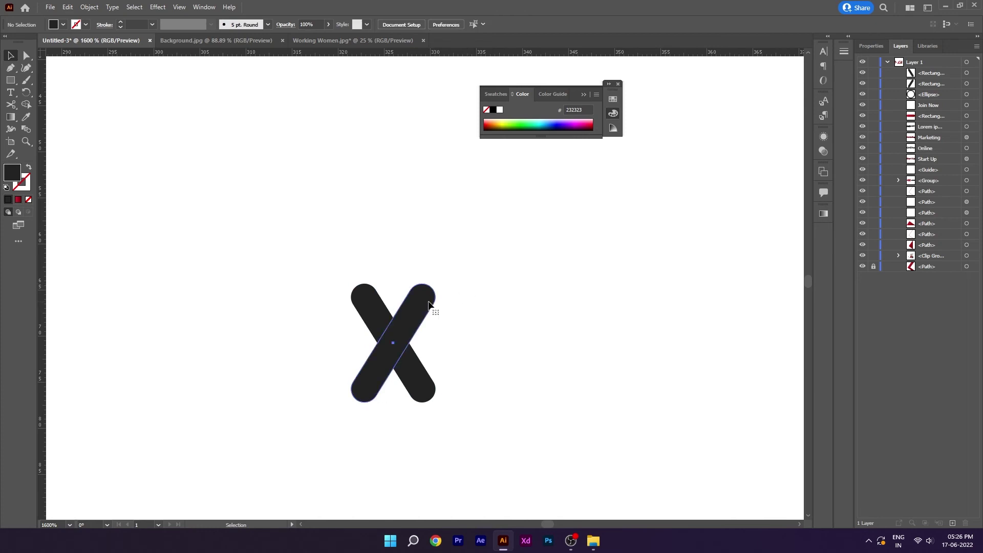
{"action": "left_click_drag", "start_coordinate": [443, 291], "coordinate": [456, 318]}
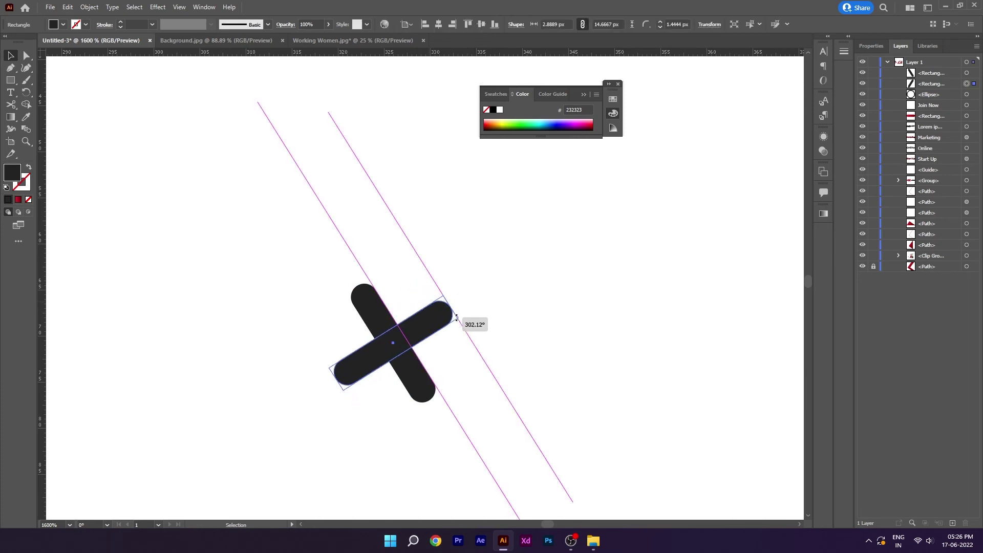
{"action": "left_click", "coordinate": [526, 309]}
{"action": "left_click_drag", "start_coordinate": [527, 309], "coordinate": [312, 419]}
{"action": "key", "text": "ctrl+g"}
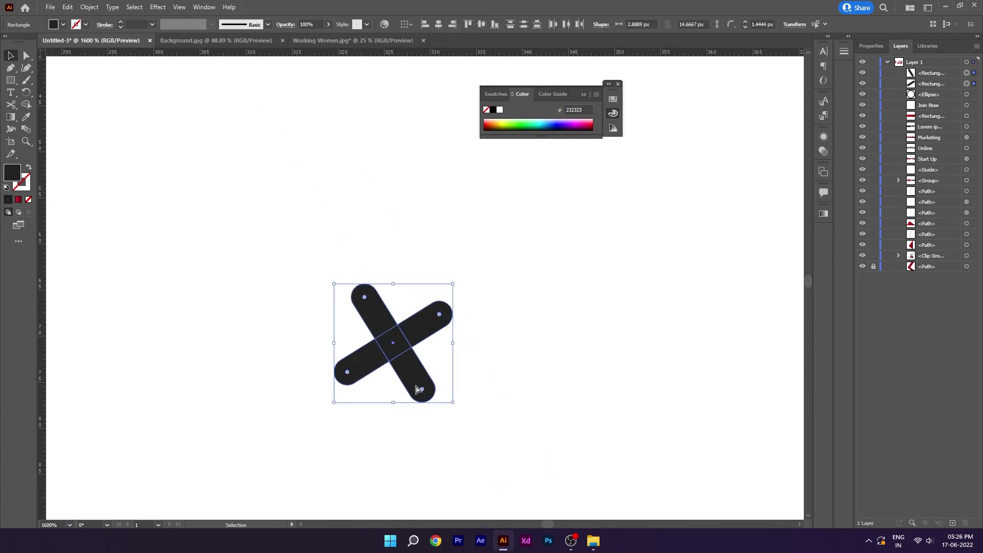
{"action": "left_click_drag", "start_coordinate": [454, 406], "coordinate": [465, 386]}
Move the dark X onto the banner, scale it down, and position it above-right of the circle.
{"action": "scroll", "coordinate": [468, 375], "scroll_direction": "down", "scroll_amount": 3}
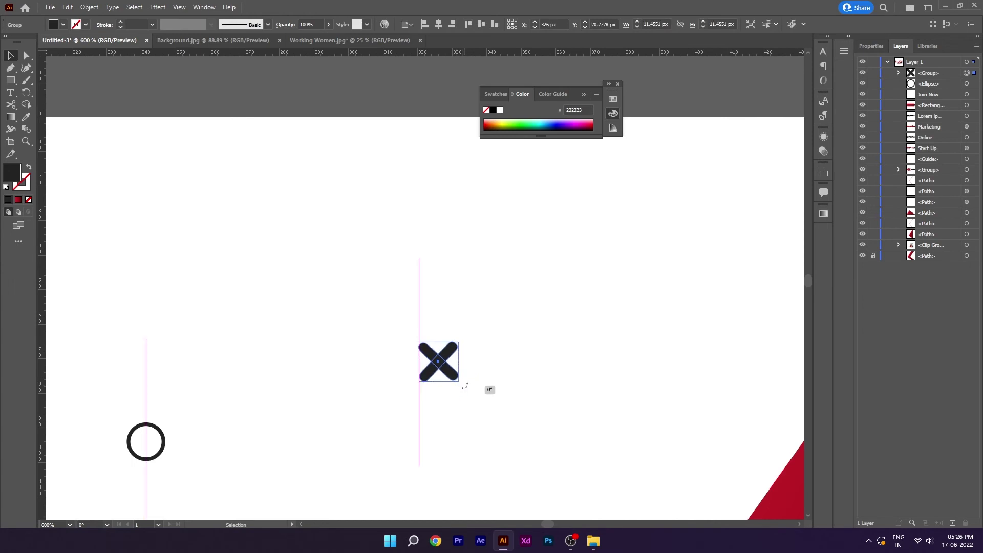
{"action": "scroll", "coordinate": [482, 370], "scroll_direction": "down", "scroll_amount": 3}
{"action": "mouse_move", "coordinate": [466, 366]}
{"action": "left_mouse_down"}
{"action": "mouse_move", "coordinate": [421, 242]}
{"action": "mouse_move", "coordinate": [410, 269]}
{"action": "left_mouse_up"}
{"action": "left_click", "coordinate": [486, 380]}
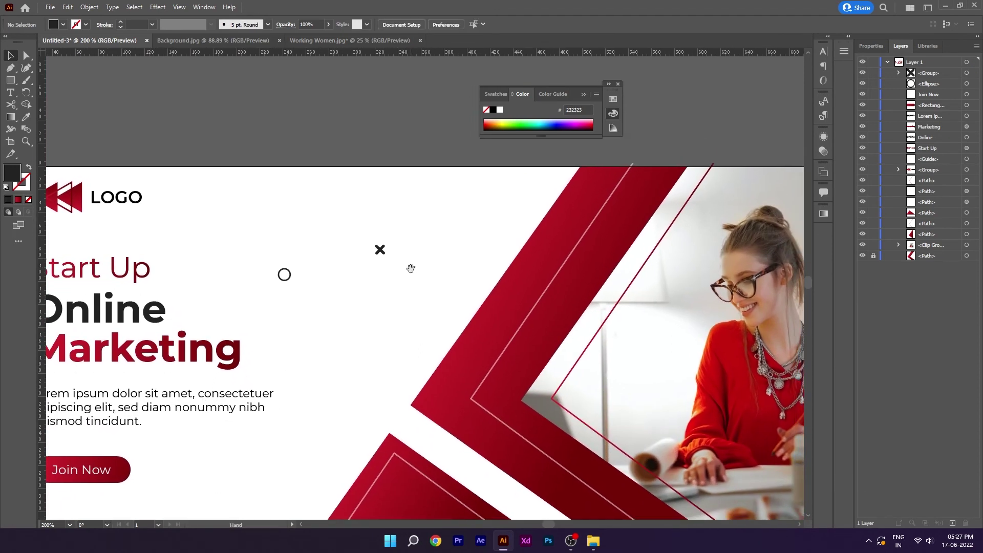
{"action": "left_click", "coordinate": [584, 95]}
{"action": "scroll", "coordinate": [379, 235], "scroll_direction": "up", "scroll_amount": 3}
{"action": "left_click", "coordinate": [381, 280]}
{"action": "left_click_drag", "start_coordinate": [394, 268], "coordinate": [396, 272]}
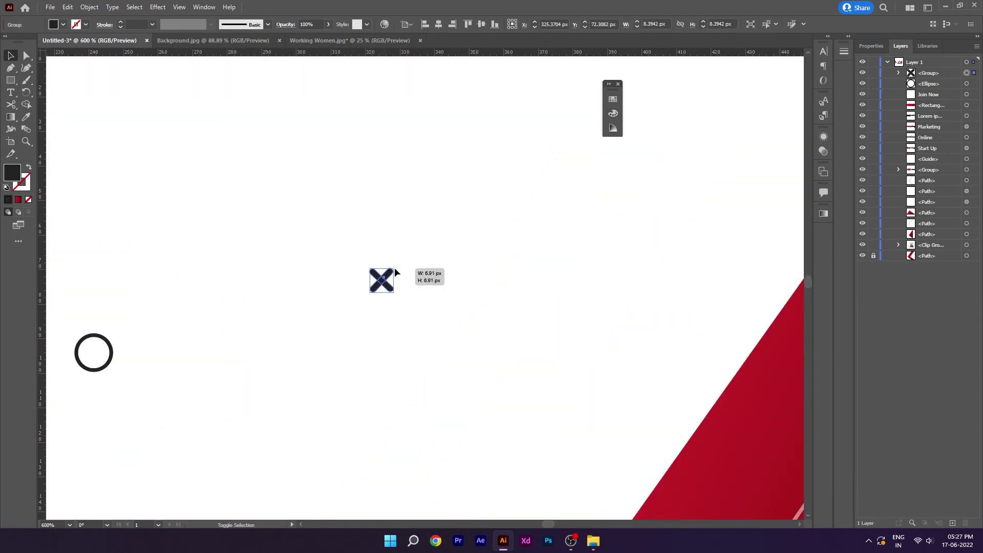
{"action": "scroll", "coordinate": [397, 321], "scroll_direction": "down", "scroll_amount": 2}
{"action": "left_click_drag", "start_coordinate": [373, 340], "coordinate": [404, 229]}
Duplicate the X with Ctrl+D to build a row of four X marks.
{"action": "scroll", "coordinate": [408, 230], "scroll_direction": "up", "scroll_amount": 1}
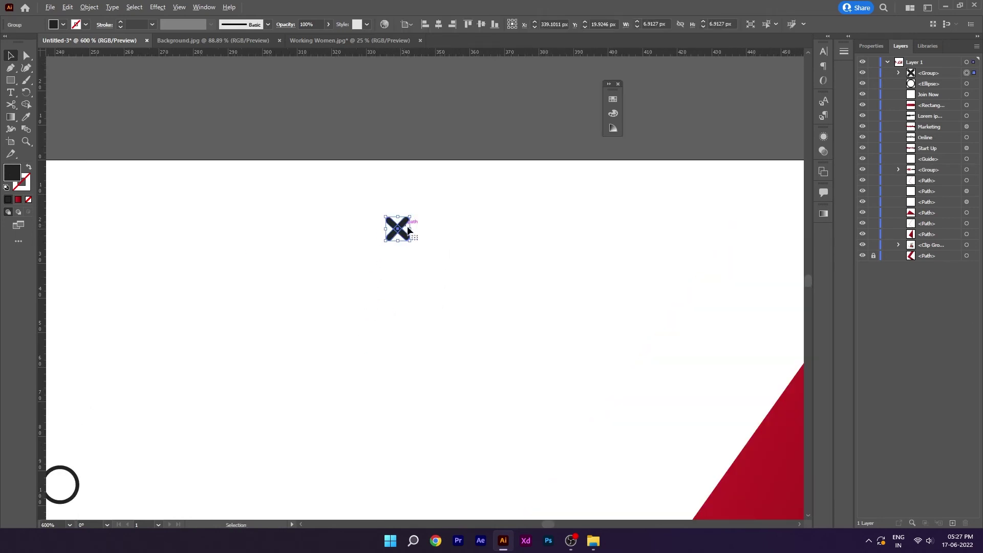
{"action": "key", "text": "a"}
{"action": "key", "text": "v"}
{"action": "key", "text": "ctrl+d"}
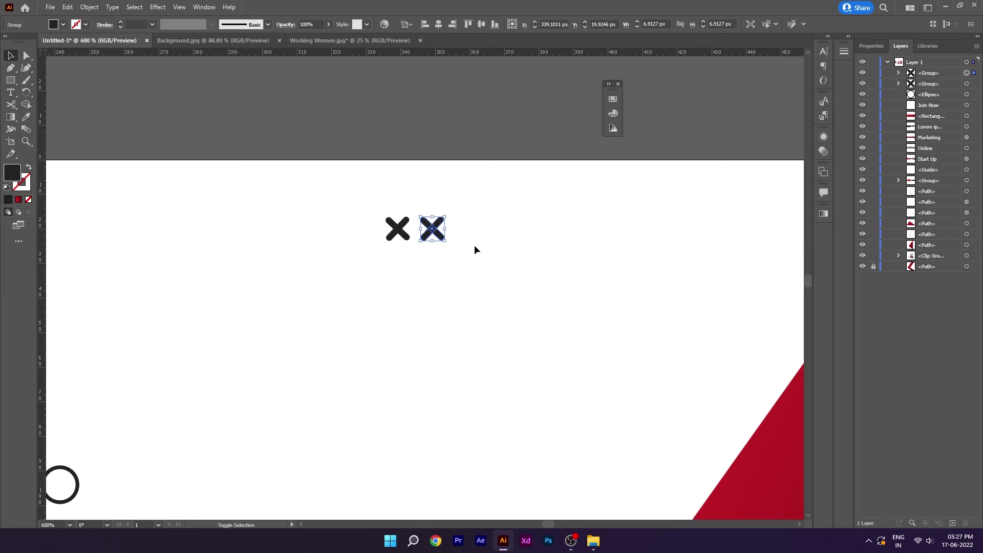
{"action": "key", "text": "a"}
{"action": "left_click_drag", "start_coordinate": [491, 205], "coordinate": [330, 276]}
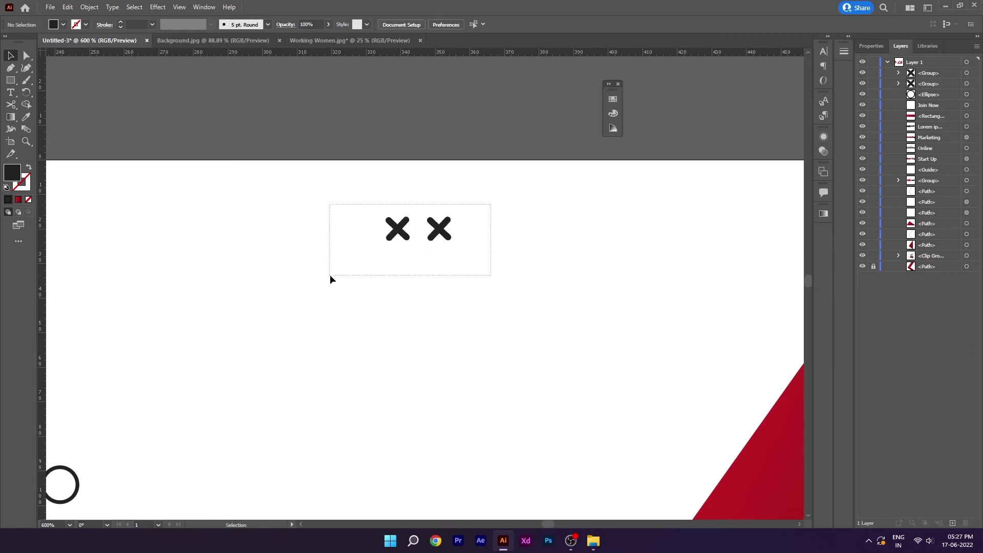
{"action": "key", "text": "v"}
{"action": "key", "text": "ctrl+d"}
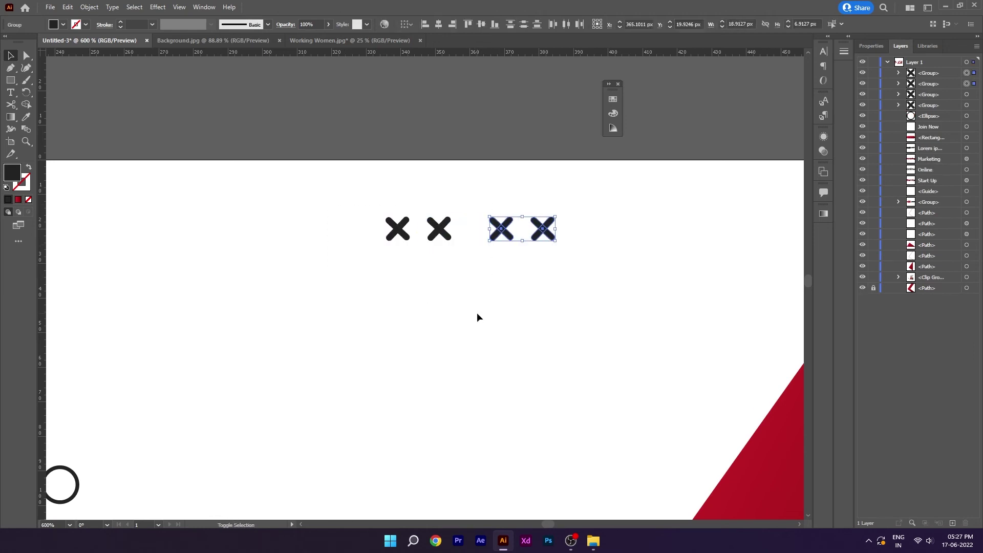
{"action": "key", "text": "Right"}
{"action": "key", "text": "Right"}
{"action": "key", "text": "Right"}
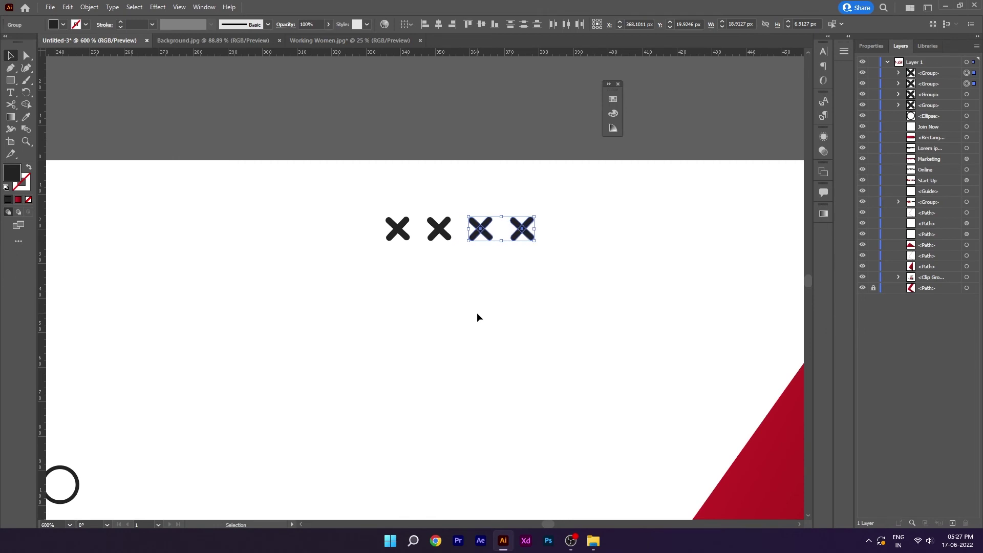
{"action": "left_click", "coordinate": [477, 313]}
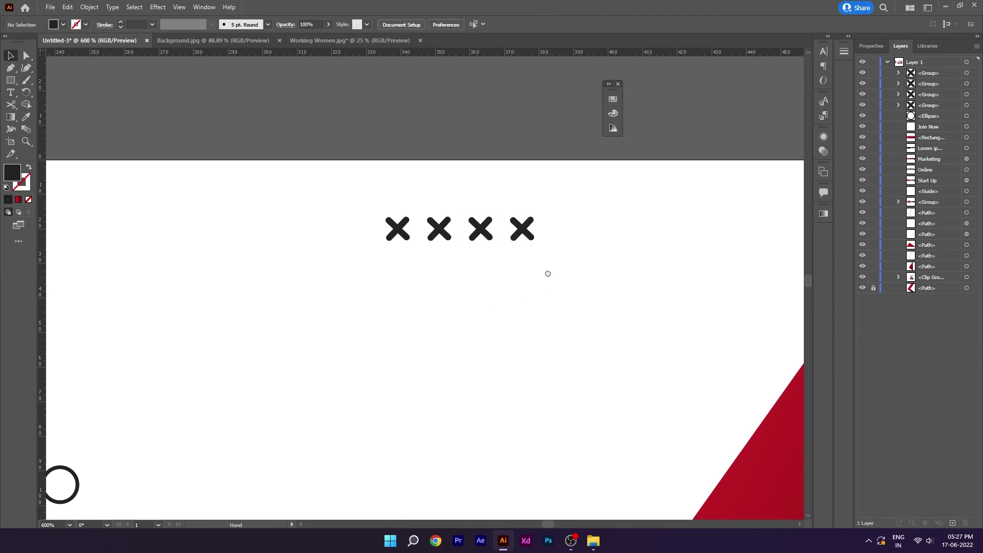
Paste a copy of the fourth X and shift it right to make five.
{"action": "left_click_drag", "start_coordinate": [548, 274], "coordinate": [503, 276]}
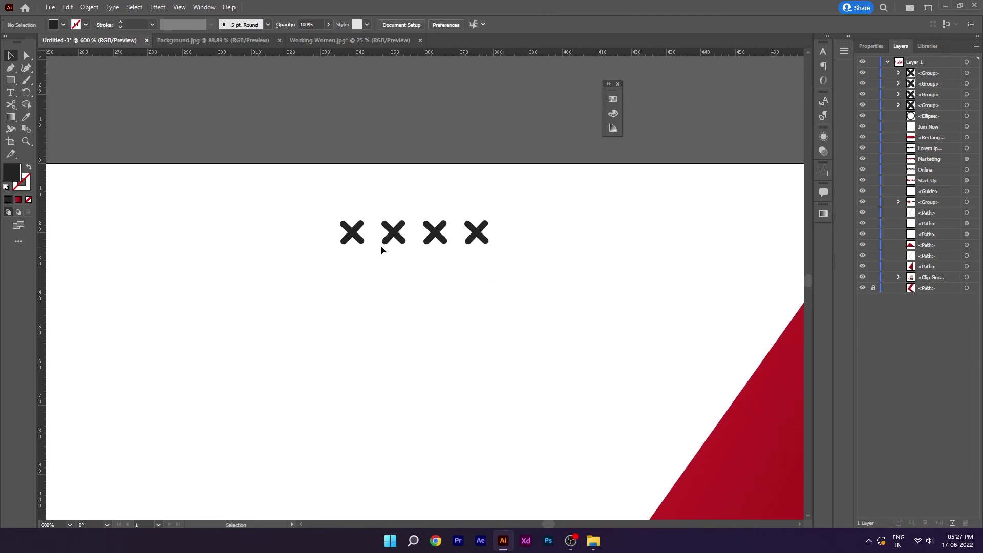
{"action": "left_click_drag", "start_coordinate": [511, 212], "coordinate": [484, 266]}
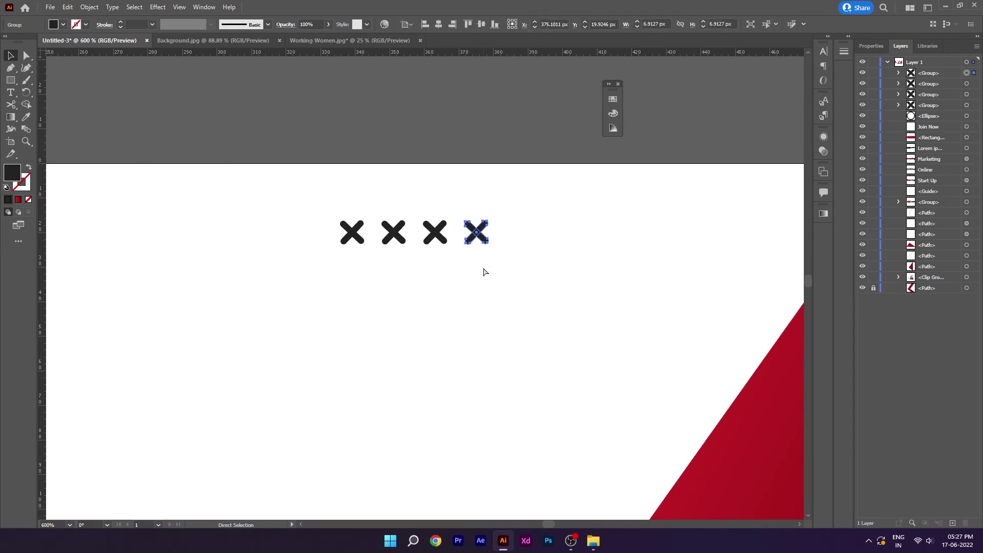
{"action": "key", "text": "ctrl+c"}
{"action": "key", "text": "ctrl+f"}
{"action": "key", "text": "shift+Right"}
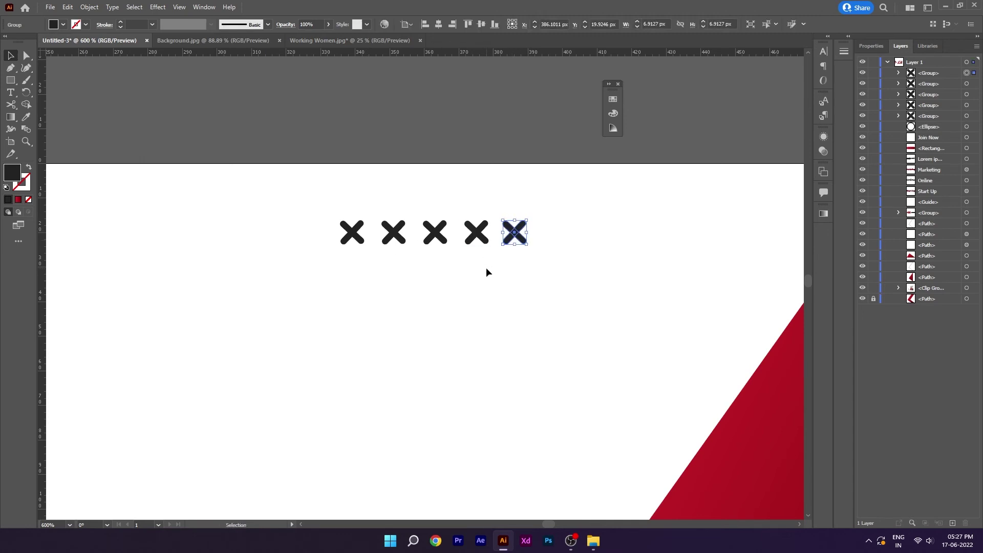
Paste the row of five beneath itself and group all ten X marks.
{"action": "left_click_drag", "start_coordinate": [588, 193], "coordinate": [271, 291]}
{"action": "key", "text": "ctrl+c"}
{"action": "key", "text": "ctrl+f"}
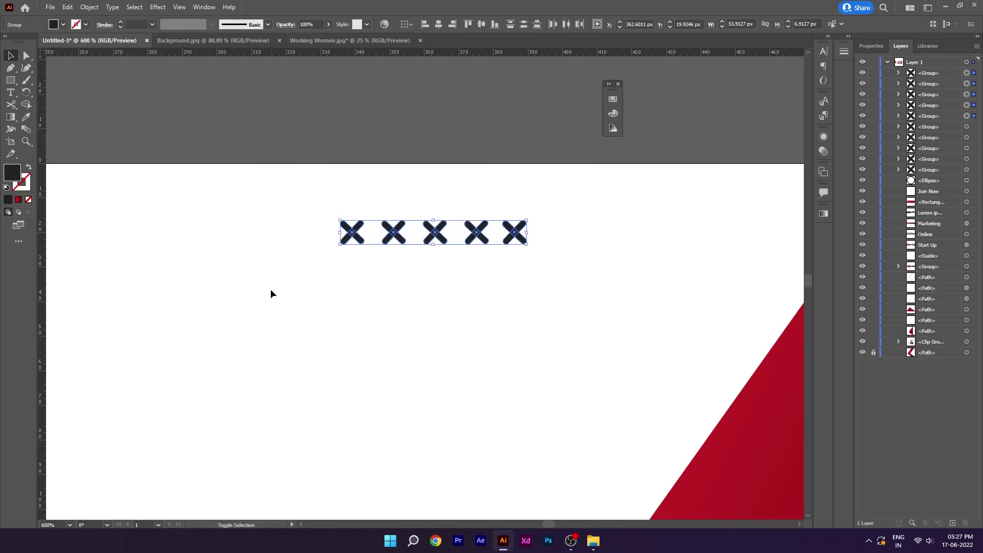
{"action": "key", "text": "shift+Down"}
{"action": "left_click", "coordinate": [271, 289]}
{"action": "left_click_drag", "start_coordinate": [293, 185], "coordinate": [582, 321]}
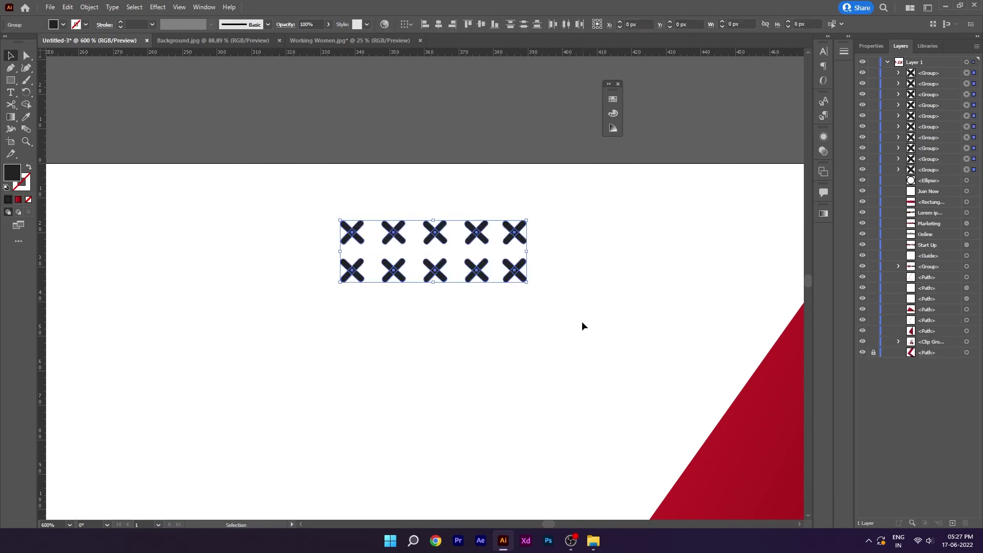
{"action": "key", "text": "ctrl+g"}
{"action": "left_click", "coordinate": [581, 321]}
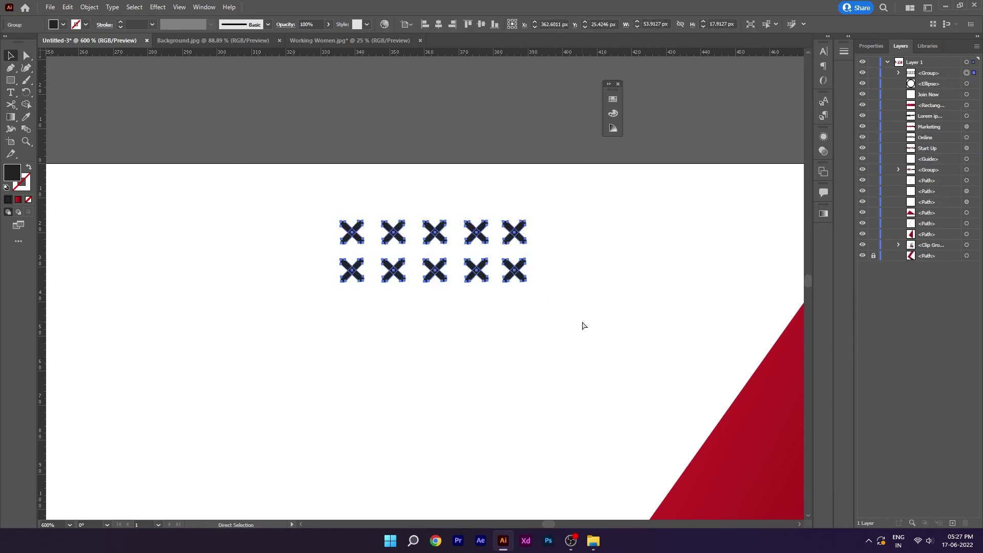
{"action": "key", "text": "ctrl+0"}
Move the X grid near the top of the banner, nudged slightly right.
{"action": "left_click_drag", "start_coordinate": [381, 169], "coordinate": [427, 167]}
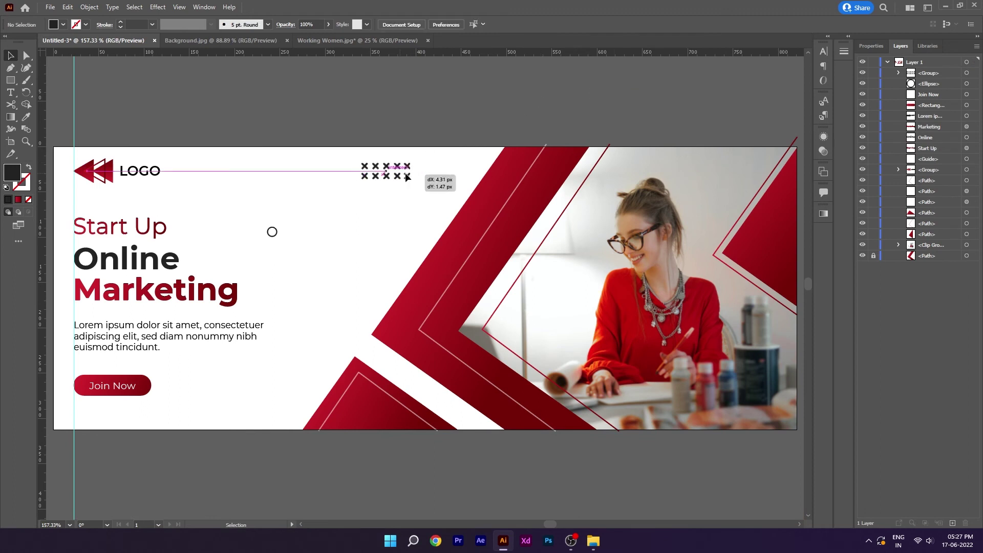
{"action": "key", "text": "Right"}
{"action": "left_click", "coordinate": [414, 204]}
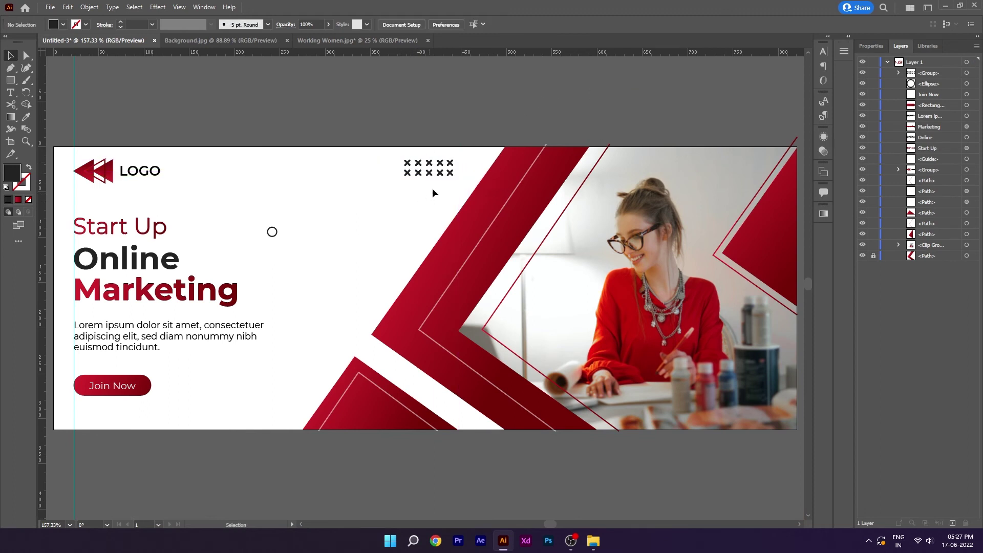
{"action": "left_click", "coordinate": [438, 176]}
Copy the X grid to the photo's bottom edge and eyedrop white onto it.
{"action": "left_click_drag", "start_coordinate": [441, 176], "coordinate": [724, 410]}
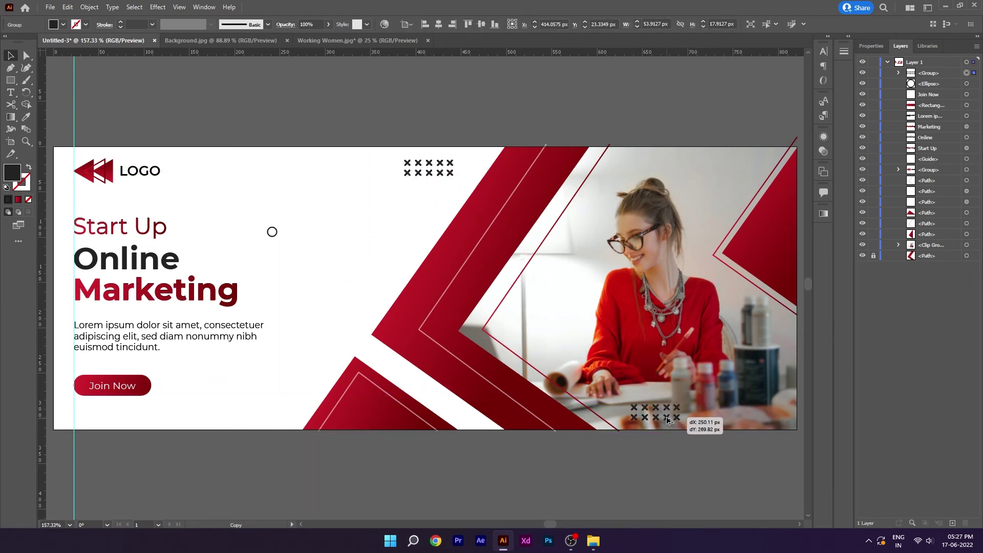
{"action": "left_click_drag", "start_coordinate": [727, 409], "coordinate": [671, 420]}
{"action": "left_click", "coordinate": [26, 119]}
{"action": "left_click", "coordinate": [214, 206]}
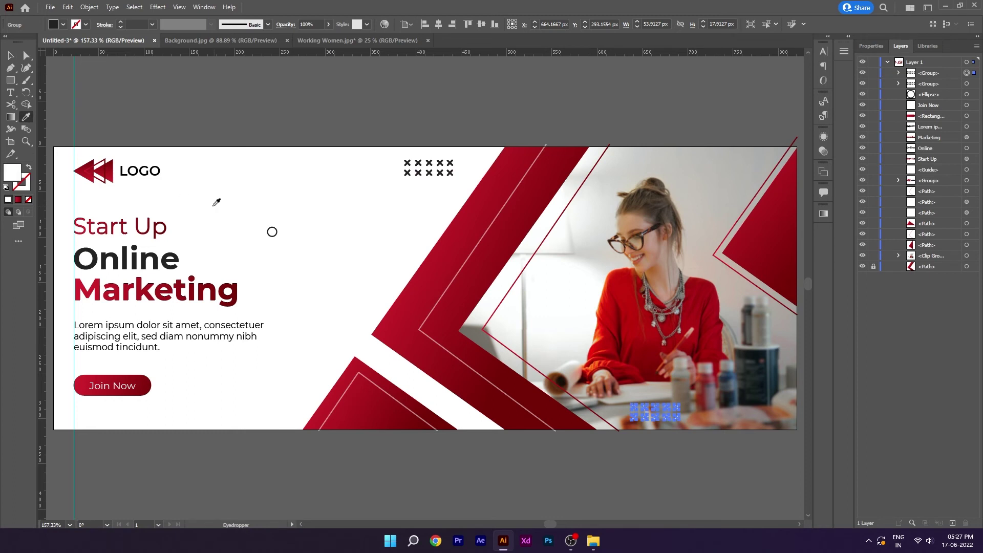
{"action": "left_click", "coordinate": [10, 59]}
{"action": "left_click", "coordinate": [141, 96]}
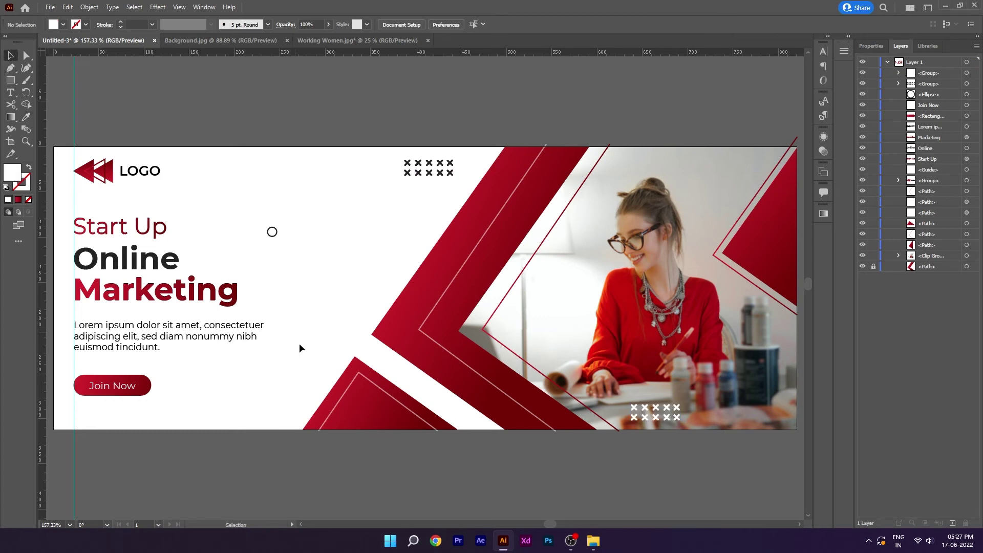
Pull one X out of the top grid and place it beside the body text.
{"action": "double_click", "coordinate": [408, 173]}
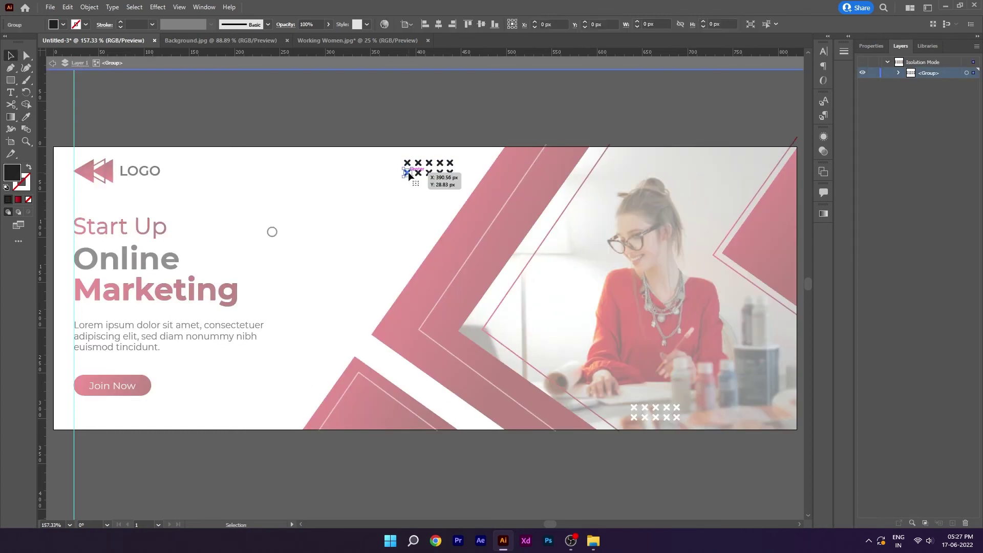
{"action": "key", "text": "Escape"}
{"action": "left_click_drag", "start_coordinate": [407, 173], "coordinate": [426, 291]}
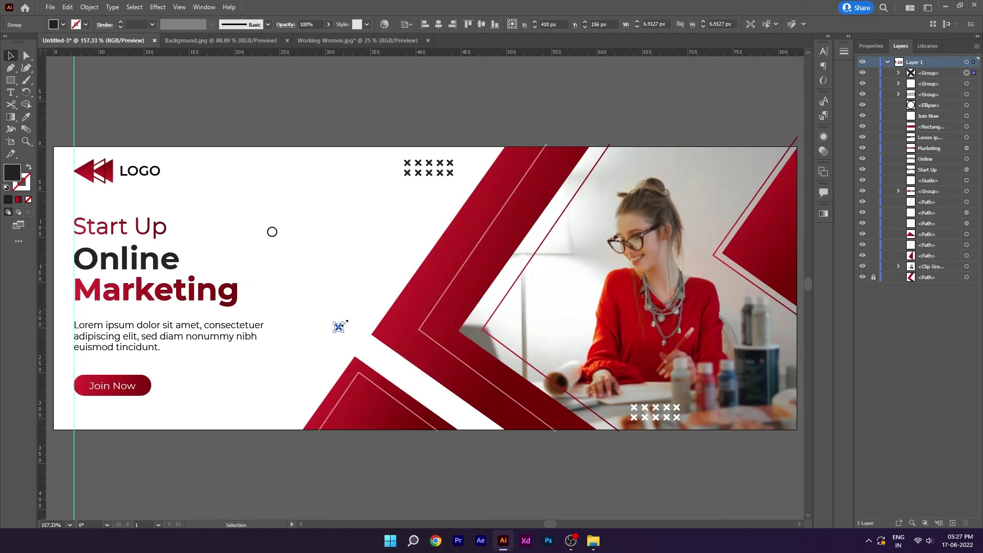
{"action": "left_click_drag", "start_coordinate": [427, 290], "coordinate": [341, 328]}
{"action": "scroll", "coordinate": [342, 329], "scroll_direction": "up", "scroll_amount": 5}
{"action": "scroll", "coordinate": [344, 263], "scroll_direction": "up", "scroll_amount": 3}
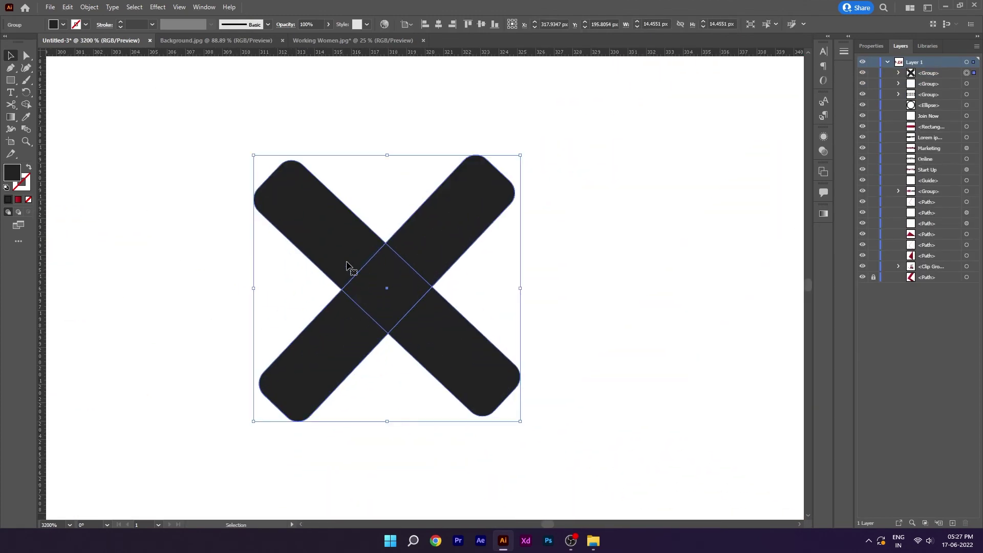
Swap the single X's fill to a dark stroke so it becomes an outline.
{"action": "double_click", "coordinate": [292, 220]}
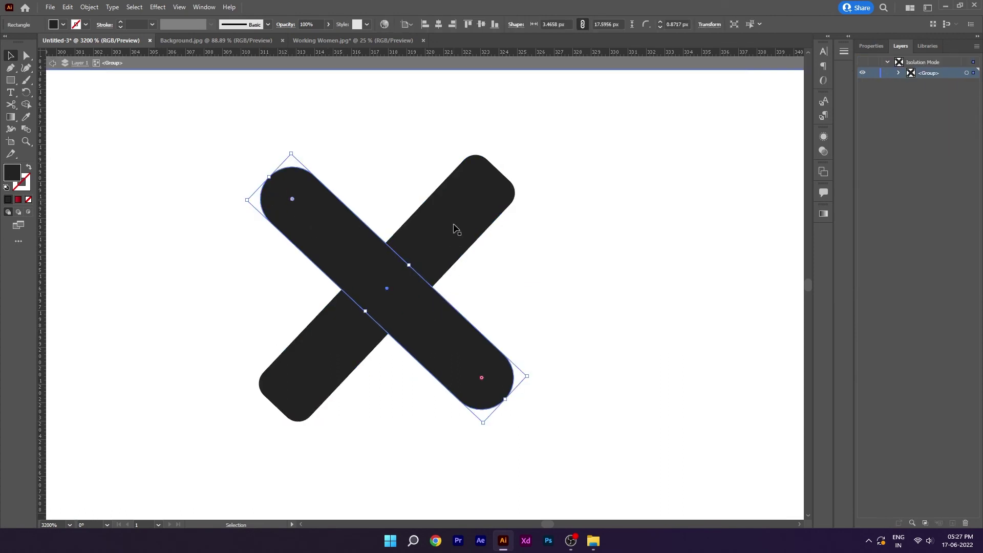
{"action": "left_click", "coordinate": [478, 179]}
{"action": "left_click_drag", "start_coordinate": [562, 285], "coordinate": [336, 377]}
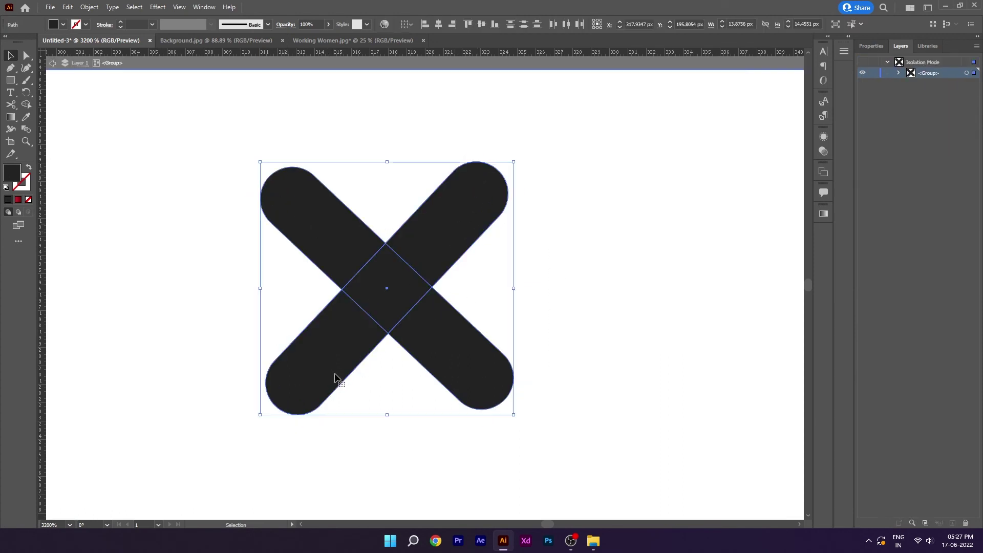
{"action": "left_click", "coordinate": [29, 200]}
{"action": "key", "text": "x"}
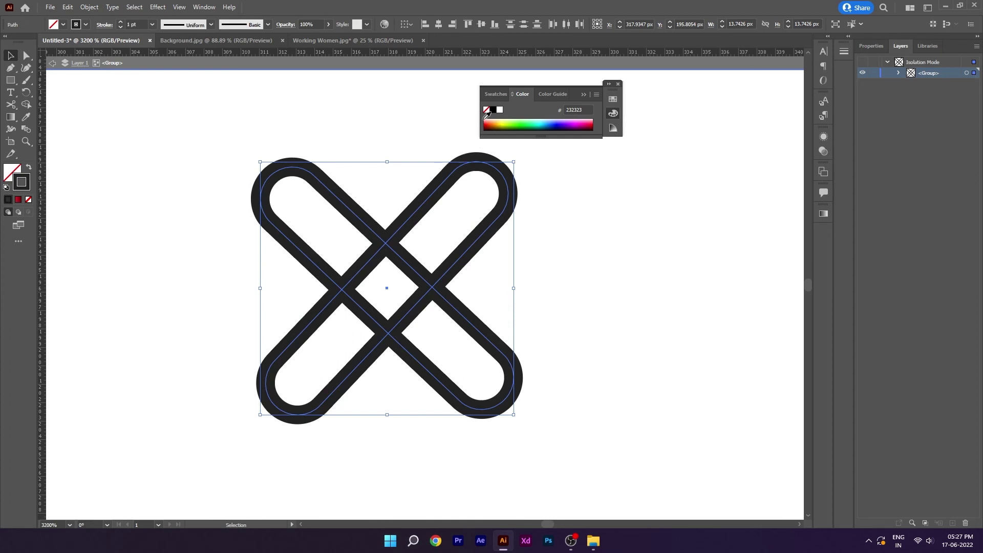
{"action": "left_click", "coordinate": [498, 111]}
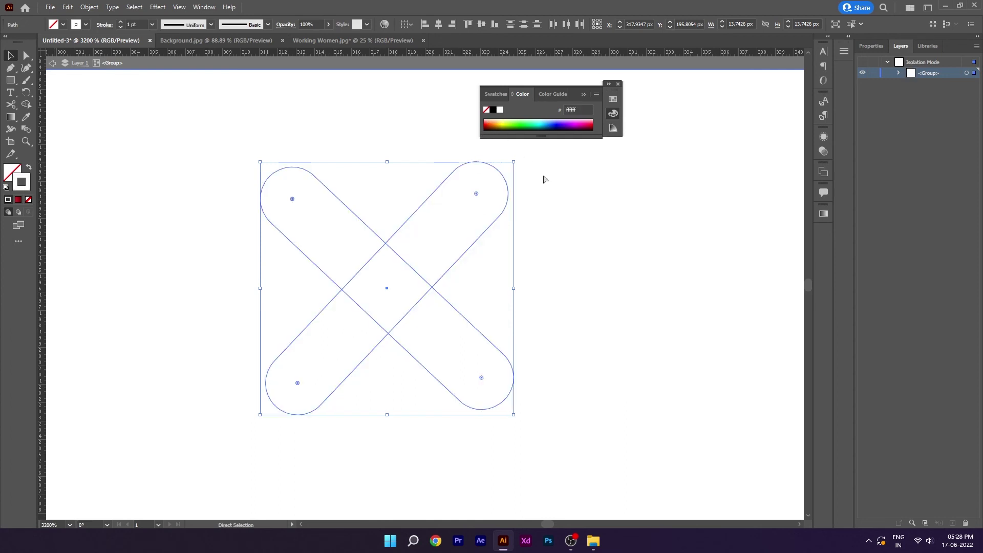
{"action": "key", "text": "ctrl+z"}
{"action": "left_click", "coordinate": [582, 163]}
{"action": "left_click", "coordinate": [582, 95]}
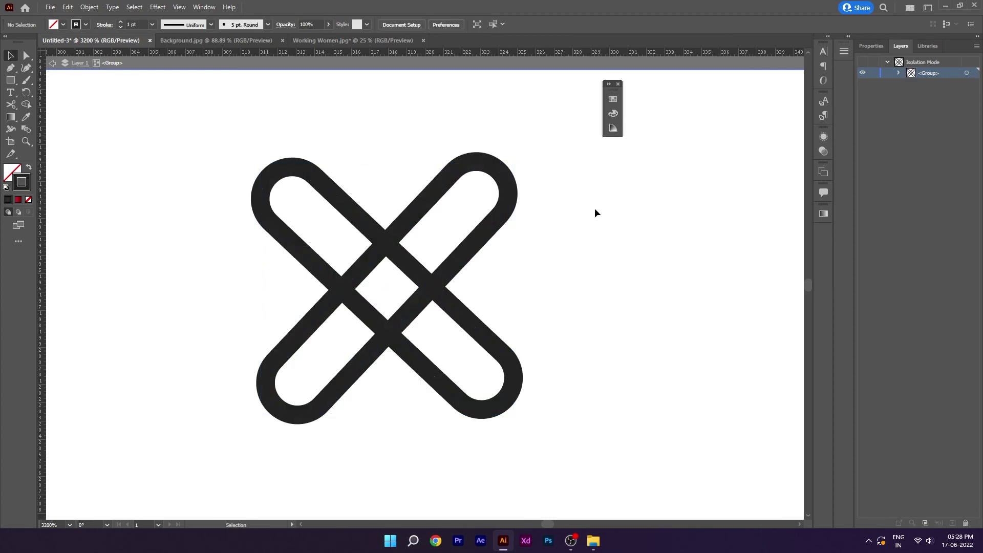
Merge the X's two bars into one outline with the Shape Builder tool.
{"action": "left_click_drag", "start_coordinate": [379, 158], "coordinate": [462, 344]}
{"action": "left_click", "coordinate": [27, 105]}
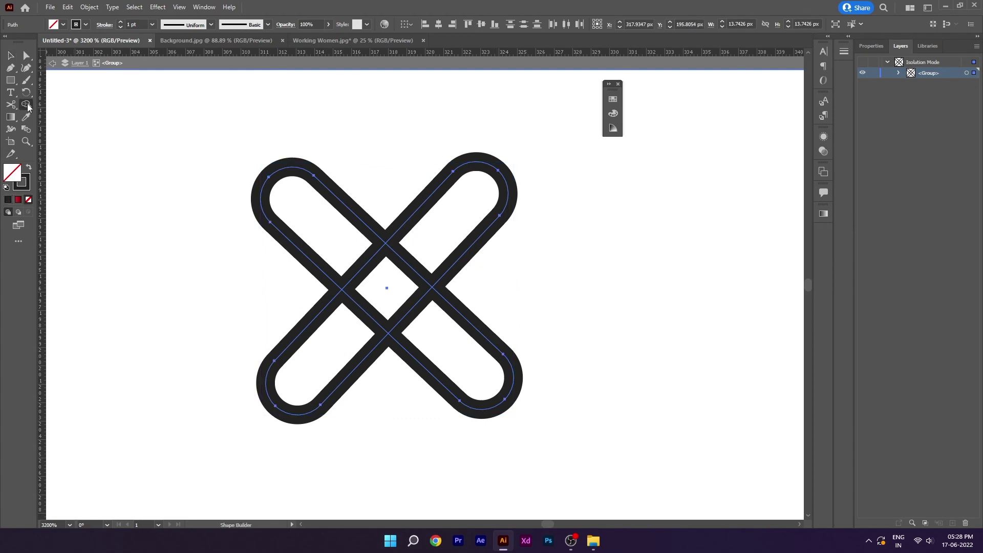
{"action": "mouse_move", "coordinate": [330, 225]}
{"action": "left_mouse_down"}
{"action": "mouse_move", "coordinate": [438, 336]}
{"action": "mouse_move", "coordinate": [329, 352]}
{"action": "left_mouse_up"}
{"action": "left_click", "coordinate": [11, 55]}
{"action": "left_click", "coordinate": [249, 293]}
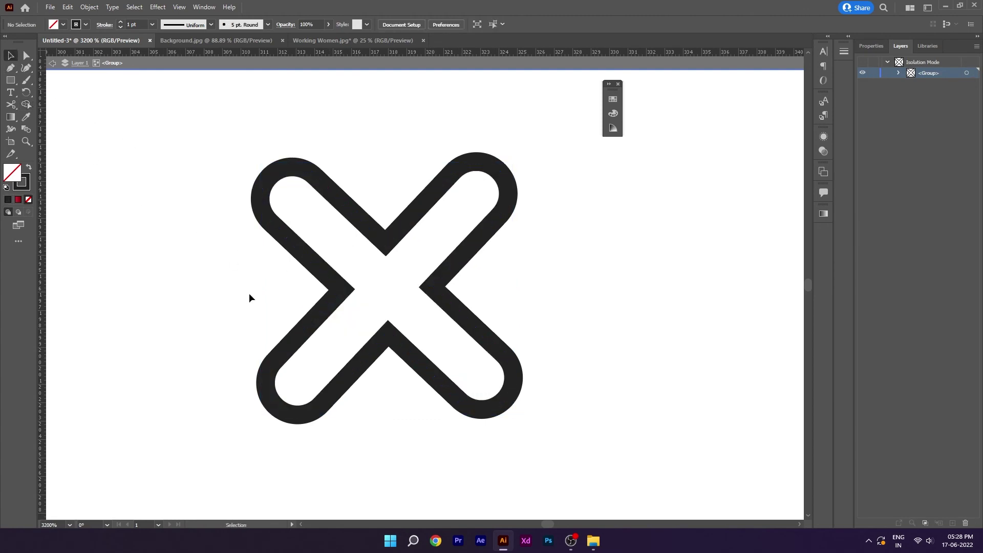
{"action": "scroll", "coordinate": [249, 293], "scroll_direction": "down", "scroll_amount": 4}
{"action": "scroll", "coordinate": [258, 301], "scroll_direction": "down", "scroll_amount": 3}
Place the outlined X just above the Join Now line.
{"action": "key", "text": "Escape"}
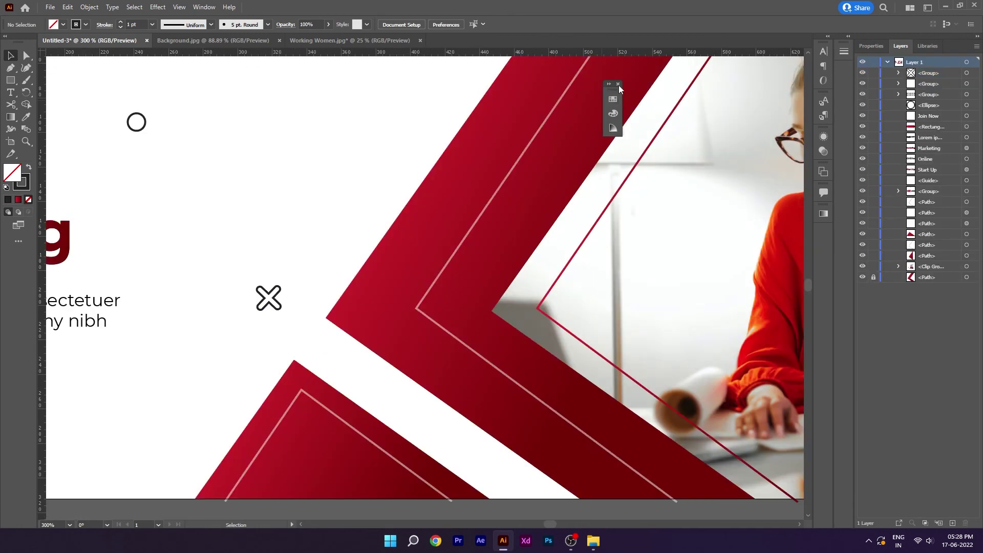
{"action": "mouse_move", "coordinate": [293, 275]}
{"action": "left_mouse_down"}
{"action": "mouse_move", "coordinate": [445, 234]}
{"action": "mouse_move", "coordinate": [376, 299]}
{"action": "left_mouse_up"}
{"action": "left_click", "coordinate": [423, 257]}
{"action": "left_click", "coordinate": [414, 273]}
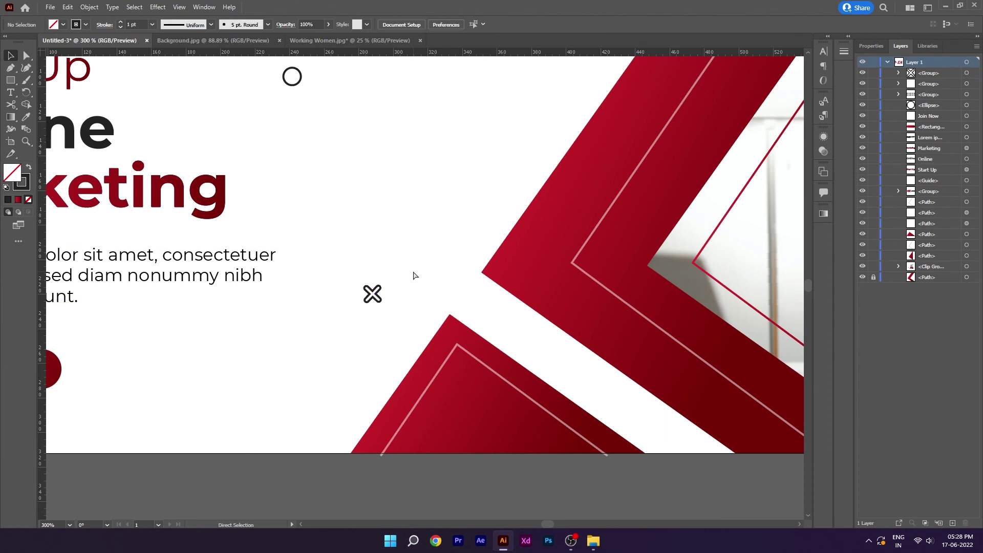
{"action": "key", "text": "ctrl+0"}
{"action": "mouse_move", "coordinate": [315, 351]}
{"action": "left_mouse_down"}
{"action": "mouse_move", "coordinate": [290, 379]}
{"action": "mouse_move", "coordinate": [296, 370]}
{"action": "left_mouse_up"}
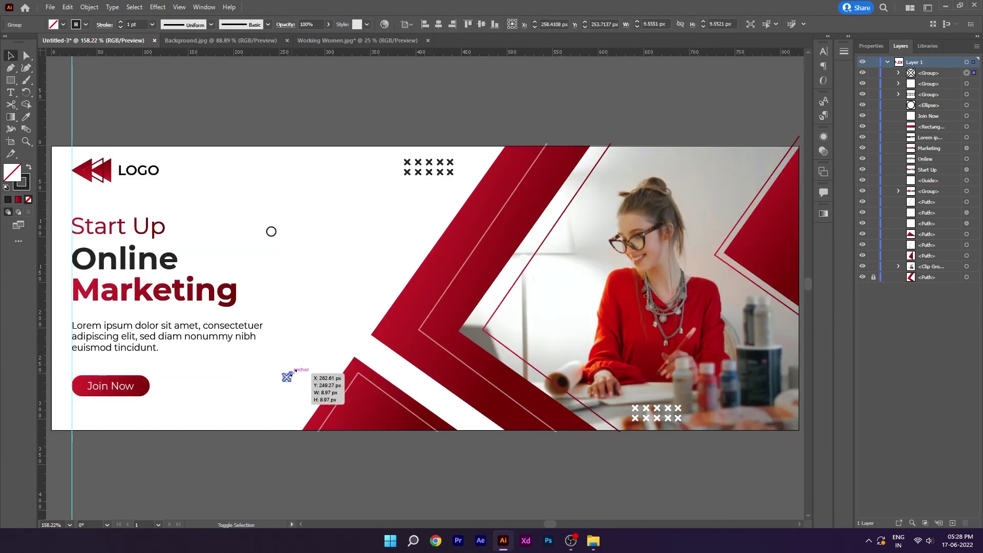
{"action": "left_click", "coordinate": [303, 376]}
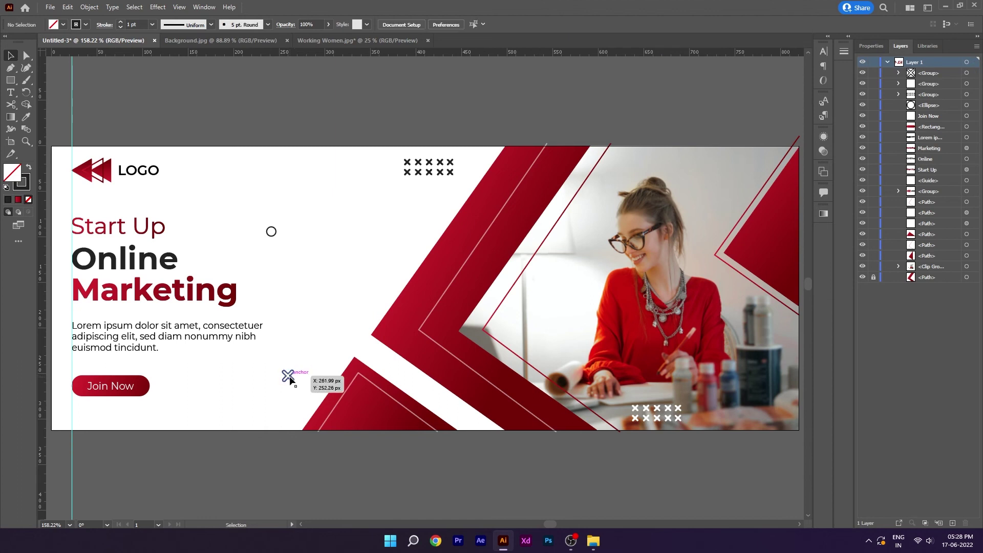
Put a copy of the outlined X on the photo's lower right with a white stroke.
{"action": "left_click_drag", "start_coordinate": [292, 378], "coordinate": [761, 394]}
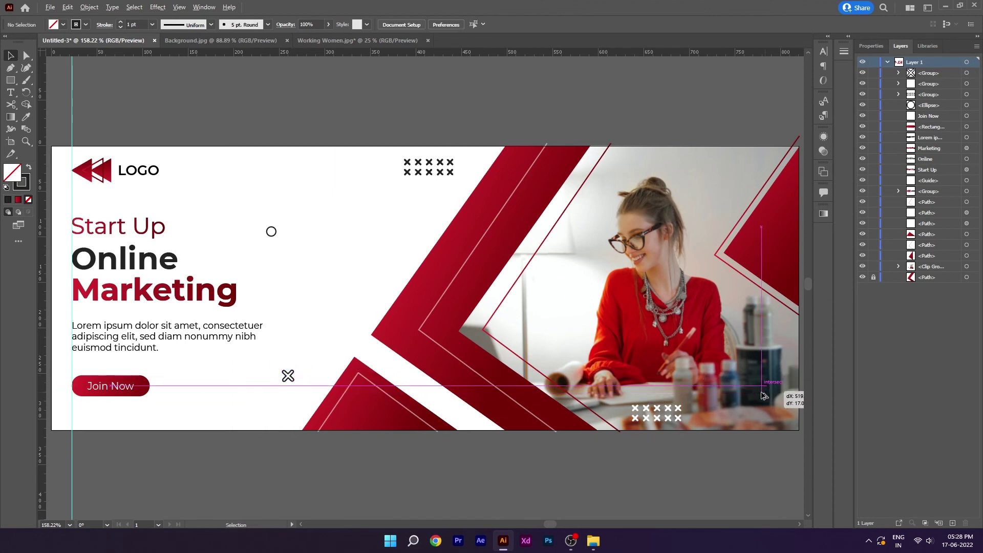
{"action": "left_click", "coordinate": [25, 187]}
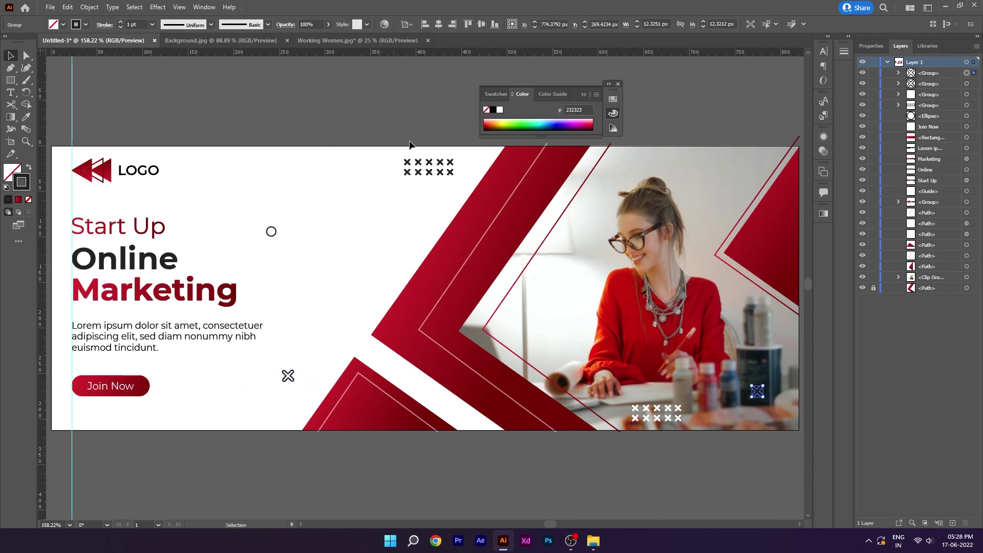
{"action": "left_click", "coordinate": [500, 109]}
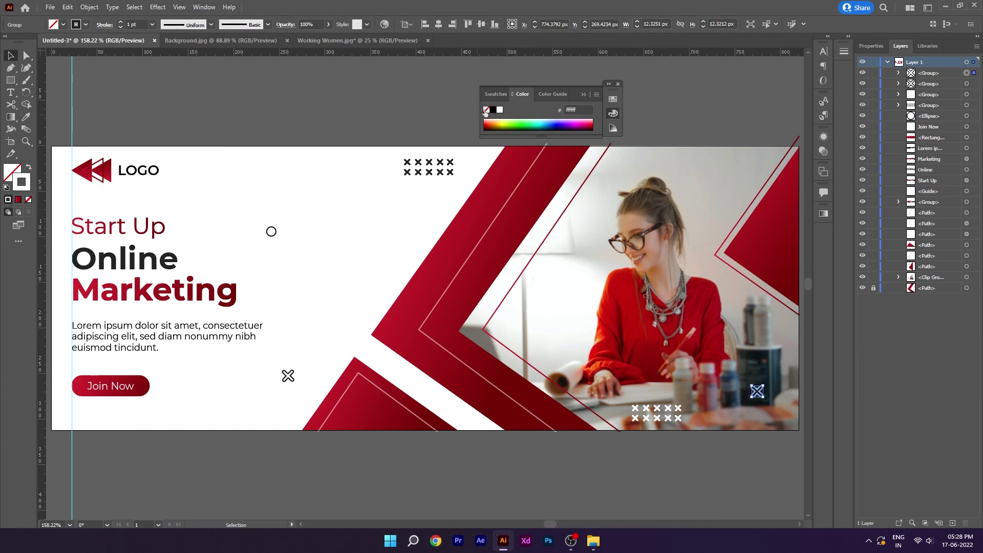
{"action": "left_click", "coordinate": [617, 84]}
{"action": "left_click", "coordinate": [657, 103]}
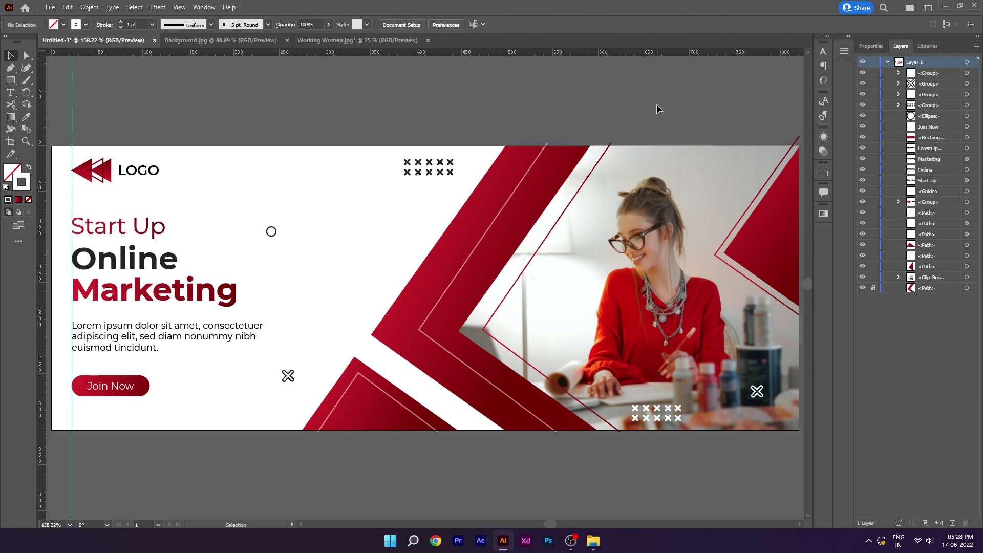
Set the white X's stroke weight to 0.75 pt and check the banner.
{"action": "left_click", "coordinate": [757, 392]}
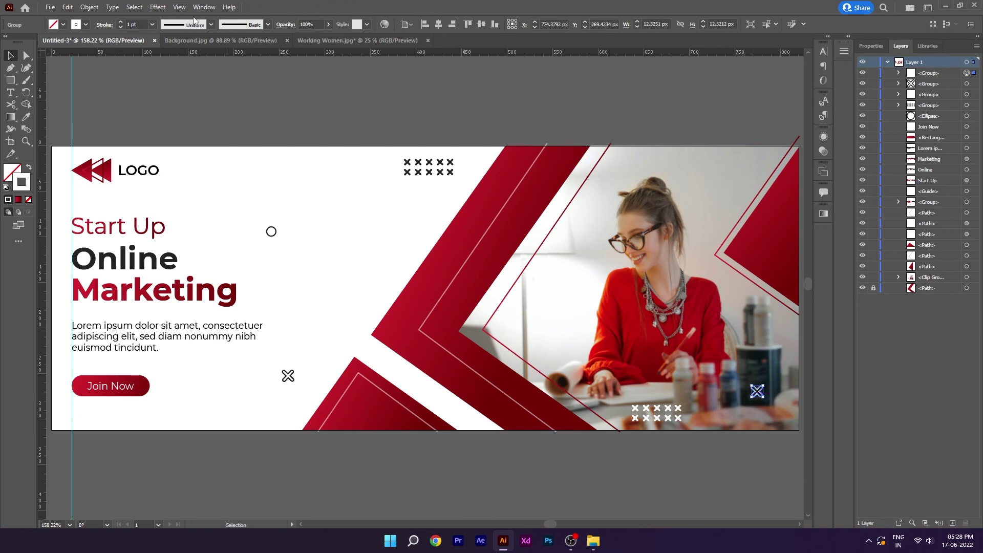
{"action": "left_click", "coordinate": [152, 25]}
{"action": "left_click", "coordinate": [169, 58]}
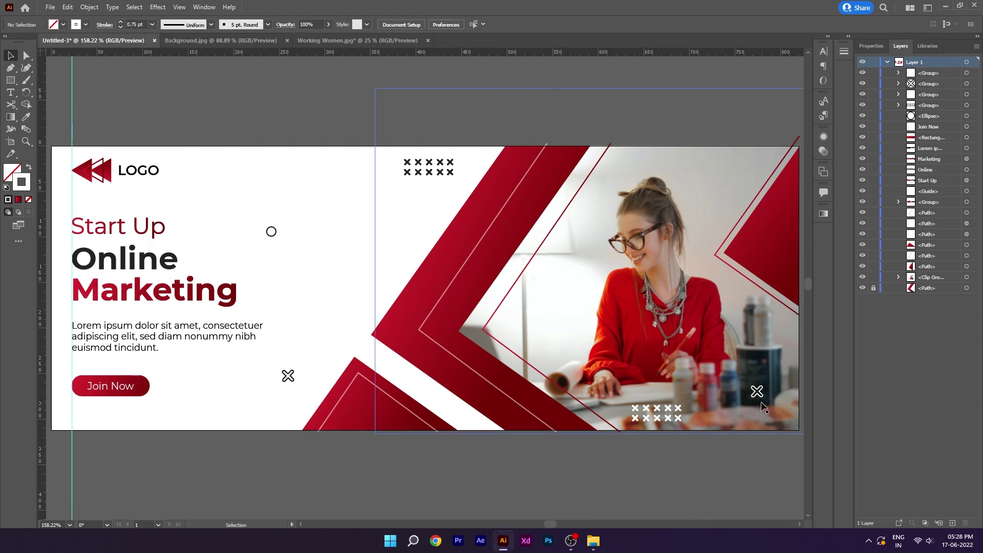
{"action": "left_click_drag", "start_coordinate": [765, 404], "coordinate": [778, 407]}
{"action": "scroll", "coordinate": [778, 407], "scroll_direction": "up", "scroll_amount": 4}
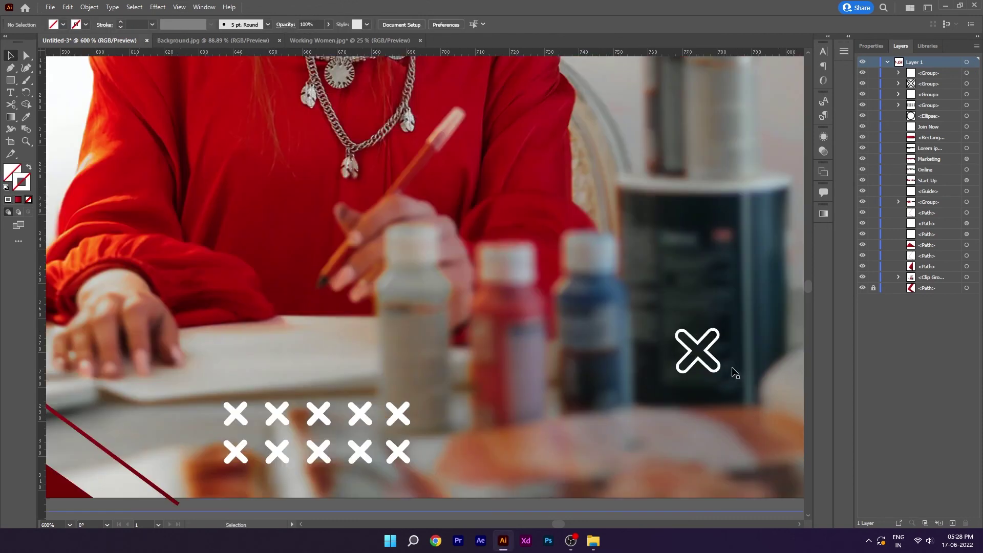
{"action": "left_click", "coordinate": [718, 340]}
{"action": "left_click", "coordinate": [717, 322]}
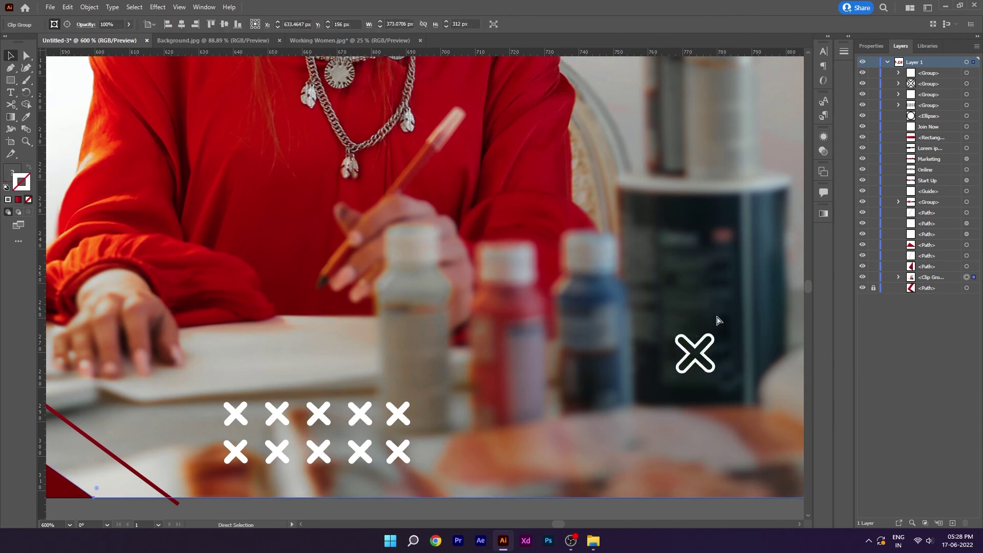
{"action": "key", "text": "ctrl+0"}
{"action": "left_click", "coordinate": [372, 100]}
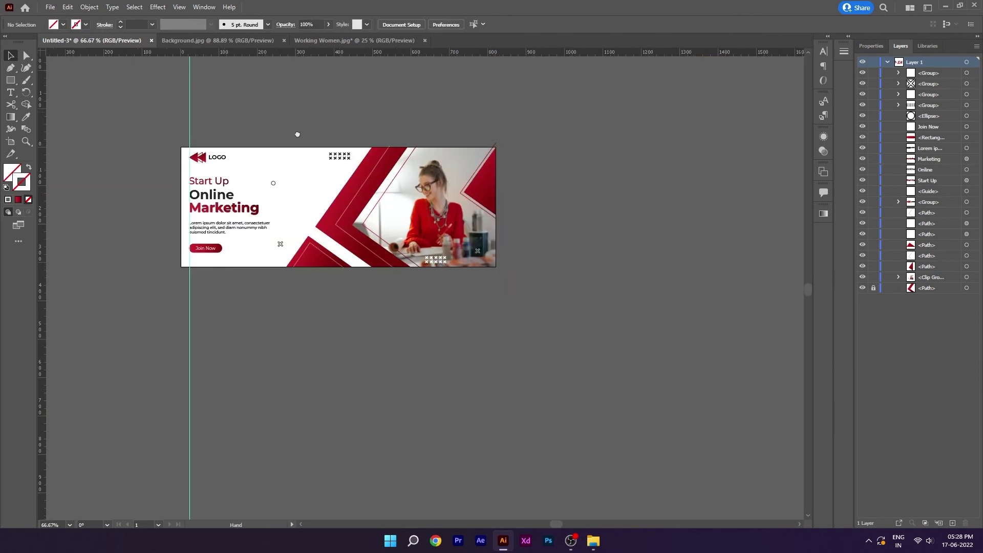
{"action": "scroll", "coordinate": [305, 165], "scroll_direction": "up", "scroll_amount": 2}
{"action": "scroll", "coordinate": [311, 169], "scroll_direction": "up", "scroll_amount": 3}
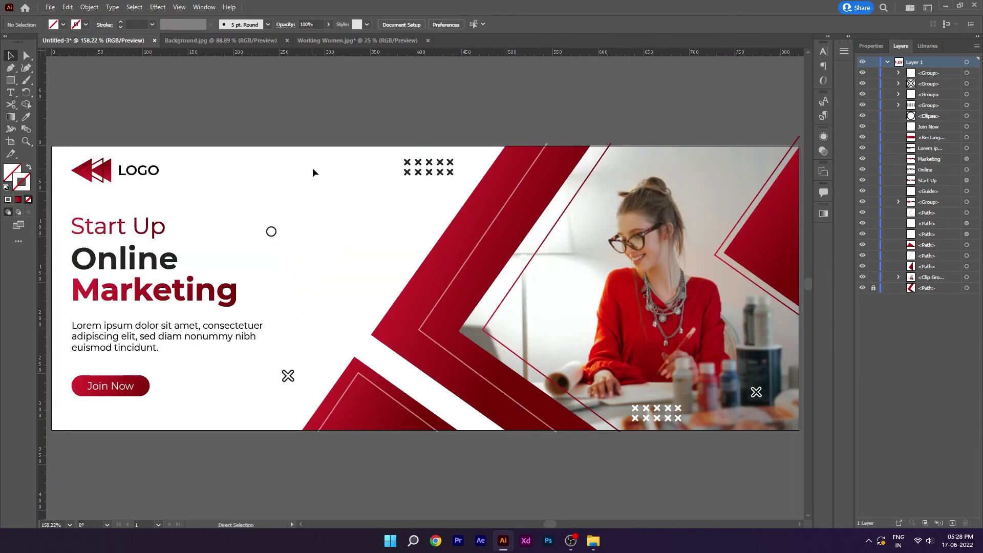
Open Background.jpg and drag the fabric image into the banner document.
{"action": "left_click", "coordinate": [50, 7]}
{"action": "left_click", "coordinate": [64, 41]}
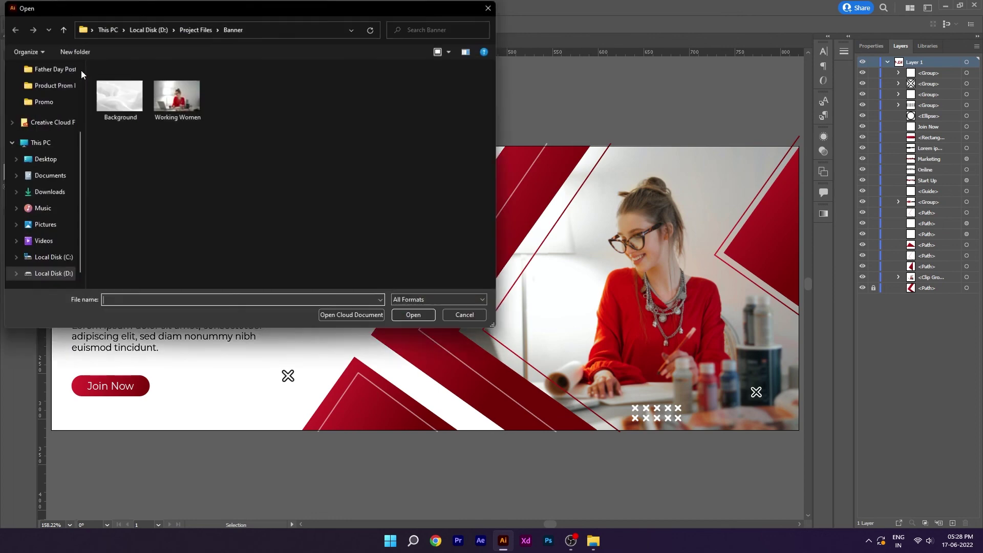
{"action": "double_click", "coordinate": [135, 98]}
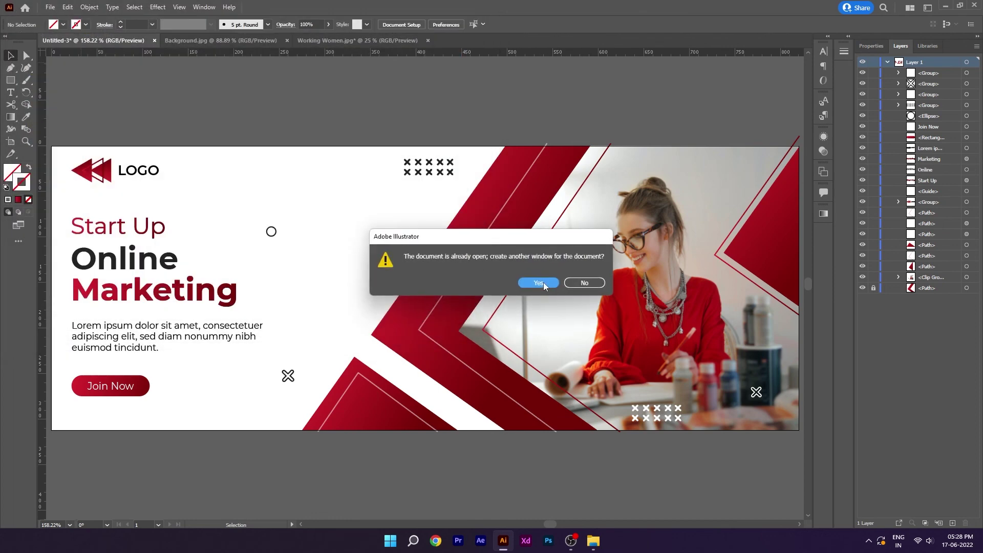
{"action": "left_click", "coordinate": [584, 282]}
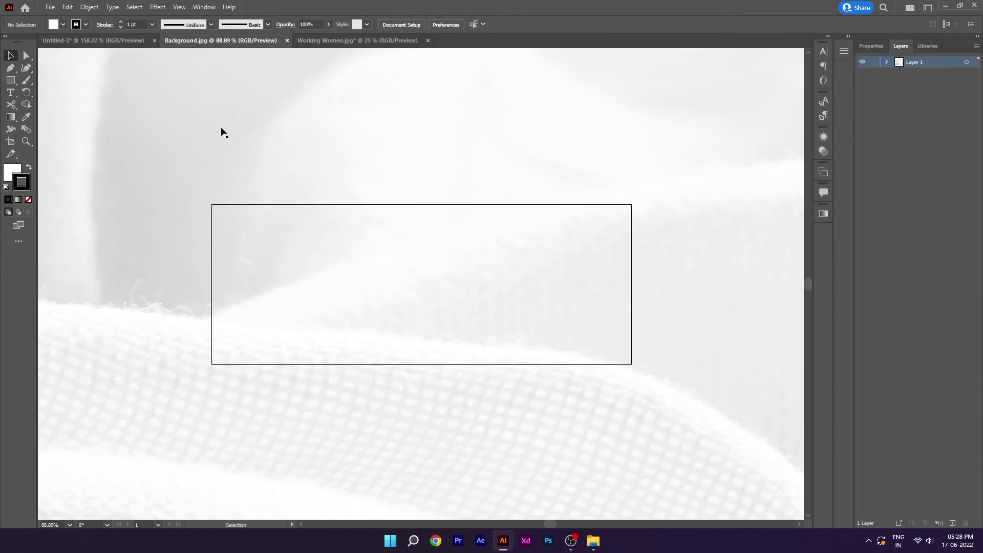
{"action": "left_click_drag", "start_coordinate": [223, 133], "coordinate": [324, 246]}
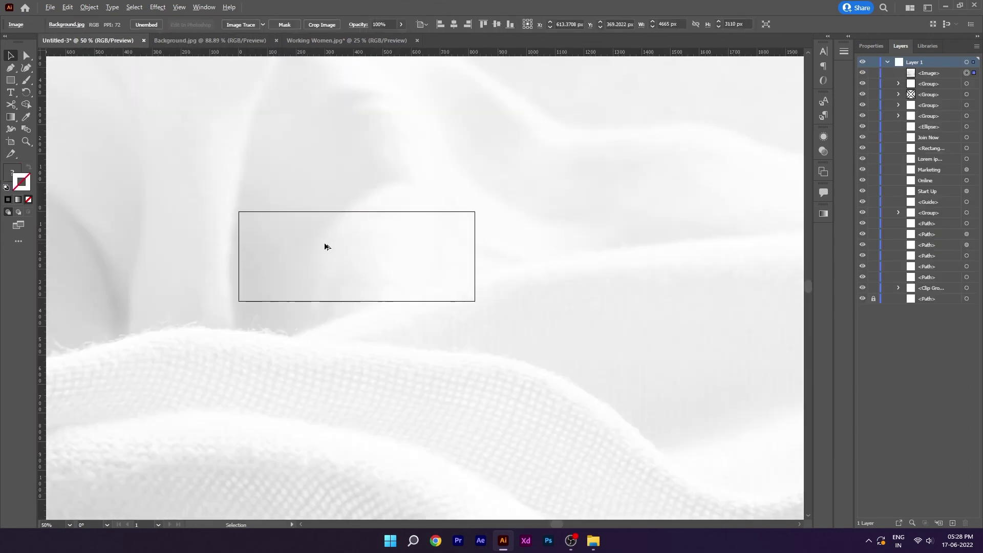
{"action": "key", "text": "ctrl+minus"}
{"action": "key", "text": "ctrl+minus"}
{"action": "key", "text": "ctrl+minus"}
Scale the fabric image down, move it to the banner's left side, and layer it bottom-most.
{"action": "mouse_move", "coordinate": [594, 291]}
{"action": "left_mouse_down"}
{"action": "mouse_move", "coordinate": [339, 308]}
{"action": "mouse_move", "coordinate": [406, 284]}
{"action": "left_mouse_up"}
{"action": "key", "text": "ctrl+0"}
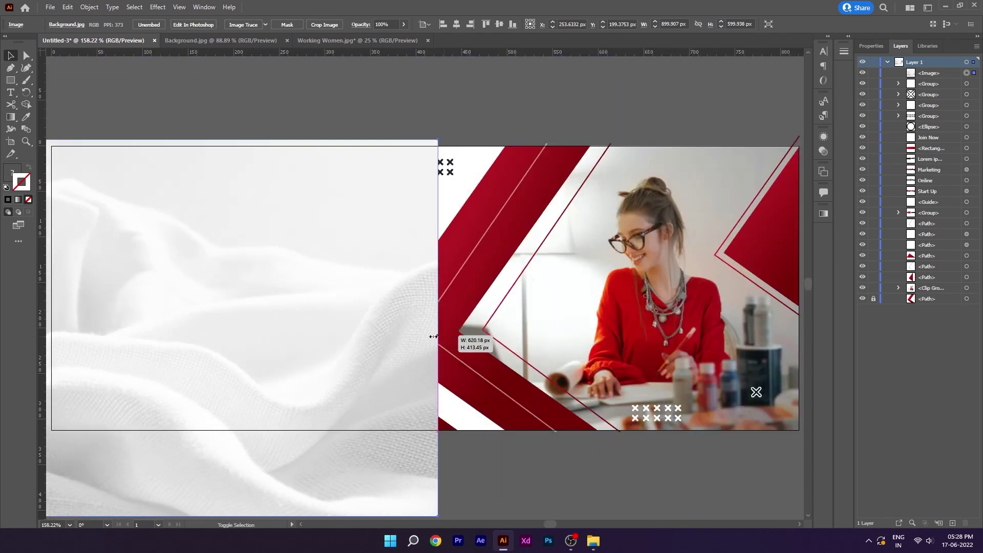
{"action": "left_click_drag", "start_coordinate": [697, 328], "coordinate": [392, 330]}
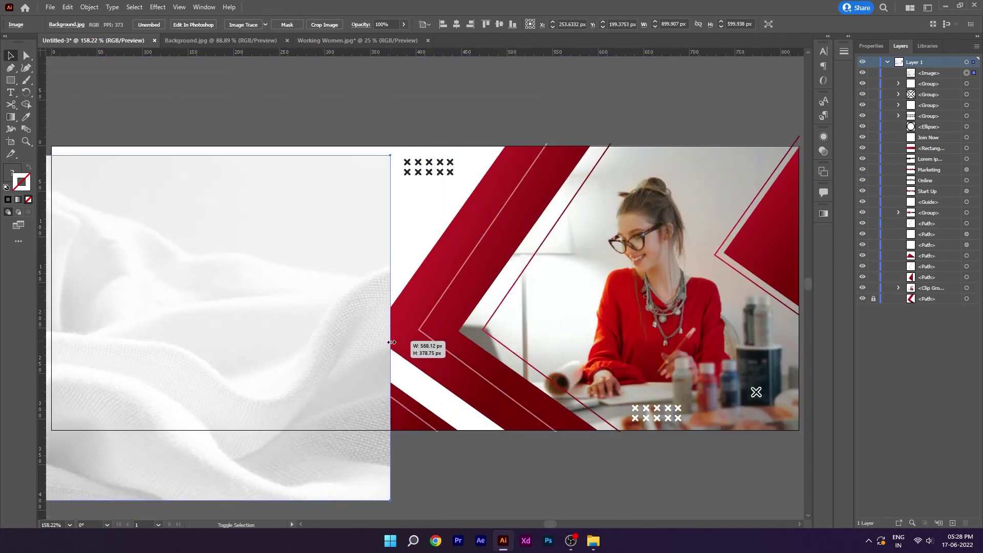
{"action": "left_click_drag", "start_coordinate": [291, 347], "coordinate": [447, 316]}
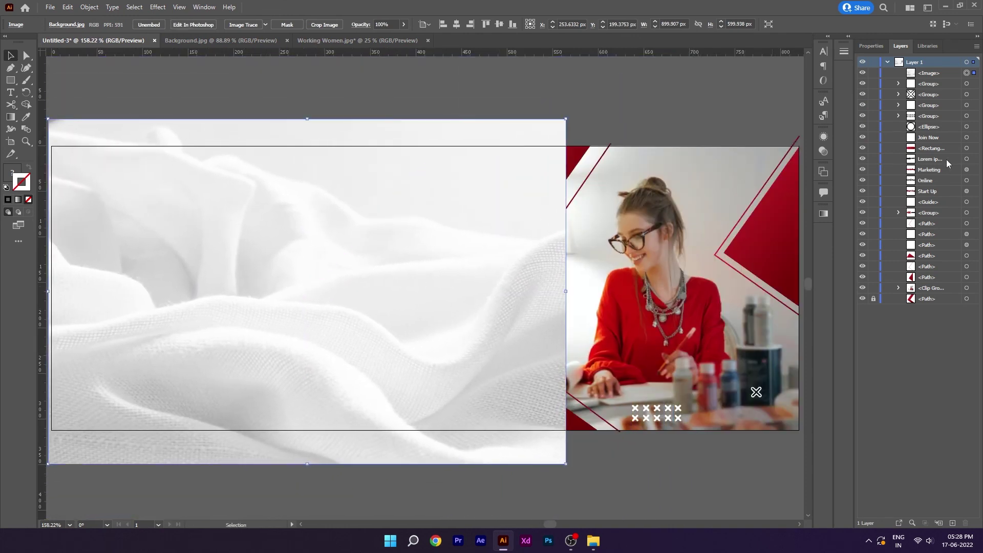
{"action": "mouse_move", "coordinate": [937, 74]}
{"action": "left_mouse_down"}
{"action": "mouse_move", "coordinate": [935, 299]}
{"action": "mouse_move", "coordinate": [888, 306]}
{"action": "left_mouse_up"}
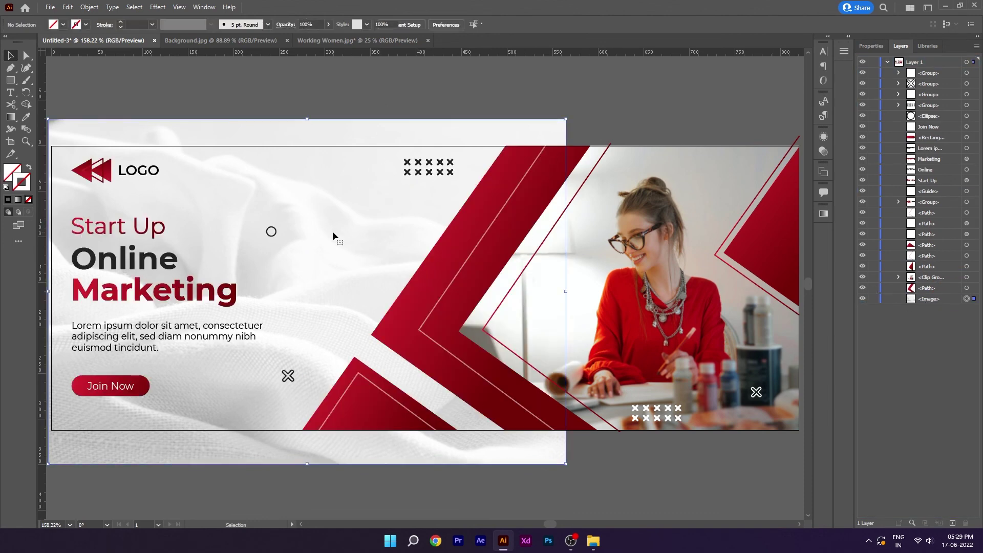
{"action": "left_click_drag", "start_coordinate": [566, 293], "coordinate": [516, 303]}
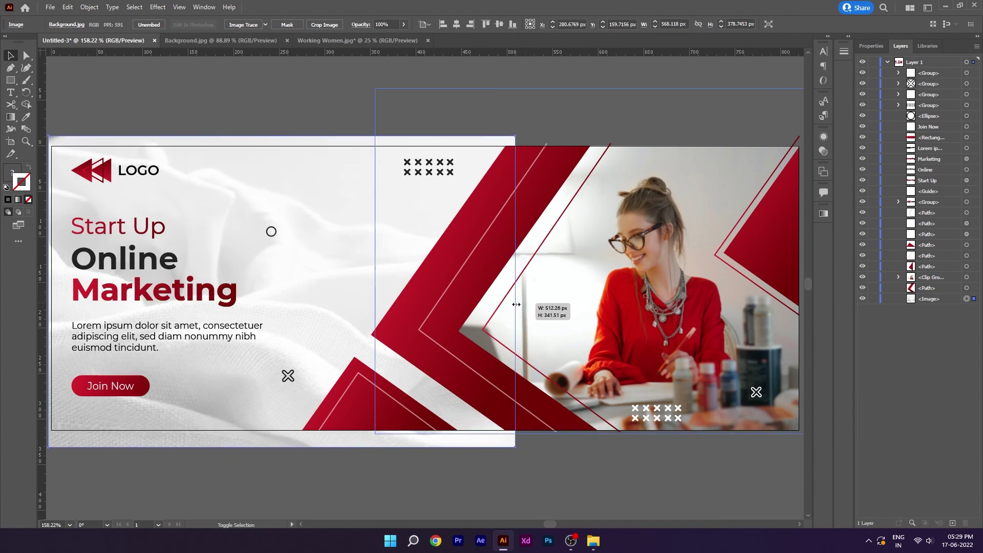
{"action": "left_click_drag", "start_coordinate": [270, 179], "coordinate": [273, 182]}
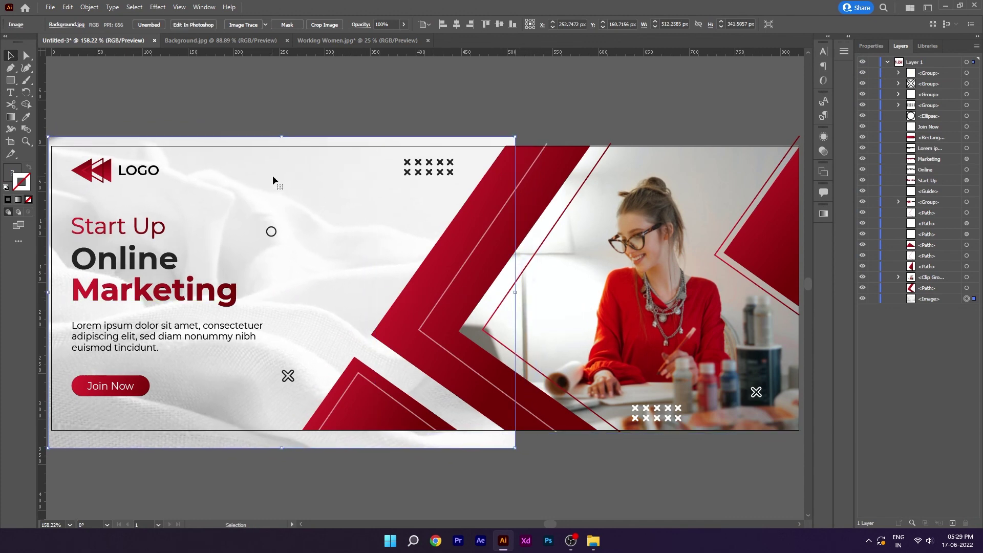
{"action": "left_click", "coordinate": [245, 109]}
Create an 820 x 312 px rose-filled rectangle aligned to the artboard's left and top.
{"action": "left_click", "coordinate": [302, 206]}
{"action": "type", "text": "312"}
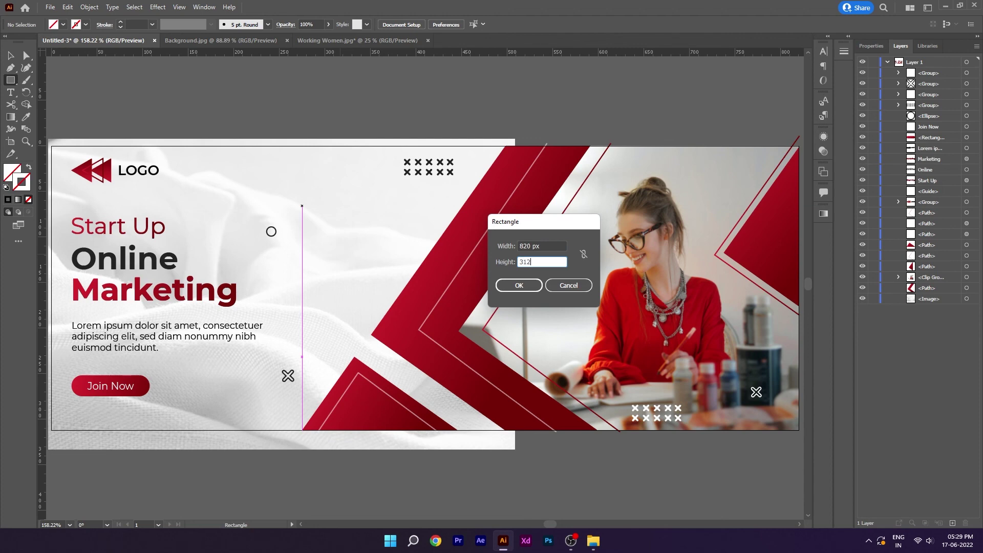
{"action": "key", "text": "Return"}
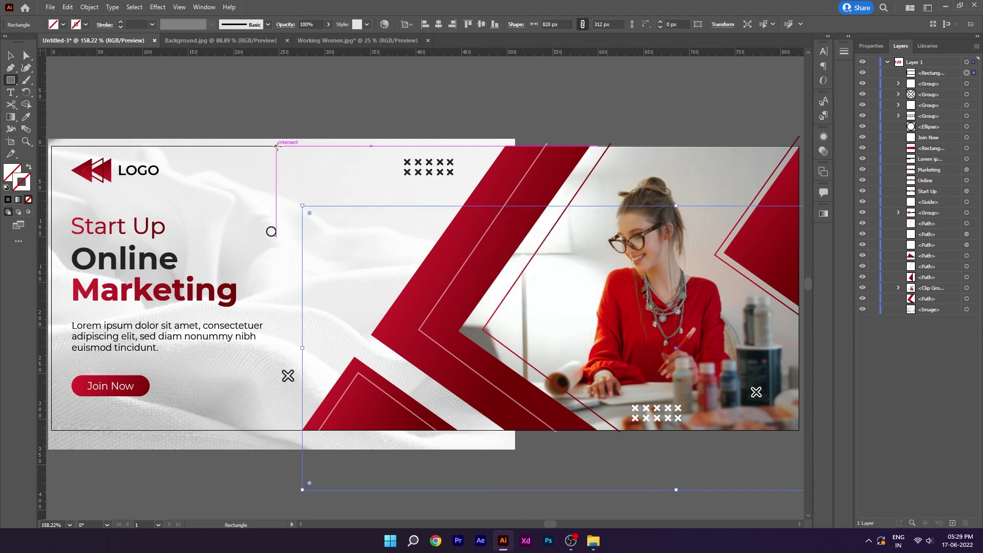
{"action": "double_click", "coordinate": [22, 183]}
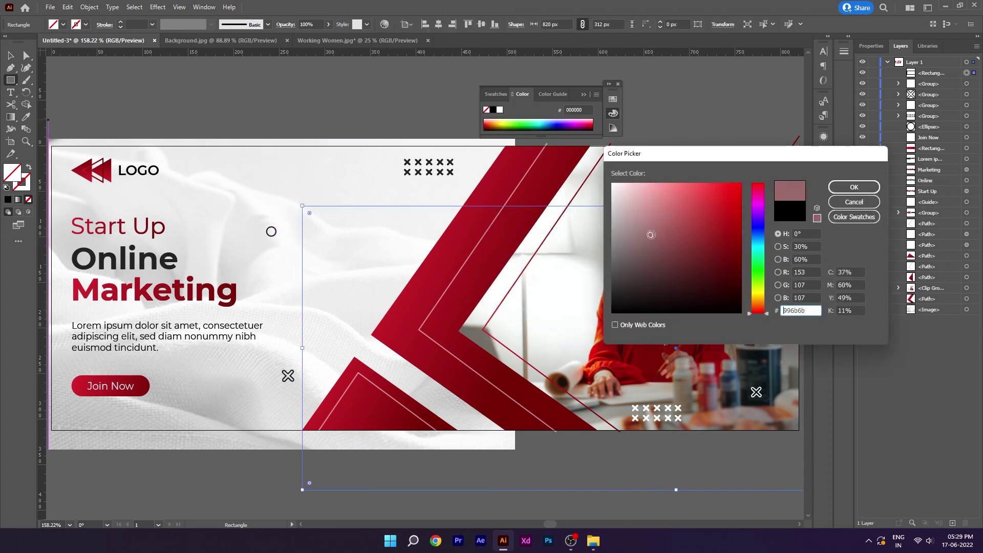
{"action": "left_click", "coordinate": [853, 187]}
{"action": "left_click", "coordinate": [585, 95]}
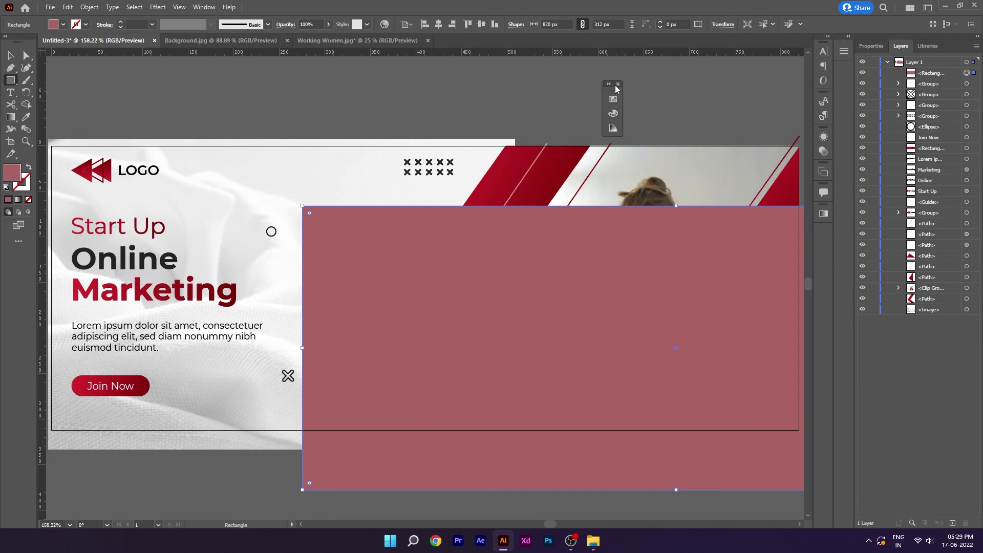
{"action": "left_click", "coordinate": [425, 24]}
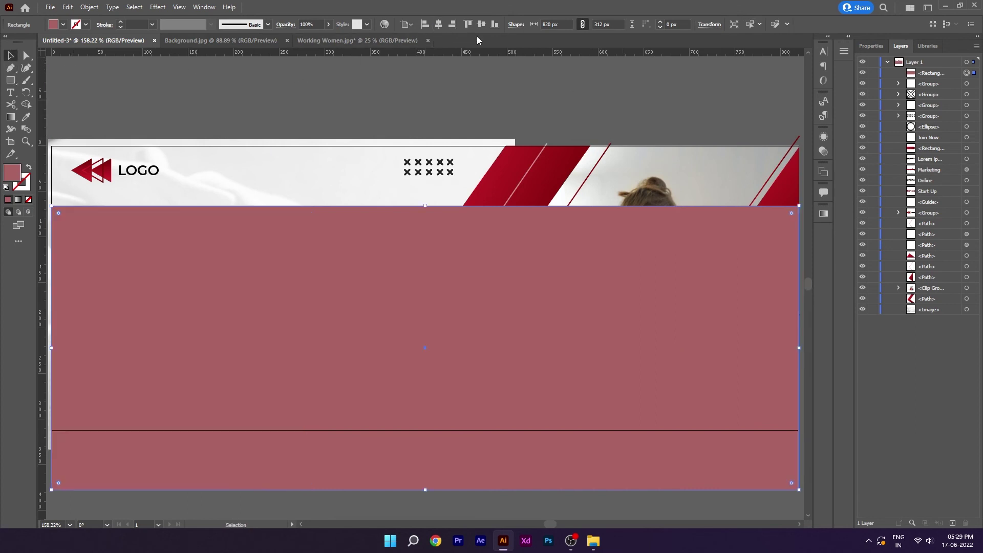
{"action": "left_click", "coordinate": [467, 24]}
{"action": "key", "text": "ctrl+1"}
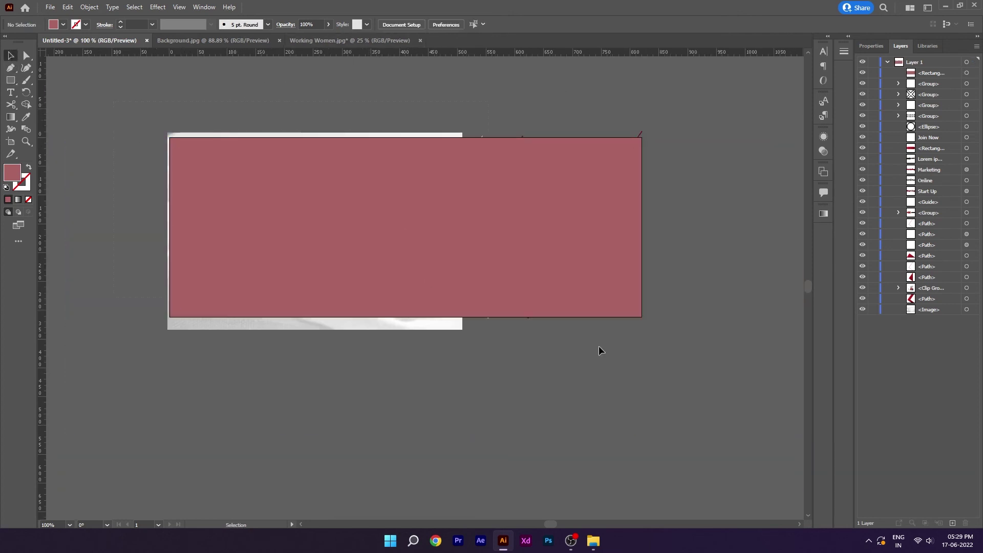
Select all artwork and make a clipping mask with the rectangle.
{"action": "key", "text": "ctrl+a"}
{"action": "right_click", "coordinate": [426, 199]}
{"action": "left_click", "coordinate": [461, 289]}
{"action": "left_click", "coordinate": [533, 386]}
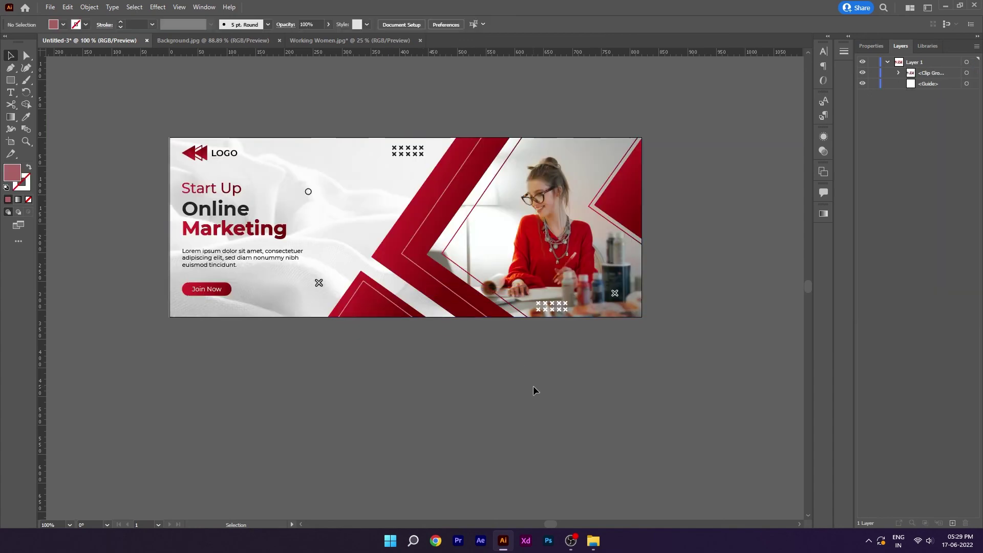
{"action": "key", "text": "ctrl+0"}
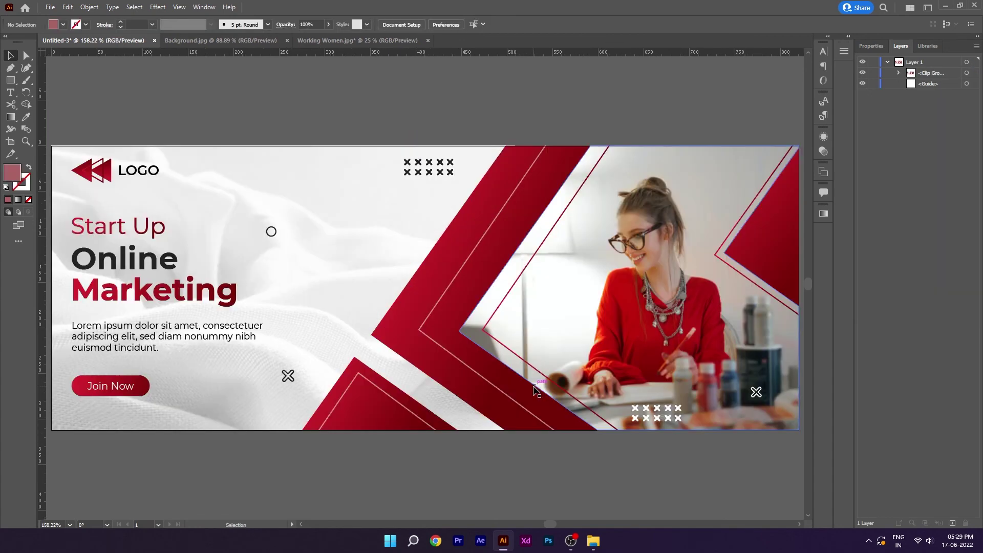